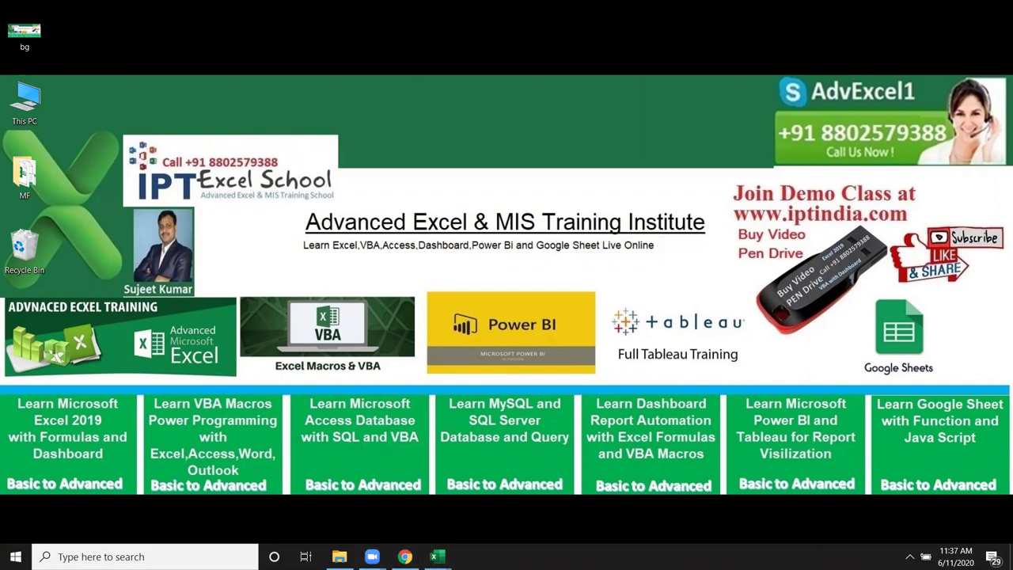
# Switch to the Book3 workbook window and select the Region header cell C1
pyautogui.moveTo(431, 556)
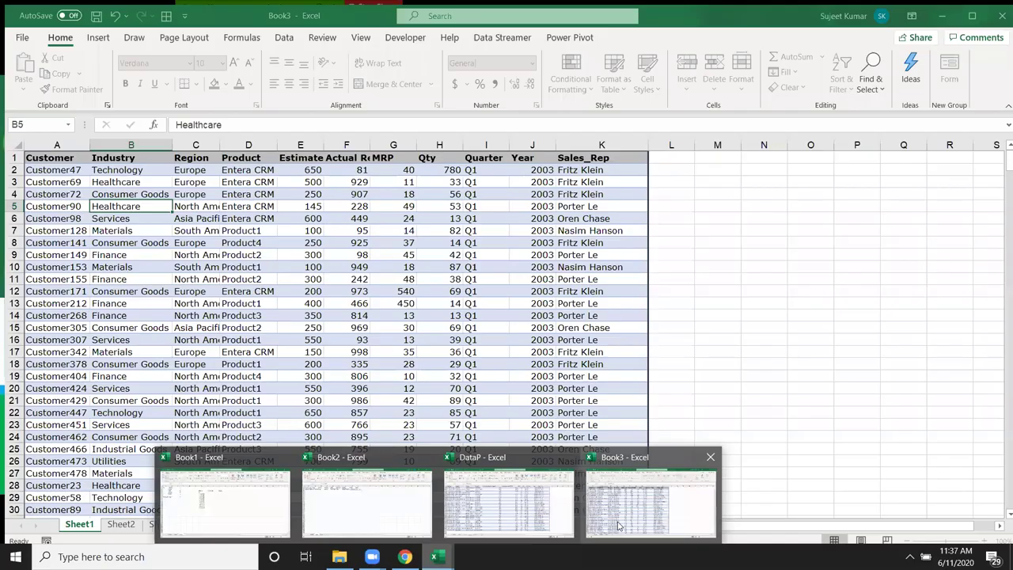
pyautogui.click(617, 525)
pyautogui.click(163, 225)
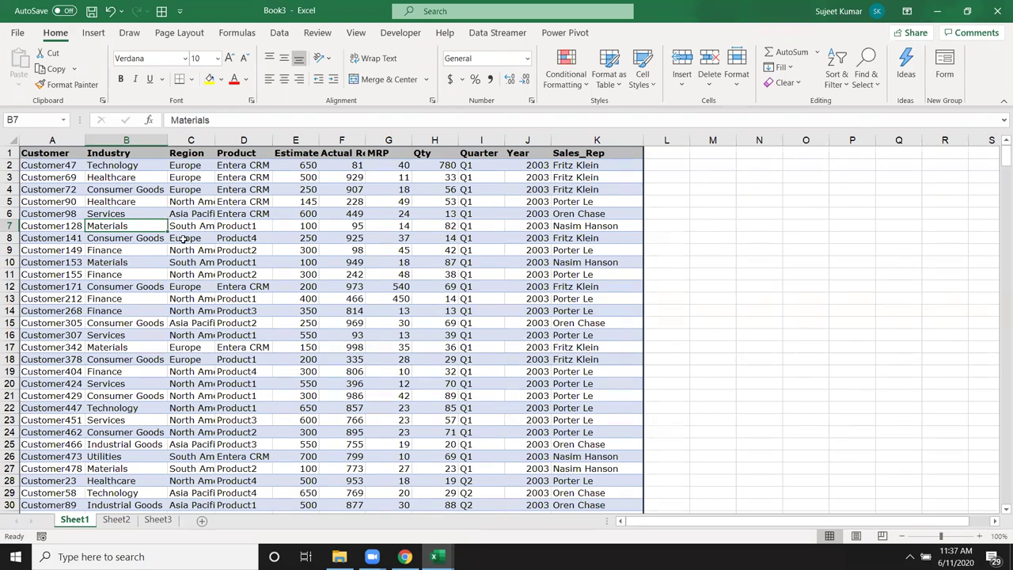
pyautogui.click(189, 154)
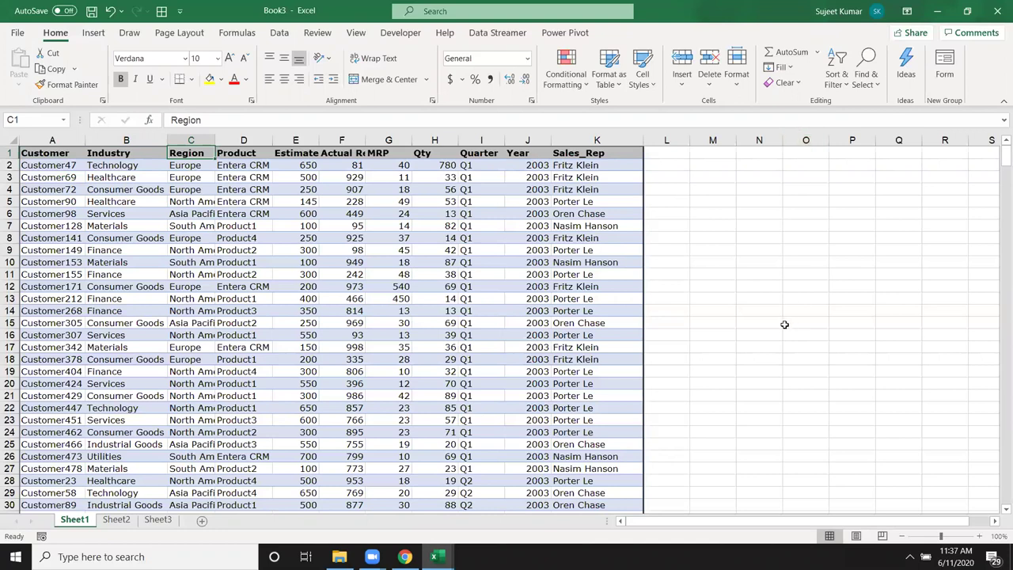
pyautogui.click(179, 301)
pyautogui.click(186, 322)
pyautogui.click(187, 154)
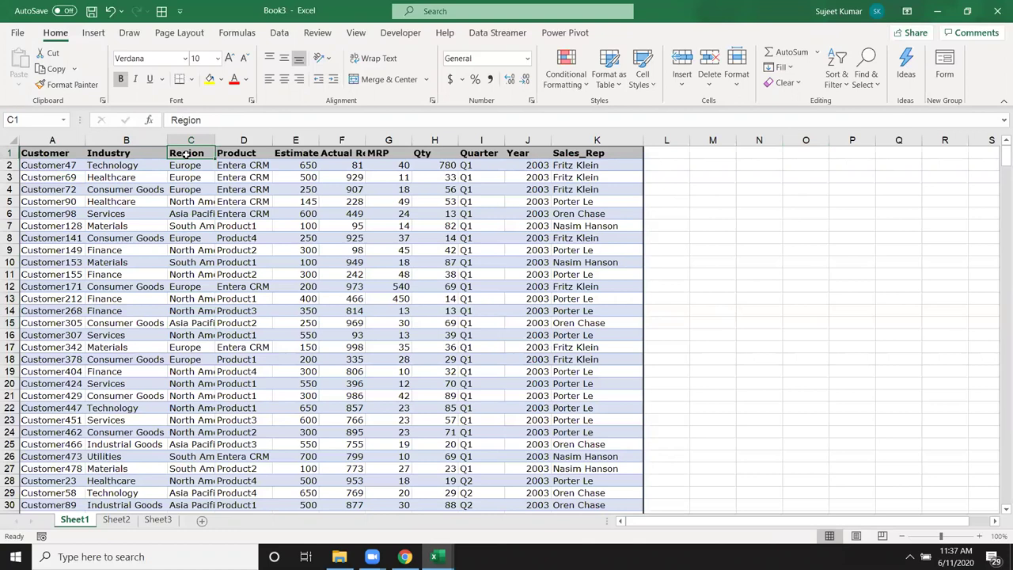
pyautogui.click(827, 87)
pyautogui.press('Escape')
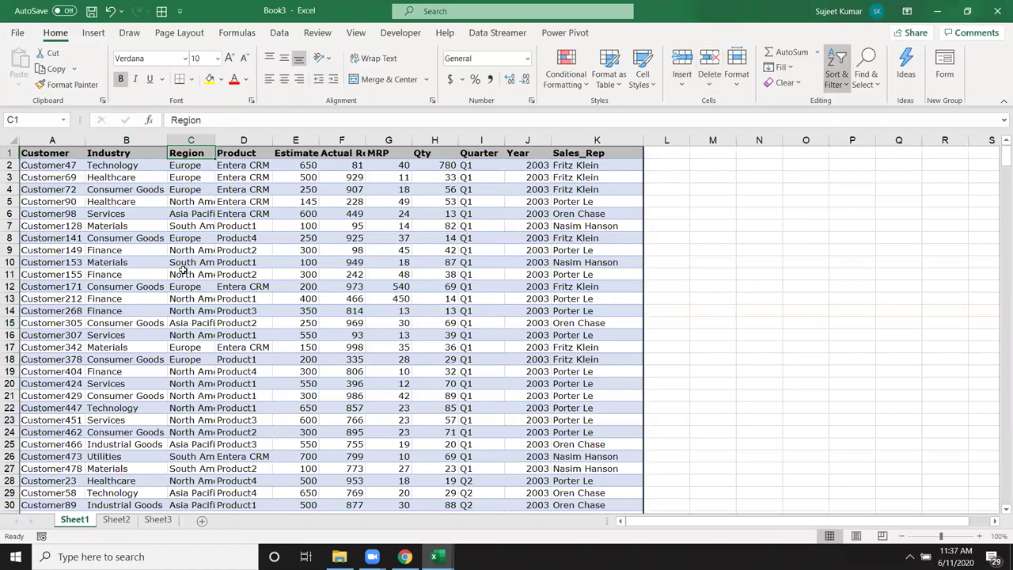
pyautogui.click(207, 277)
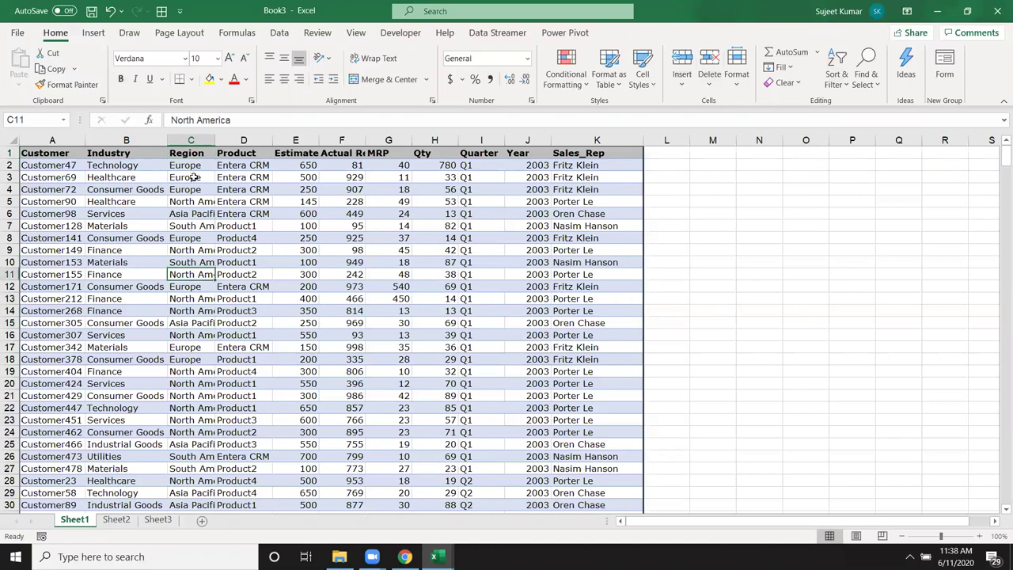
pyautogui.click(196, 153)
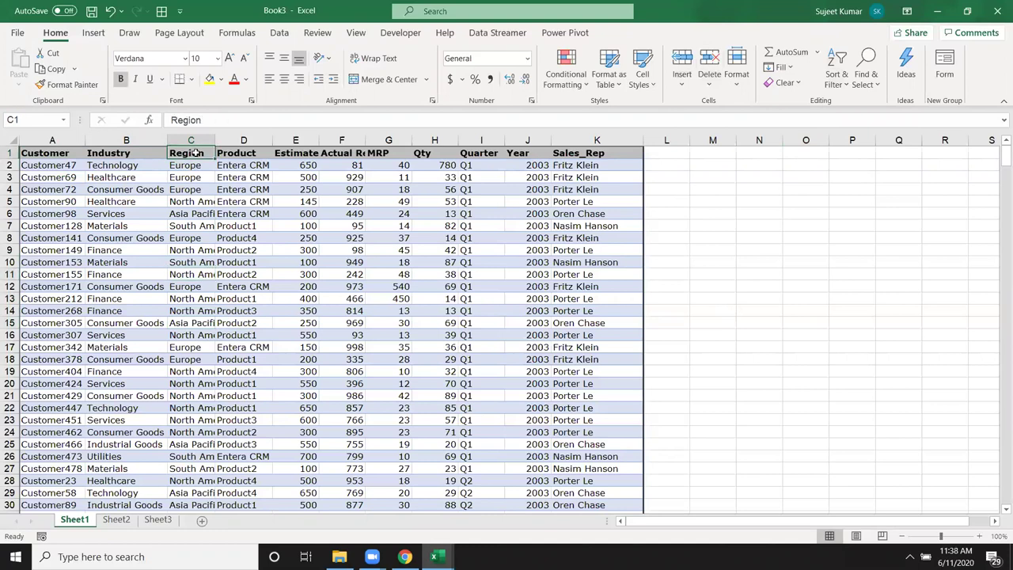
pyautogui.click(841, 79)
pyautogui.click(863, 104)
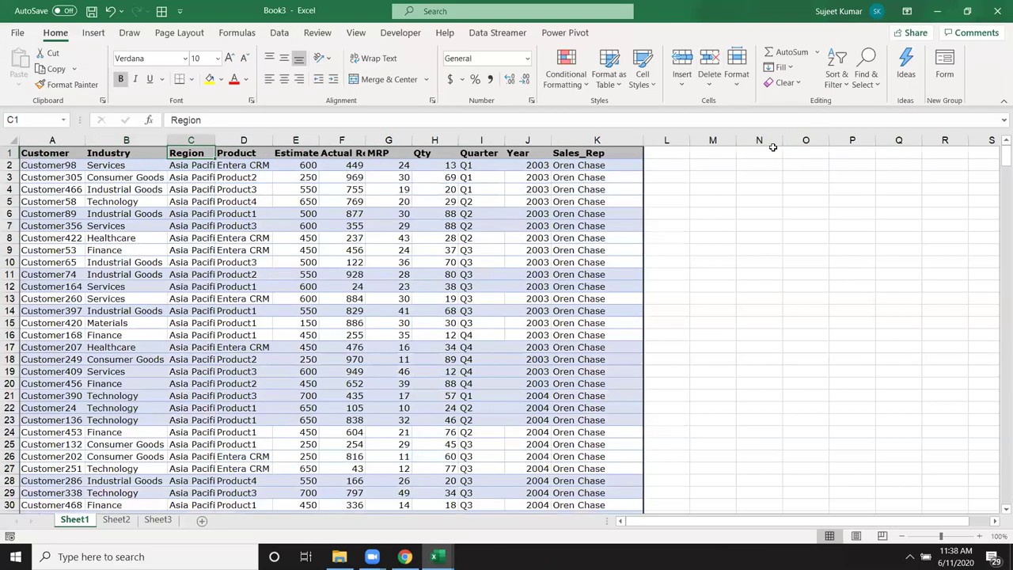
pyautogui.scroll(-1, 325, 283)
pyautogui.scroll(-7, 324, 284)
pyautogui.scroll(5, 324, 283)
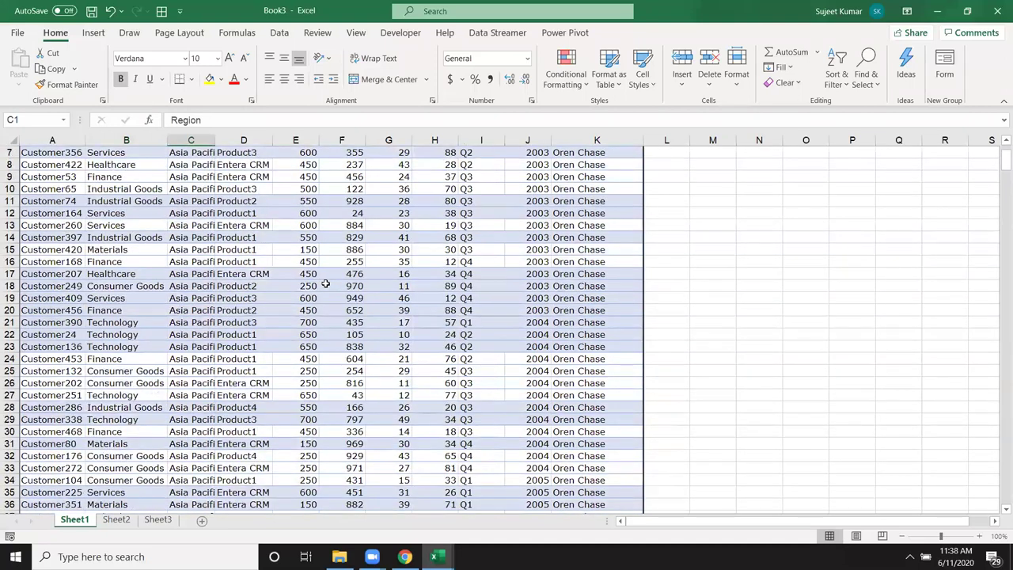
pyautogui.scroll(2, 325, 283)
pyautogui.hotkey('ctrl', 'z')
pyautogui.click(206, 287)
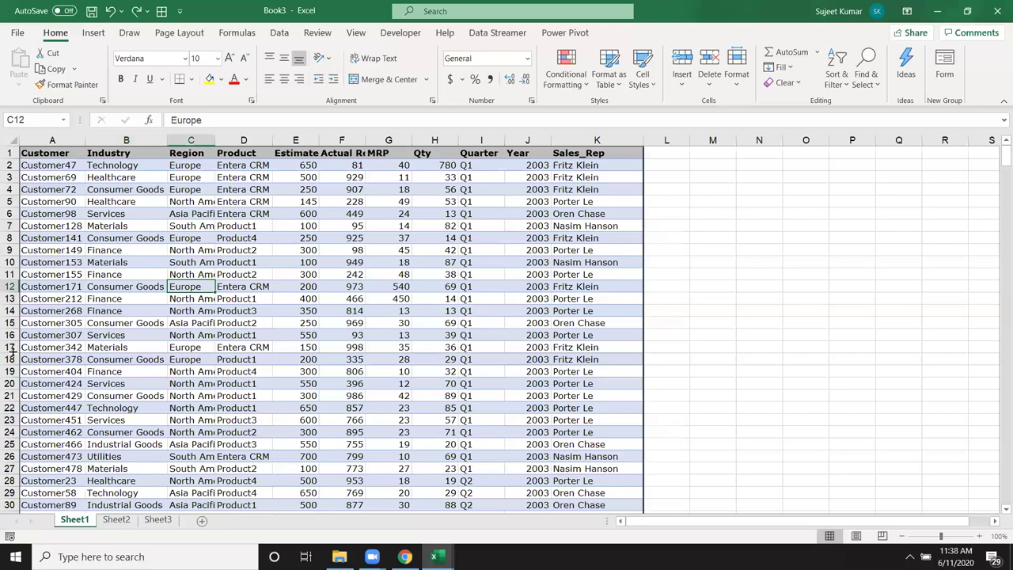
pyautogui.click(10, 347)
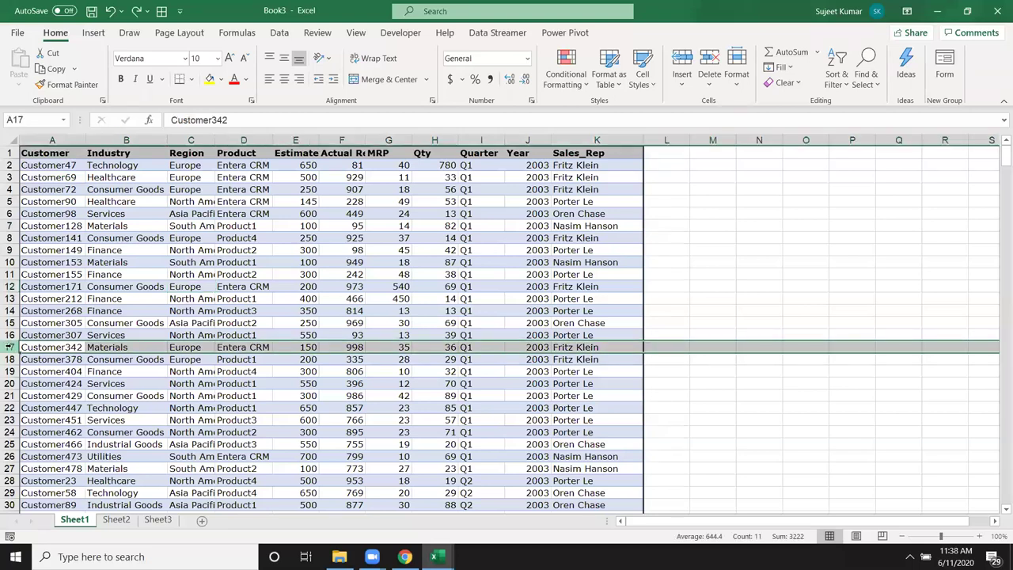
pyautogui.hotkey('ctrl', 'shift', '+')
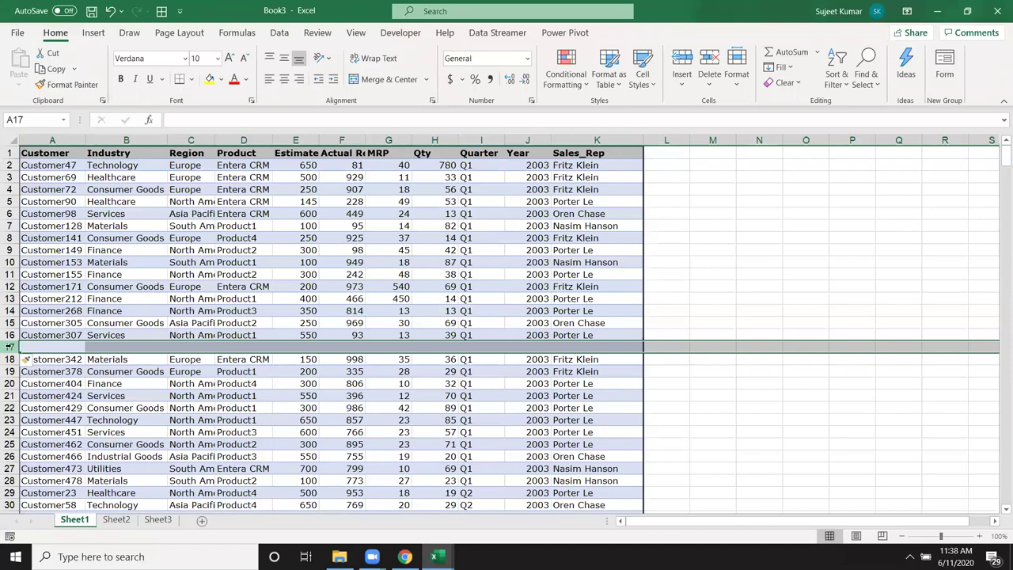
pyautogui.press('Left')
pyautogui.hotkey('ctrl', 'Home')
pyautogui.hotkey('ctrl', 'a')
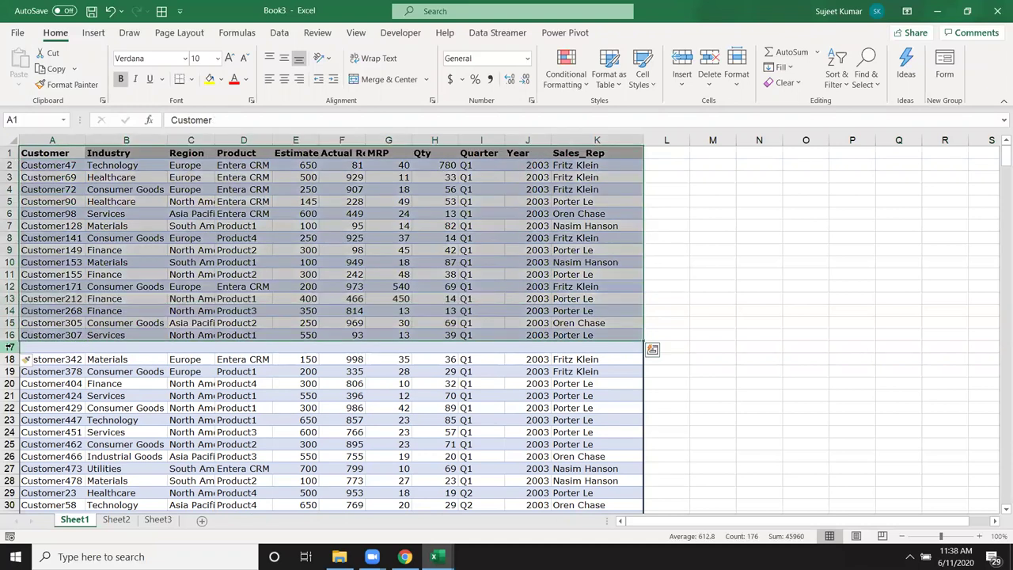
pyautogui.press('Down')
pyautogui.hotkey('ctrl', 'Down')
pyautogui.press('Down')
pyautogui.press('Down')
pyautogui.press('Down')
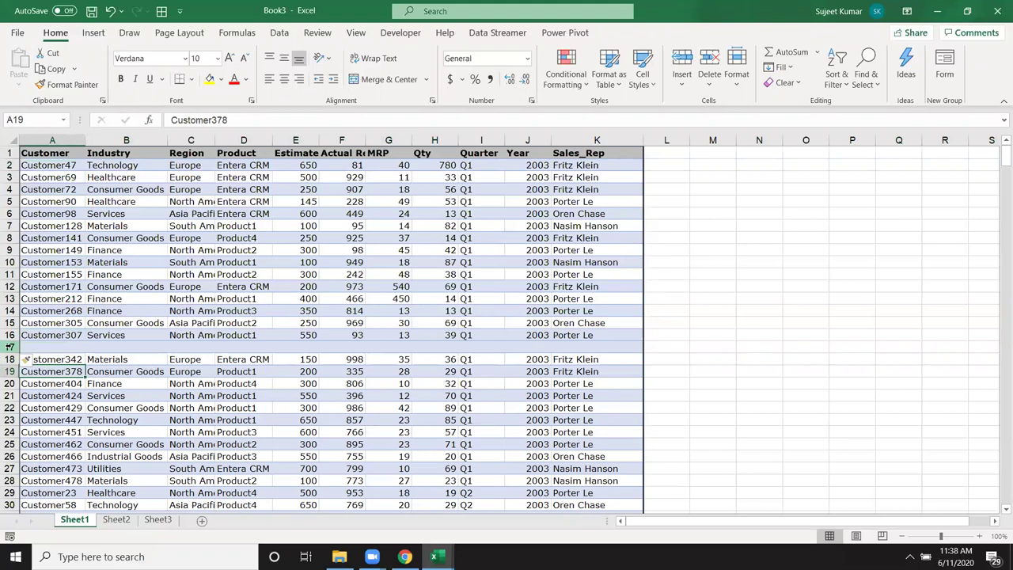
pyautogui.click(9, 346)
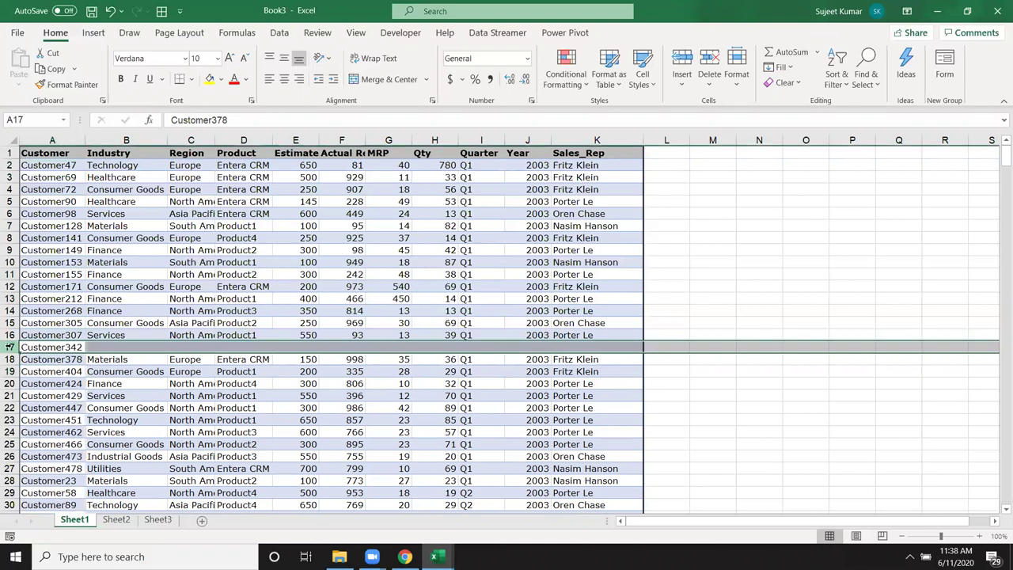
pyautogui.hotkey('ctrl', '-')
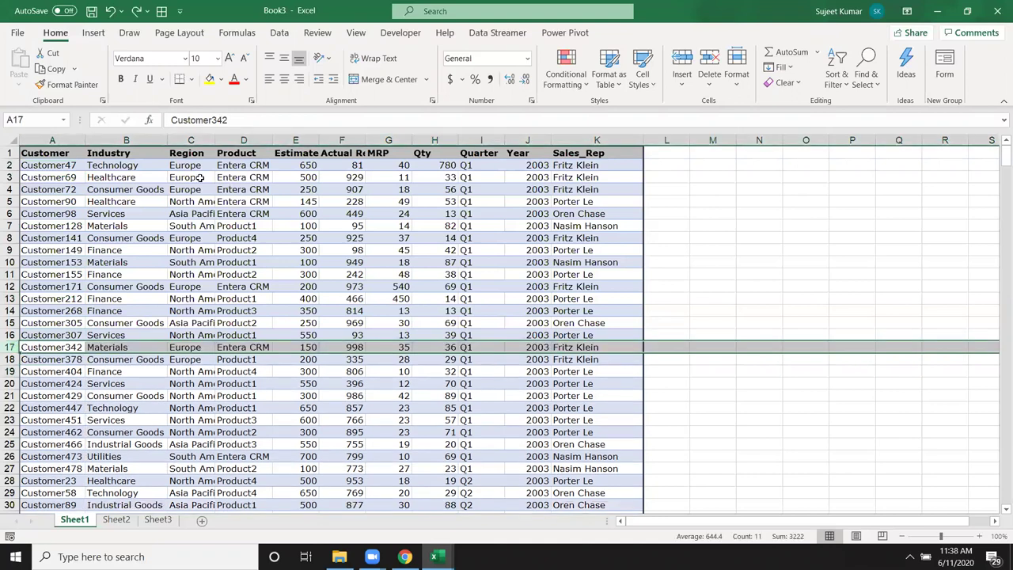
pyautogui.click(194, 153)
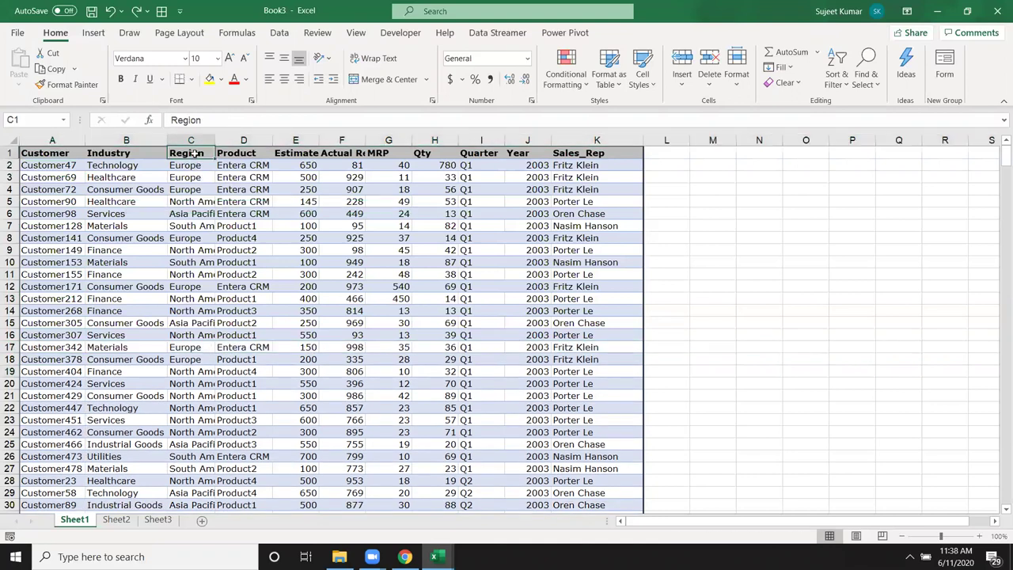
# Try an A-to-Z sort by Region, then undo it
pyautogui.click(843, 84)
pyautogui.click(866, 103)
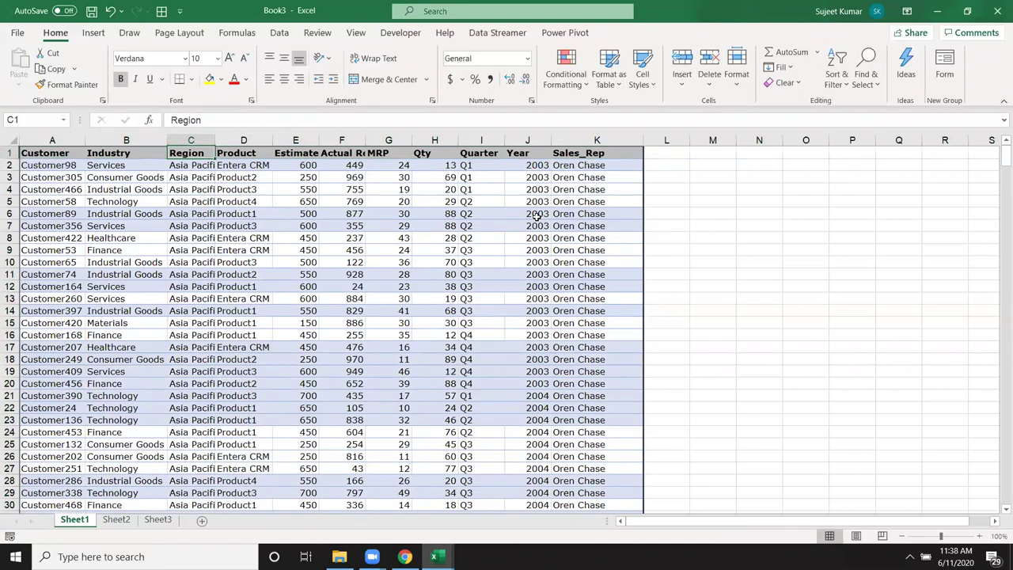
pyautogui.hotkey('ctrl', 'z')
# From the Qty header H1, sort the table by Qty largest first and select A1:K15
pyautogui.click(461, 228)
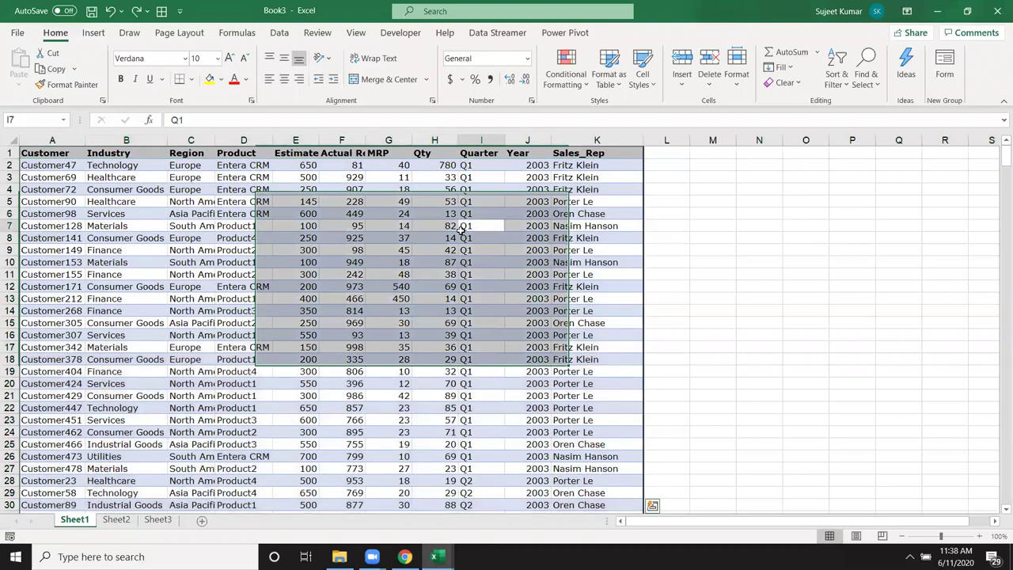
pyautogui.click(443, 168)
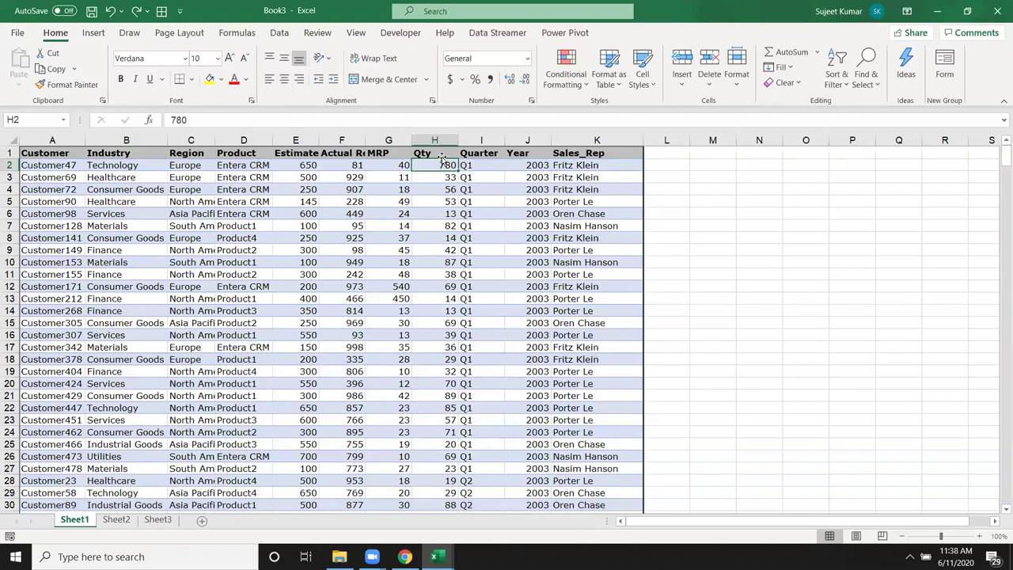
pyautogui.click(441, 153)
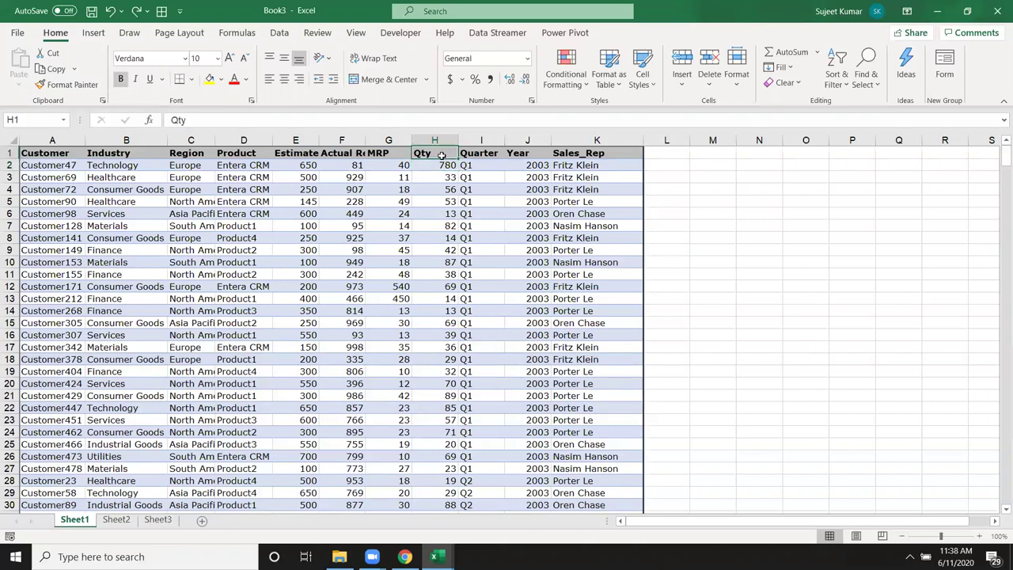
pyautogui.click(835, 79)
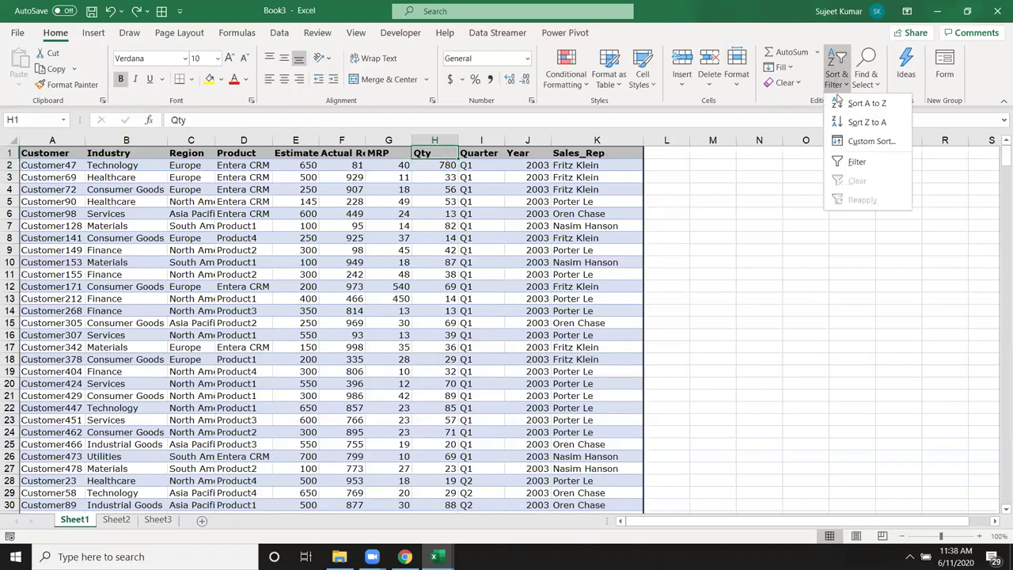
pyautogui.click(844, 105)
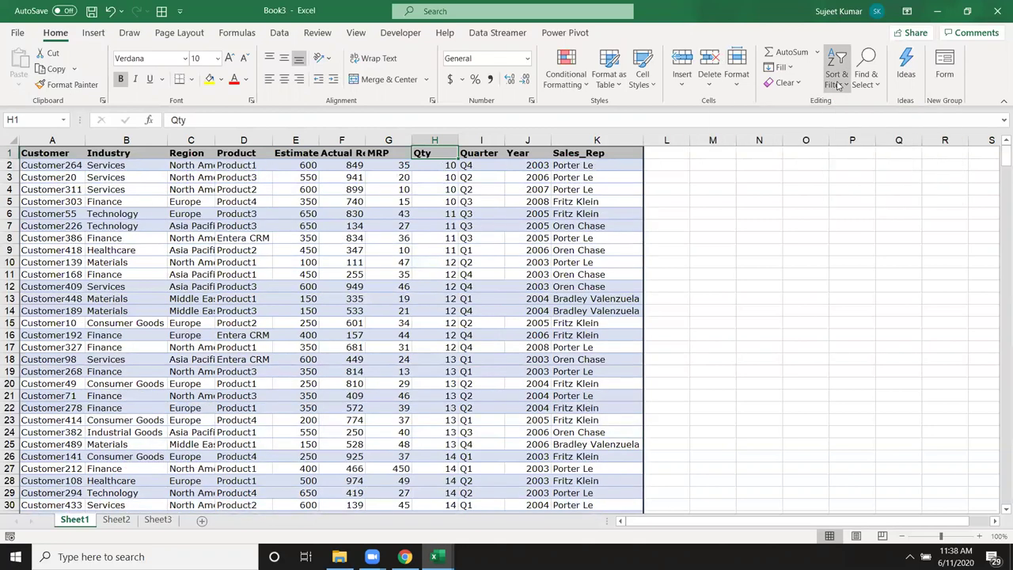
pyautogui.click(837, 79)
pyautogui.click(856, 119)
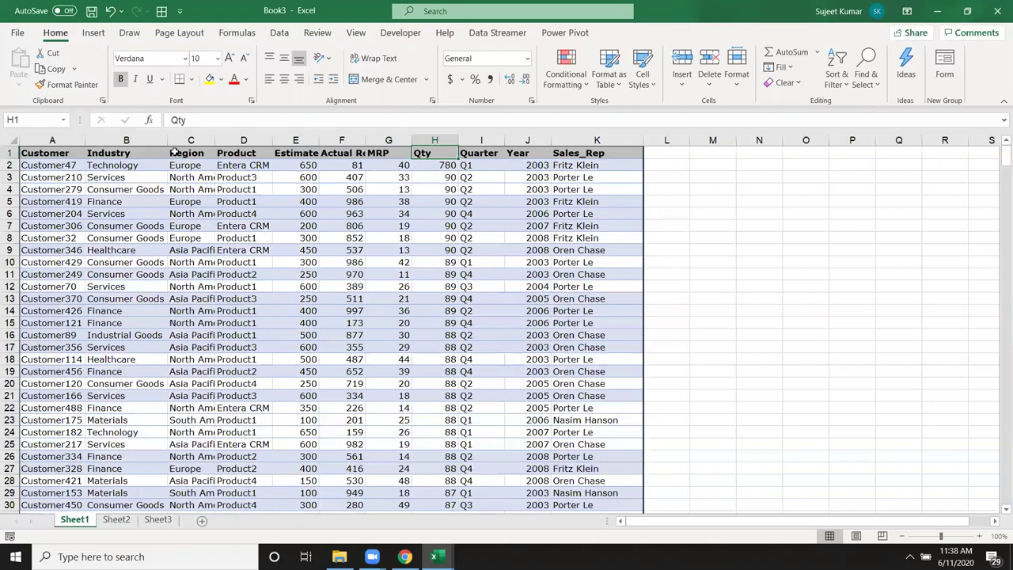
pyautogui.moveTo(47, 154); pyautogui.dragTo(583, 324)
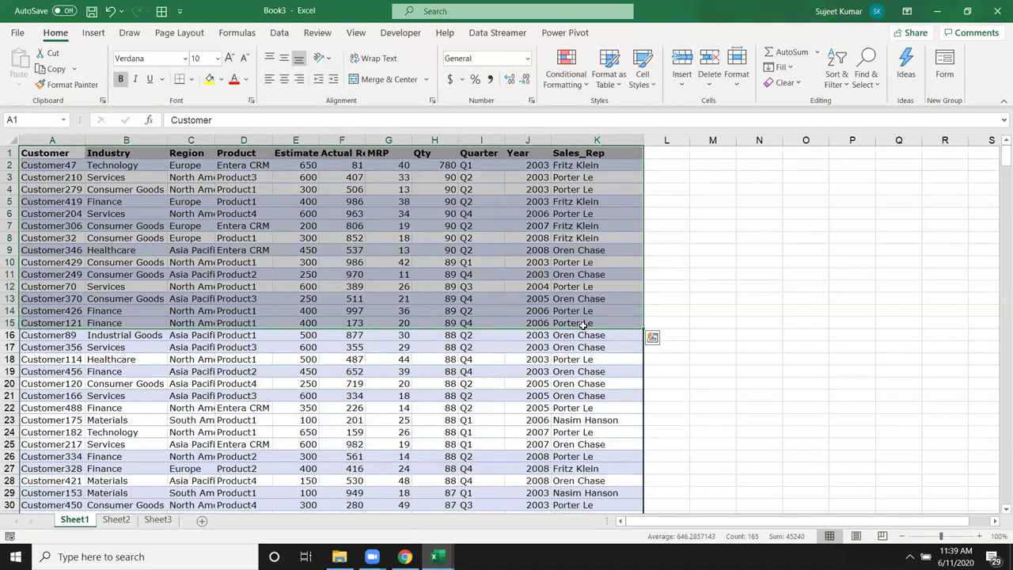
pyautogui.click(201, 188)
pyautogui.click(190, 156)
pyautogui.click(828, 84)
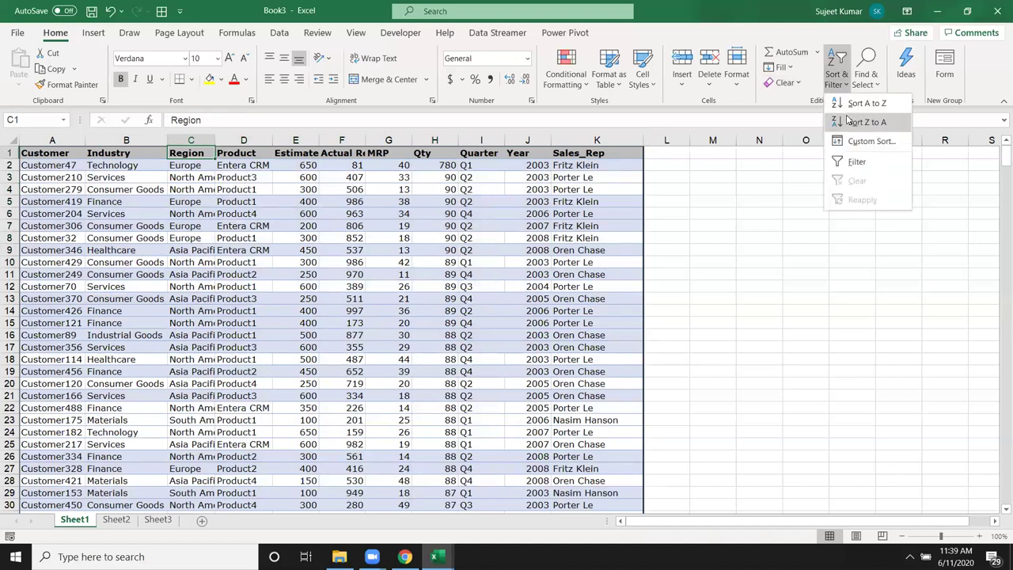
pyautogui.click(853, 103)
pyautogui.click(193, 166)
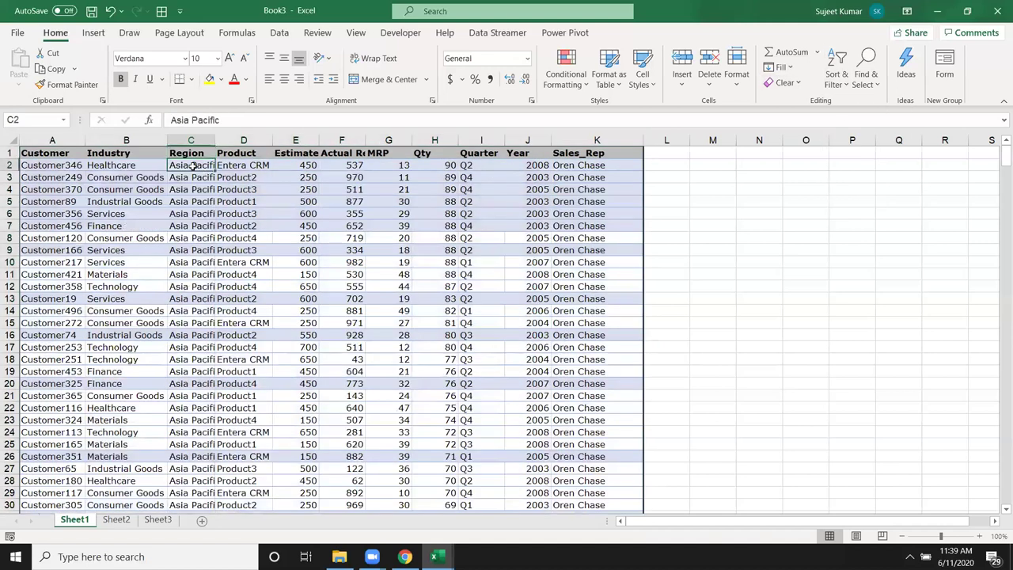
pyautogui.moveTo(193, 166); pyautogui.dragTo(192, 346)
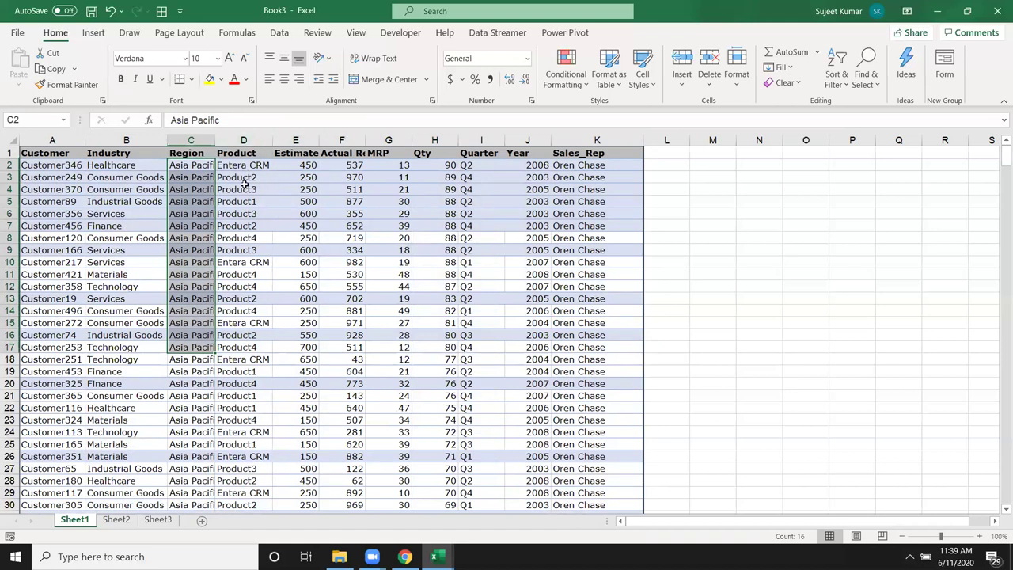
pyautogui.click(199, 190)
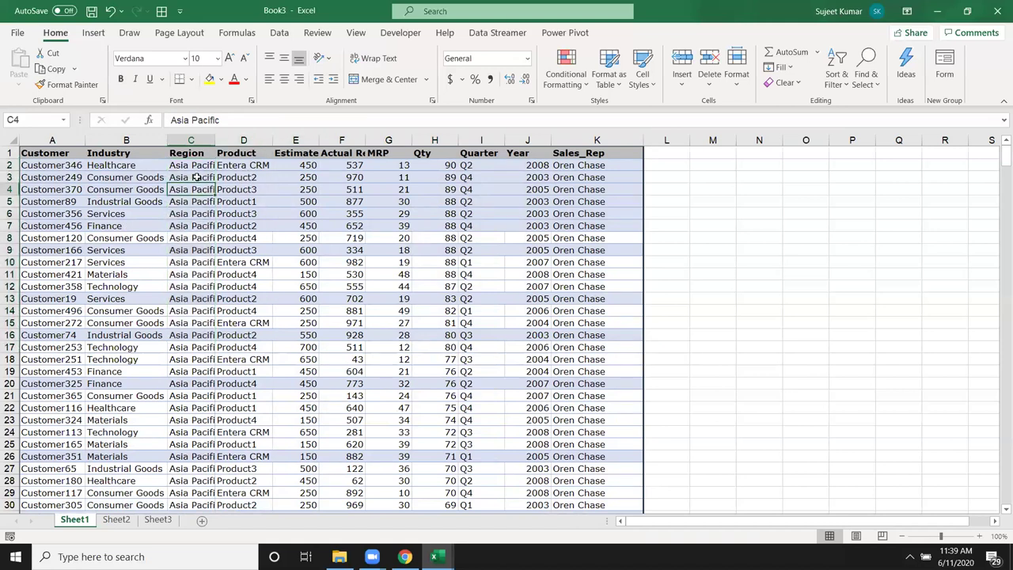
pyautogui.moveTo(242, 166); pyautogui.dragTo(253, 296)
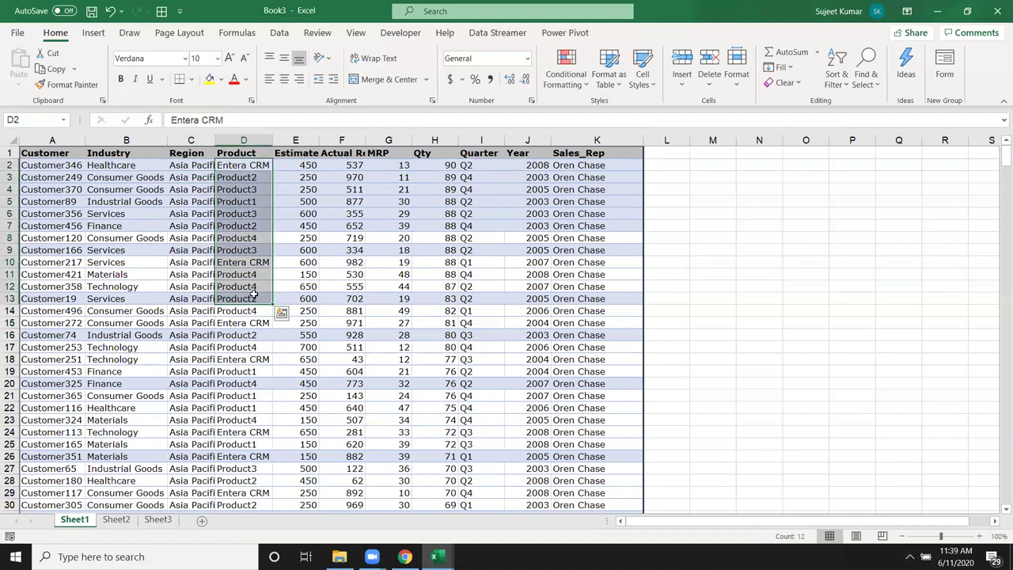
pyautogui.click(190, 166)
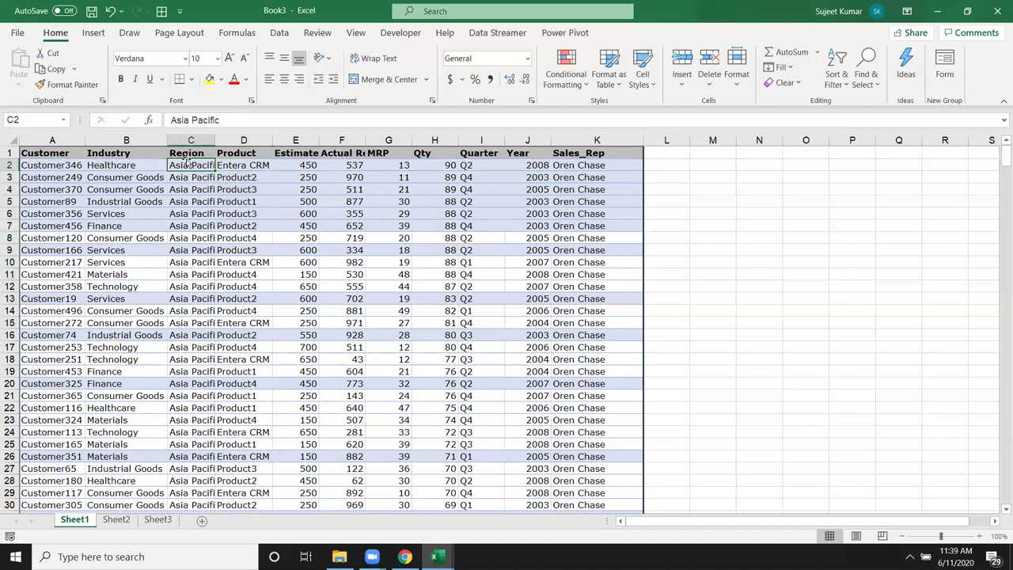
pyautogui.click(231, 136)
pyautogui.click(231, 136)
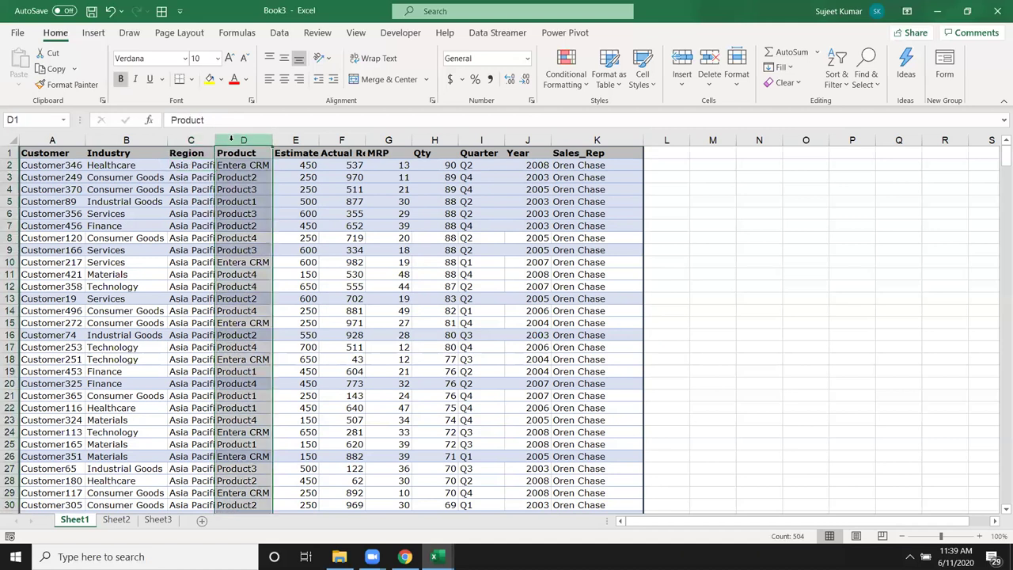
pyautogui.click(212, 165)
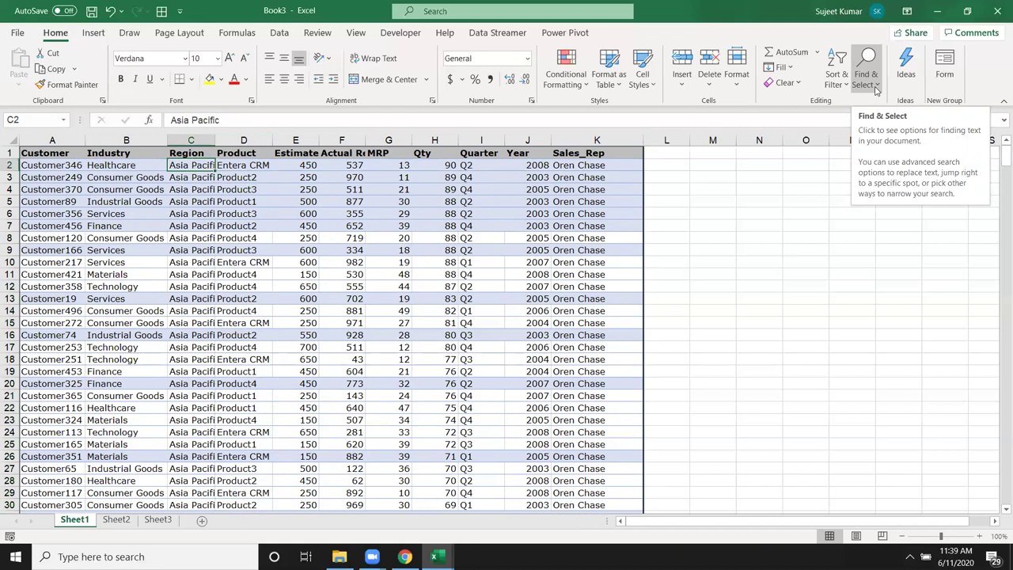
# Custom-sort the table by Region, with Product added as the second sort level
pyautogui.click(876, 89)
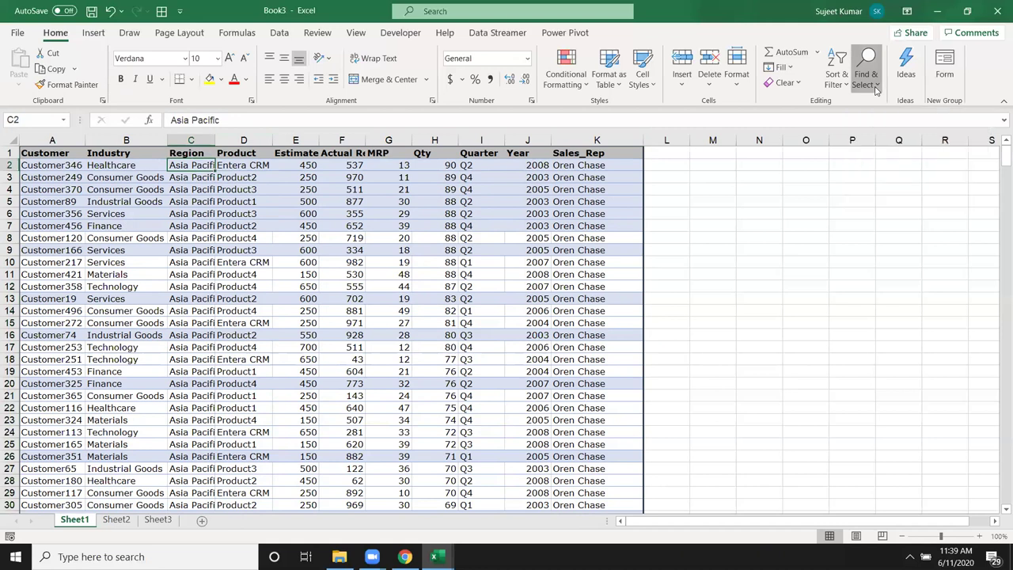
pyautogui.click(825, 79)
pyautogui.click(835, 140)
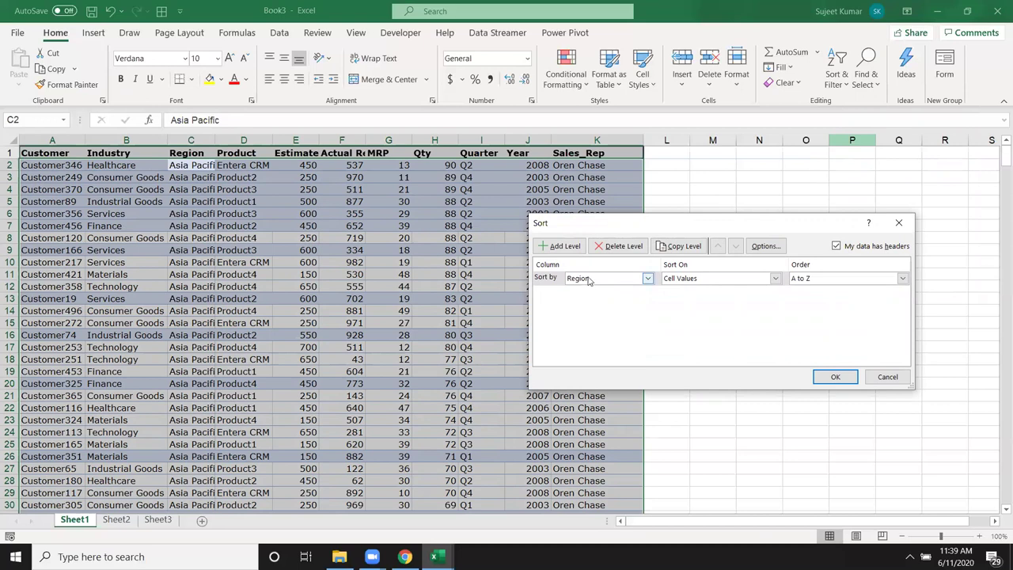
pyautogui.click(571, 247)
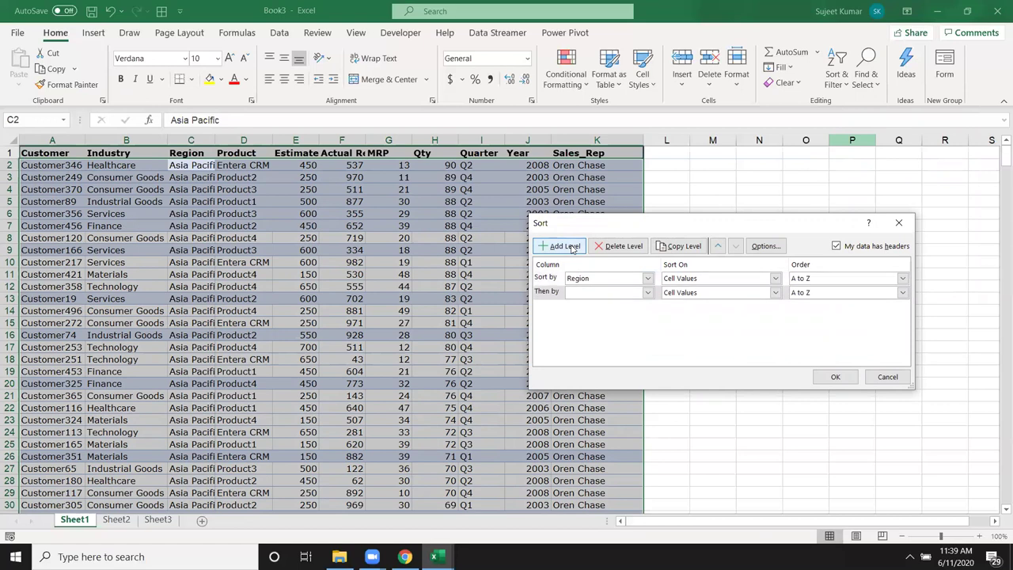
pyautogui.click(582, 293)
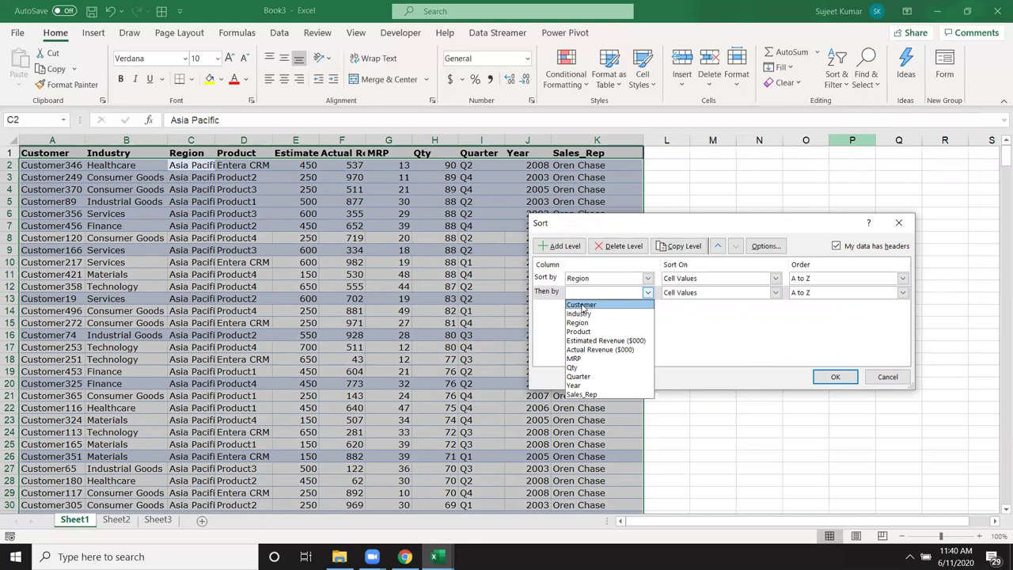
pyautogui.click(584, 331)
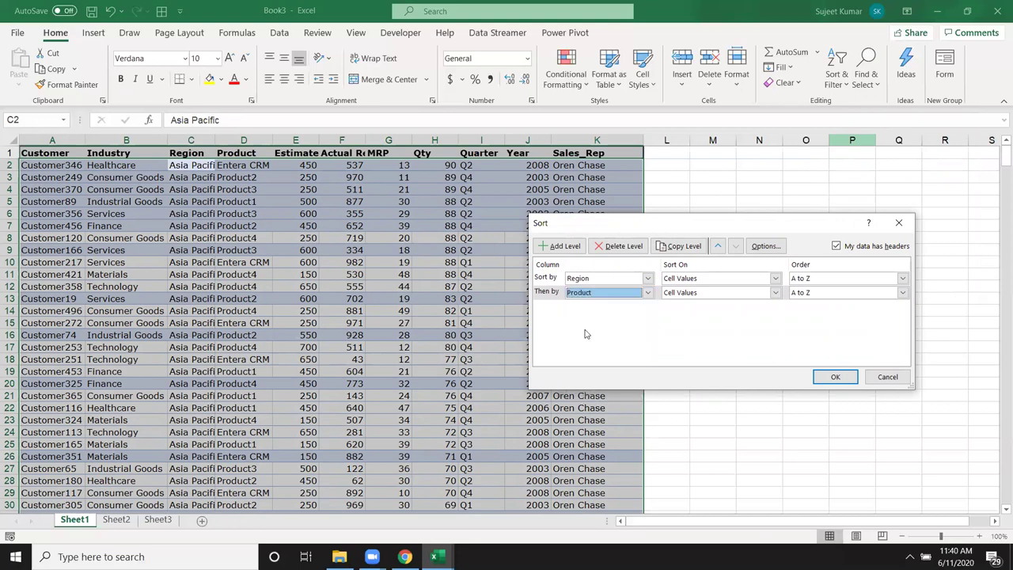
pyautogui.click(849, 382)
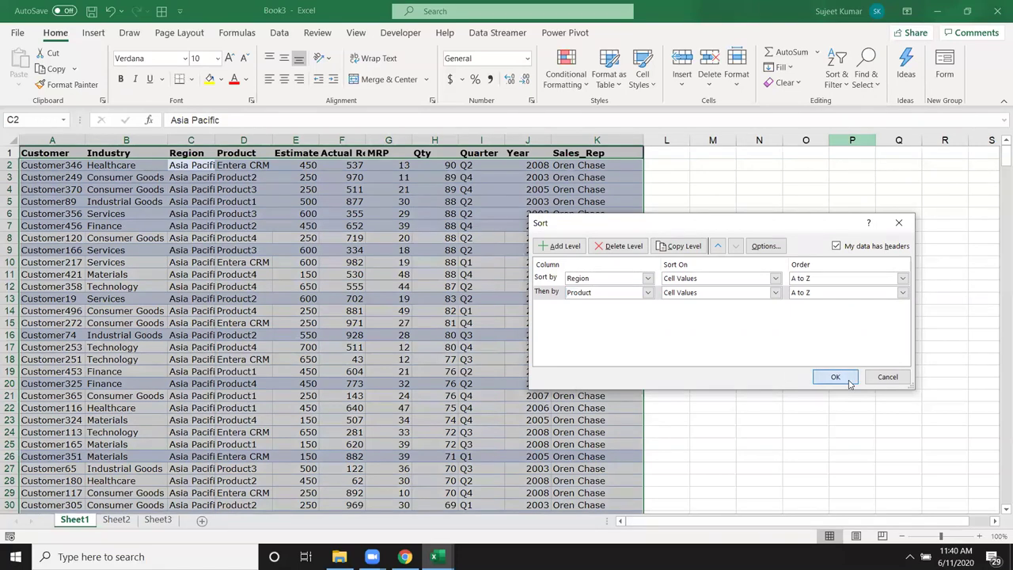
pyautogui.click(849, 382)
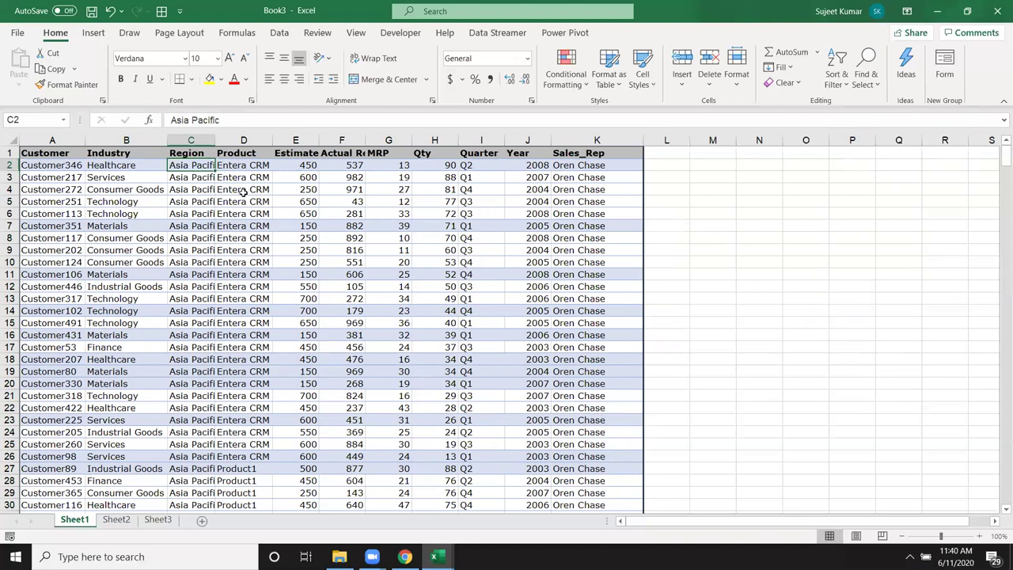
pyautogui.moveTo(184, 164); pyautogui.dragTo(189, 257)
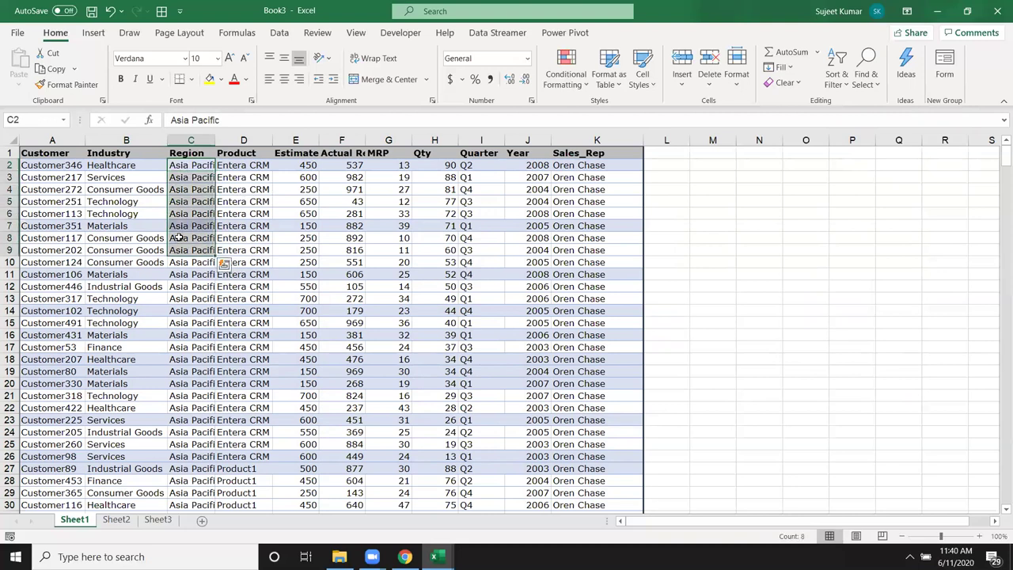
pyautogui.moveTo(242, 177); pyautogui.dragTo(251, 231)
pyautogui.scroll(-5, 251, 231)
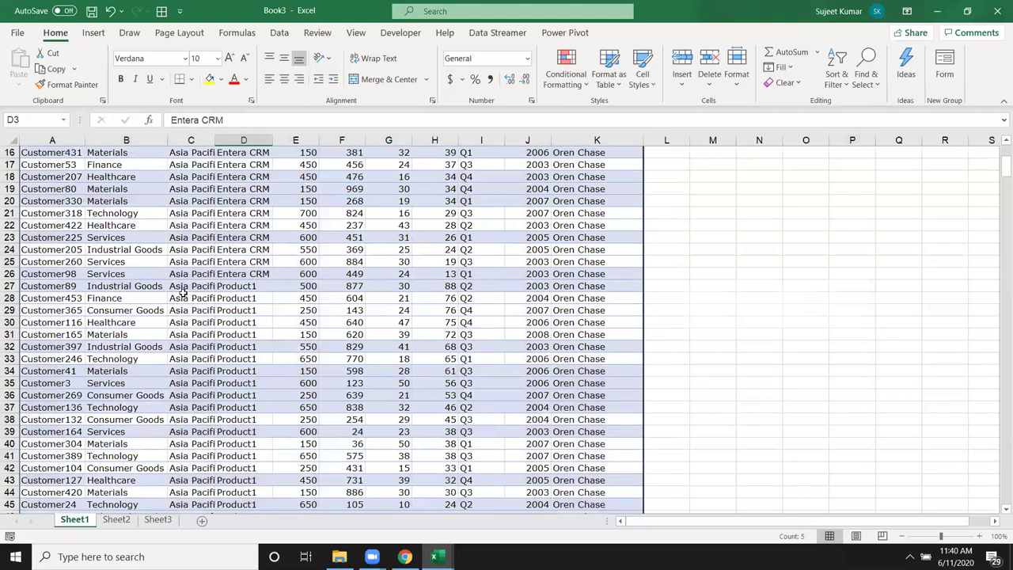
pyautogui.click(180, 285)
pyautogui.moveTo(181, 315); pyautogui.dragTo(190, 353)
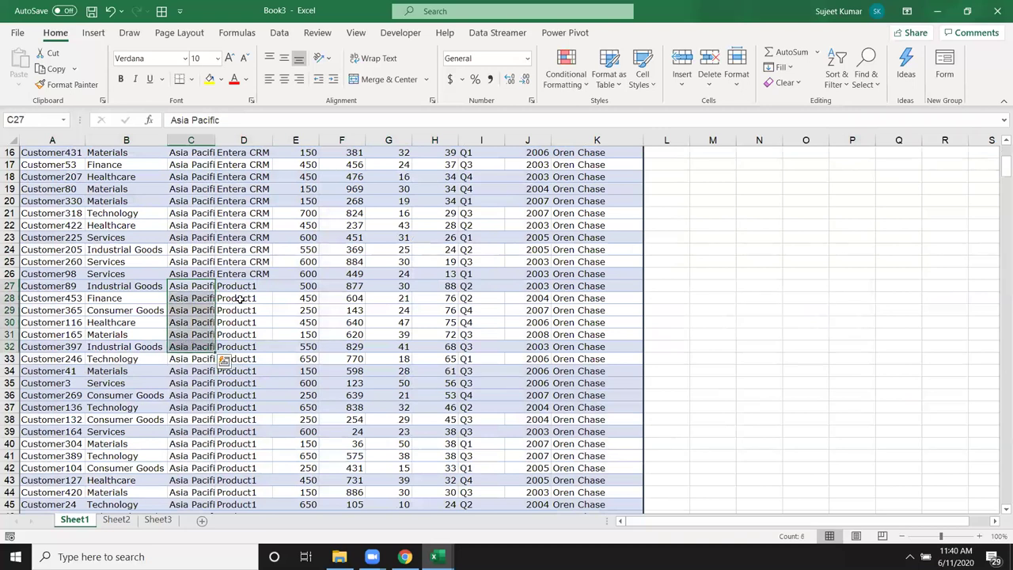
pyautogui.moveTo(238, 297); pyautogui.dragTo(217, 400)
pyautogui.scroll(-2, 216, 403)
pyautogui.scroll(-1, 216, 403)
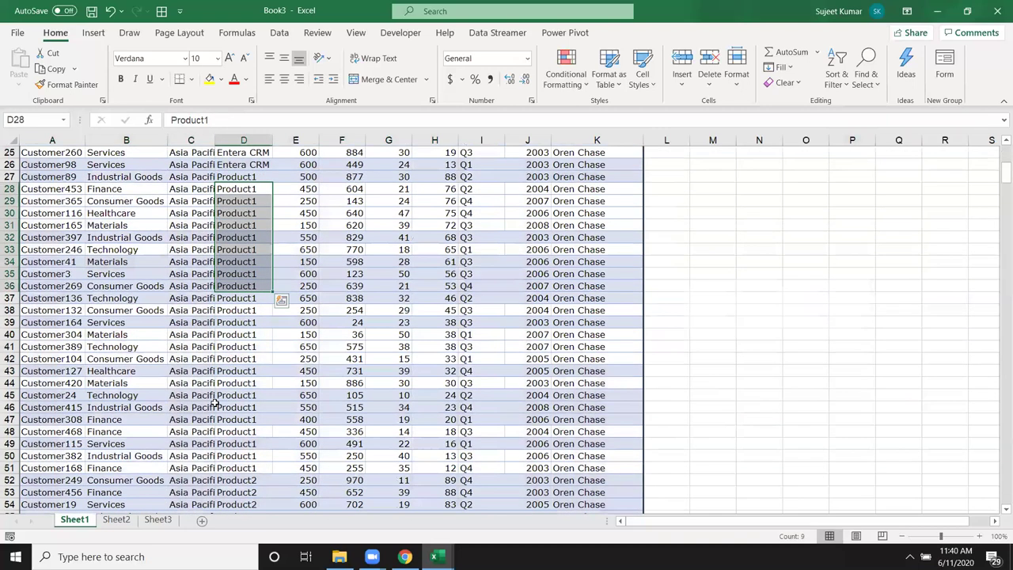
pyautogui.scroll(-2, 216, 404)
pyautogui.scroll(-2, 215, 401)
pyautogui.scroll(-1, 215, 400)
pyautogui.scroll(-2, 215, 400)
pyautogui.scroll(-3, 218, 397)
pyautogui.scroll(-3, 221, 394)
pyautogui.scroll(-3, 222, 393)
pyautogui.scroll(-2, 225, 392)
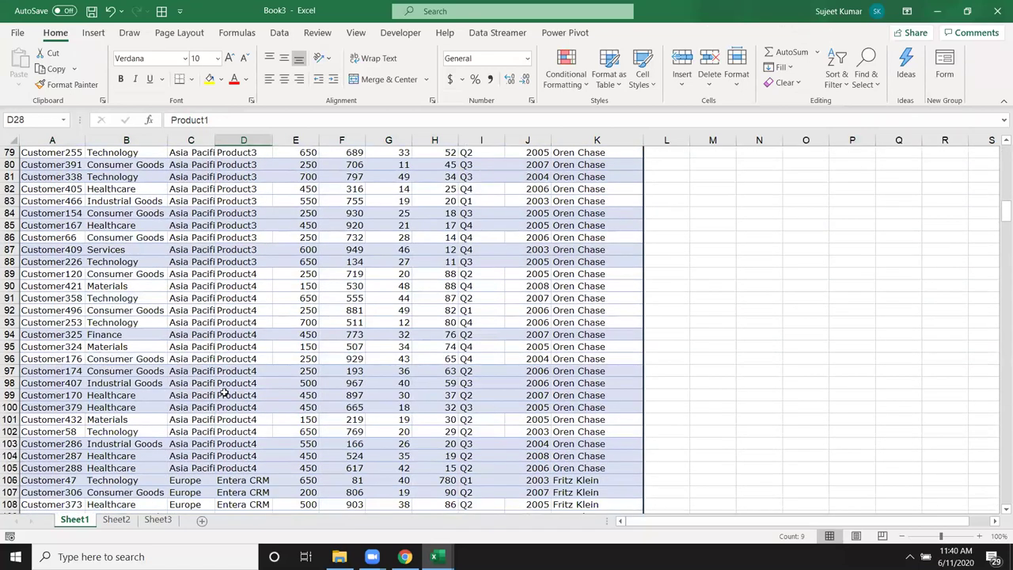
pyautogui.scroll(3, 224, 392)
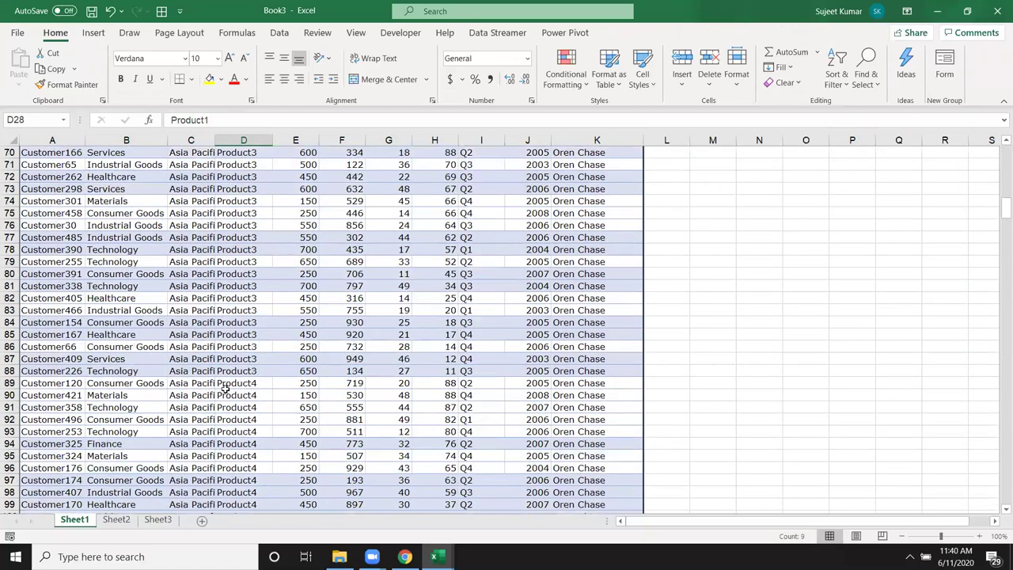
pyautogui.scroll(1, 225, 389)
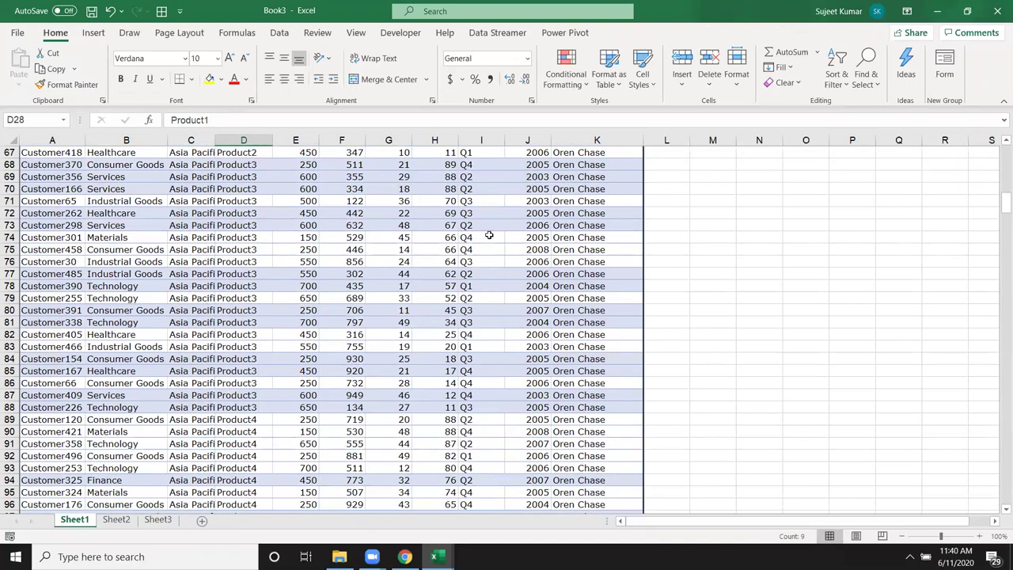
pyautogui.moveTo(999, 203); pyautogui.dragTo(999, 162)
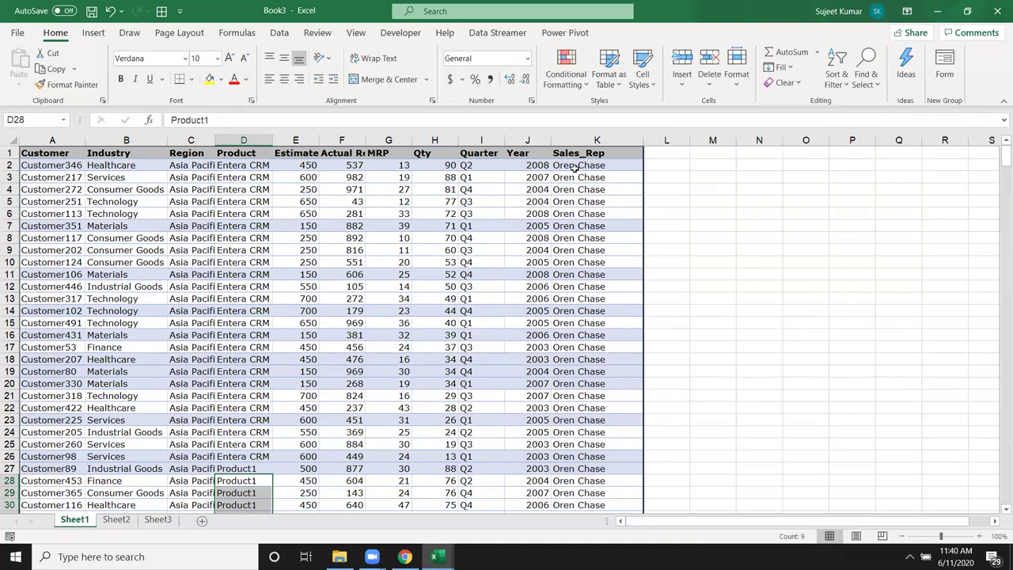
pyautogui.moveTo(256, 468); pyautogui.dragTo(256, 447)
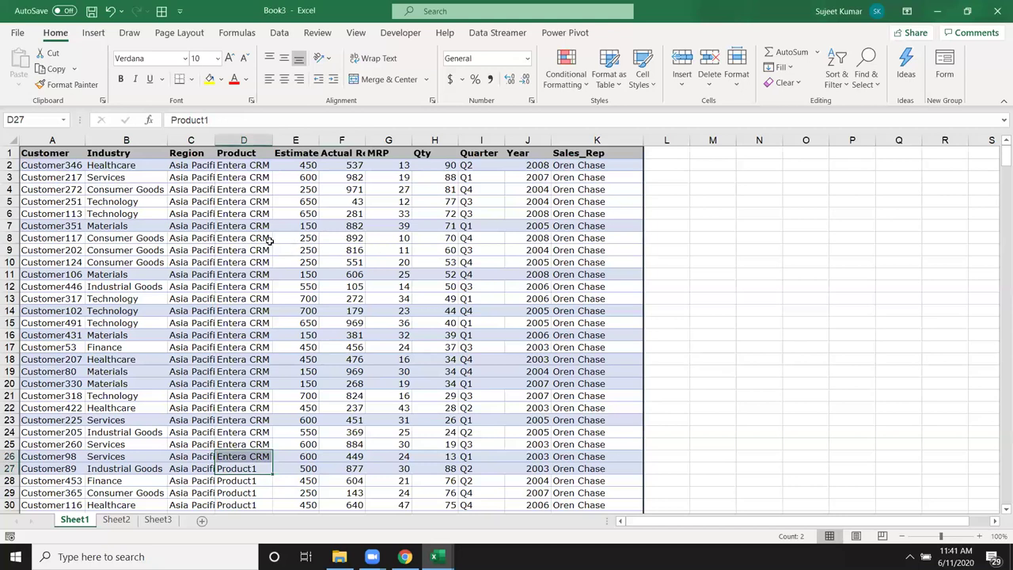
pyautogui.moveTo(190, 190); pyautogui.dragTo(194, 214)
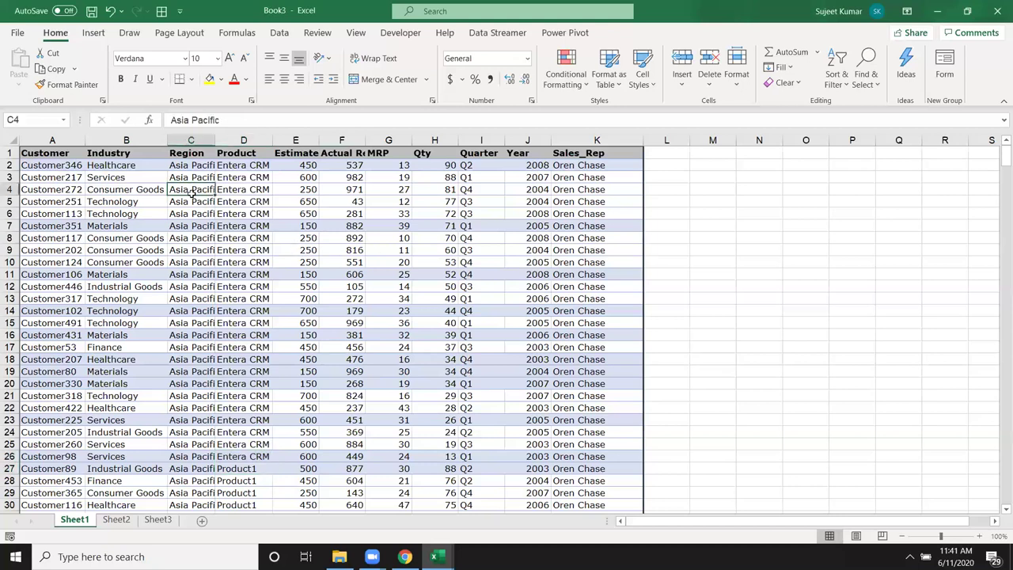
pyautogui.click(246, 262)
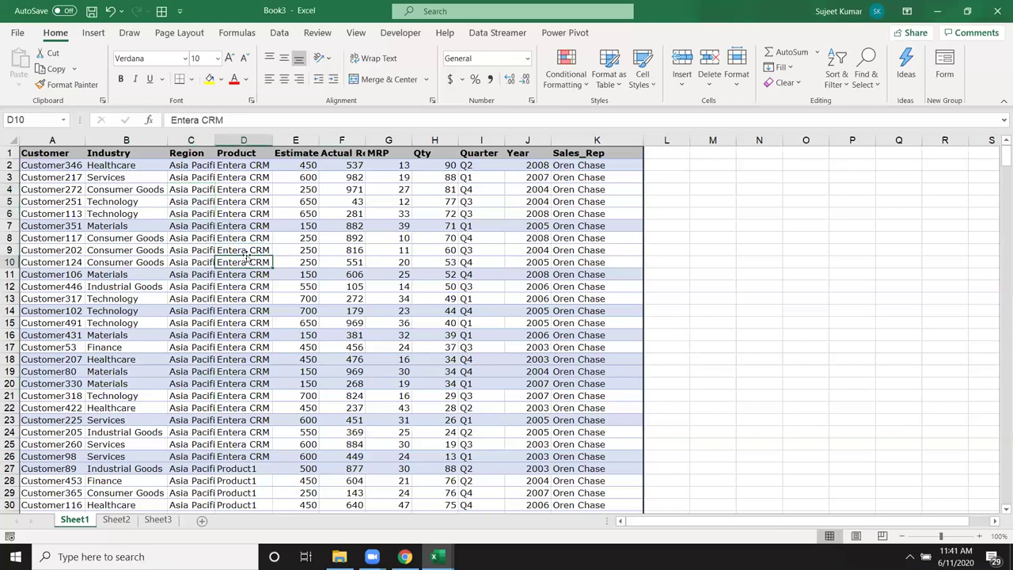
pyautogui.click(9, 285)
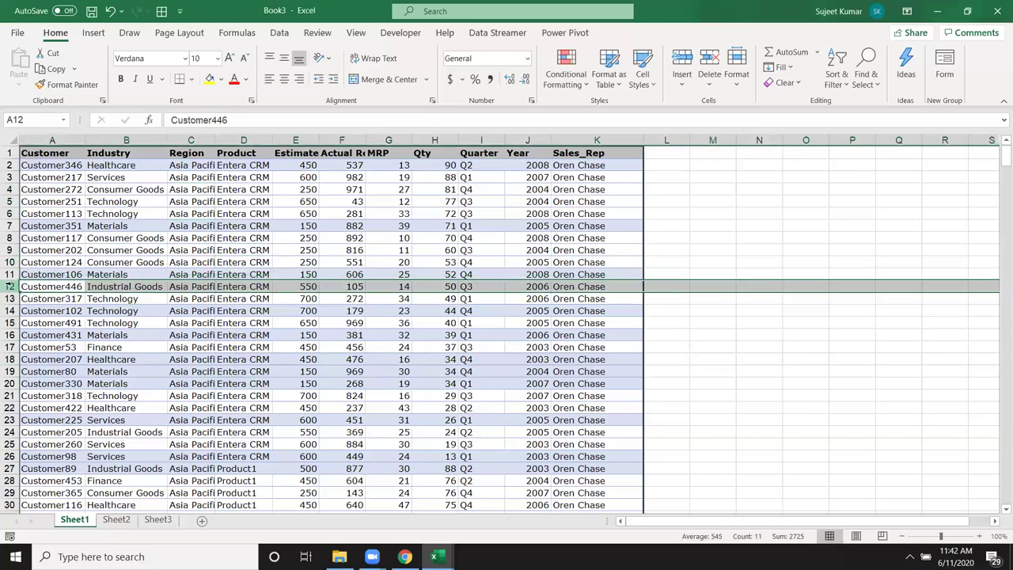
pyautogui.hotkey('ctrl', '+')
pyautogui.click(9, 395)
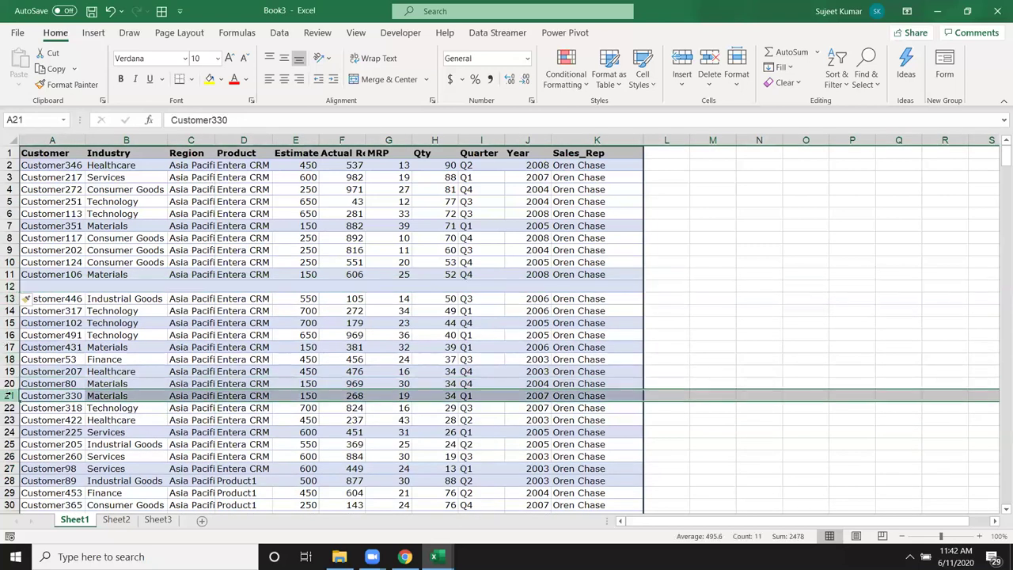
pyautogui.hotkey('ctrl', '+')
pyautogui.scroll(-3, 8, 395)
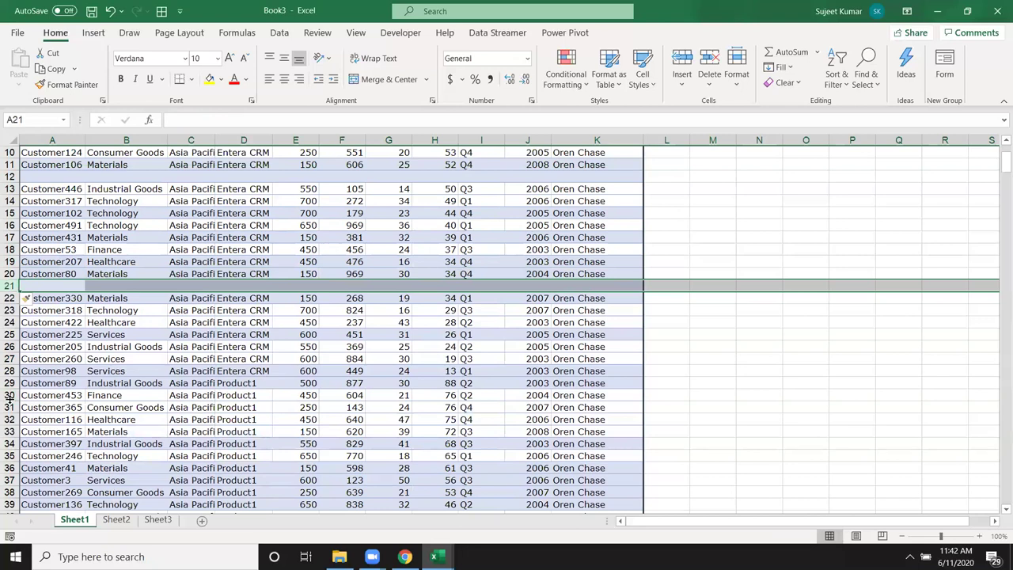
pyautogui.click(8, 395)
pyautogui.hotkey('ctrl', '+')
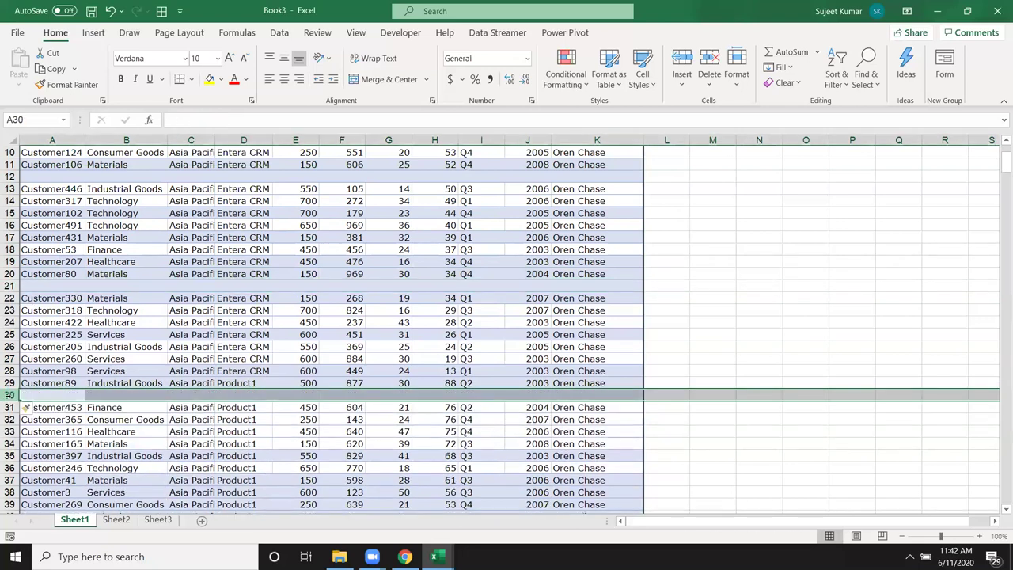
pyautogui.scroll(-3, 5, 387)
pyautogui.click(10, 395)
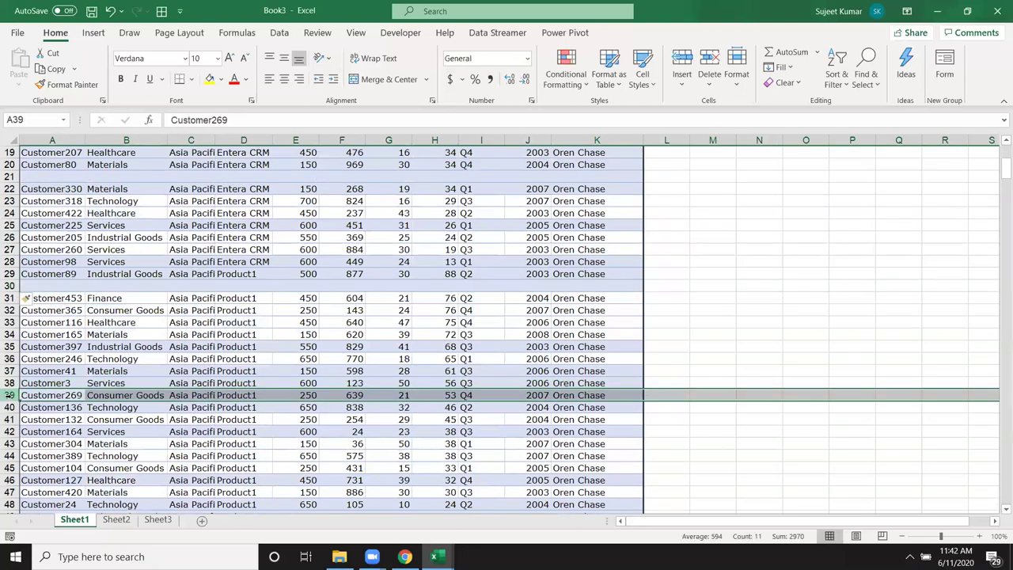
pyautogui.hotkey('ctrl', '+')
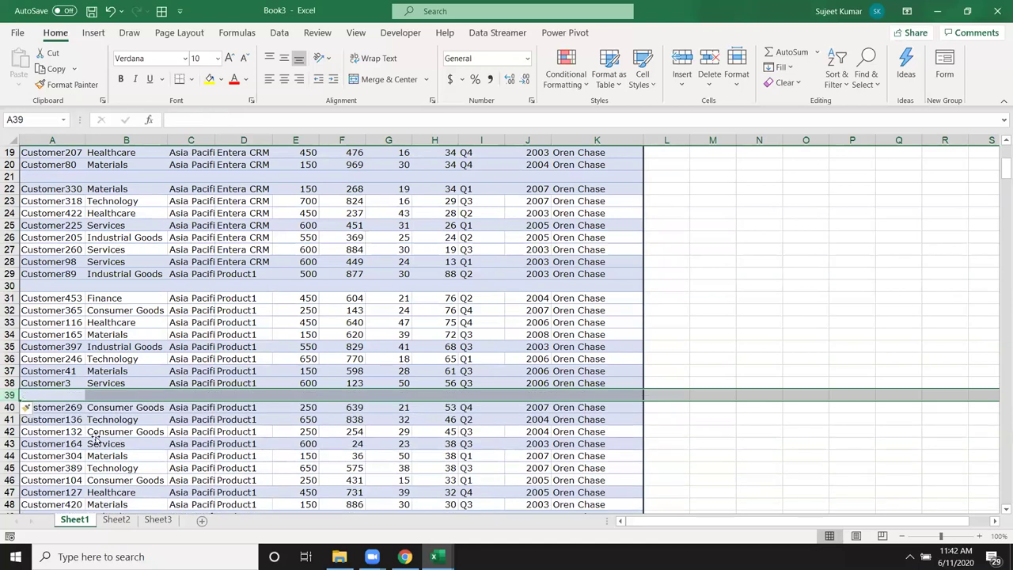
pyautogui.scroll(6, 95, 433)
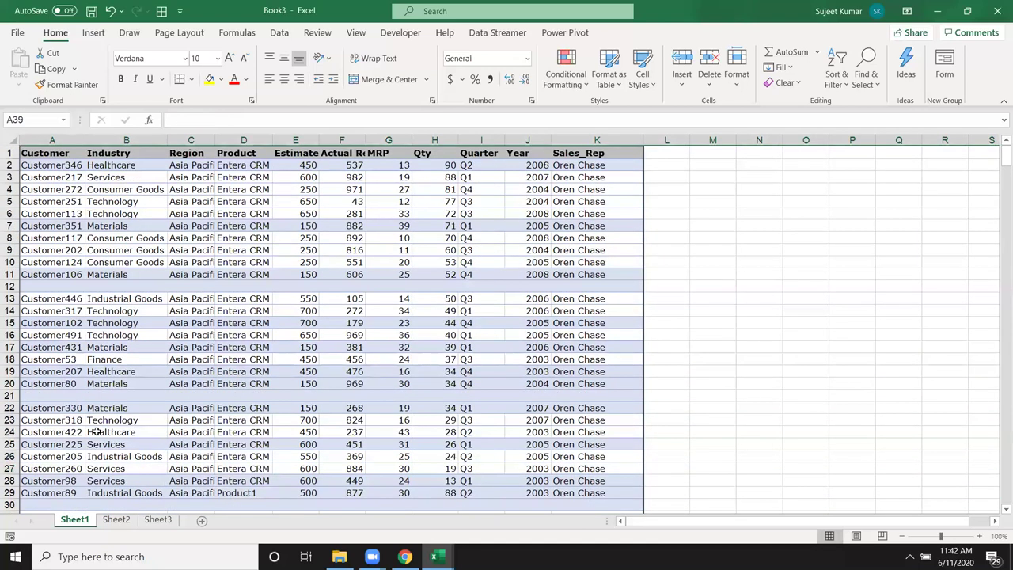
pyautogui.scroll(-3, 95, 431)
pyautogui.scroll(-1, 95, 431)
pyautogui.scroll(-4, 95, 431)
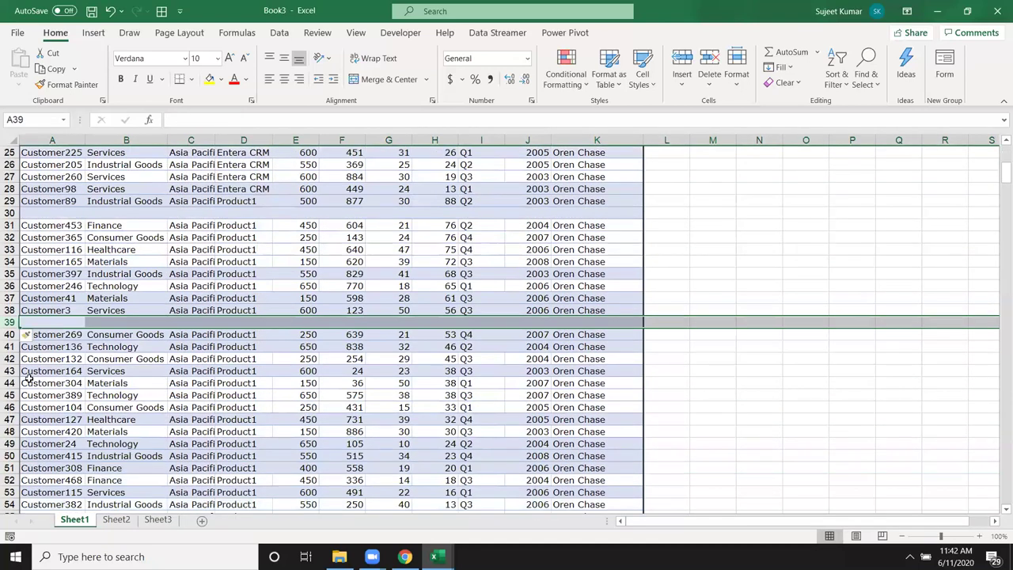
pyautogui.click(7, 430)
pyautogui.hotkey('ctrl', '+')
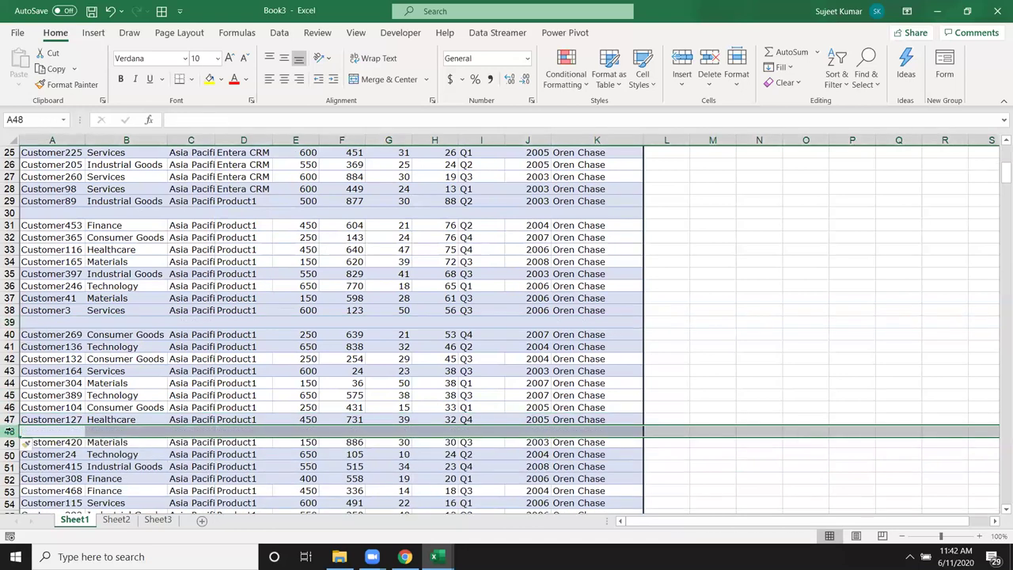
pyautogui.scroll(8, 121, 369)
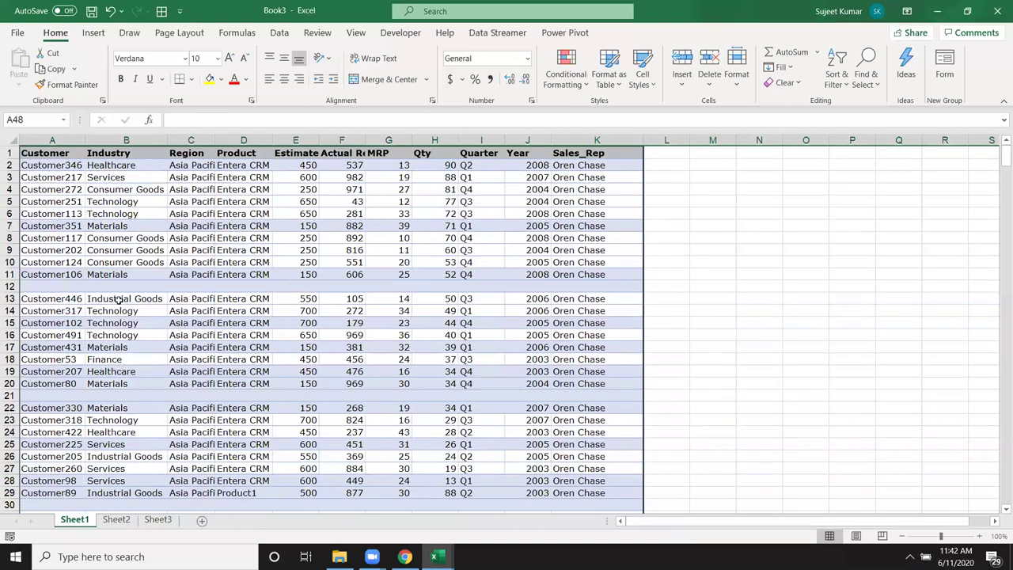
pyautogui.moveTo(131, 226); pyautogui.dragTo(133, 215)
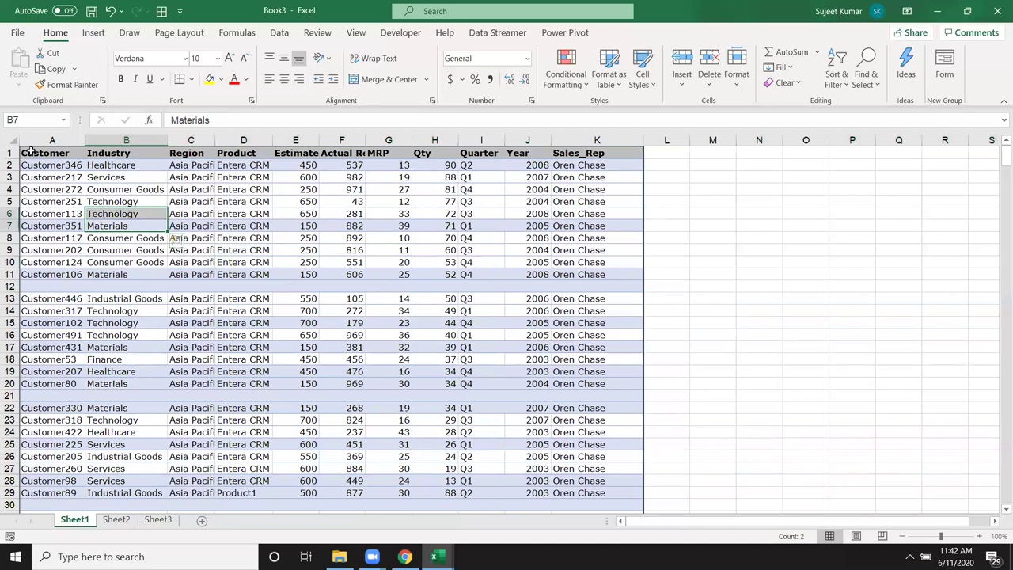
# Select A1:K509 to cover the whole table, then scroll back to the top
pyautogui.click(31, 152)
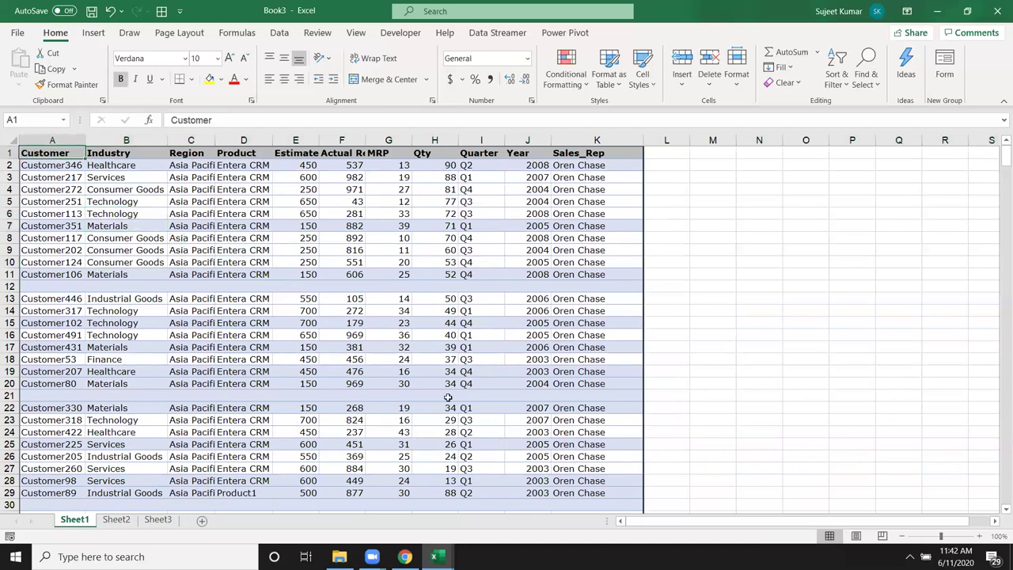
pyautogui.moveTo(999, 158); pyautogui.dragTo(998, 203)
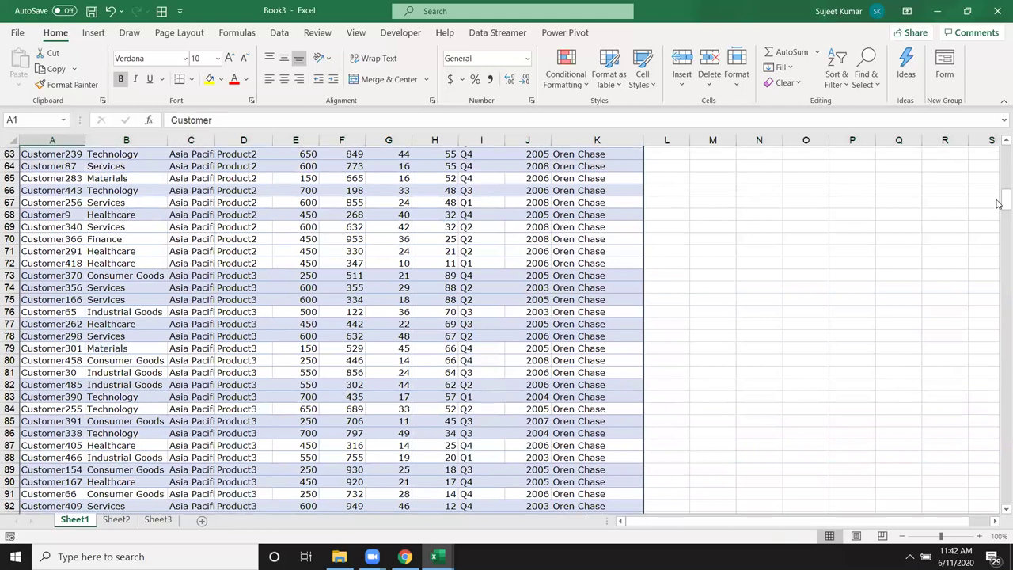
pyautogui.moveTo(998, 200); pyautogui.dragTo(997, 518)
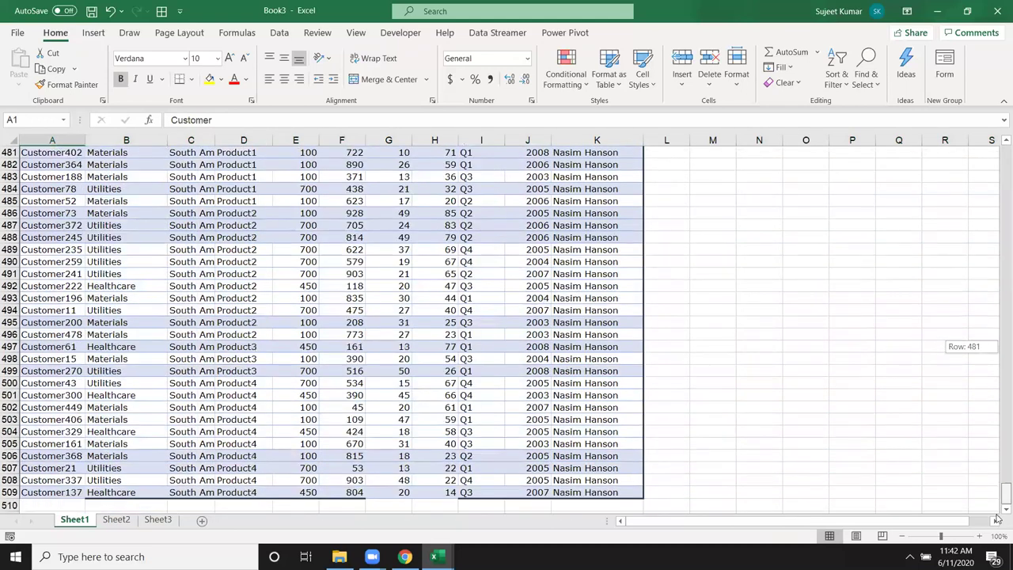
pyautogui.keyDown('shift'); pyautogui.click(614, 492); pyautogui.keyUp('shift')
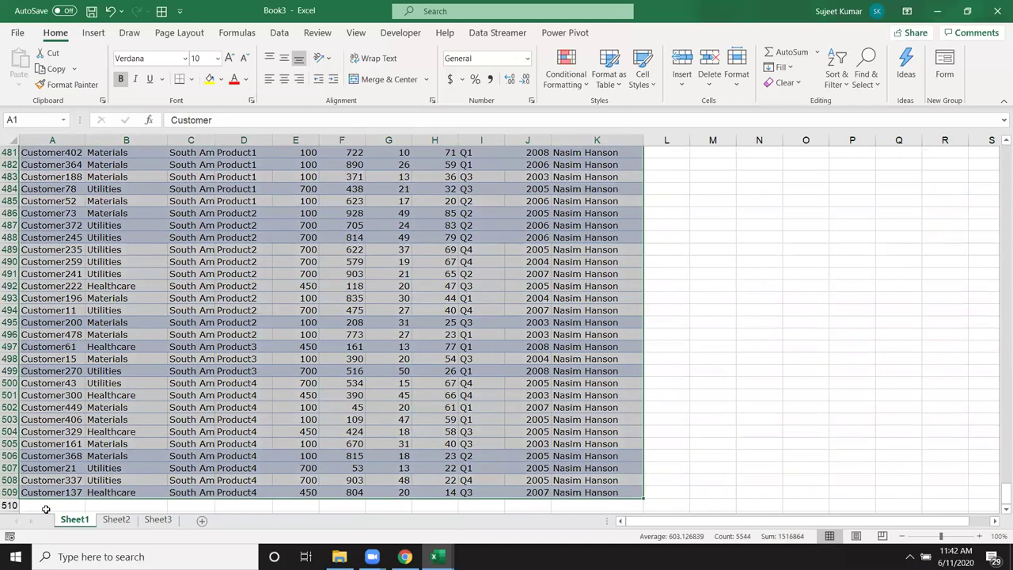
pyautogui.moveTo(999, 497); pyautogui.dragTo(997, 132)
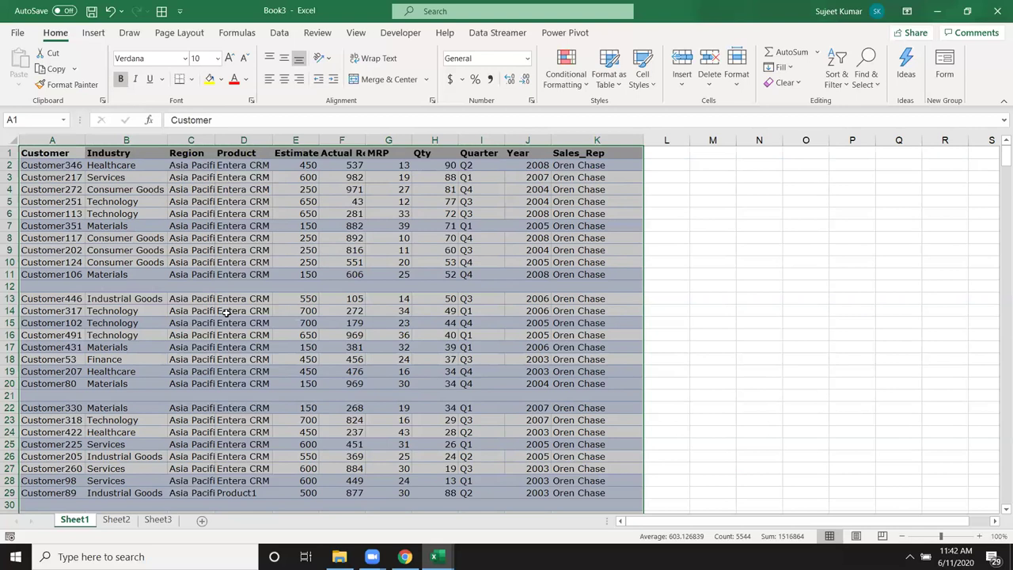
# In Custom Sort, delete the Product level and sort by Customer A to Z instead
pyautogui.click(844, 89)
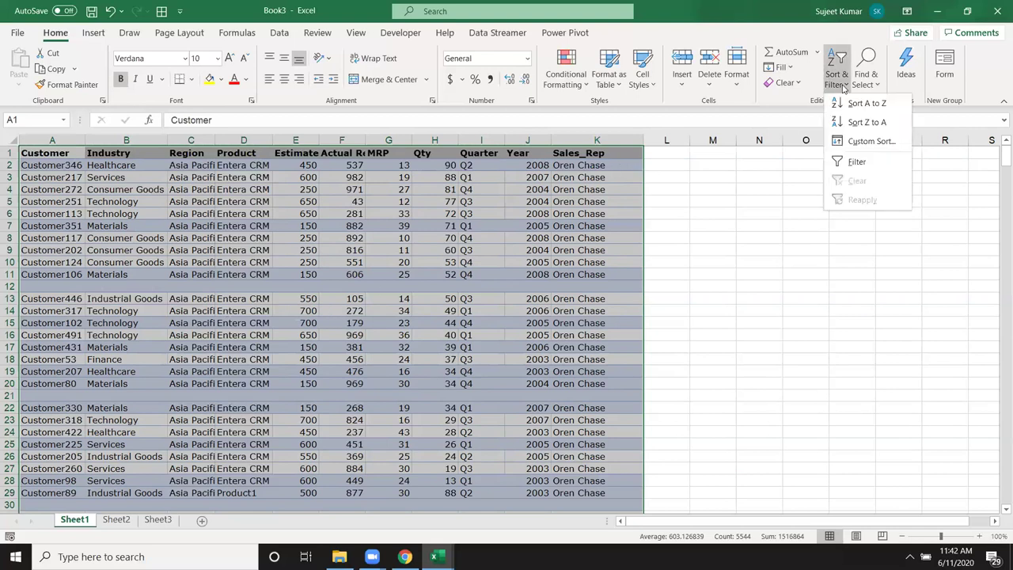
pyautogui.click(870, 141)
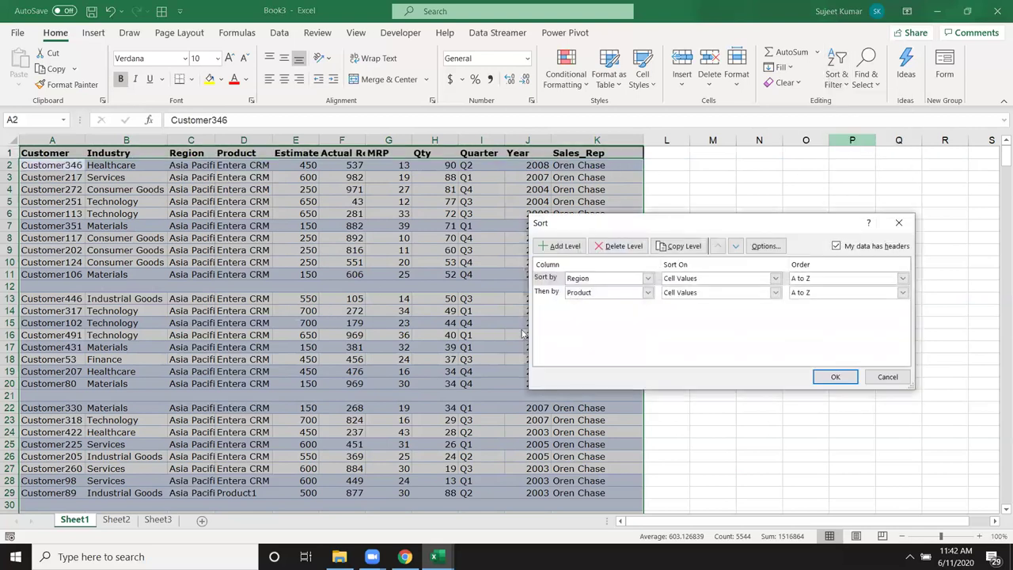
pyautogui.click(548, 292)
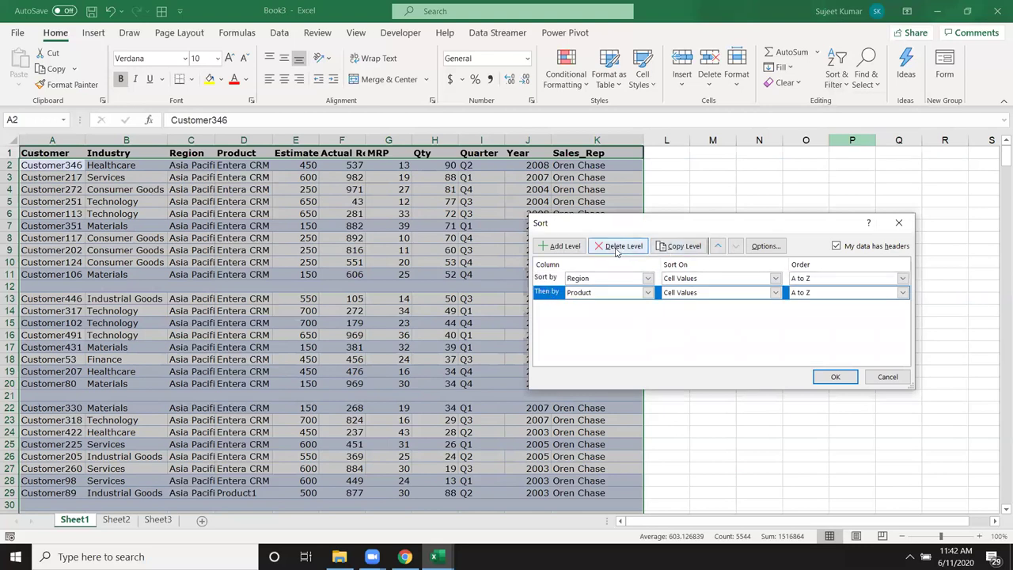
pyautogui.click(618, 246)
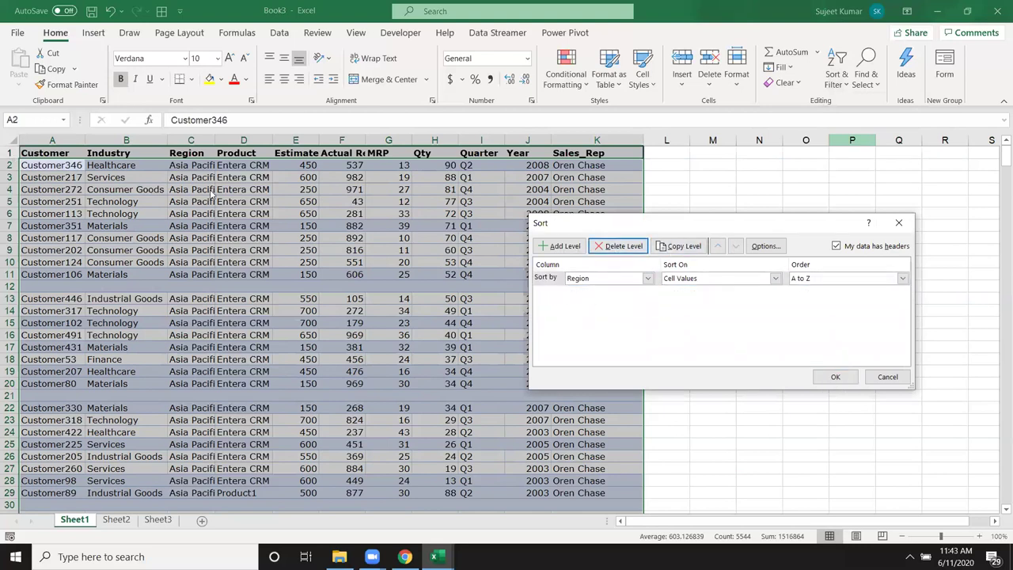
pyautogui.click(585, 278)
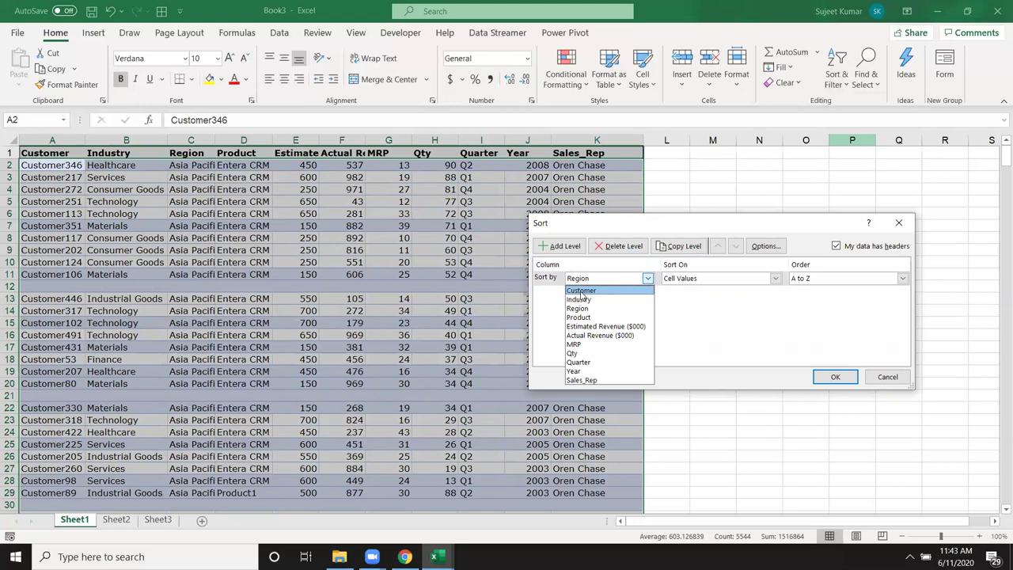
pyautogui.click(581, 291)
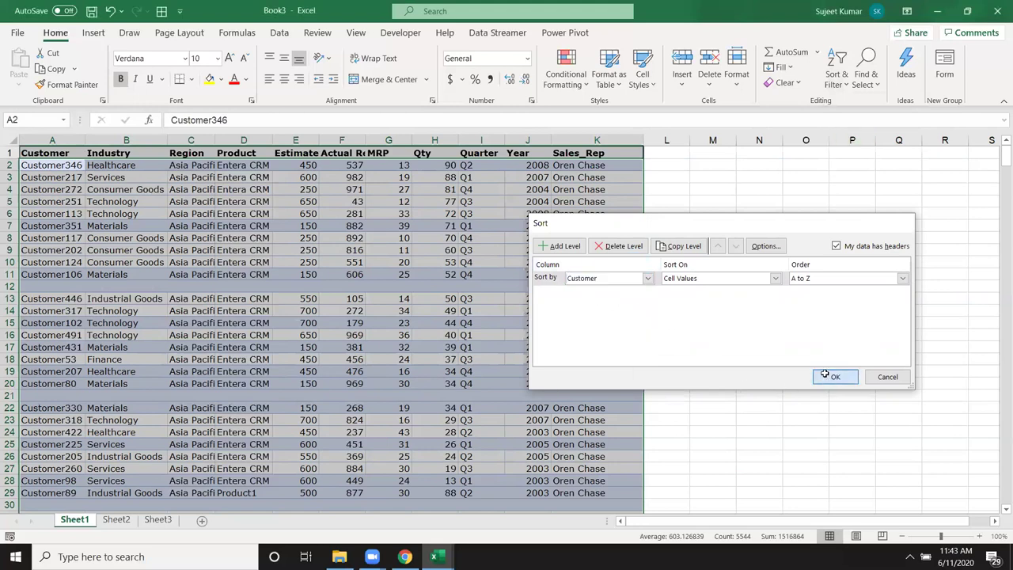
pyautogui.click(824, 376)
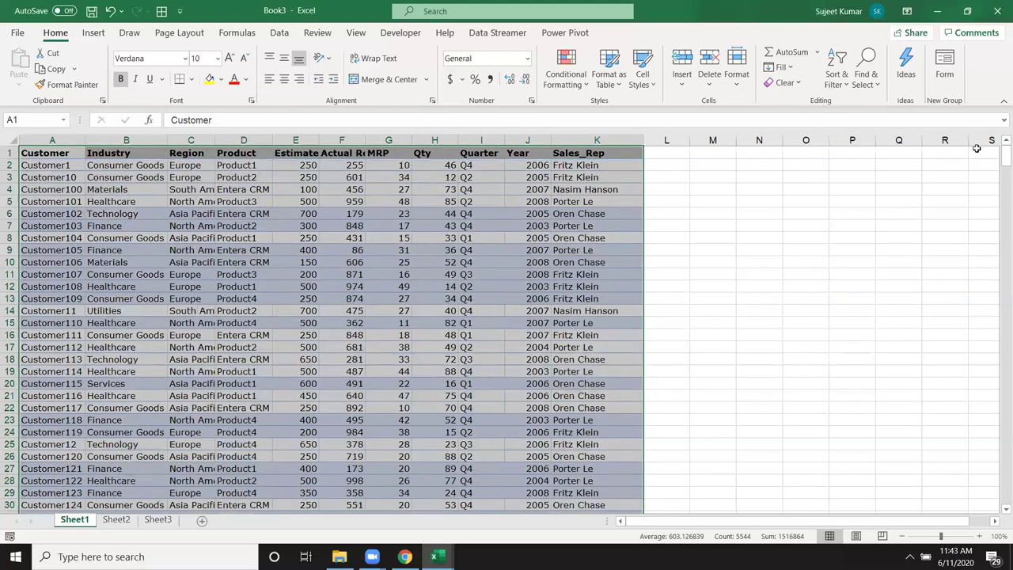
pyautogui.moveTo(1003, 157); pyautogui.dragTo(999, 511)
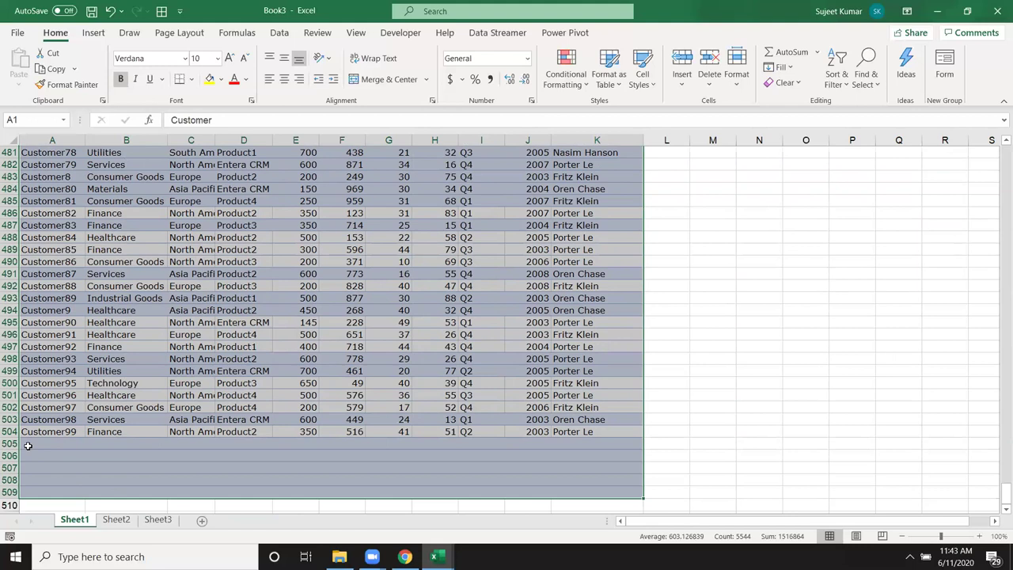
pyautogui.moveTo(28, 446)
pyautogui.mouseDown()
pyautogui.moveTo(489, 467)
pyautogui.moveTo(591, 489)
pyautogui.mouseUp()
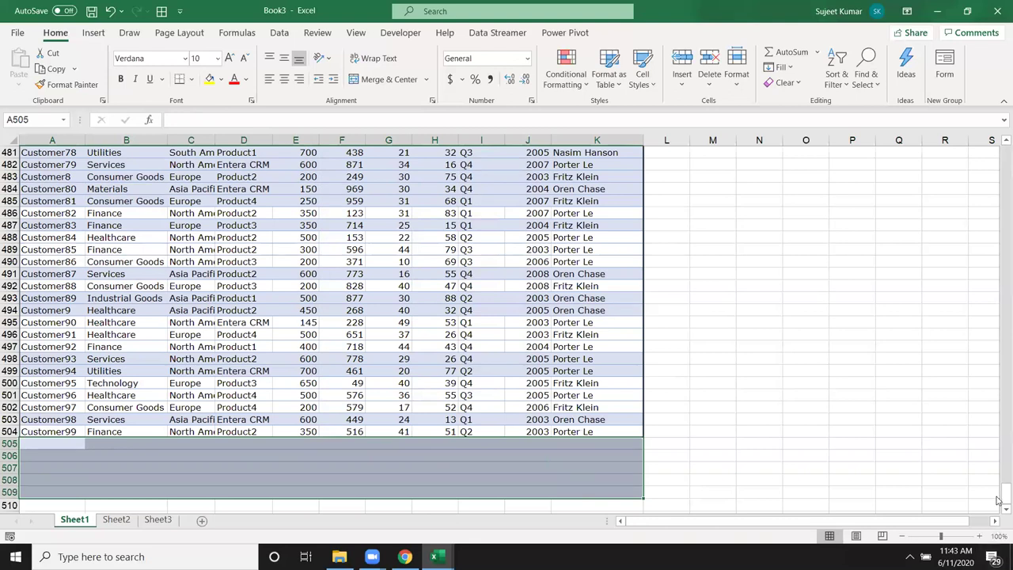
pyautogui.moveTo(999, 504); pyautogui.dragTo(998, 136)
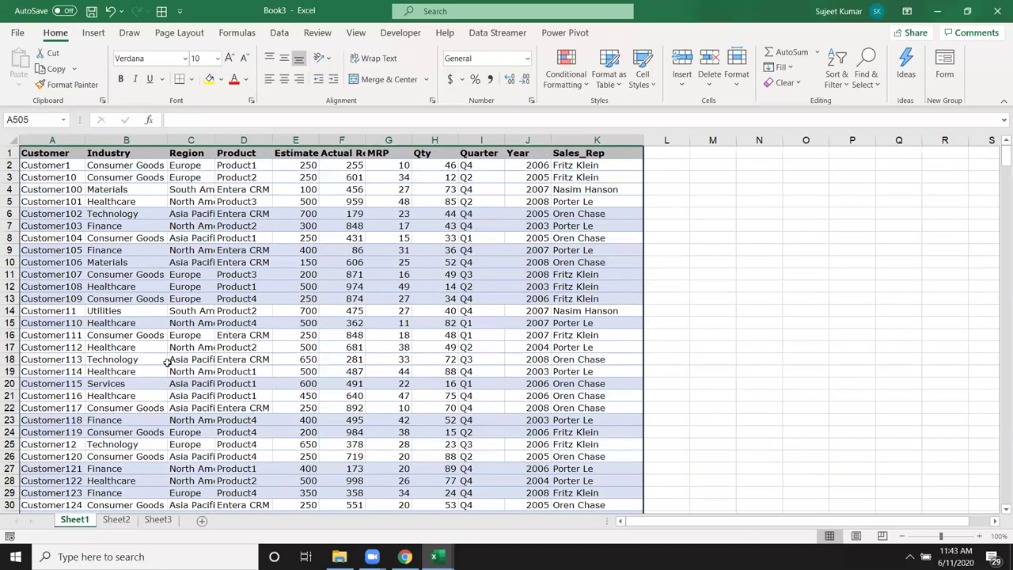
# Enter 'Month' in L1 and 'Jan' in L2, then fill the month series down column L
pyautogui.click(130, 152)
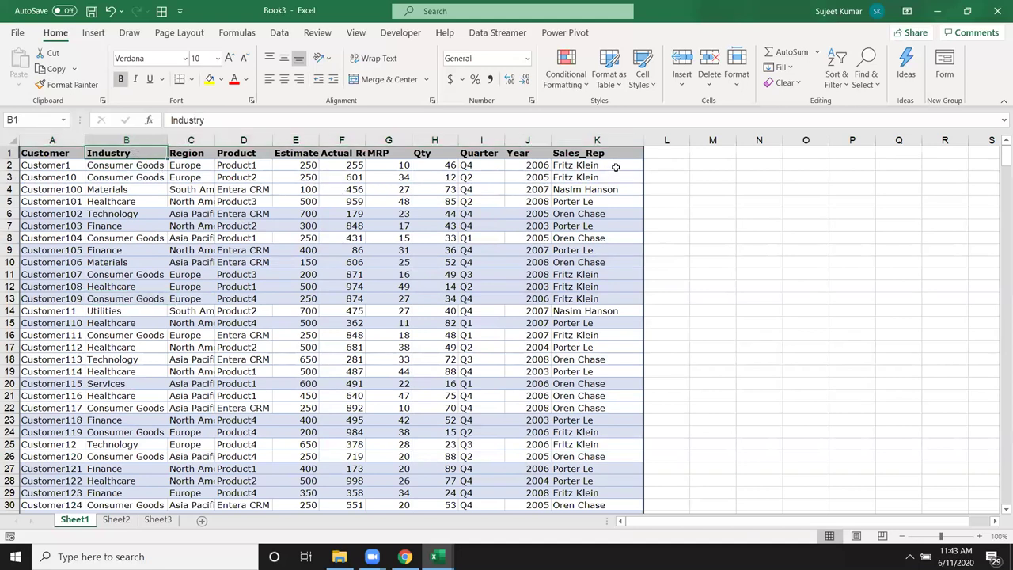
pyautogui.click(674, 155)
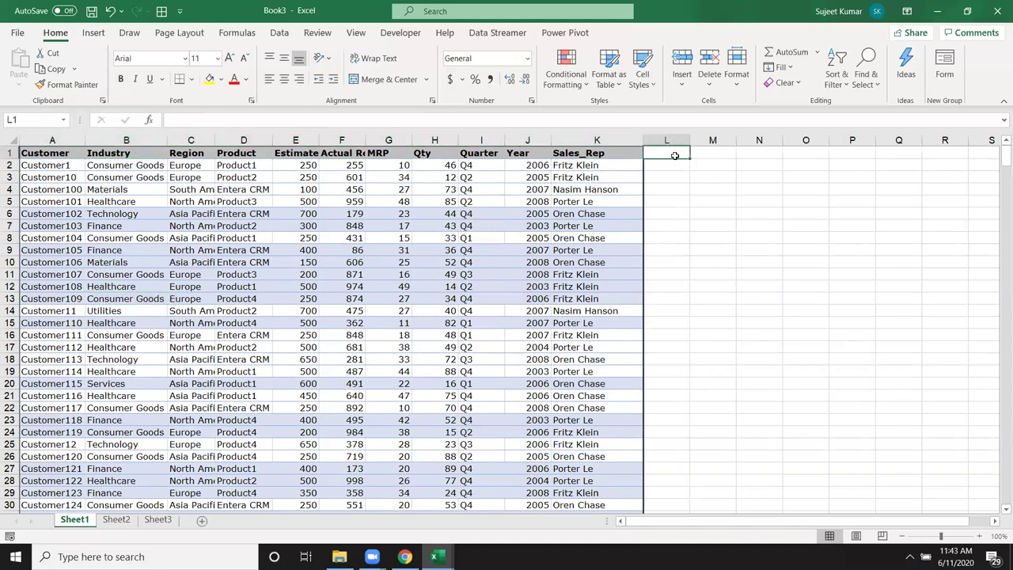
pyautogui.write('Month')
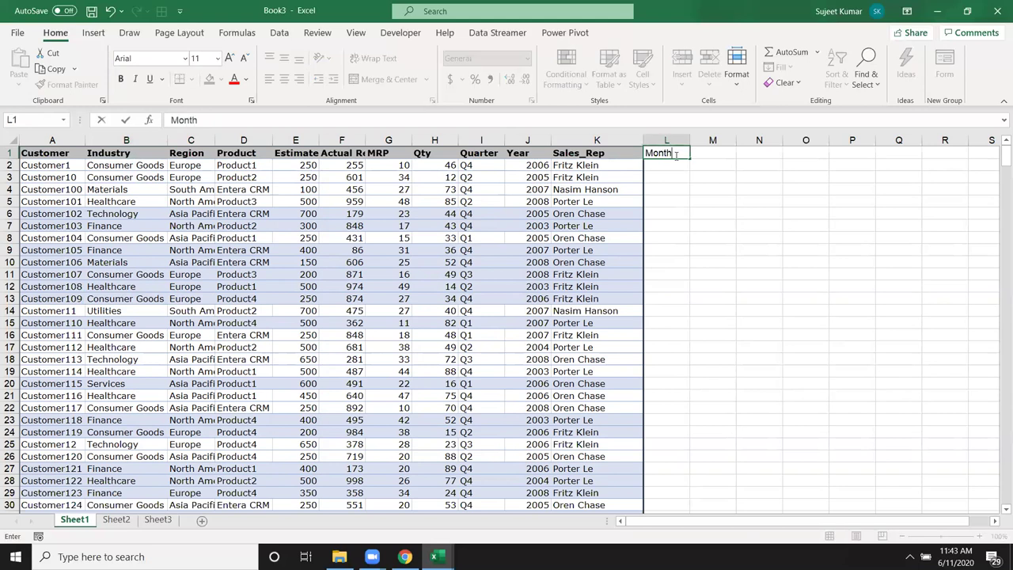
pyautogui.press('Return')
pyautogui.write('Jan')
pyautogui.press('Return')
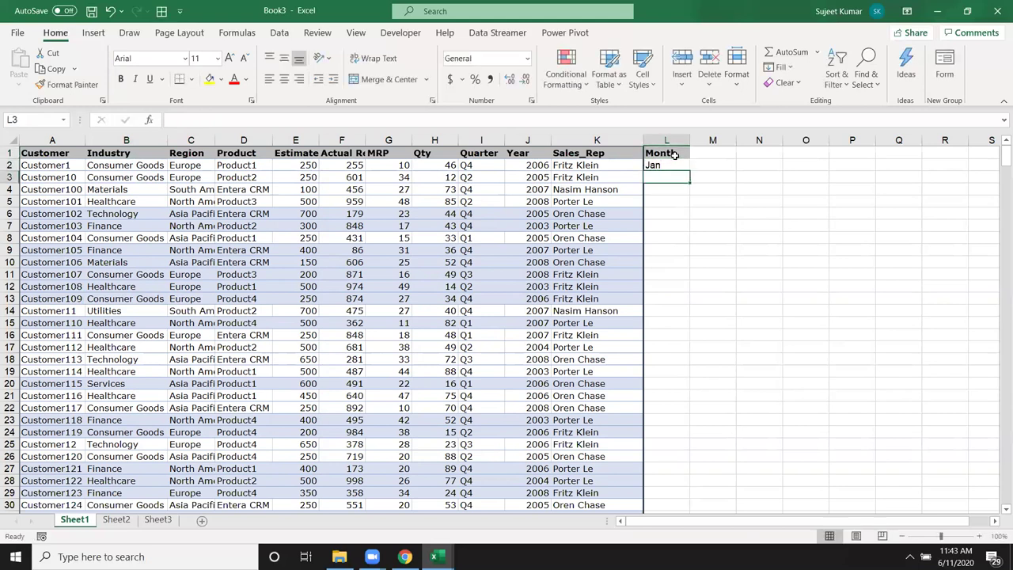
pyautogui.click(662, 164)
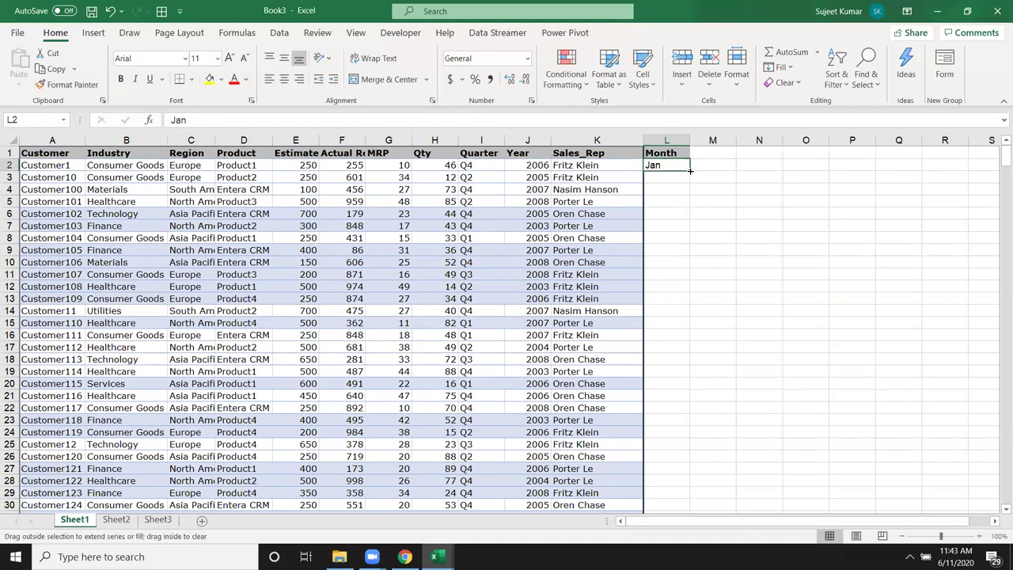
pyautogui.doubleClick(689, 174)
pyautogui.click(614, 150)
pyautogui.click(664, 152)
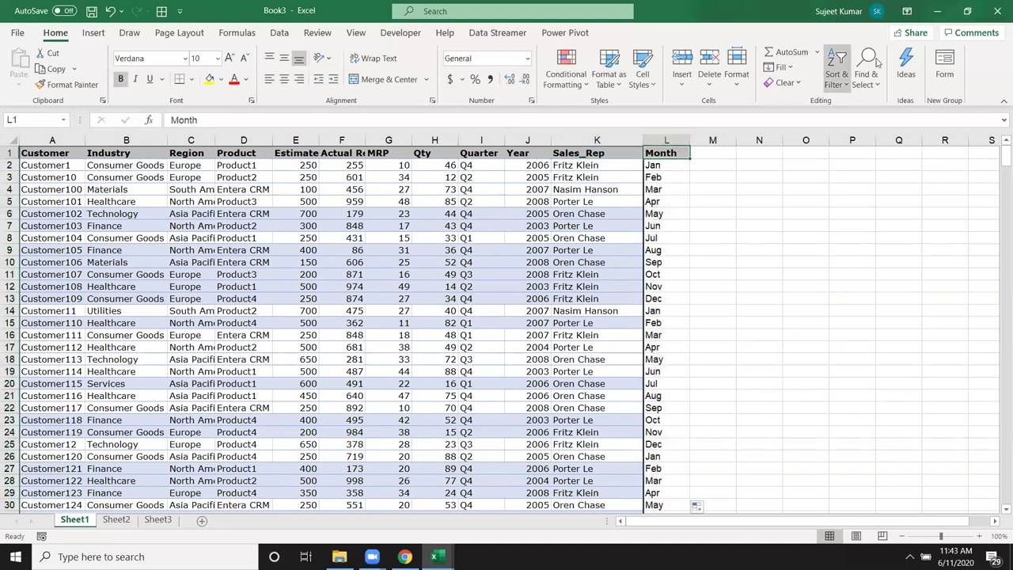
# Select the Month header L1 while opening and dismissing the Sort & Filter menu
pyautogui.click(836, 75)
pyautogui.press('Escape')
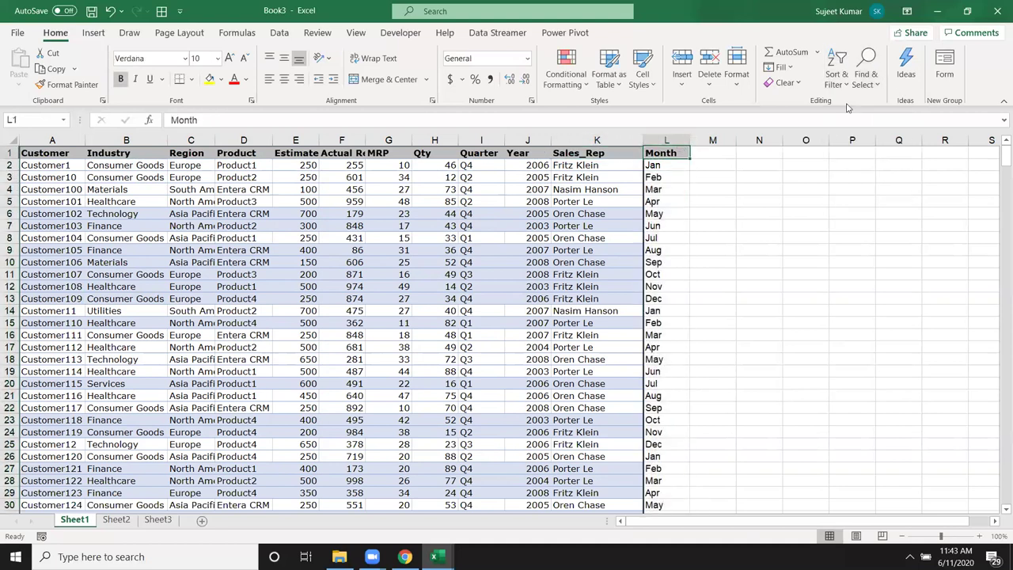
pyautogui.click(840, 77)
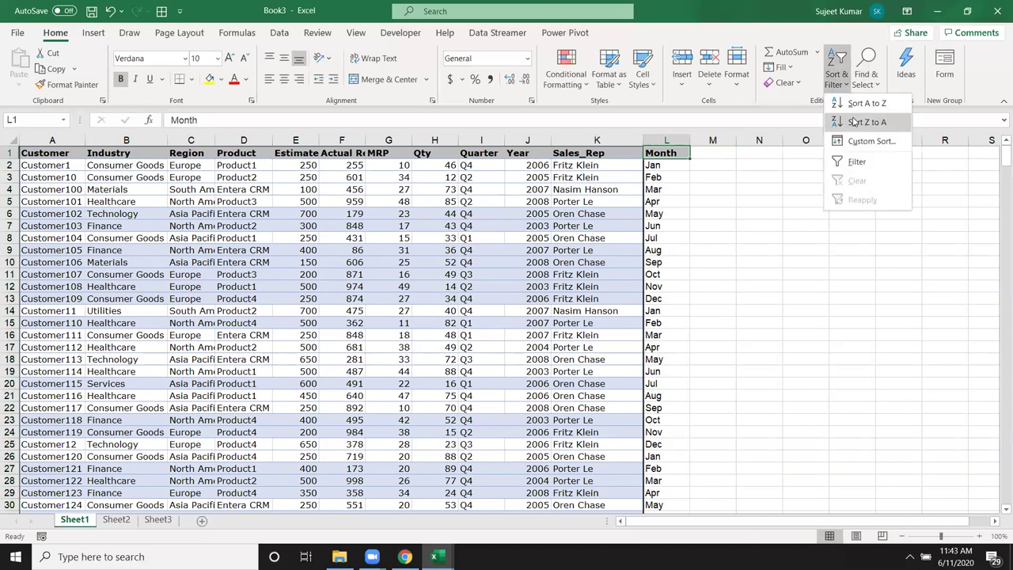
pyautogui.press('Escape')
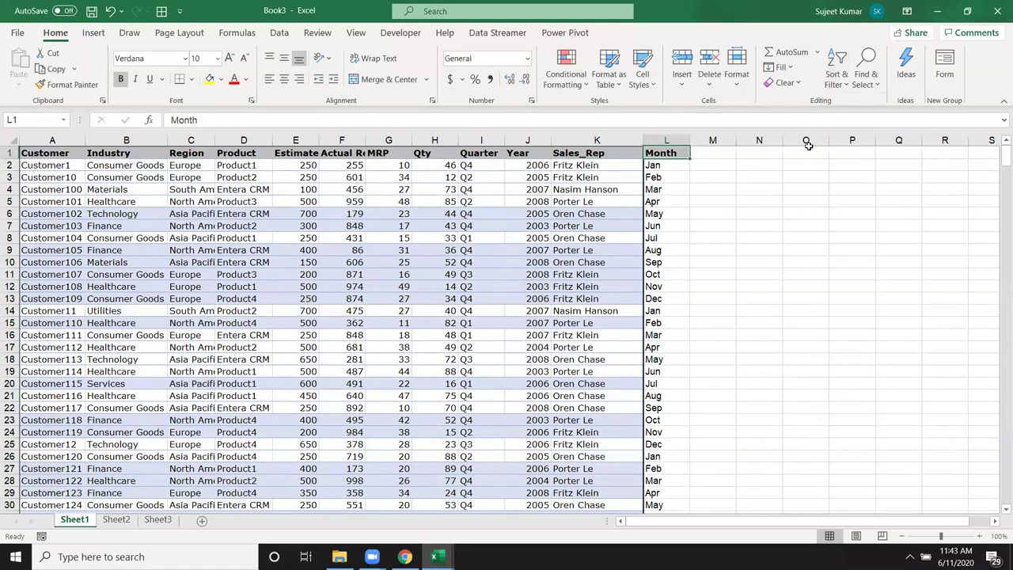
pyautogui.click(624, 193)
pyautogui.click(667, 154)
pyautogui.click(837, 77)
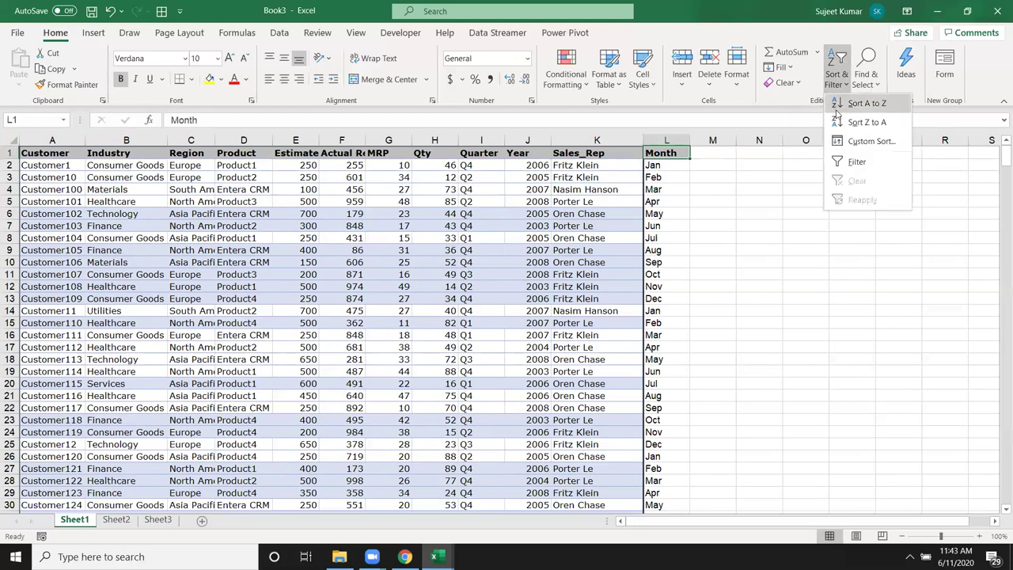
pyautogui.press('Escape')
# Repeatedly try to open the Custom Sort dialog from Sort & Filter
pyautogui.click(193, 225)
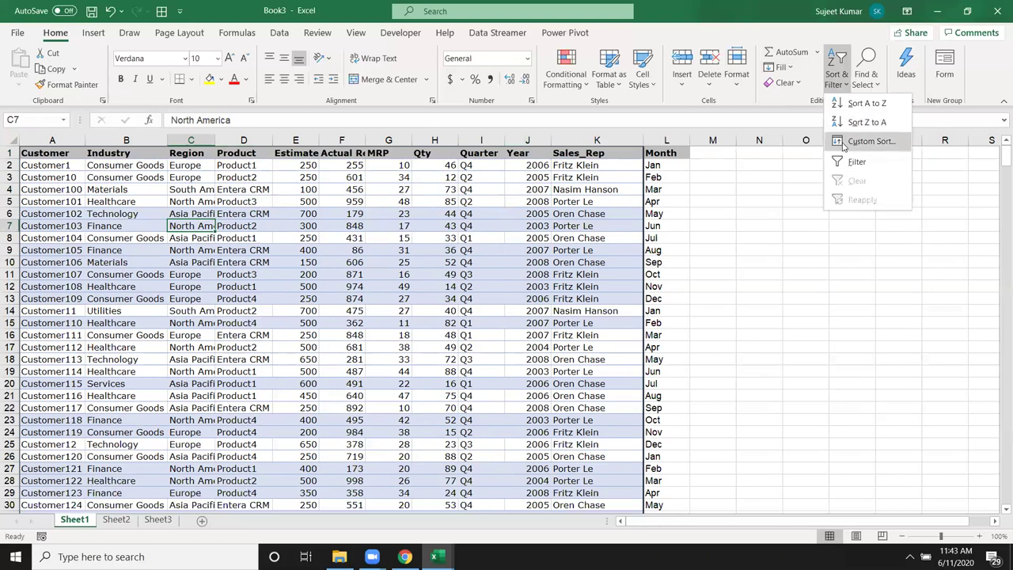
pyautogui.click(844, 144)
pyautogui.click(837, 78)
pyautogui.click(839, 137)
pyautogui.doubleClick(755, 202)
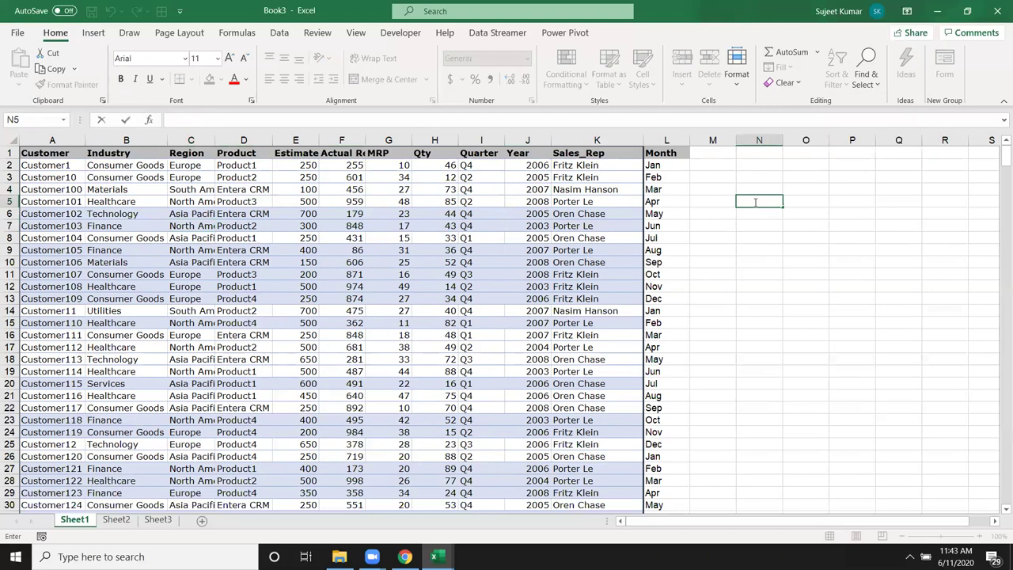
pyautogui.press('Escape')
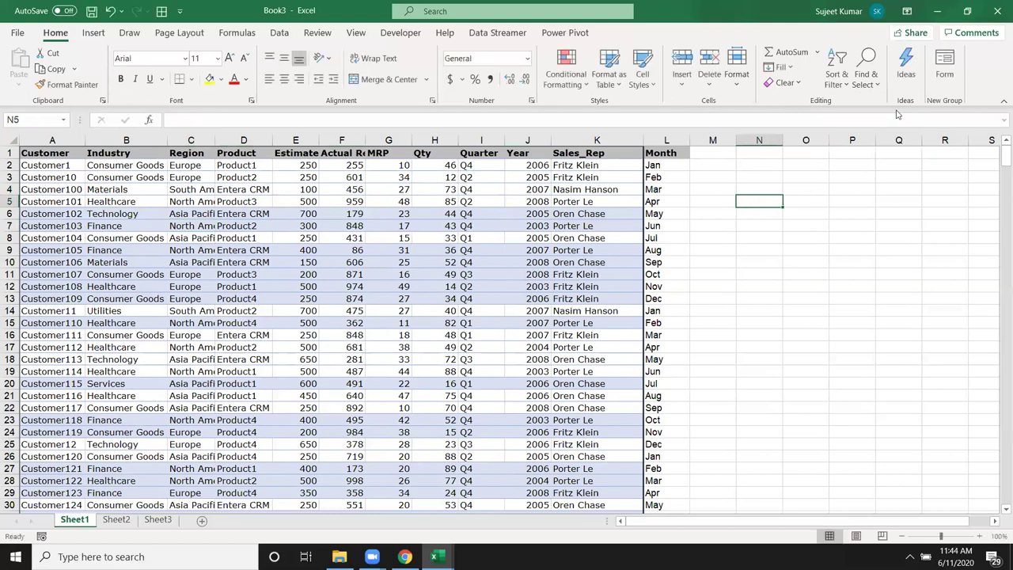
pyautogui.click(837, 76)
pyautogui.click(867, 140)
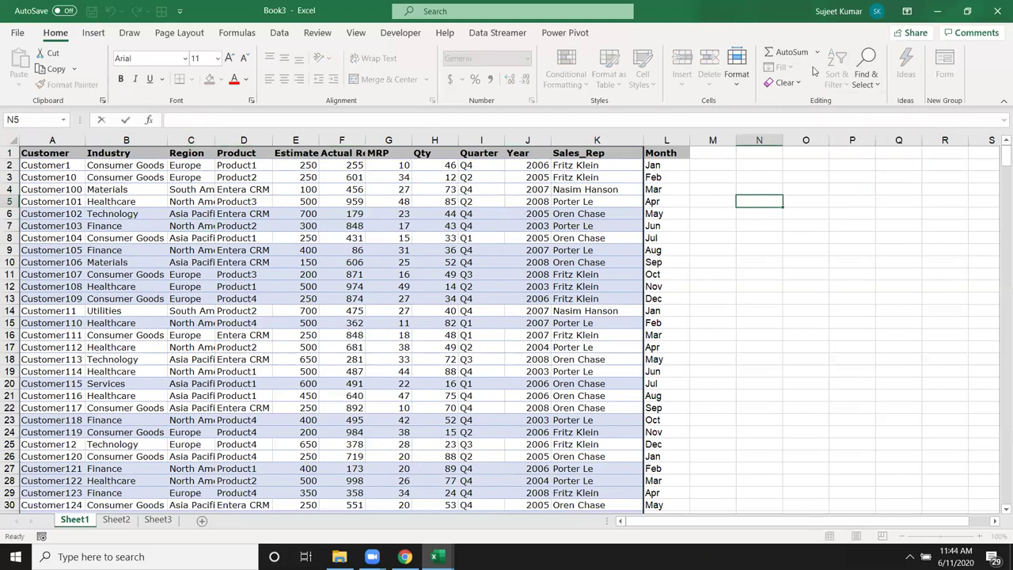
# Select I9, attempt Custom Sort again, then return to the Book3 window
pyautogui.click(479, 247)
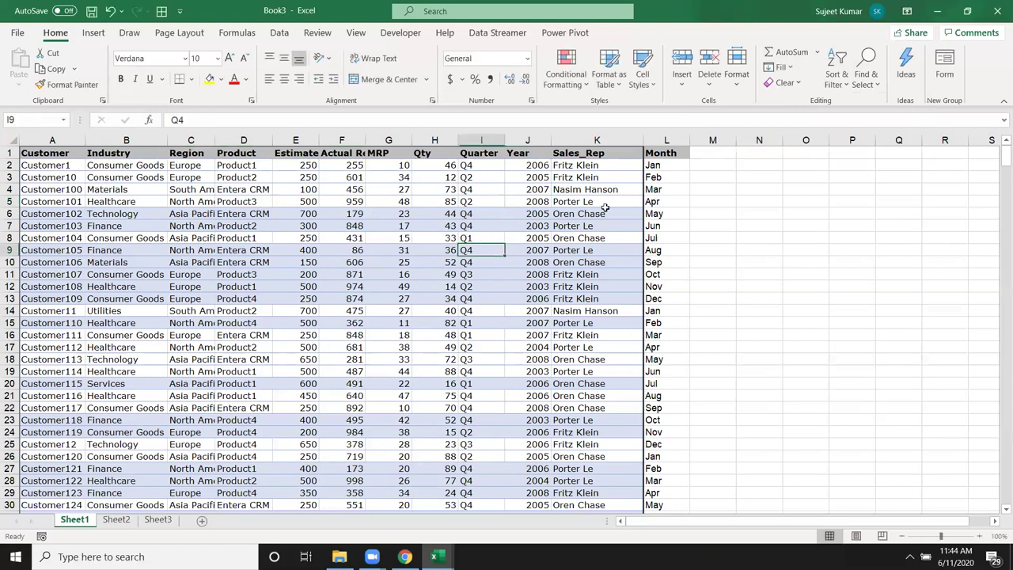
pyautogui.click(836, 76)
pyautogui.click(853, 142)
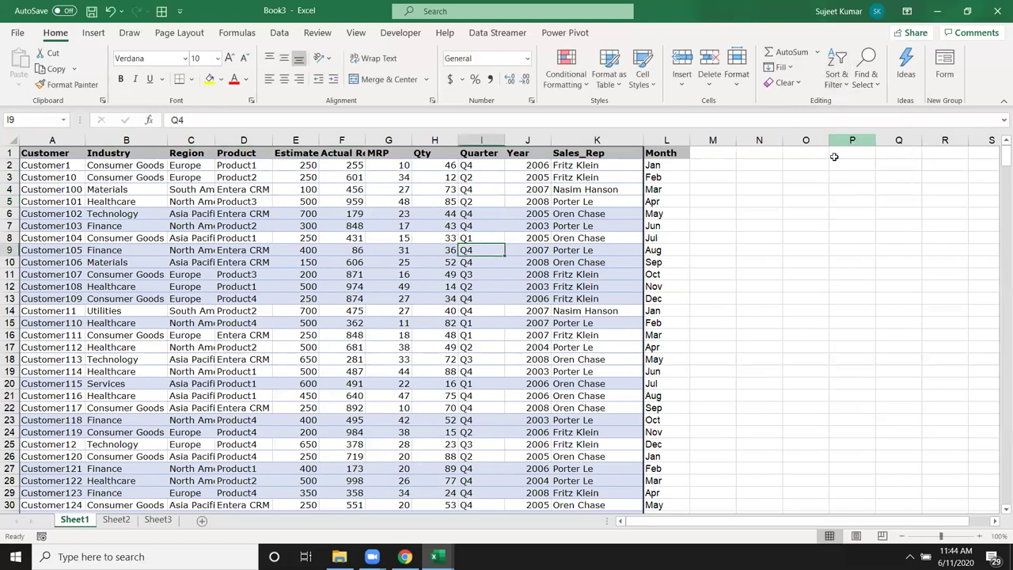
pyautogui.press('super+d')
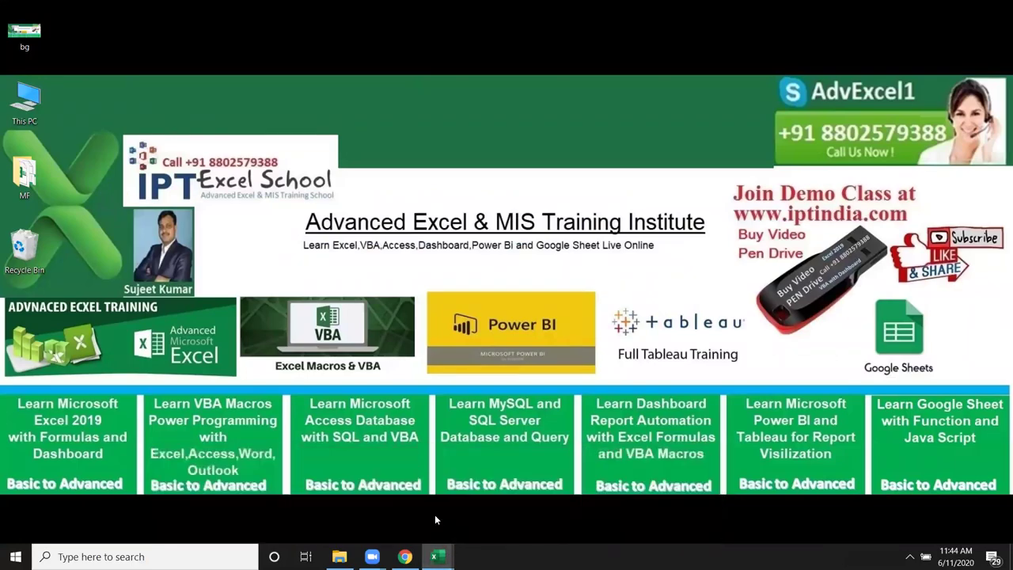
pyautogui.press('super+d')
pyautogui.moveTo(436, 556)
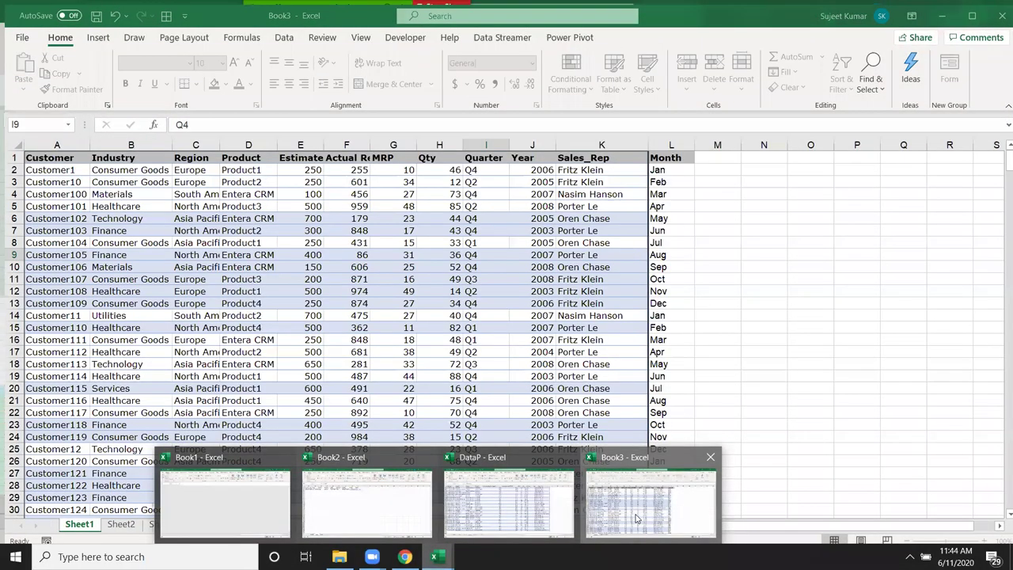
pyautogui.click(637, 518)
# Custom-sort the table by Month, then select and scroll through the Apr rows
pyautogui.click(378, 178)
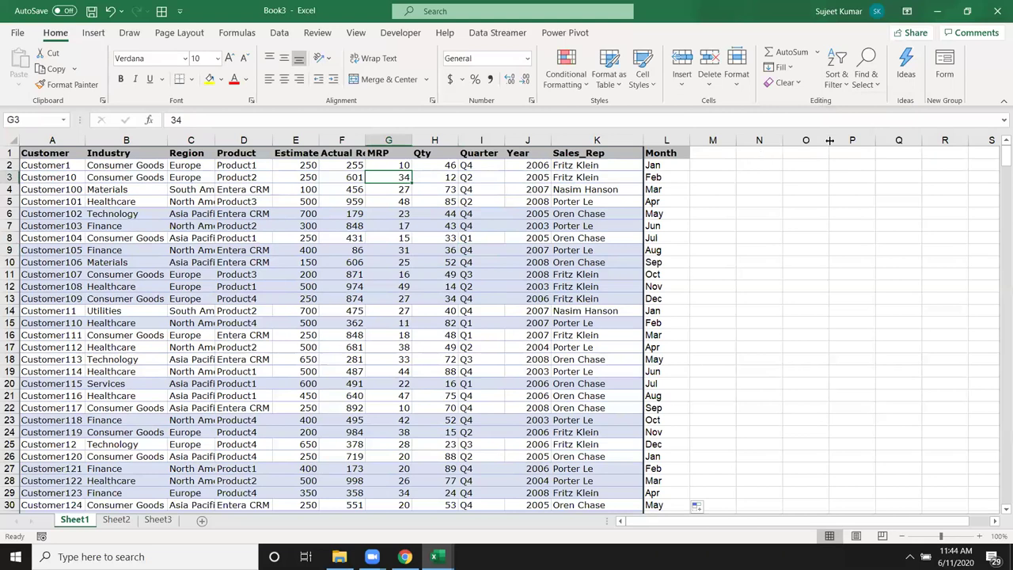
pyautogui.click(837, 68)
pyautogui.click(853, 146)
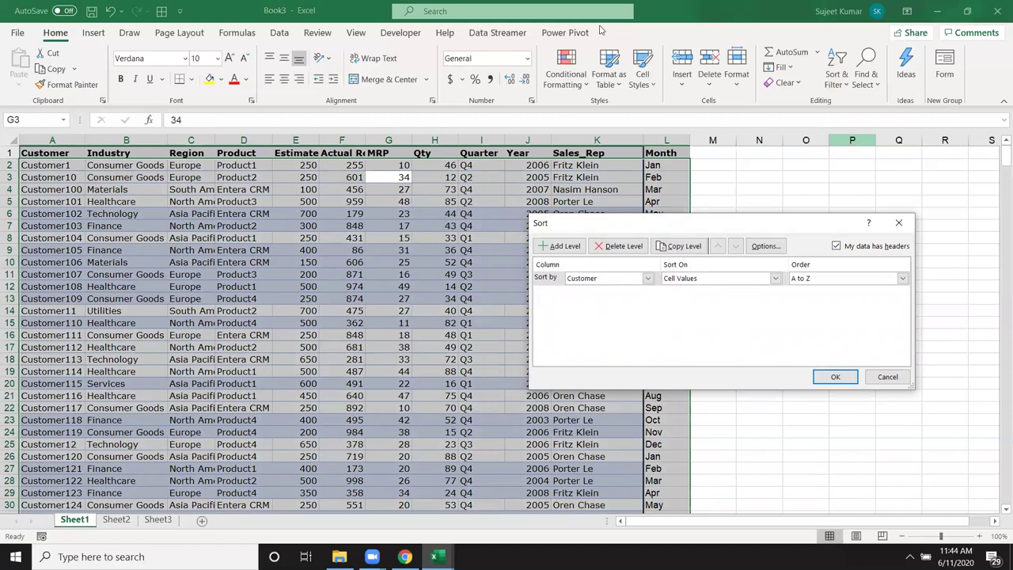
pyautogui.click(600, 280)
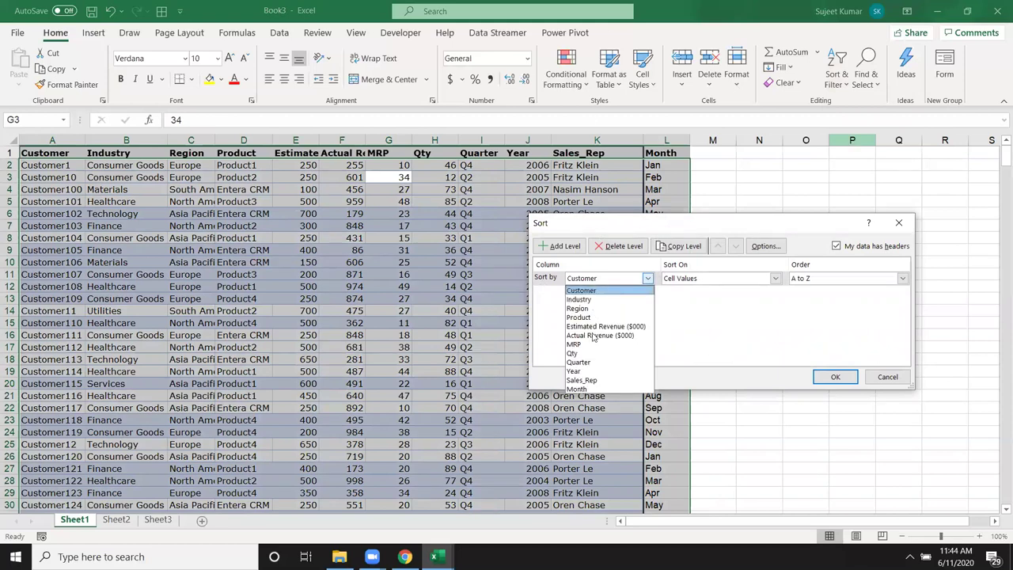
pyautogui.click(590, 389)
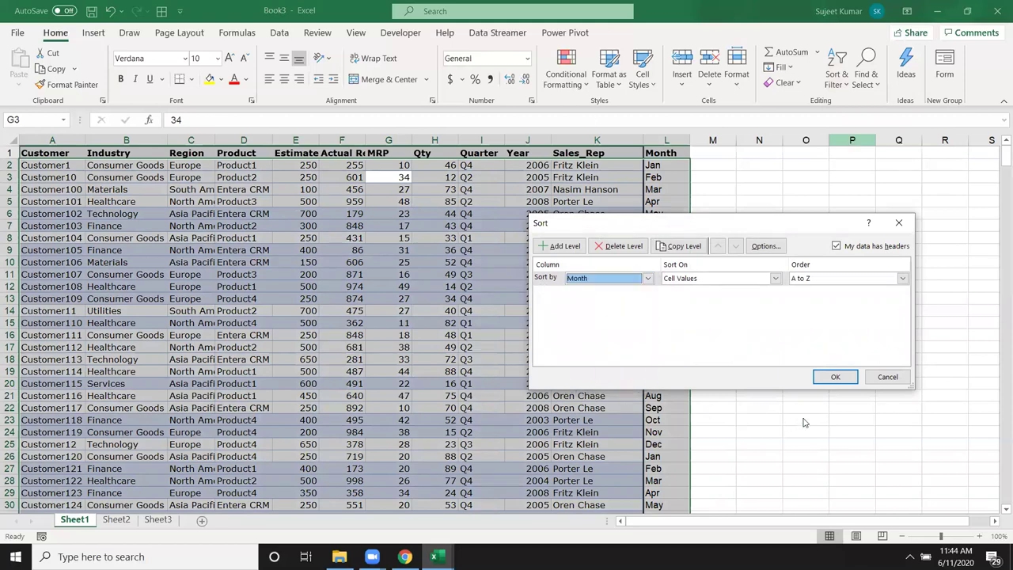
pyautogui.click(835, 378)
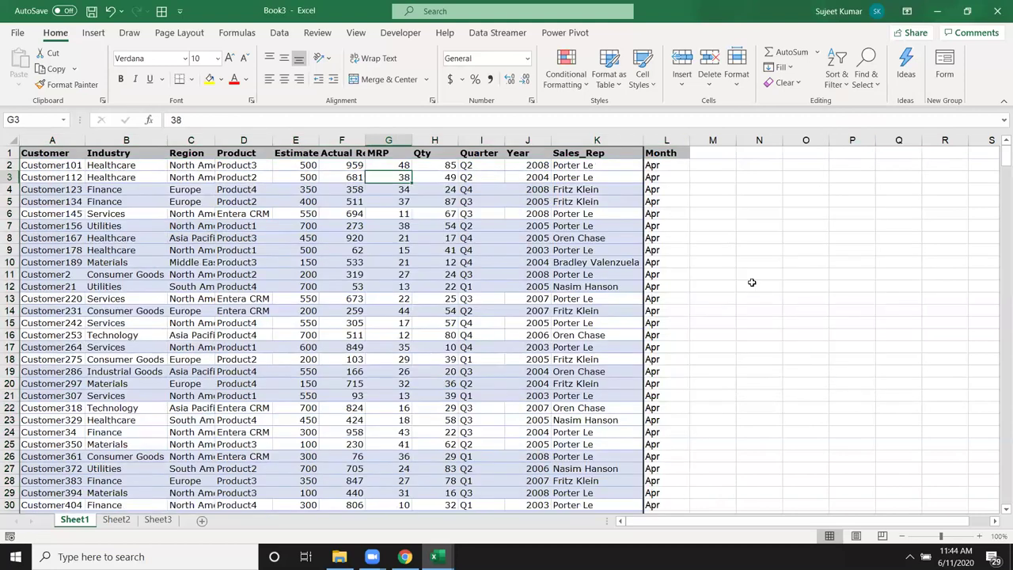
pyautogui.moveTo(667, 166); pyautogui.dragTo(679, 347)
pyautogui.scroll(-7, 679, 346)
pyautogui.scroll(-5, 678, 346)
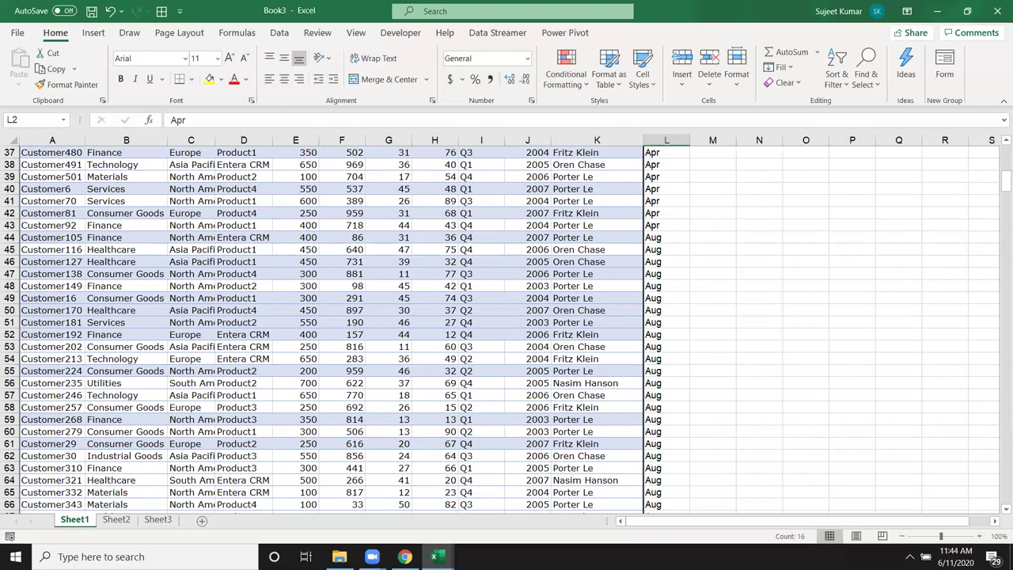
pyautogui.moveTo(999, 187); pyautogui.dragTo(997, 129)
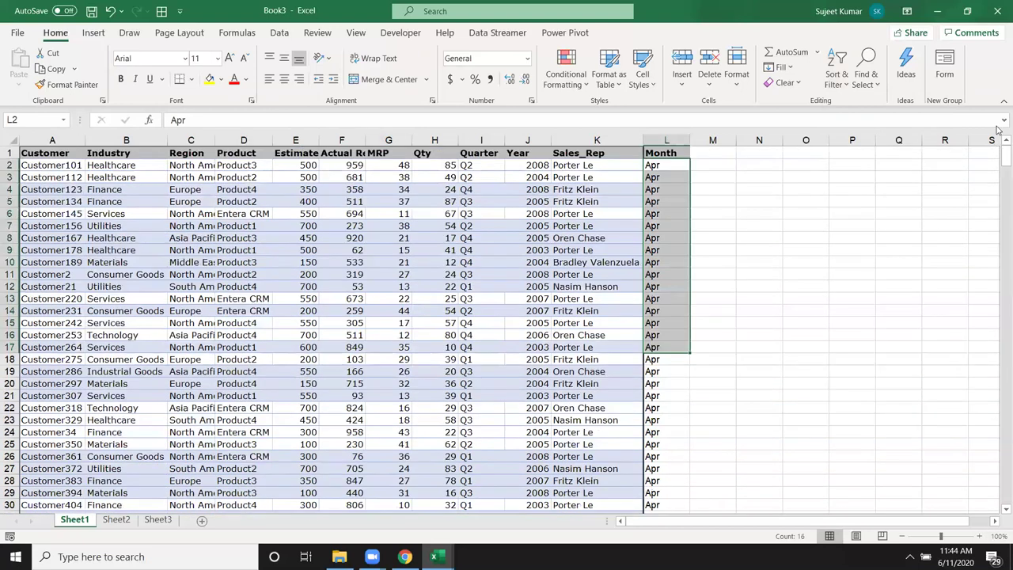
# Custom-sort by Month using the Jan, Feb, Mar custom list as the order
pyautogui.click(209, 155)
pyautogui.click(837, 77)
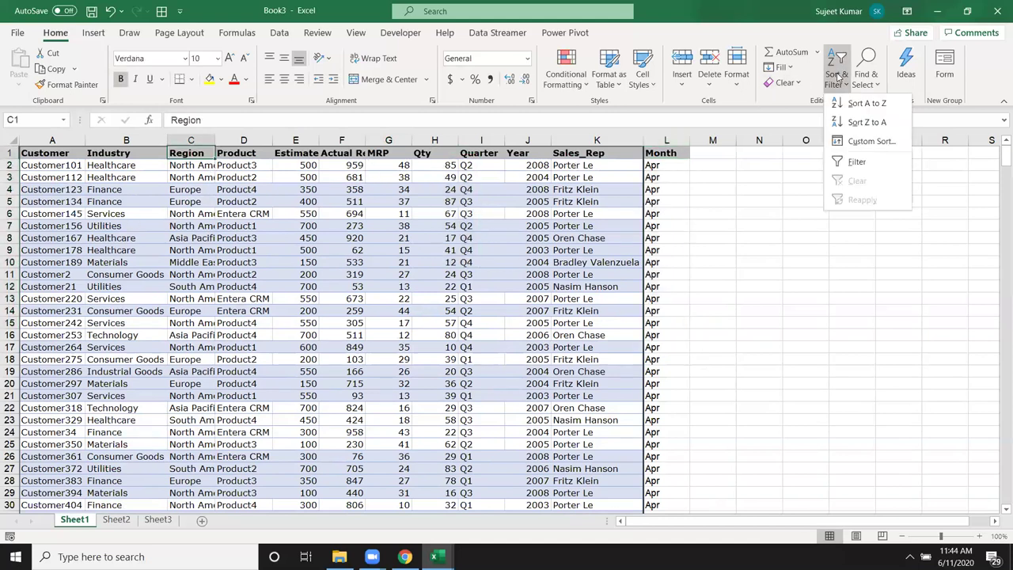
pyautogui.click(870, 141)
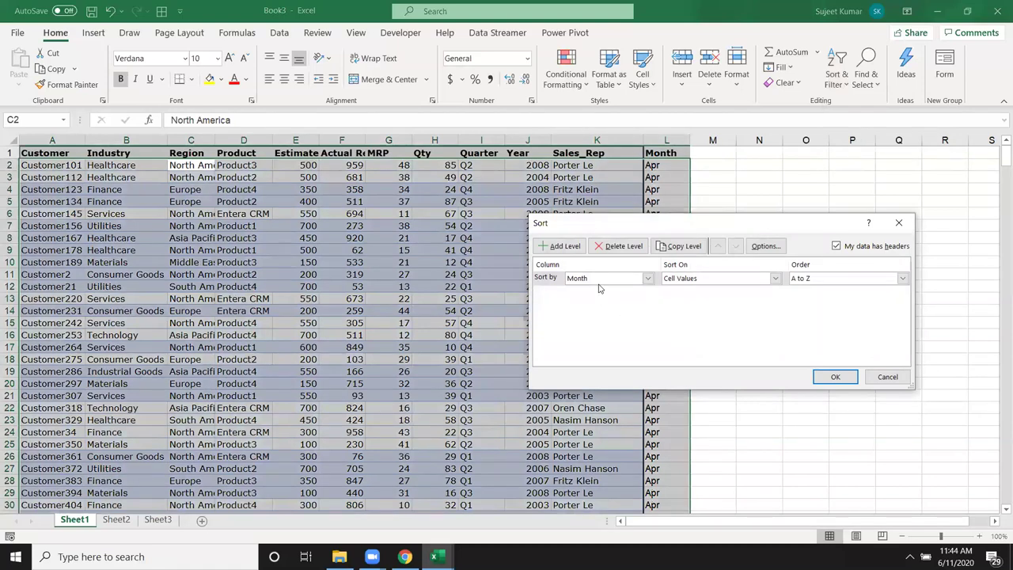
pyautogui.click(902, 279)
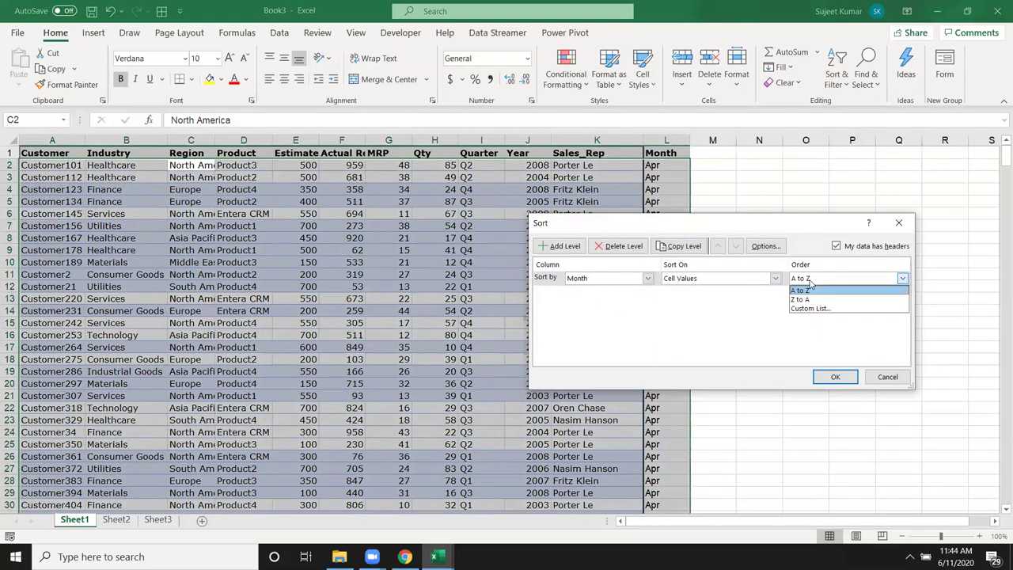
pyautogui.click(820, 308)
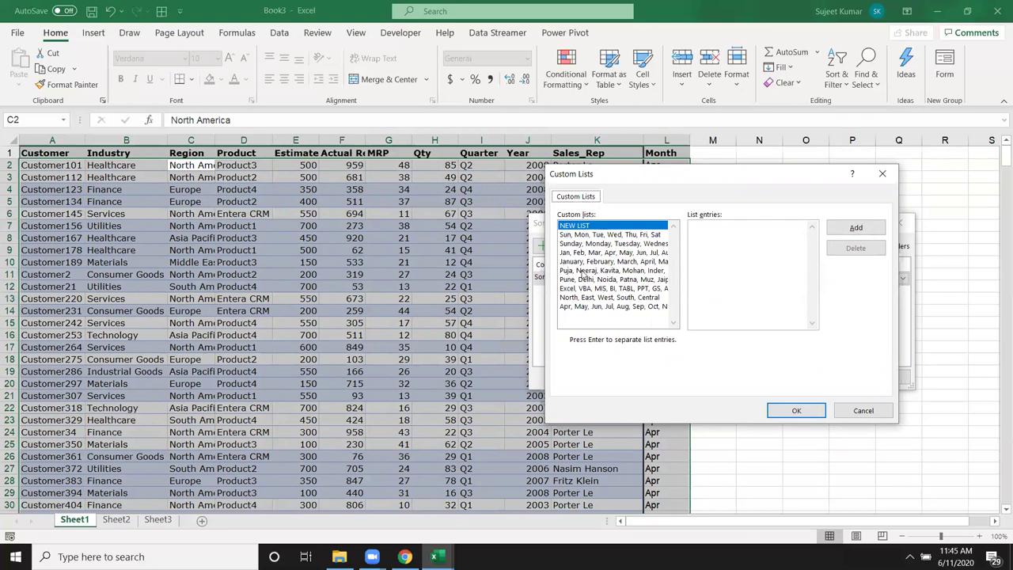
pyautogui.click(569, 253)
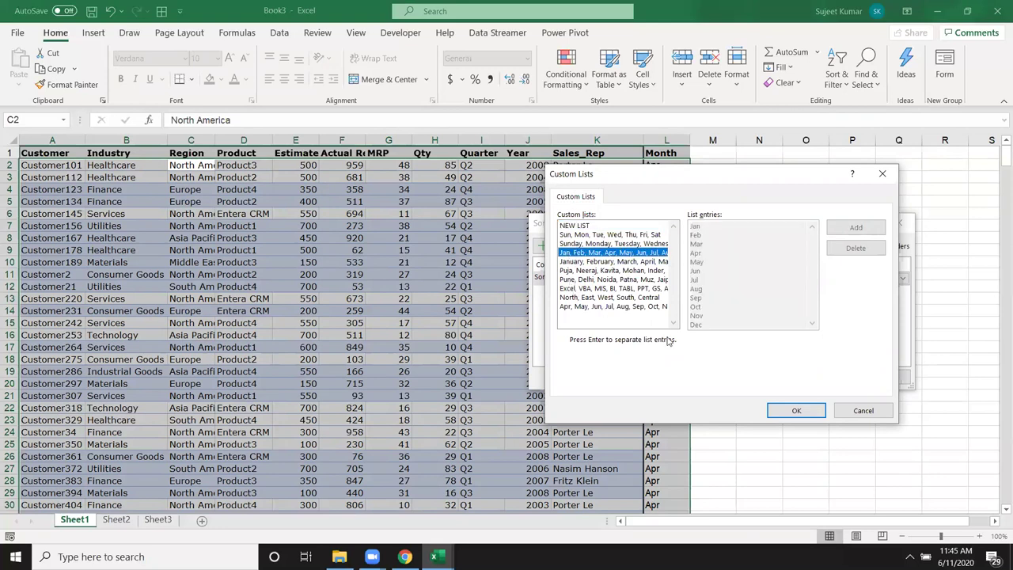
pyautogui.click(794, 410)
pyautogui.click(834, 377)
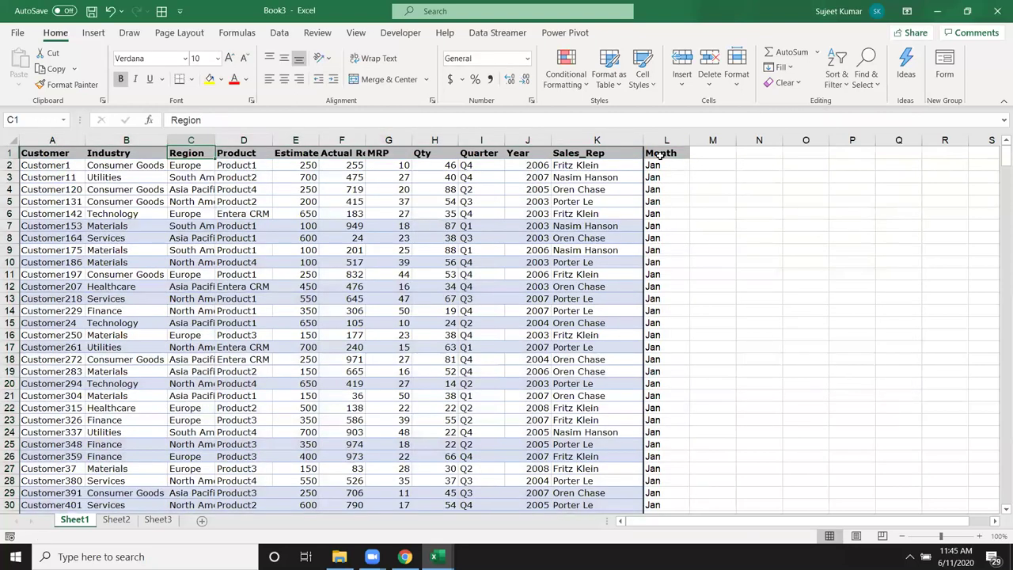
pyautogui.moveTo(660, 156); pyautogui.dragTo(665, 310)
pyautogui.moveTo(658, 348); pyautogui.dragTo(679, 512)
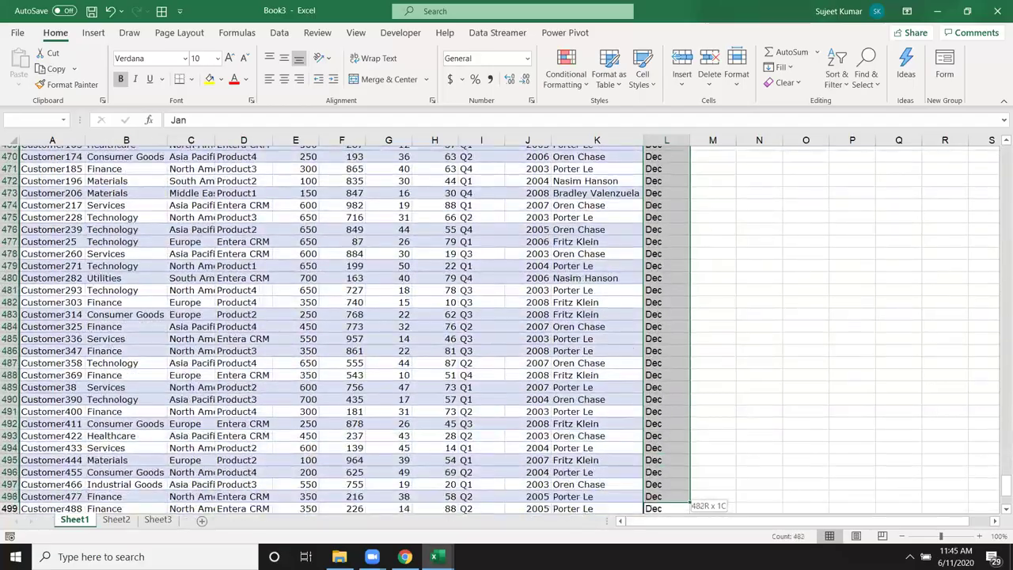
pyautogui.moveTo(678, 512); pyautogui.dragTo(819, 541)
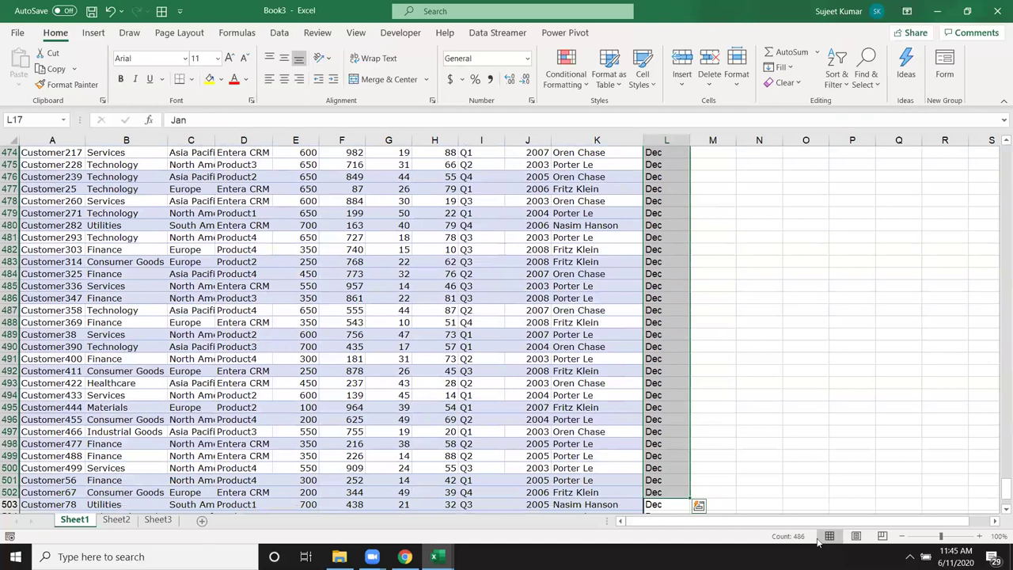
pyautogui.moveTo(1005, 492)
pyautogui.mouseDown()
pyautogui.moveTo(997, 520)
pyautogui.moveTo(1002, 155)
pyautogui.mouseUp()
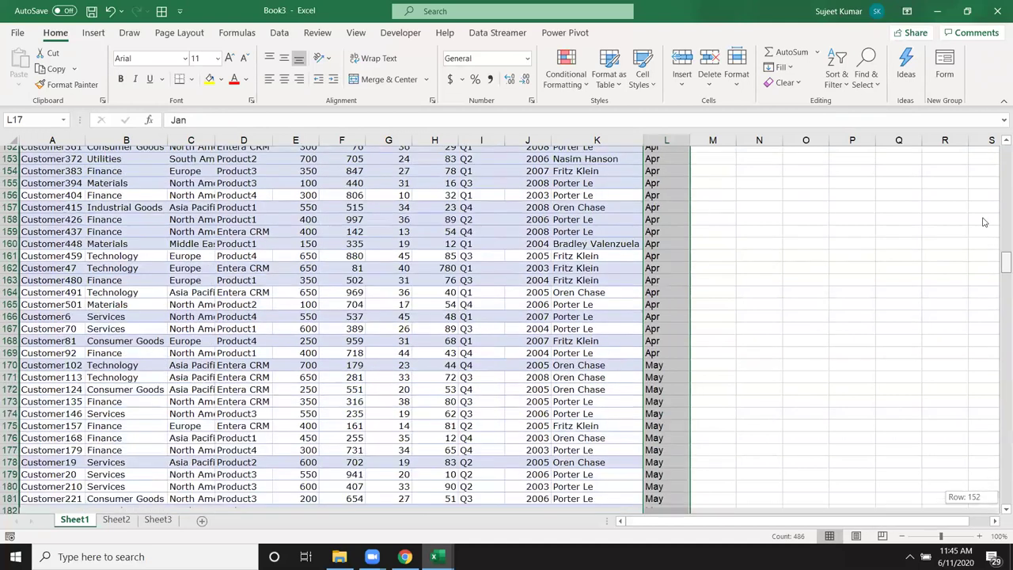
pyautogui.click(367, 371)
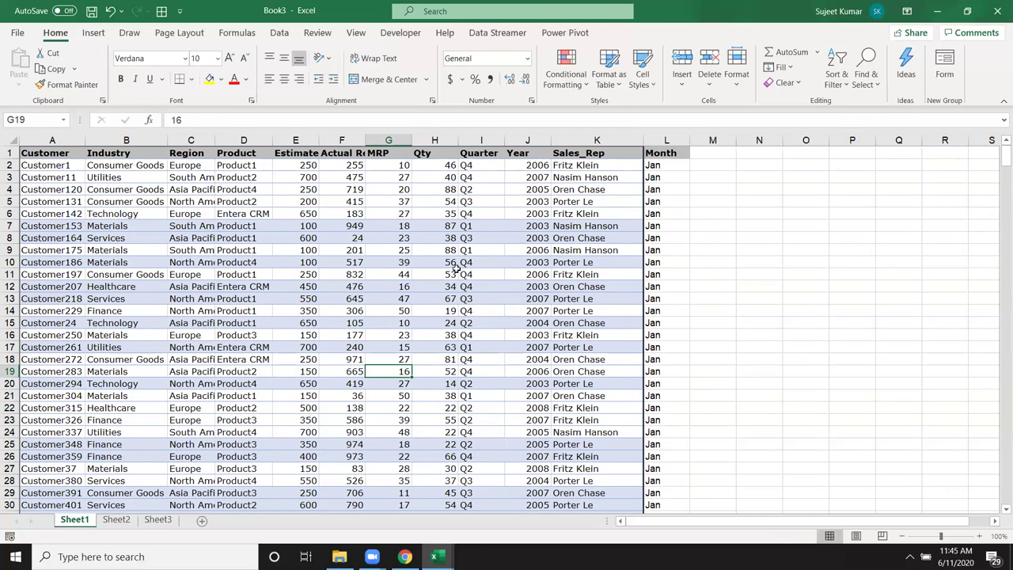
# Add Product as a second sort level beneath the calendar-order Month sort
pyautogui.click(517, 188)
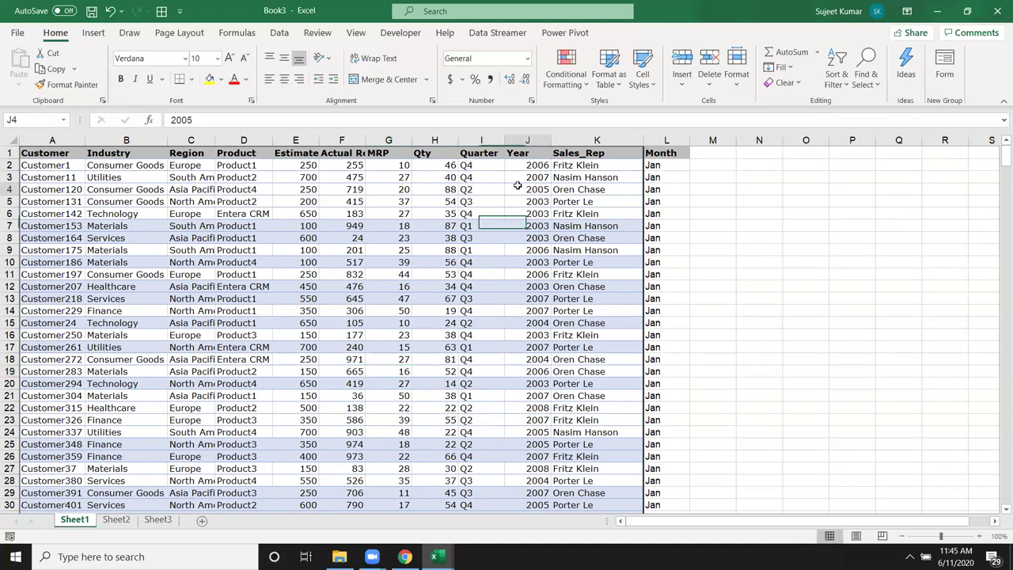
pyautogui.click(837, 79)
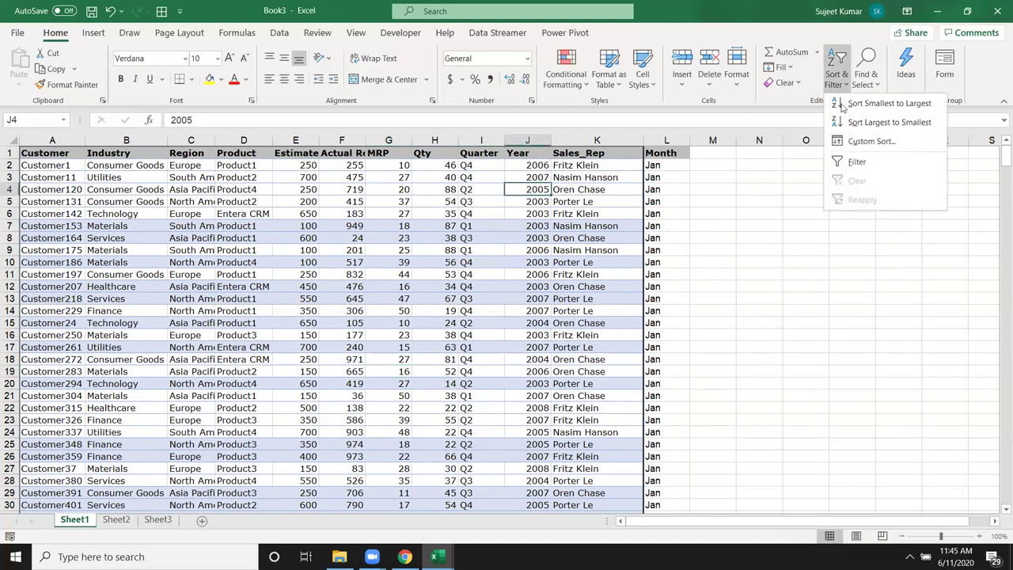
pyautogui.click(852, 143)
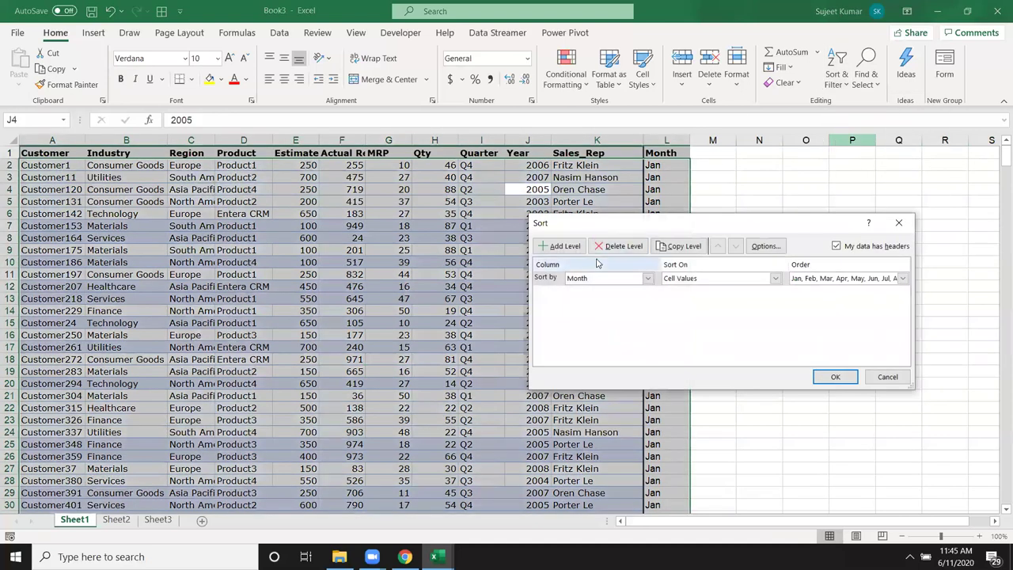
pyautogui.click(568, 248)
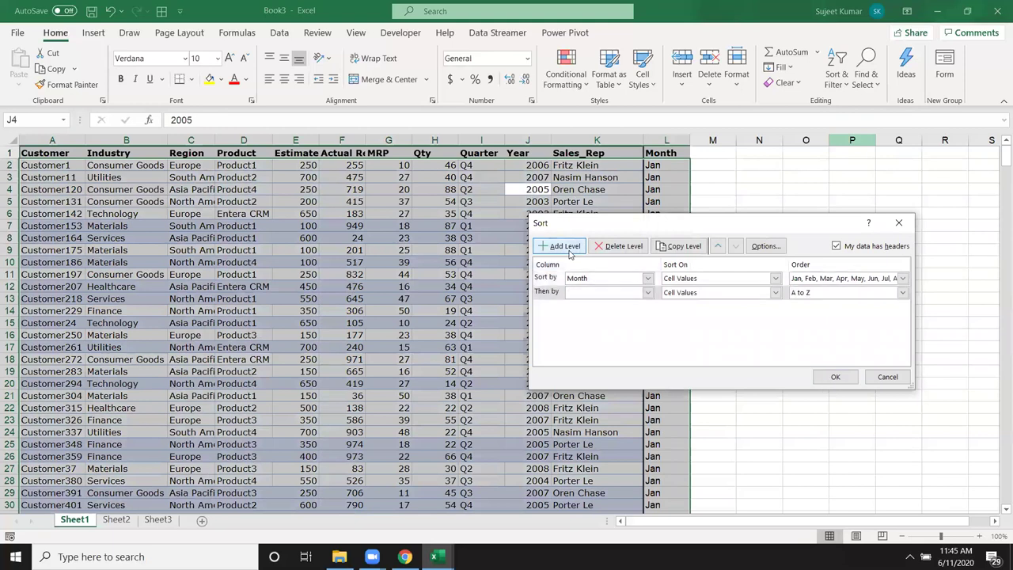
pyautogui.click(587, 292)
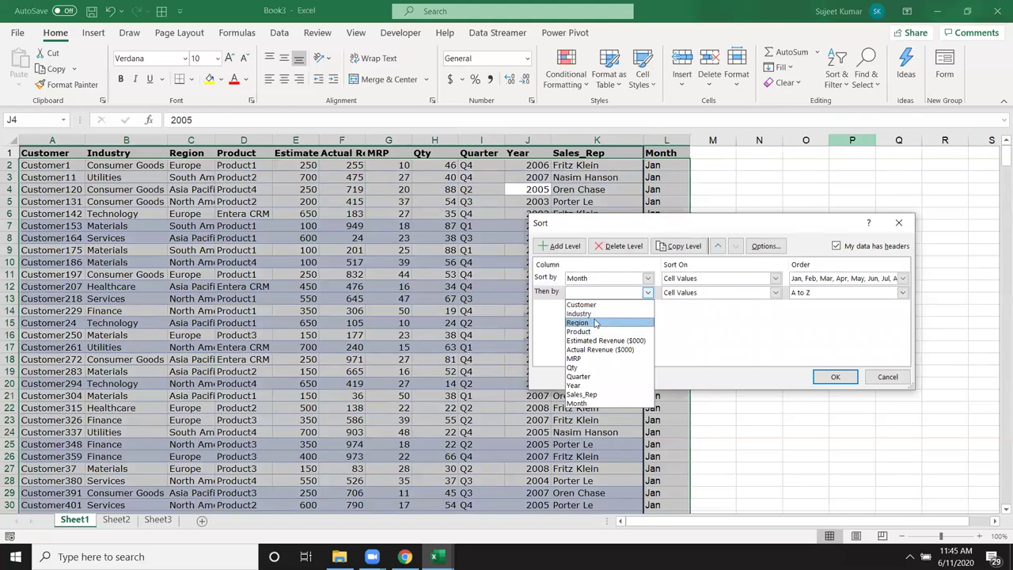
pyautogui.click(597, 332)
pyautogui.click(834, 377)
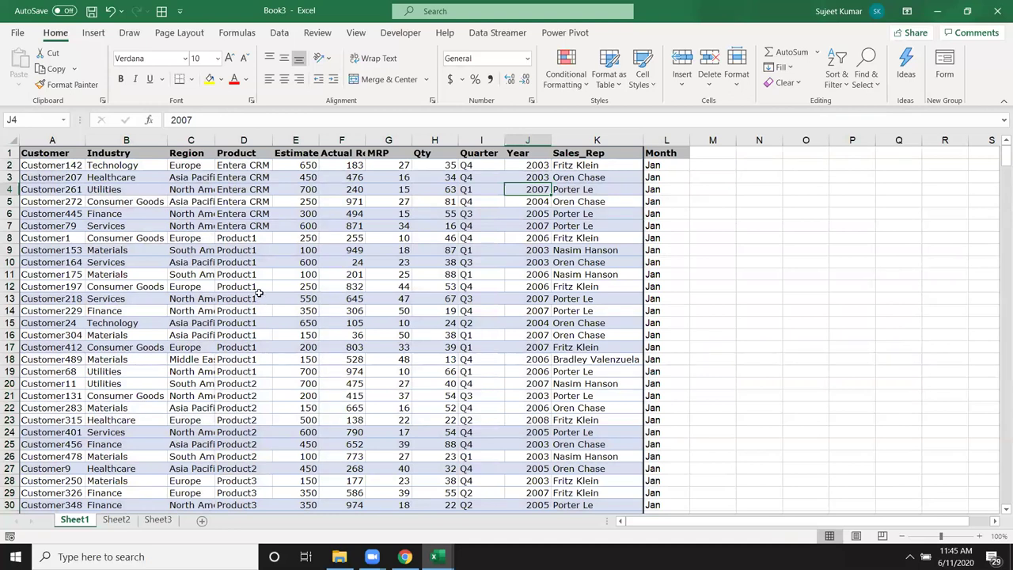
# Select the whole sheet and remove the banded fill colour from all cells
pyautogui.moveTo(245, 166); pyautogui.dragTo(247, 203)
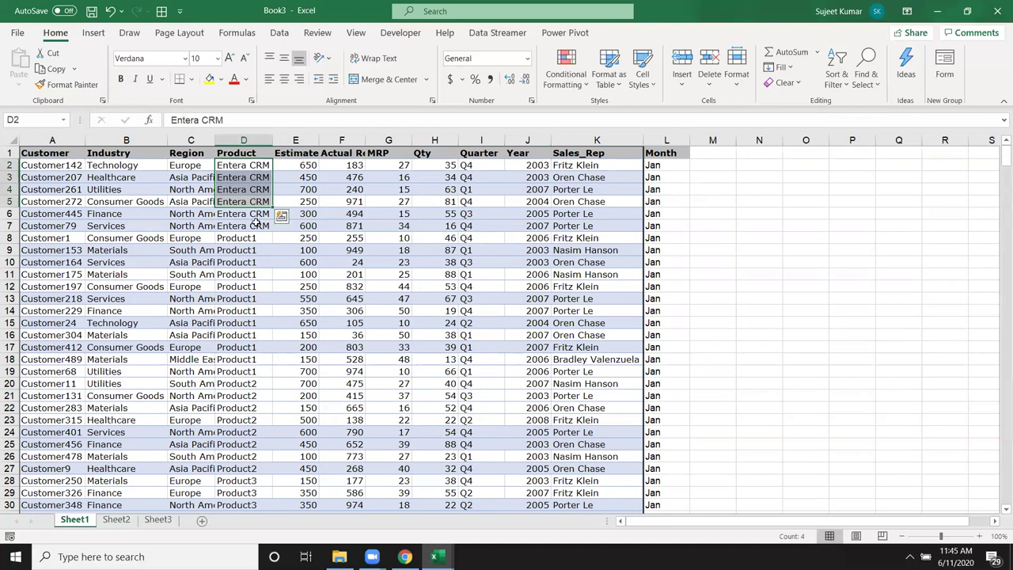
pyautogui.moveTo(253, 238); pyautogui.dragTo(252, 286)
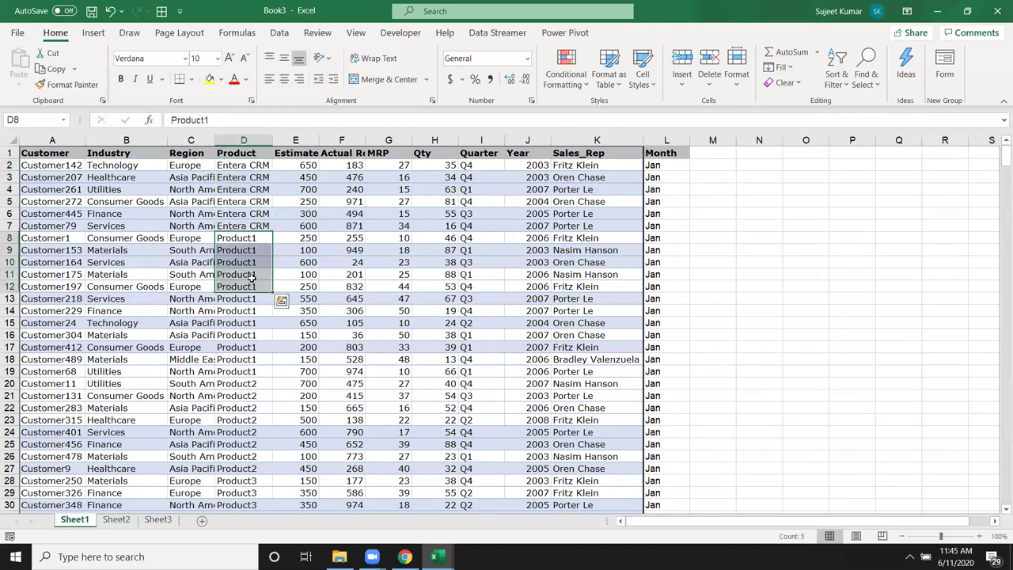
pyautogui.click(12, 142)
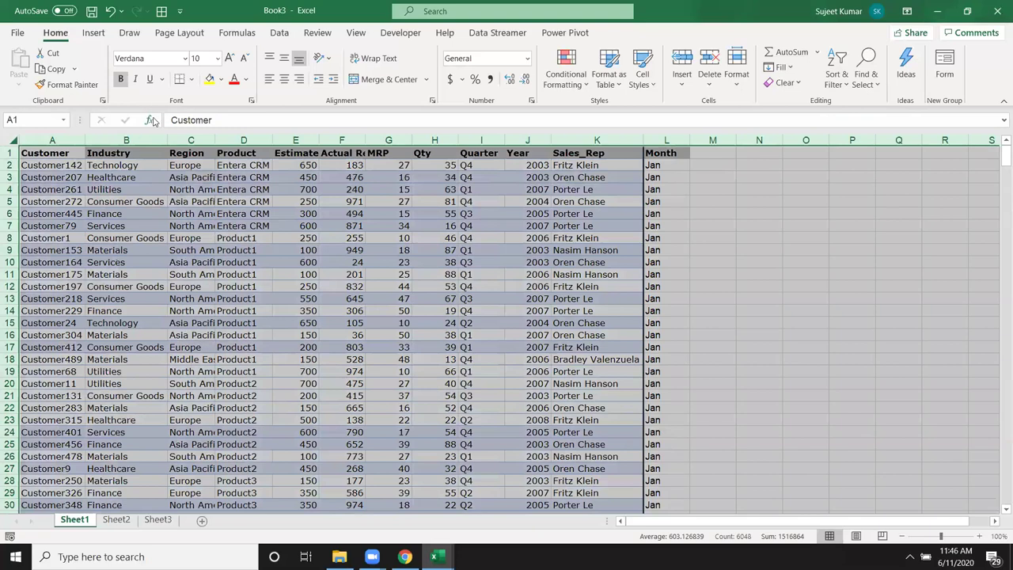
pyautogui.click(222, 80)
pyautogui.click(229, 224)
# Fill Qty cells H7 and H17 (value 39) yellow
pyautogui.click(219, 249)
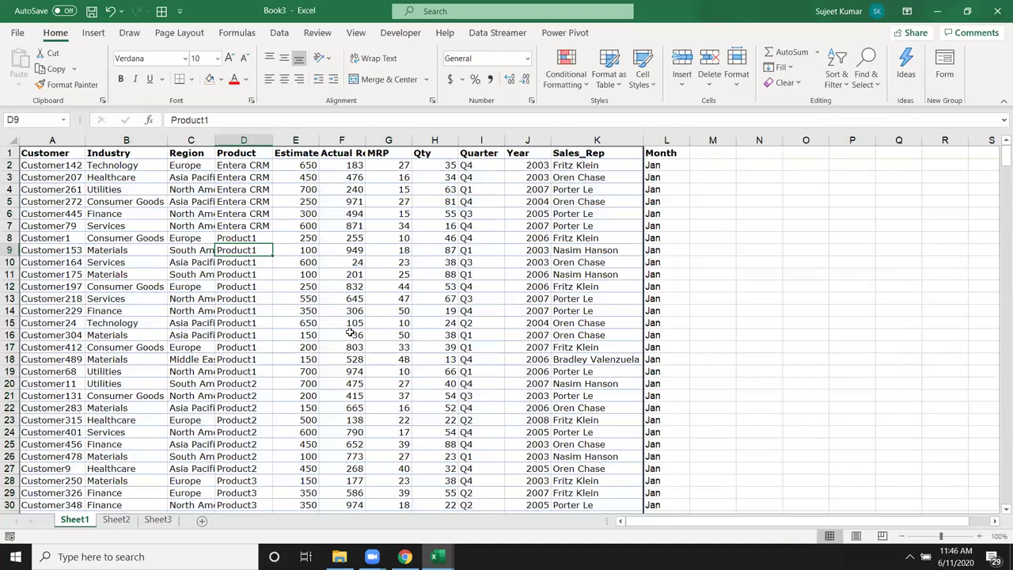
pyautogui.click(435, 224)
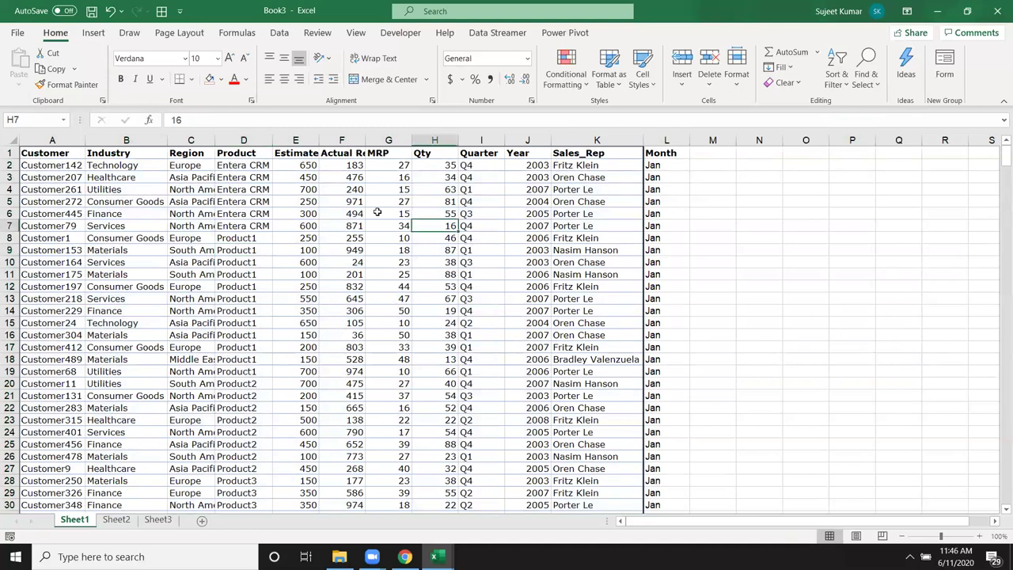
pyautogui.click(219, 80)
pyautogui.click(245, 203)
pyautogui.click(430, 346)
pyautogui.click(210, 79)
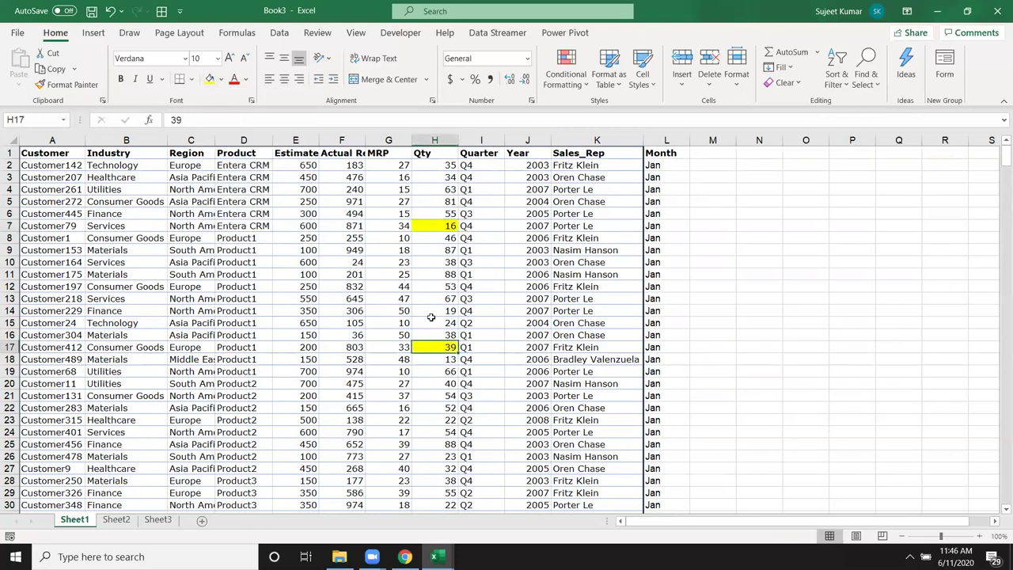
# Fill Qty cells H30 and H60 (value 71) yellow as well
pyautogui.scroll(-5, 430, 316)
pyautogui.click(441, 322)
pyautogui.click(211, 83)
pyautogui.scroll(-6, 445, 471)
pyautogui.click(443, 468)
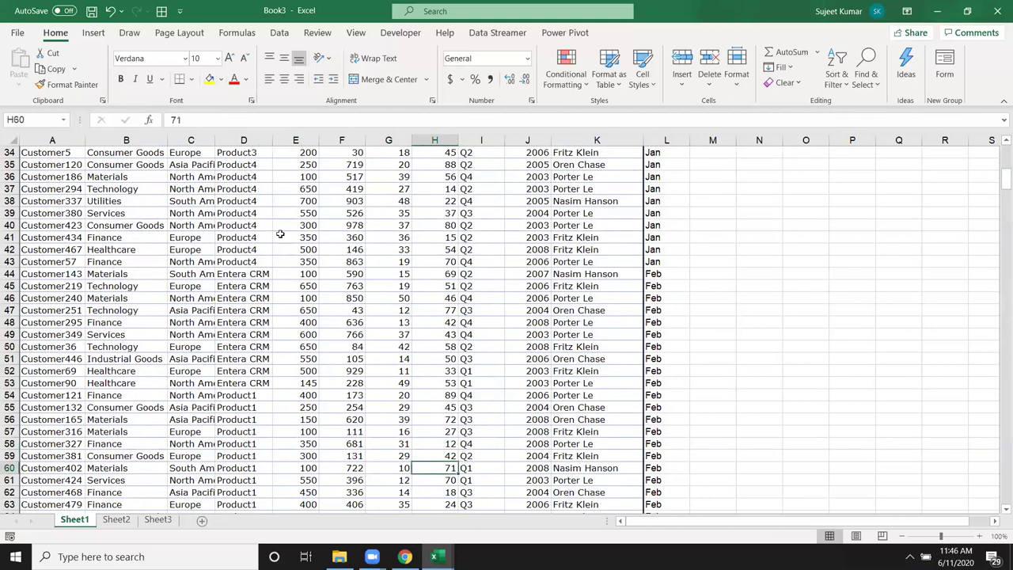
pyautogui.click(210, 79)
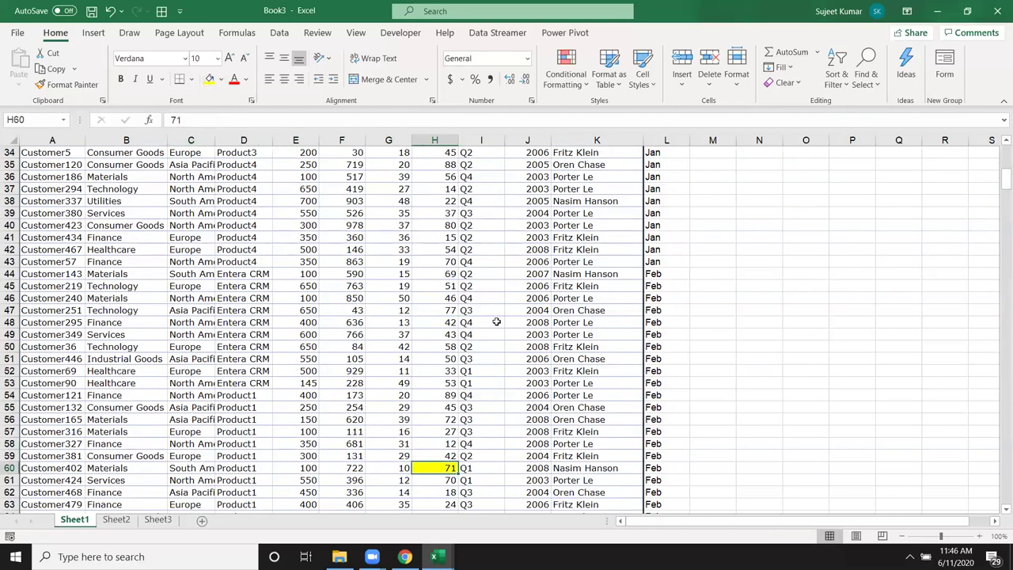
pyautogui.scroll(6, 496, 321)
pyautogui.scroll(5, 545, 383)
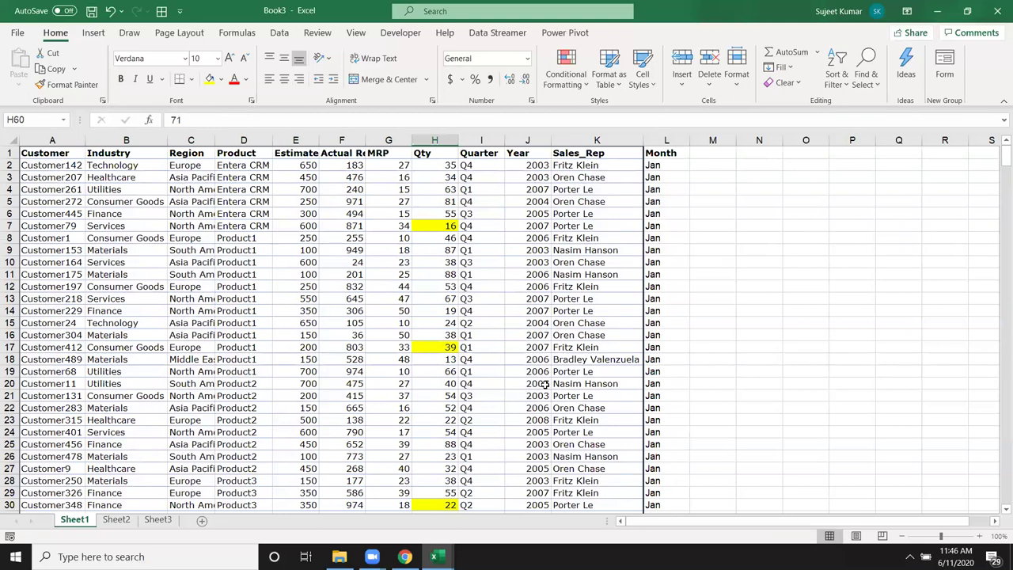
# Select the Quarter cells in rows 16 and 5, then all of row 8
pyautogui.click(461, 333)
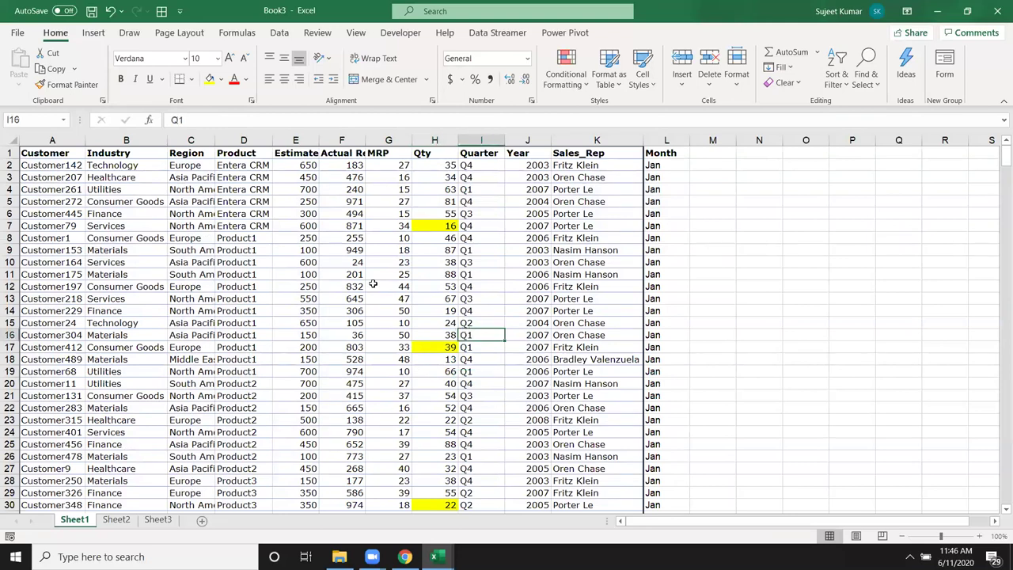
pyautogui.click(463, 201)
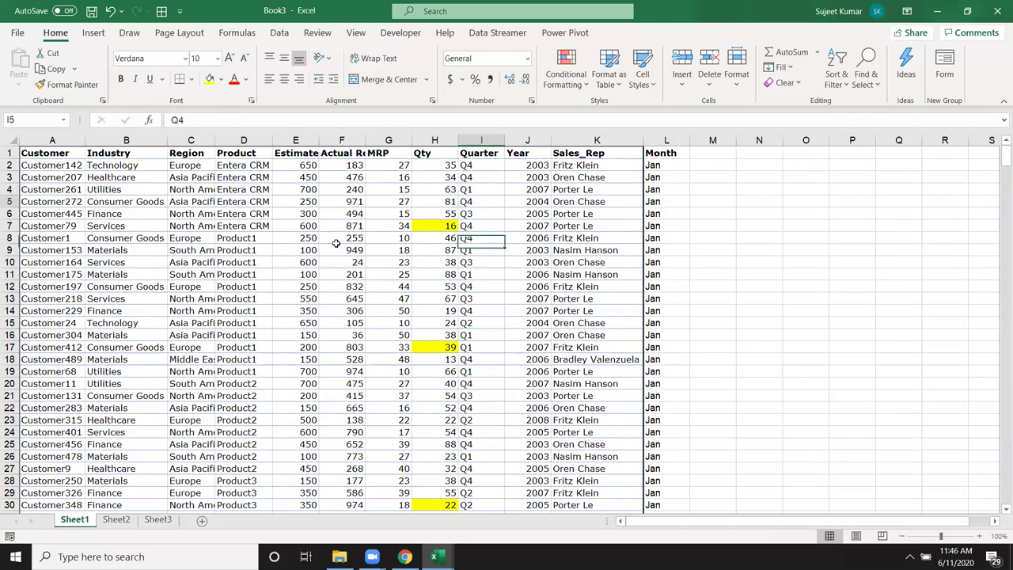
pyautogui.click(9, 237)
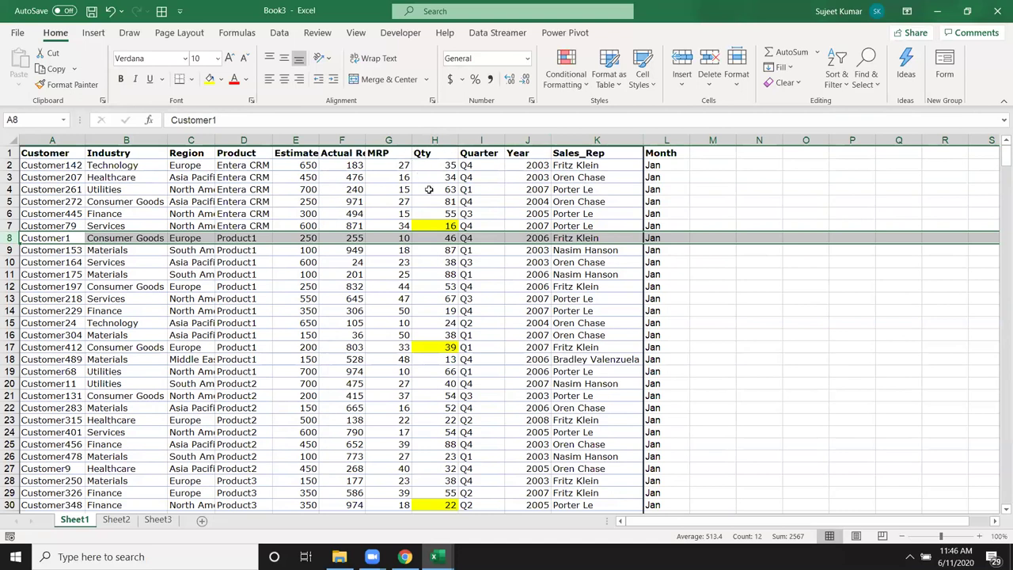
pyautogui.moveTo(427, 247); pyautogui.dragTo(412, 202)
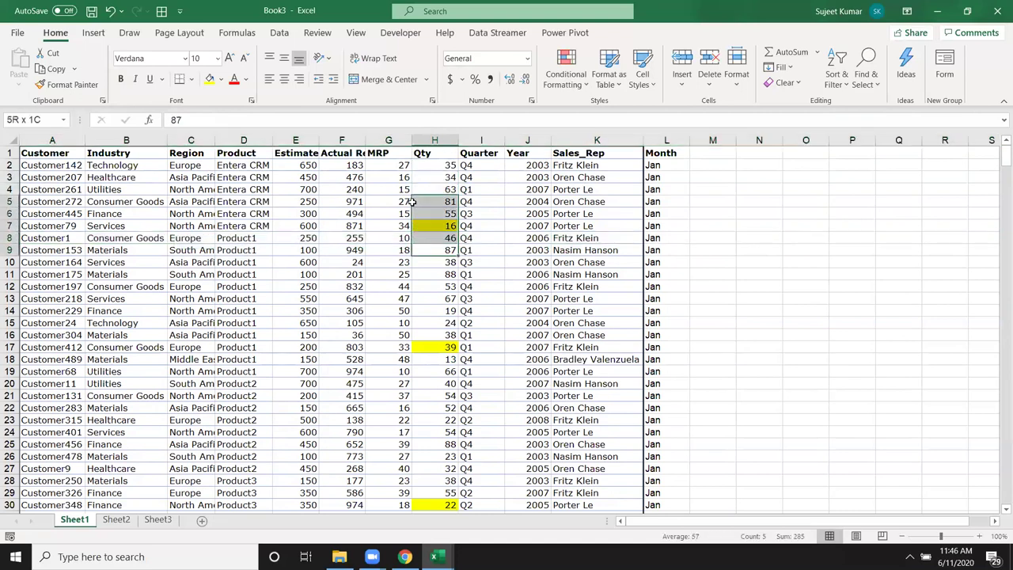
pyautogui.click(5, 238)
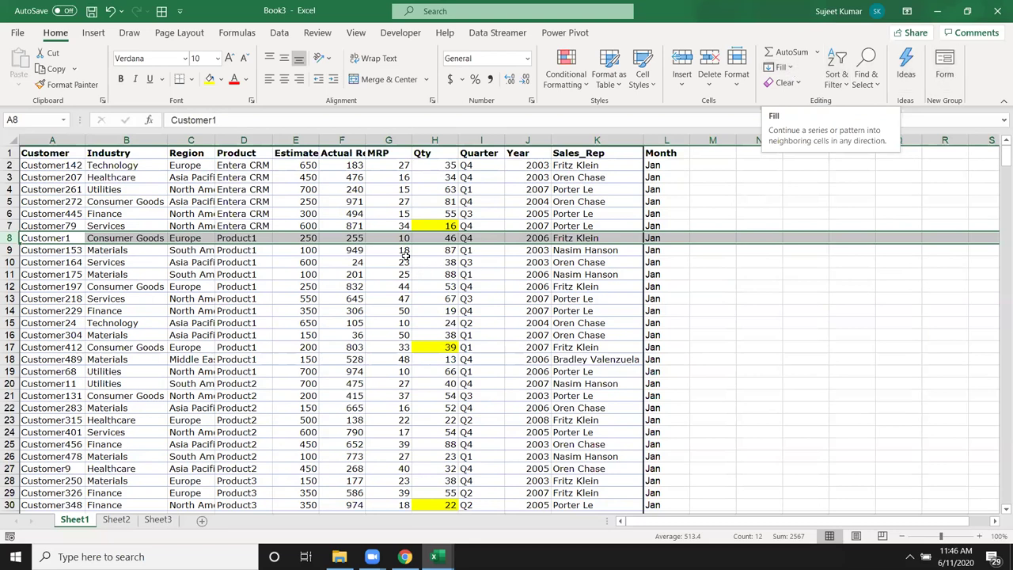
pyautogui.click(444, 166)
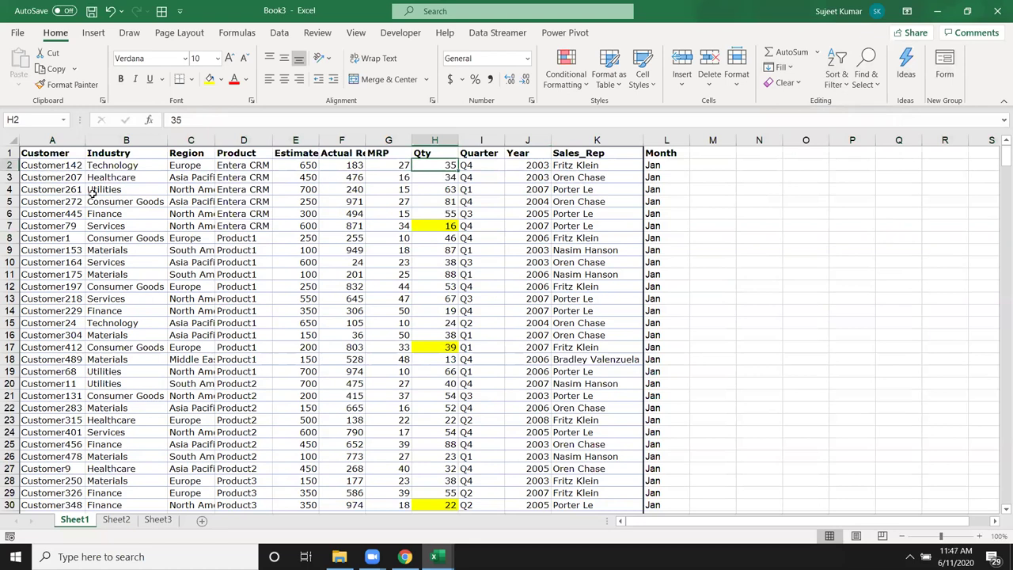
pyautogui.moveTo(54, 166); pyautogui.dragTo(656, 164)
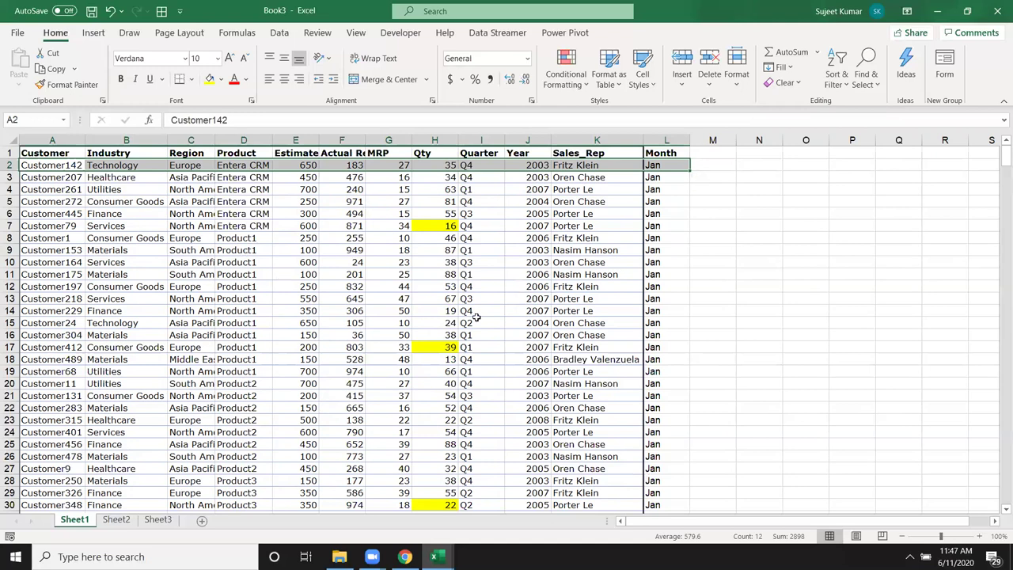
pyautogui.click(188, 165)
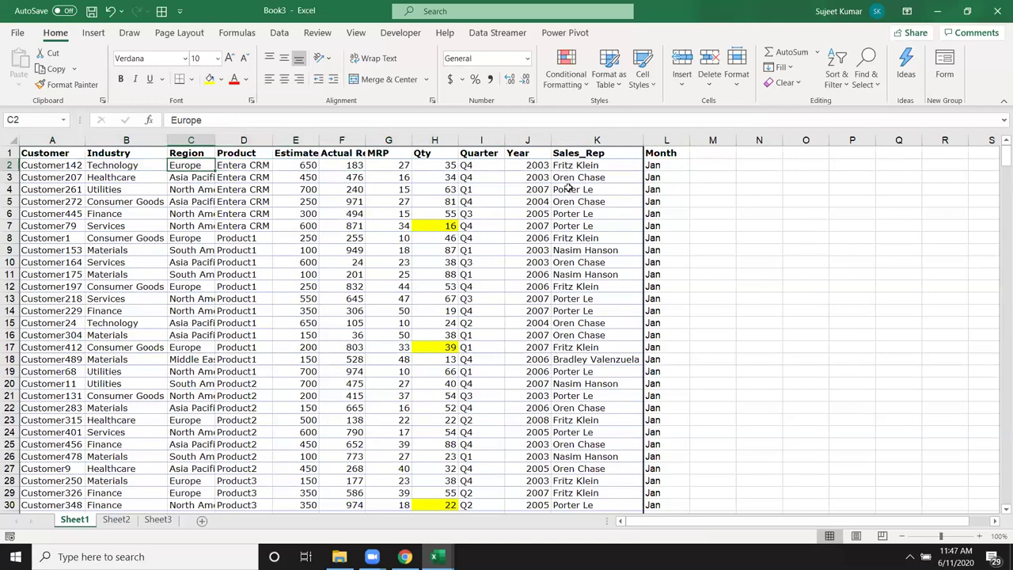
pyautogui.click(450, 166)
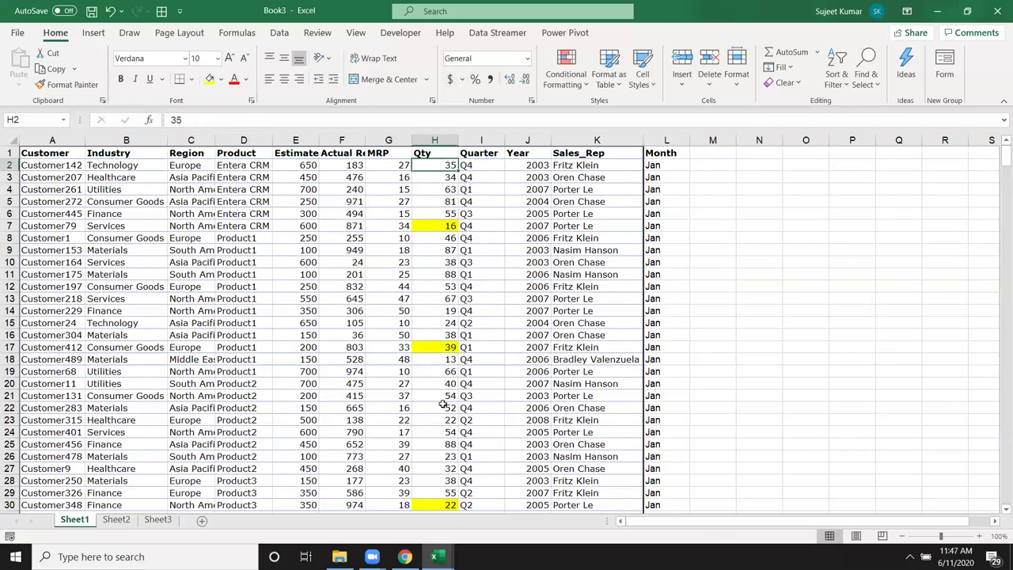
pyautogui.click(442, 371)
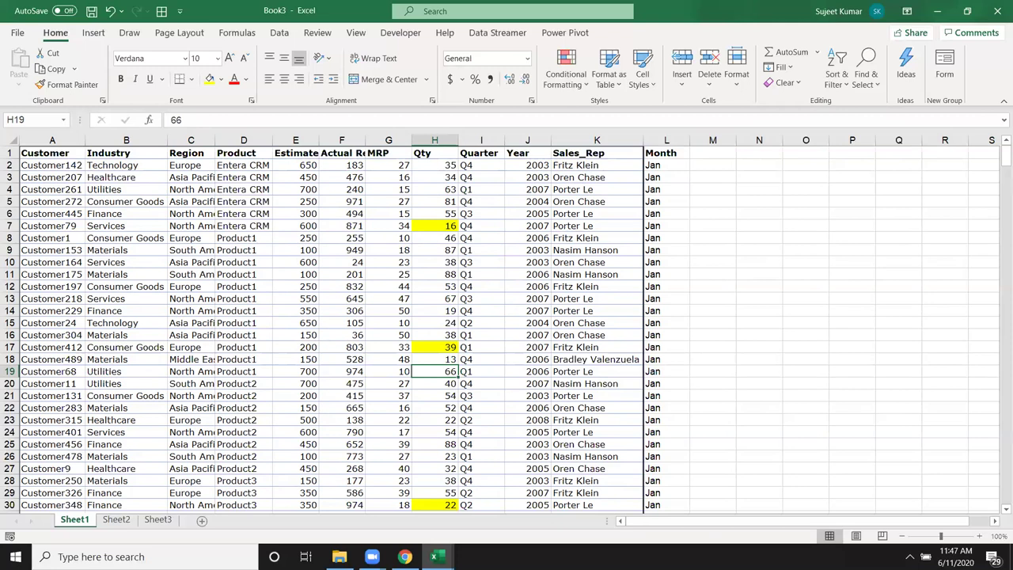
pyautogui.click(435, 159)
# Make cell C8 active inside the sales table A1:K27 and bring up the Sort & Filter menu
pyautogui.click(835, 79)
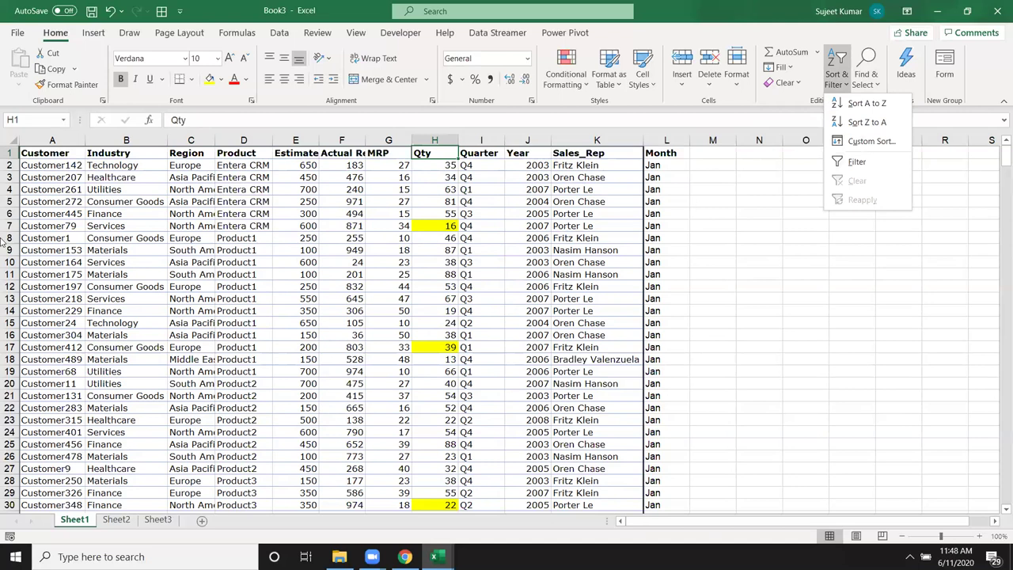
pyautogui.click(38, 150)
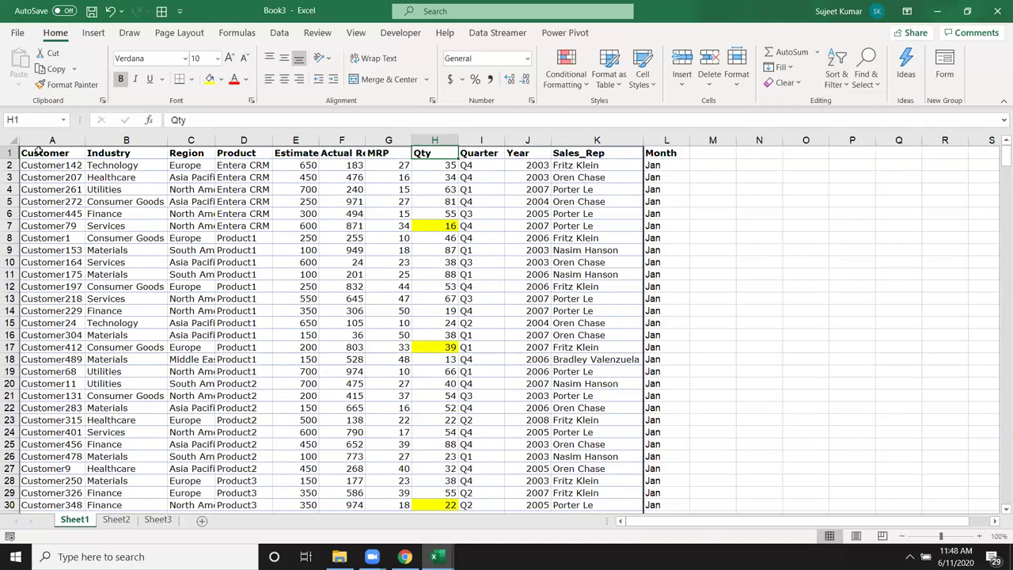
pyautogui.moveTo(37, 150); pyautogui.dragTo(639, 469)
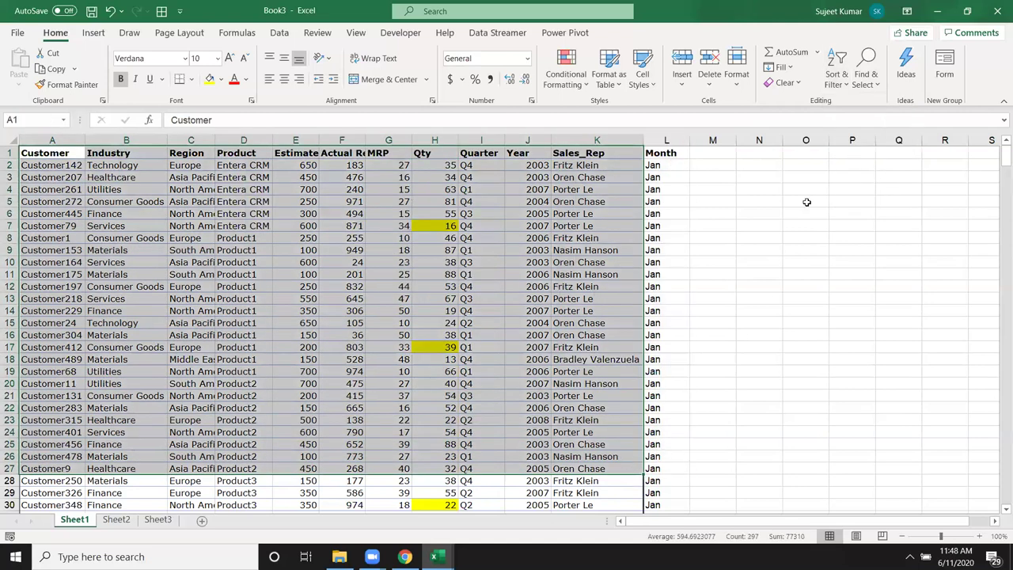
pyautogui.click(837, 75)
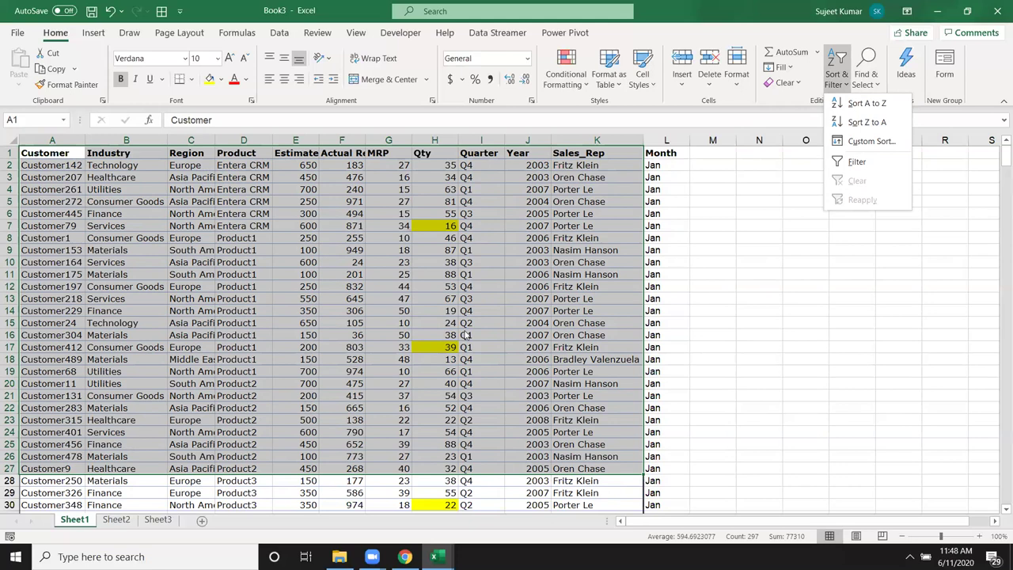
pyautogui.click(381, 242)
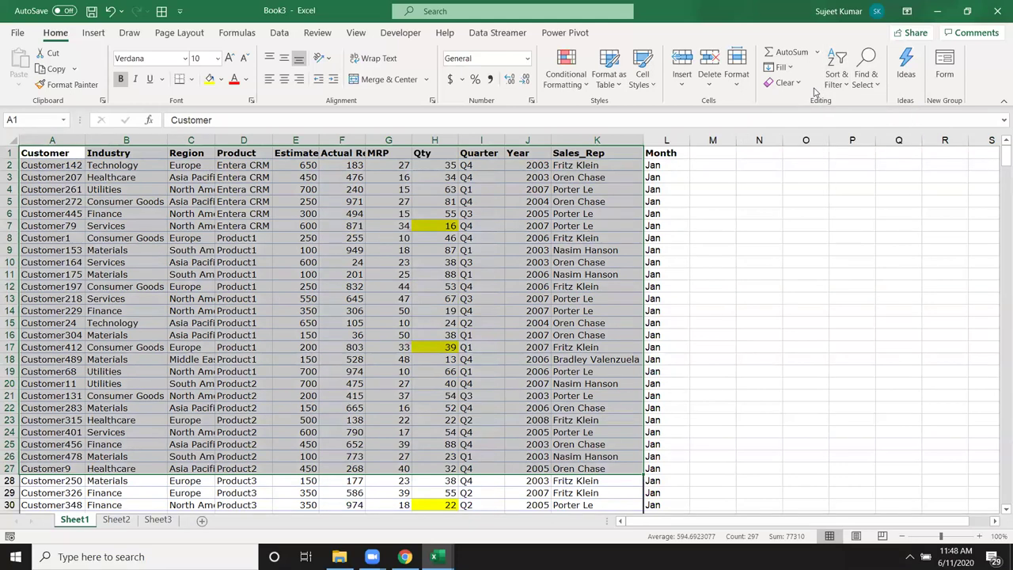
pyautogui.click(839, 93)
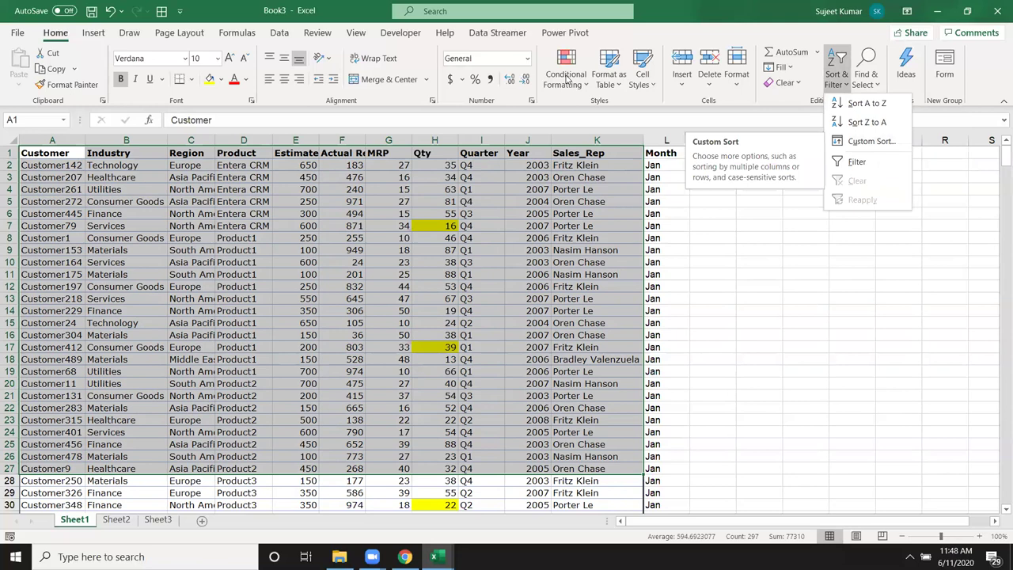
pyautogui.click(306, 245)
pyautogui.click(202, 239)
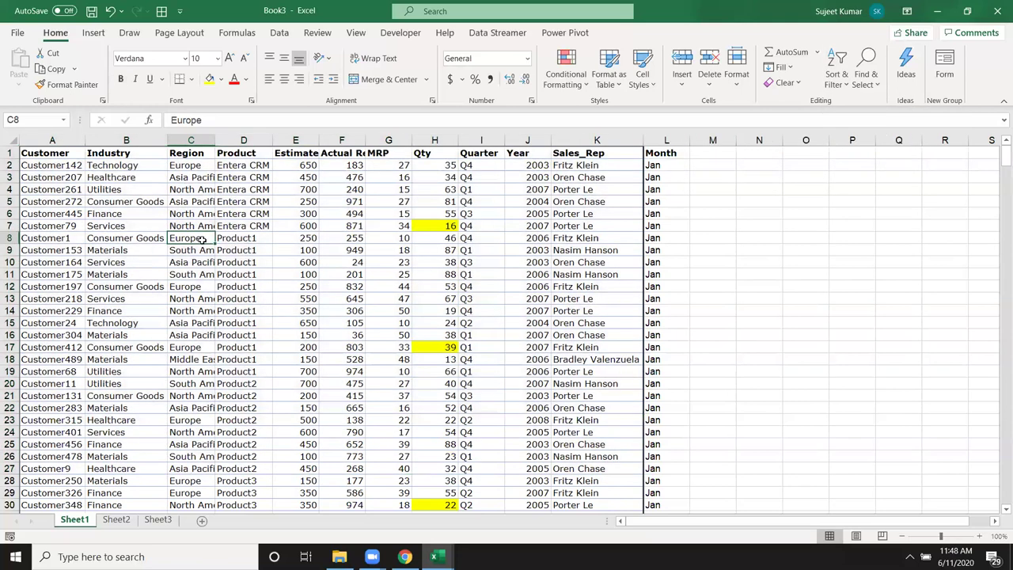
pyautogui.click(837, 80)
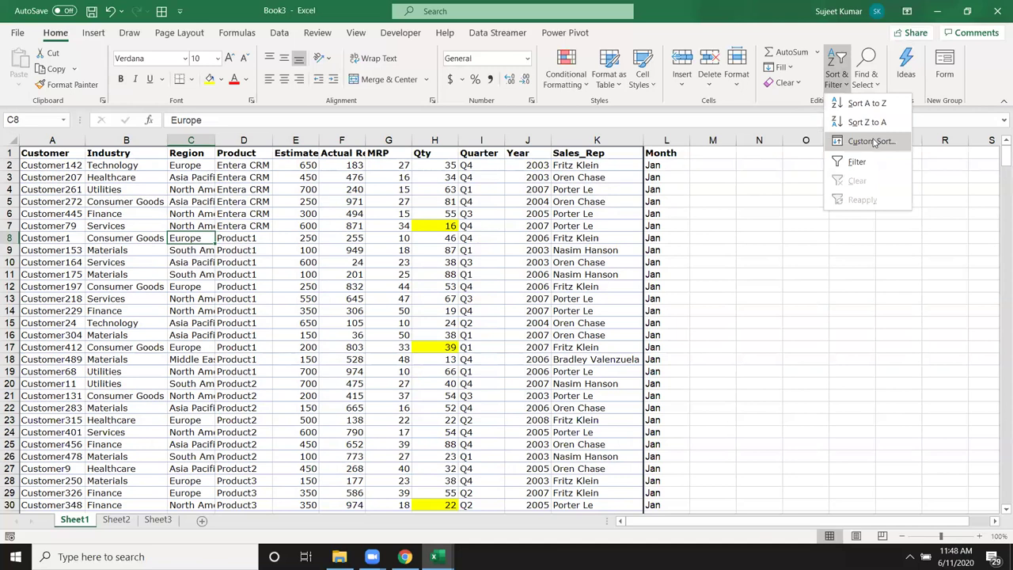
# Delete the 'Then by Product' level and sort by Month only, keeping 'My data has headers' checked
pyautogui.click(874, 143)
pyautogui.click(547, 294)
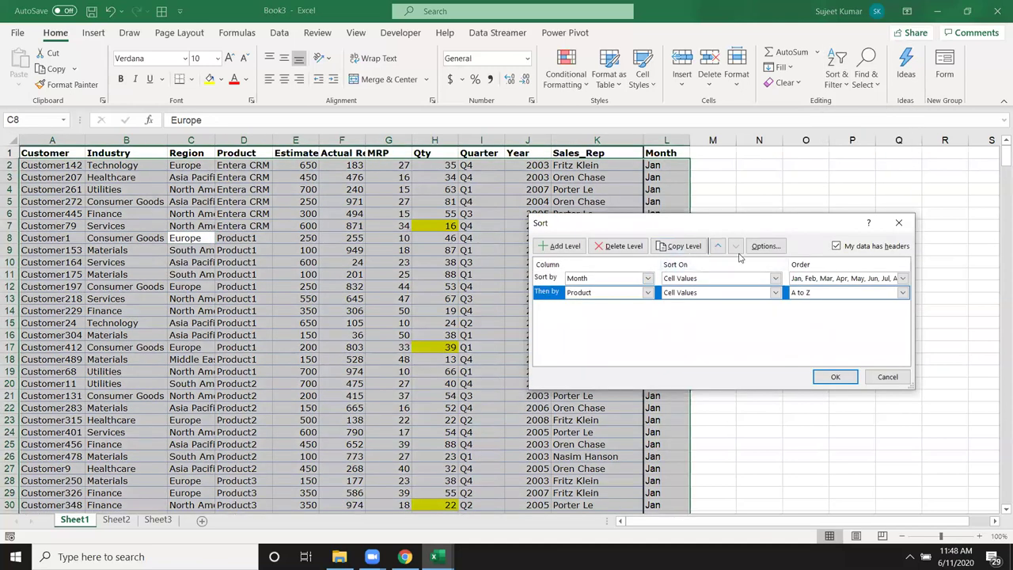
pyautogui.click(608, 251)
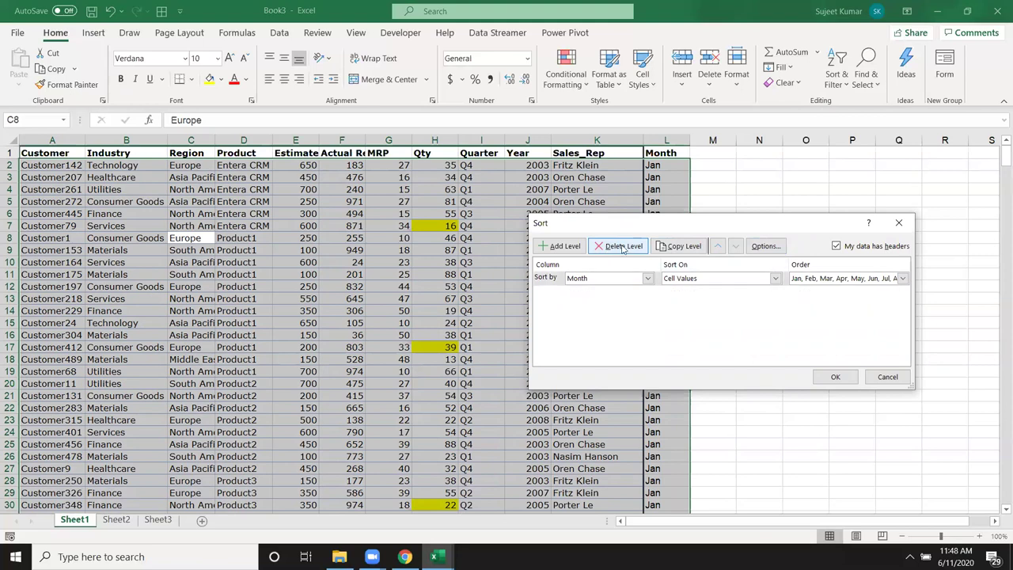
pyautogui.click(851, 251)
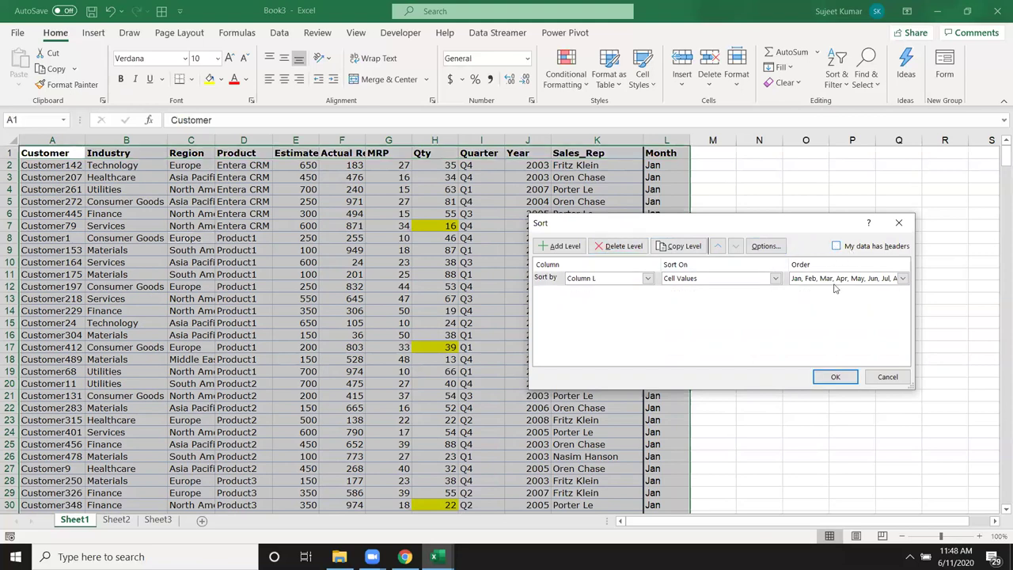
pyautogui.click(646, 278)
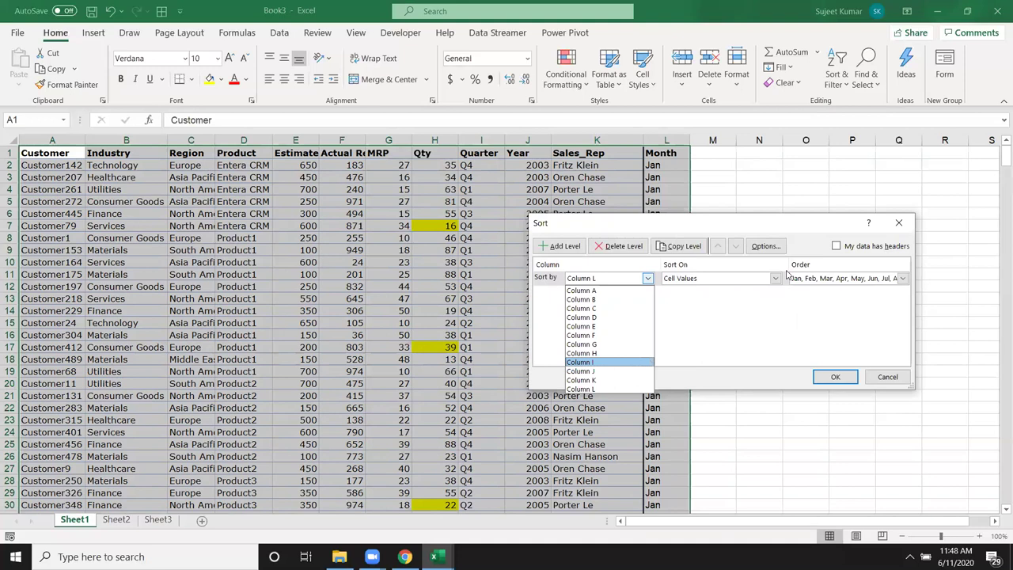
pyautogui.click(855, 254)
pyautogui.click(852, 248)
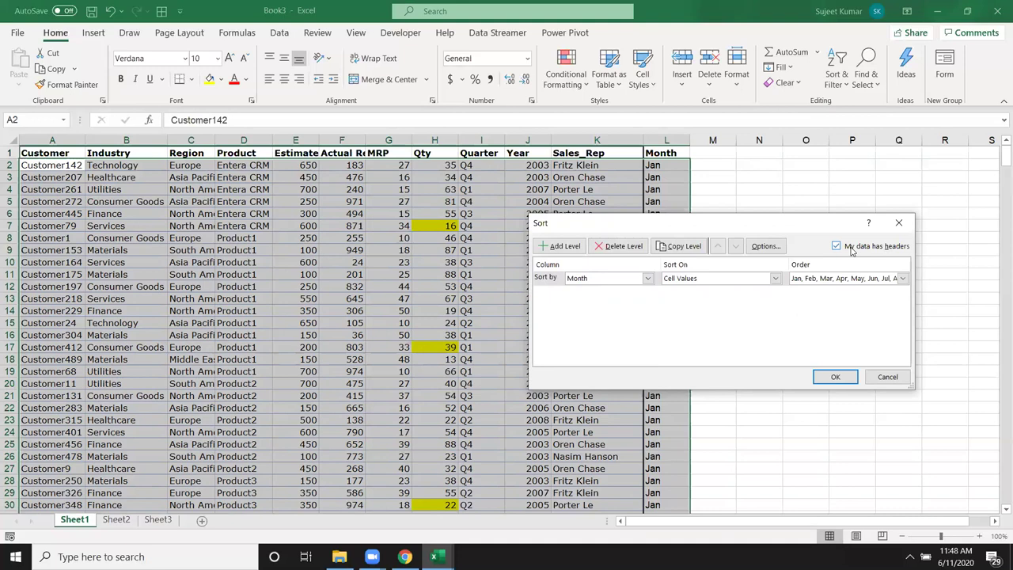
pyautogui.click(835, 382)
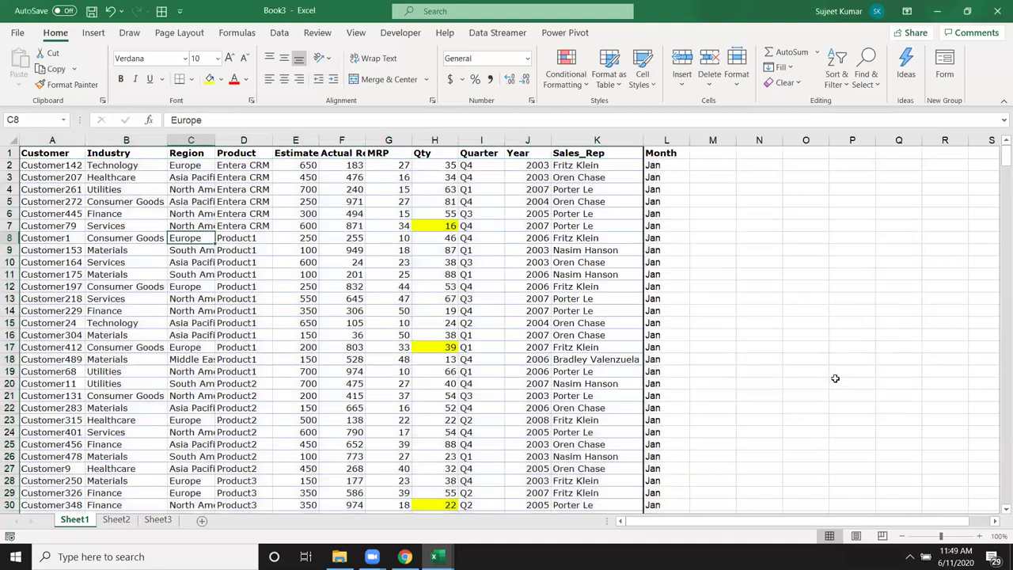
# Custom-sort the table by Qty cell colour, putting the yellow fill on top
pyautogui.click(836, 71)
pyautogui.click(870, 138)
pyautogui.click(625, 278)
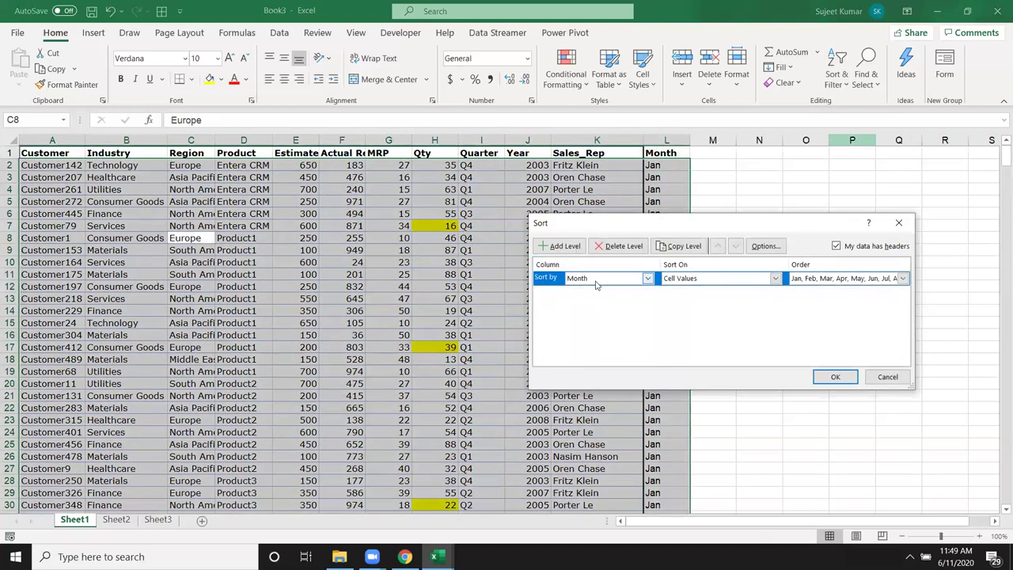
pyautogui.click(647, 278)
pyautogui.click(586, 353)
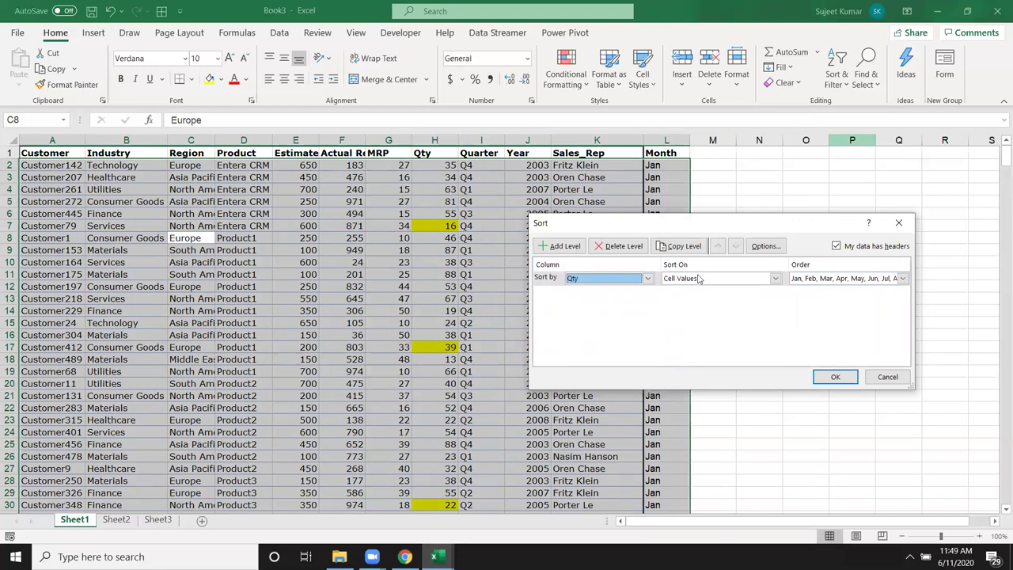
pyautogui.click(707, 278)
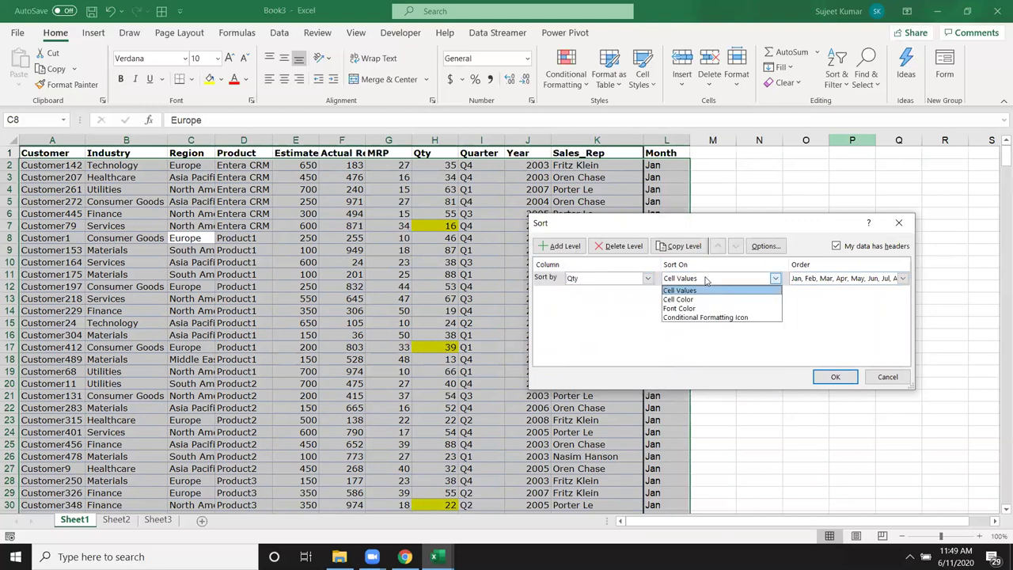
pyautogui.click(706, 299)
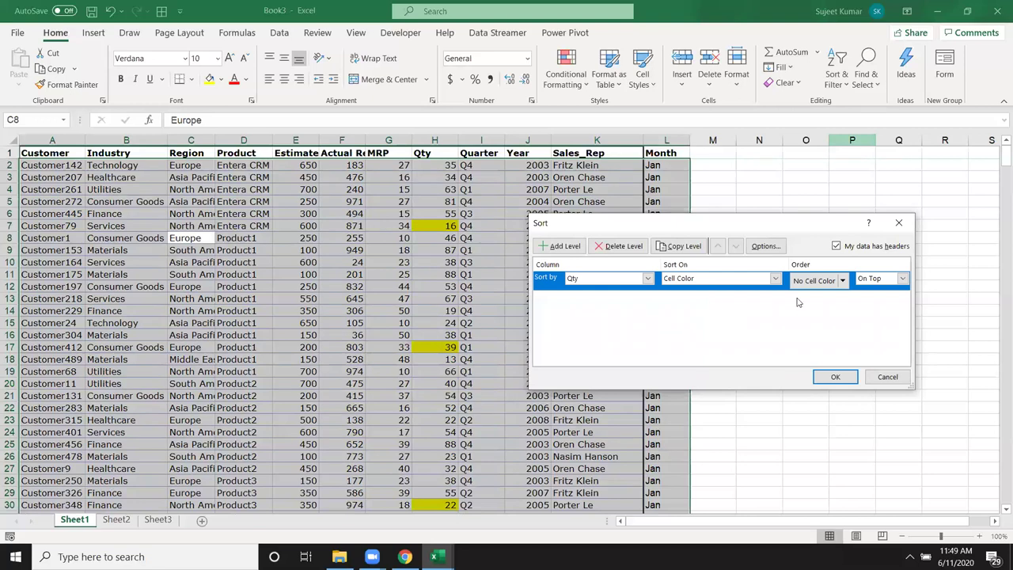
pyautogui.click(840, 283)
pyautogui.click(802, 318)
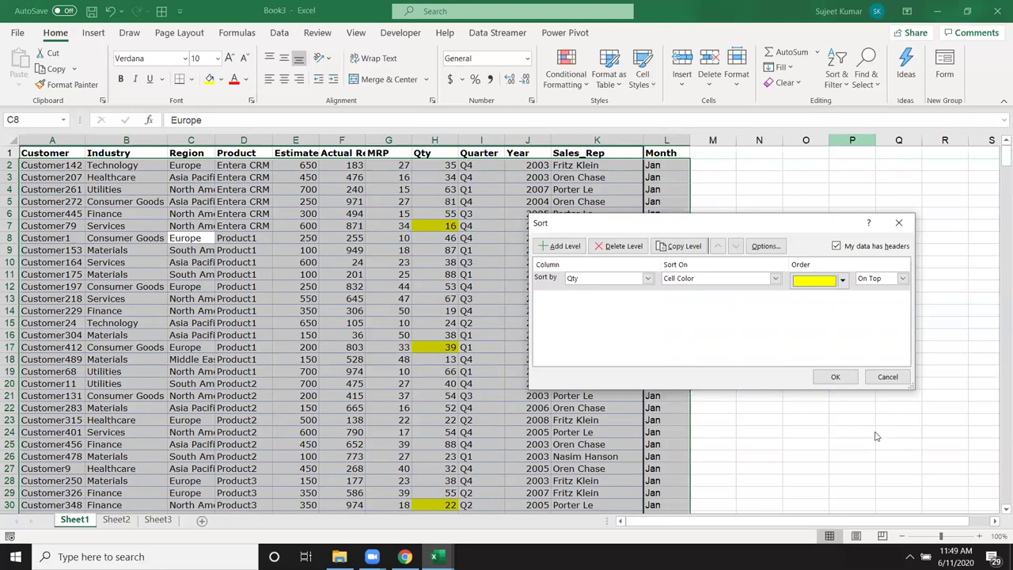
pyautogui.click(838, 379)
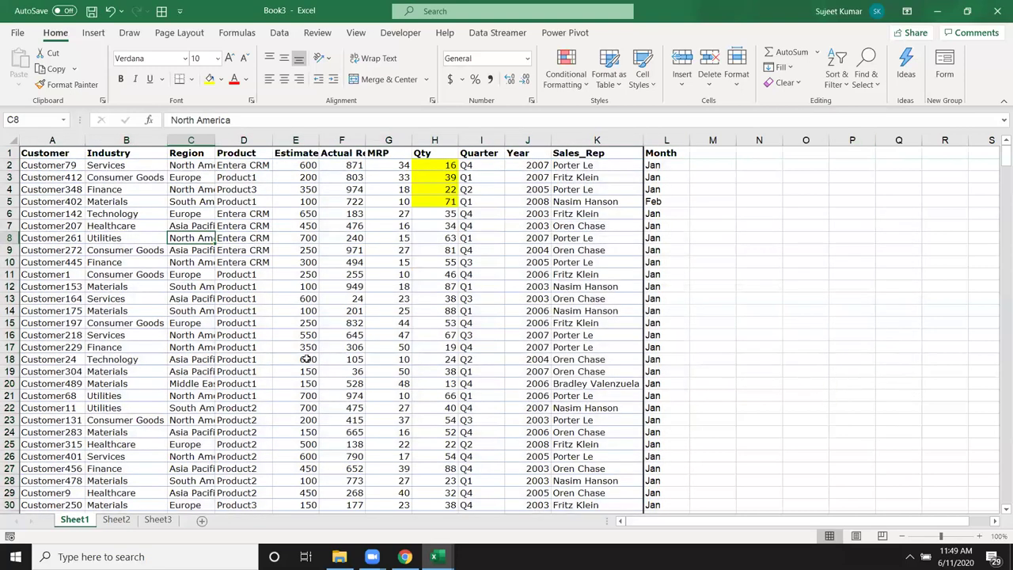
pyautogui.click(301, 324)
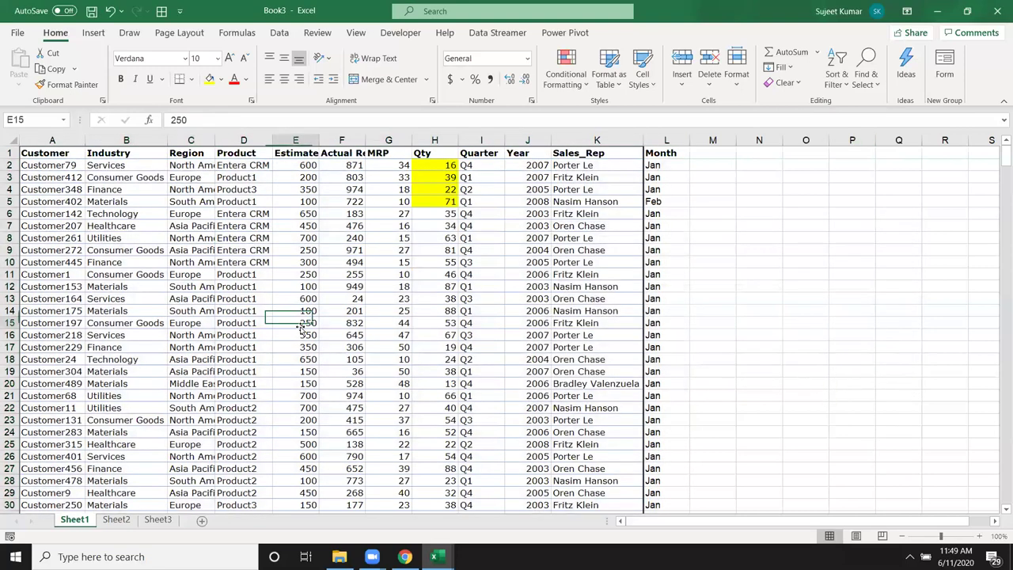
pyautogui.click(38, 164)
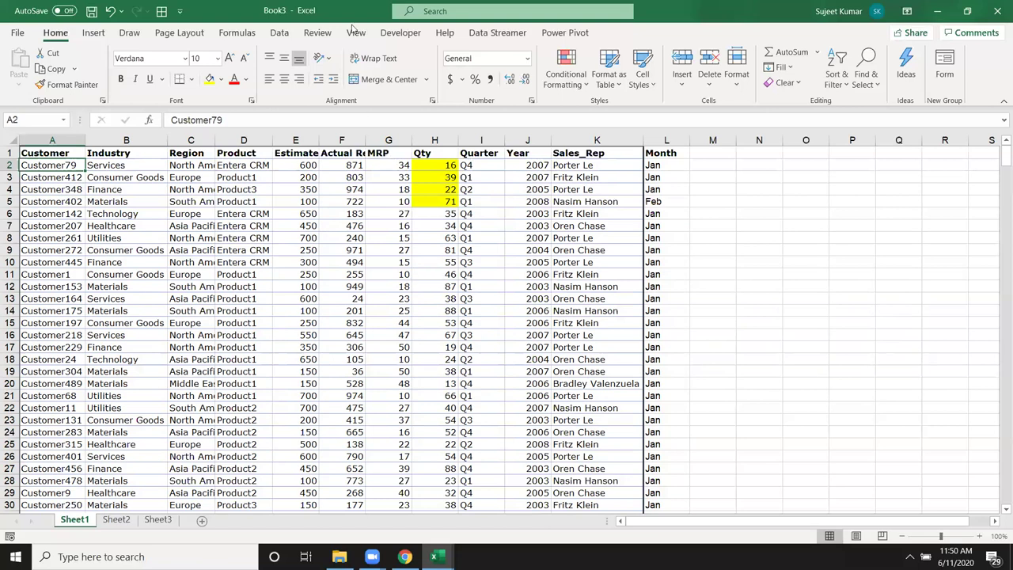
pyautogui.click(433, 286)
pyautogui.click(438, 358)
pyautogui.click(389, 141)
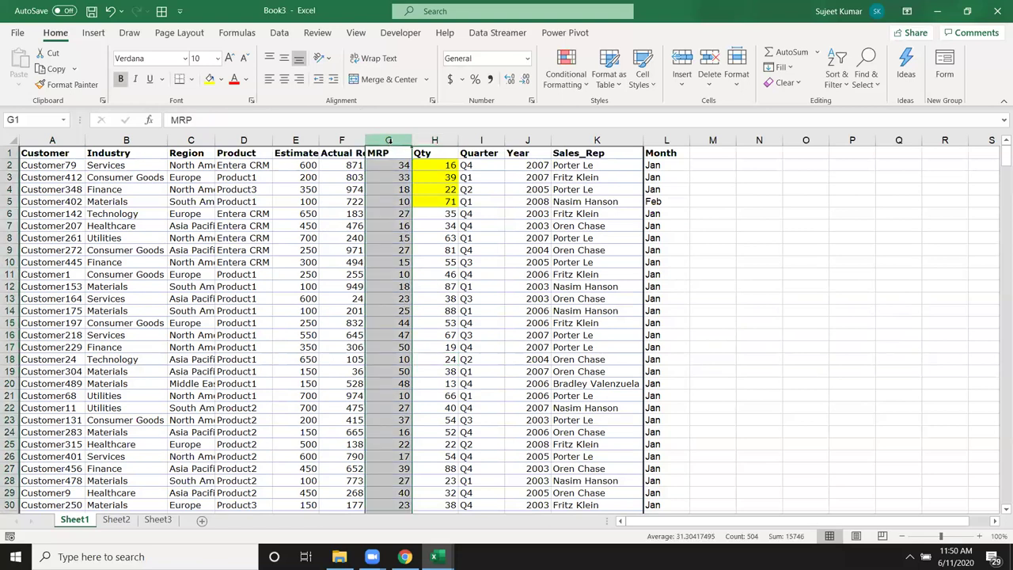
pyautogui.click(441, 261)
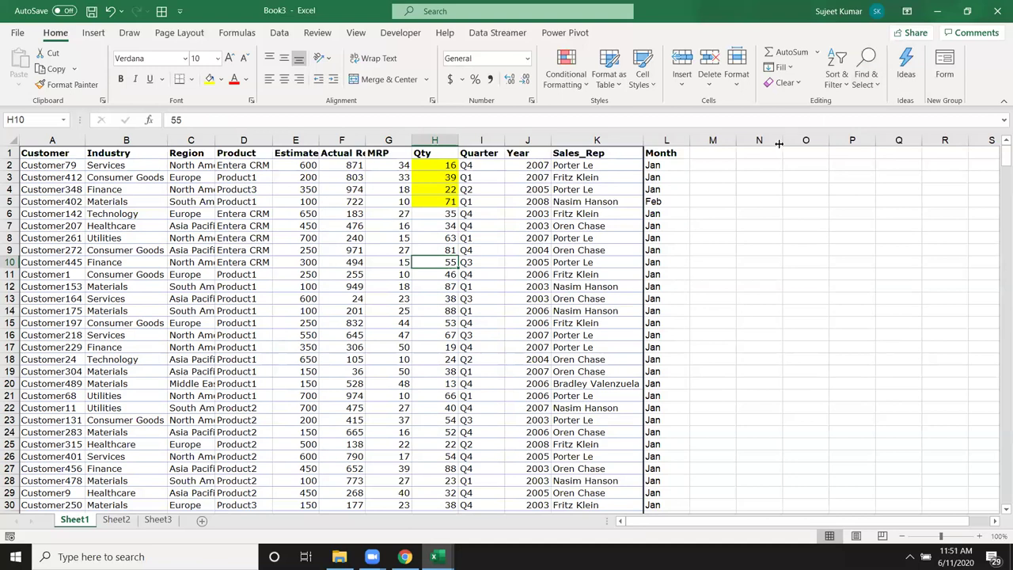
pyautogui.click(768, 202)
pyautogui.write('20')
pyautogui.press('Return')
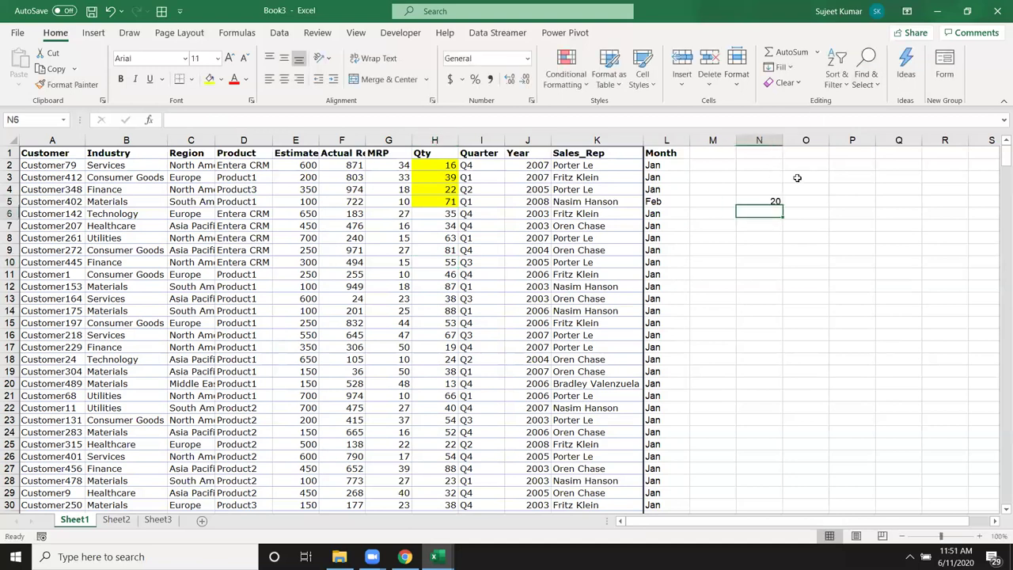
pyautogui.click(767, 202)
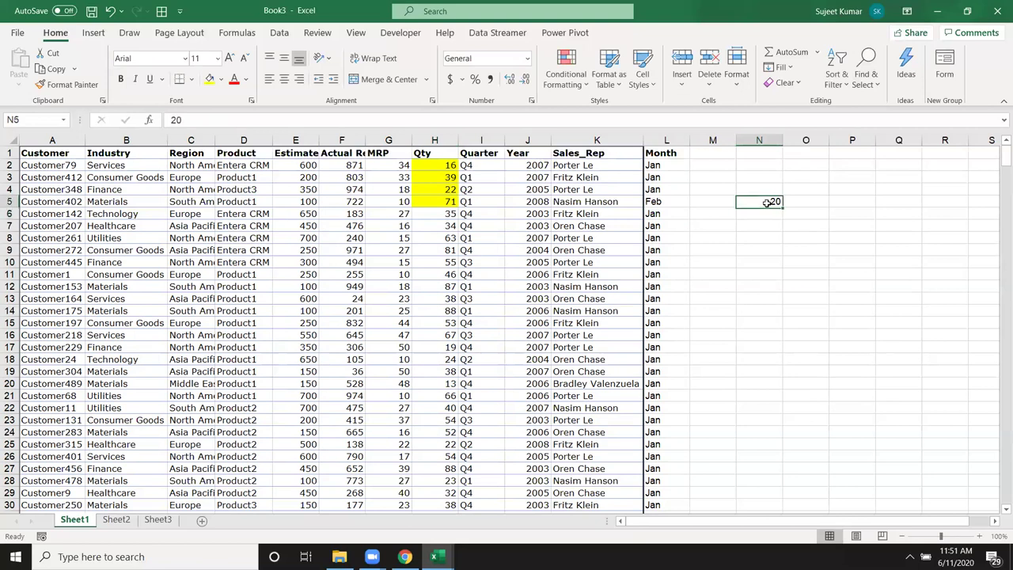
pyautogui.write('0')
pyautogui.press('BackSpace')
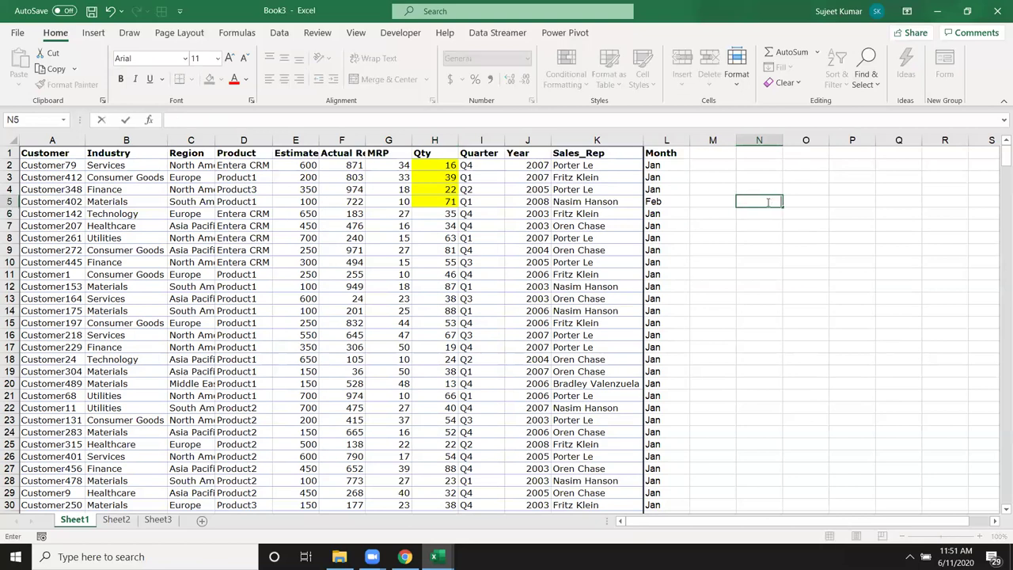
pyautogui.write('30')
pyautogui.press('Return')
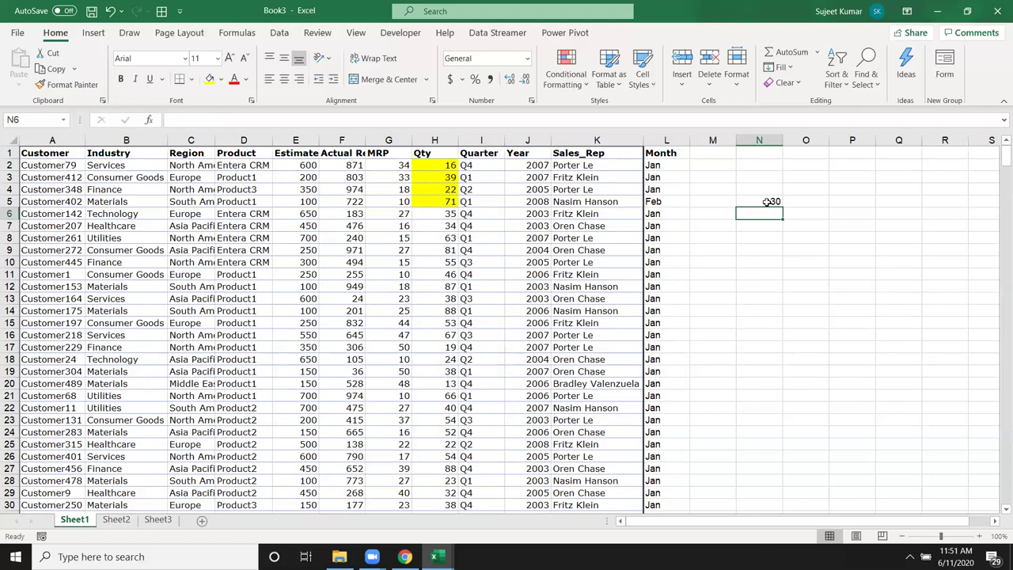
pyautogui.click(768, 202)
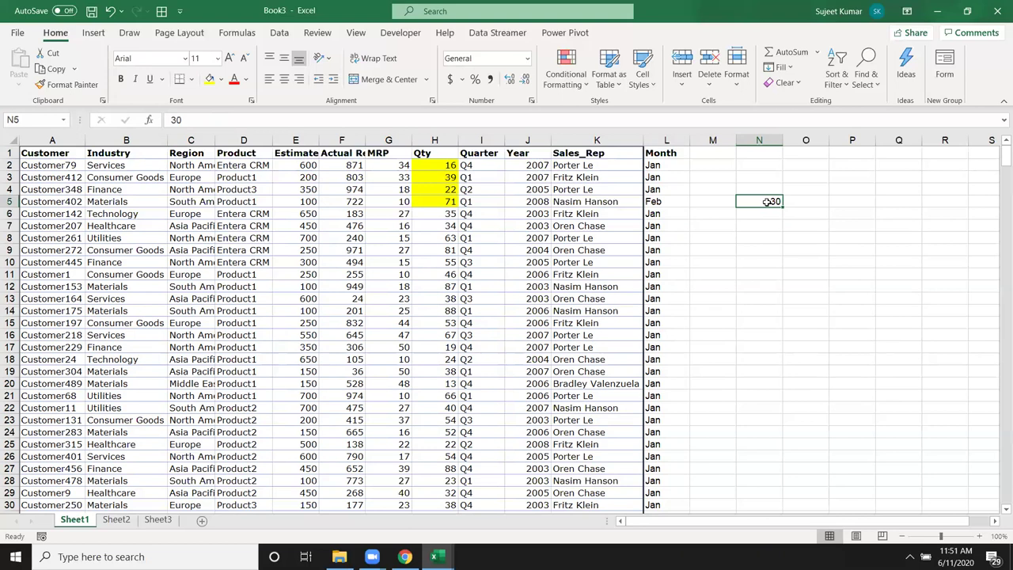
pyautogui.press('Delete')
pyautogui.click(535, 214)
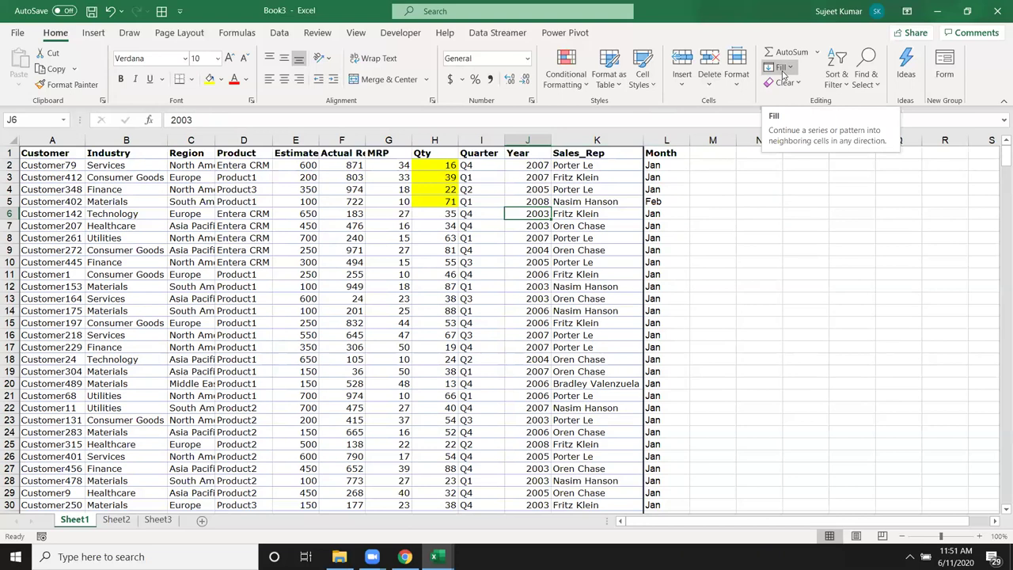
pyautogui.click(712, 154)
pyautogui.write('Sr')
pyautogui.press('Return')
pyautogui.write('1')
pyautogui.press('Return')
pyautogui.write('2')
pyautogui.press('Return')
pyautogui.press('Up')
pyautogui.press('Up')
pyautogui.press('Up')
pyautogui.press('Down')
pyautogui.moveTo(712, 166); pyautogui.dragTo(713, 177)
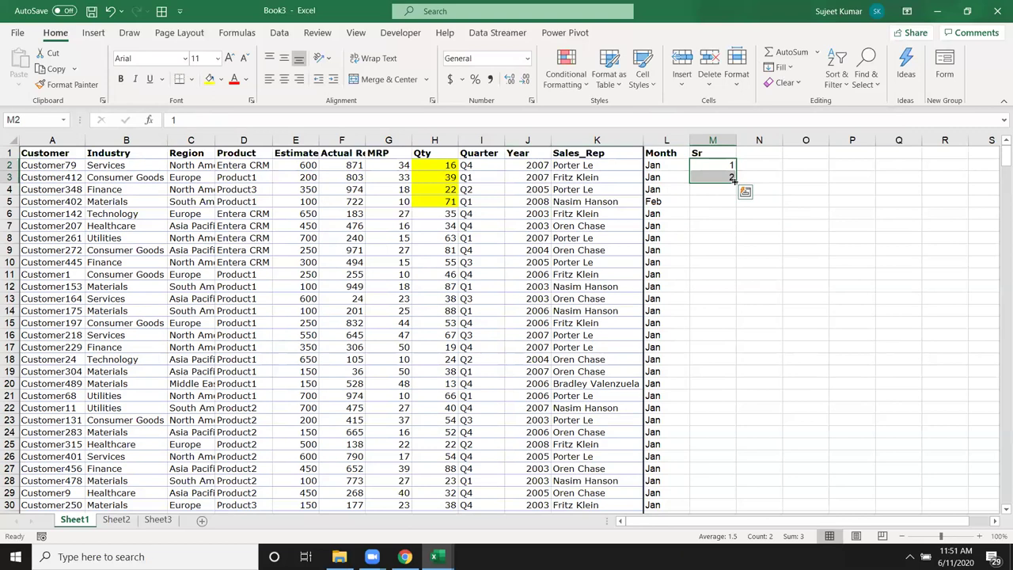
pyautogui.doubleClick(731, 184)
pyautogui.click(412, 201)
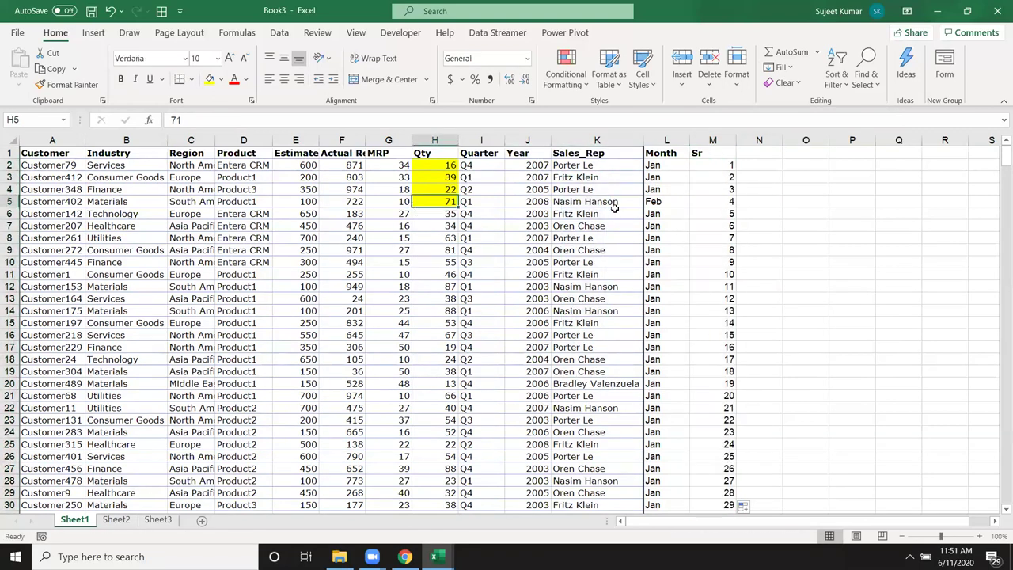
pyautogui.click(712, 140)
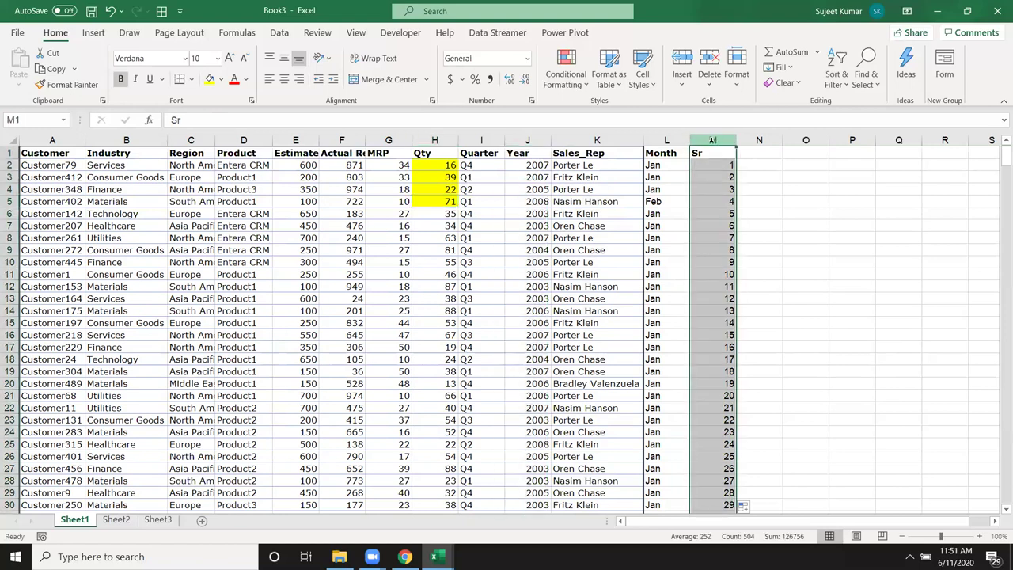
pyautogui.press('Delete')
pyautogui.click(484, 237)
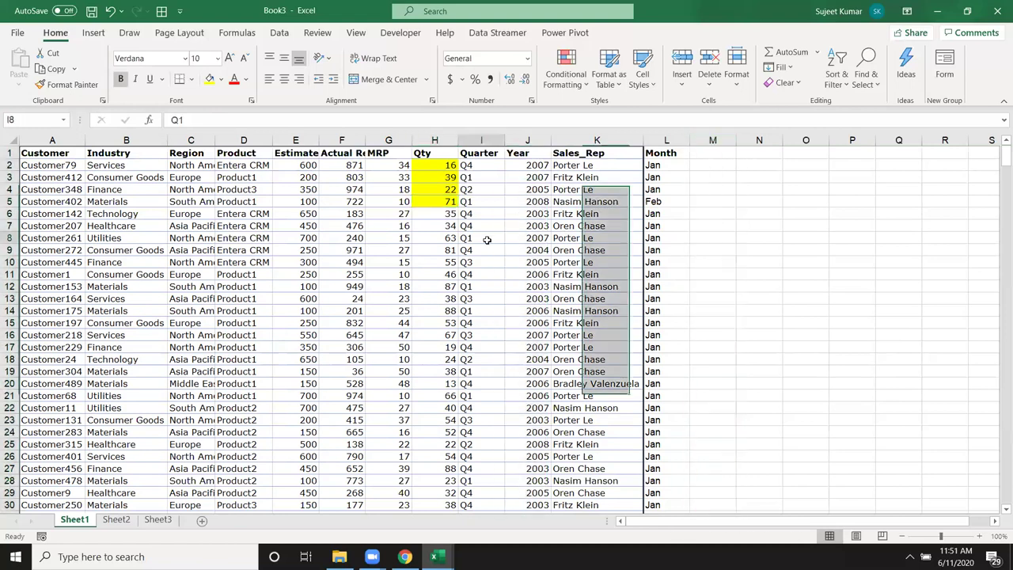
pyautogui.click(836, 77)
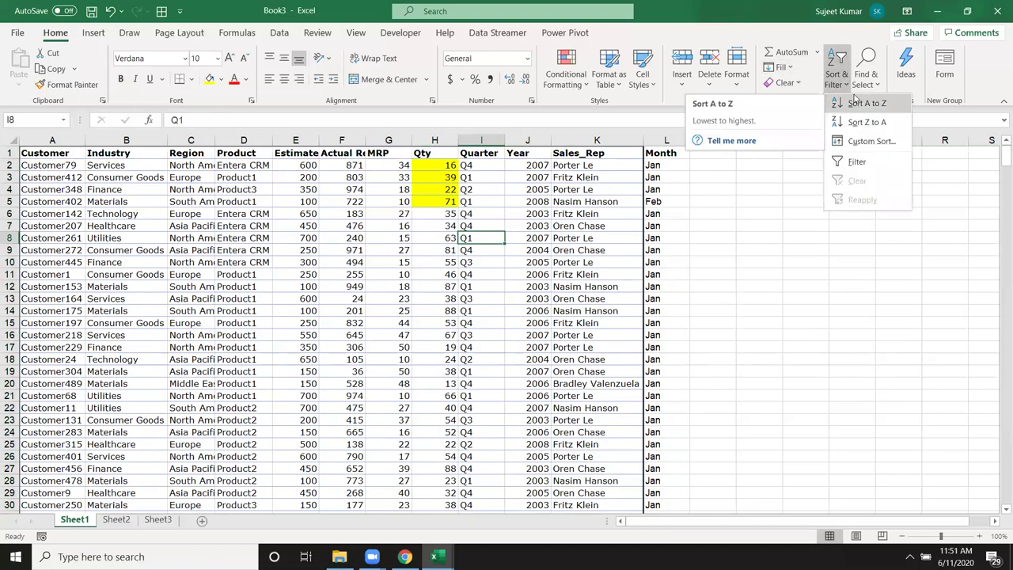
pyautogui.click(867, 141)
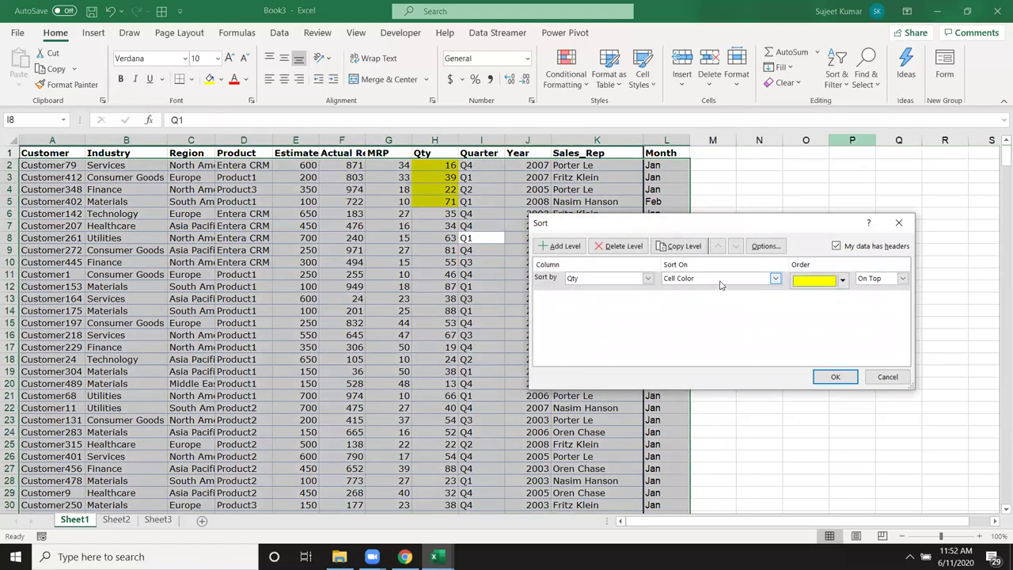
pyautogui.click(774, 278)
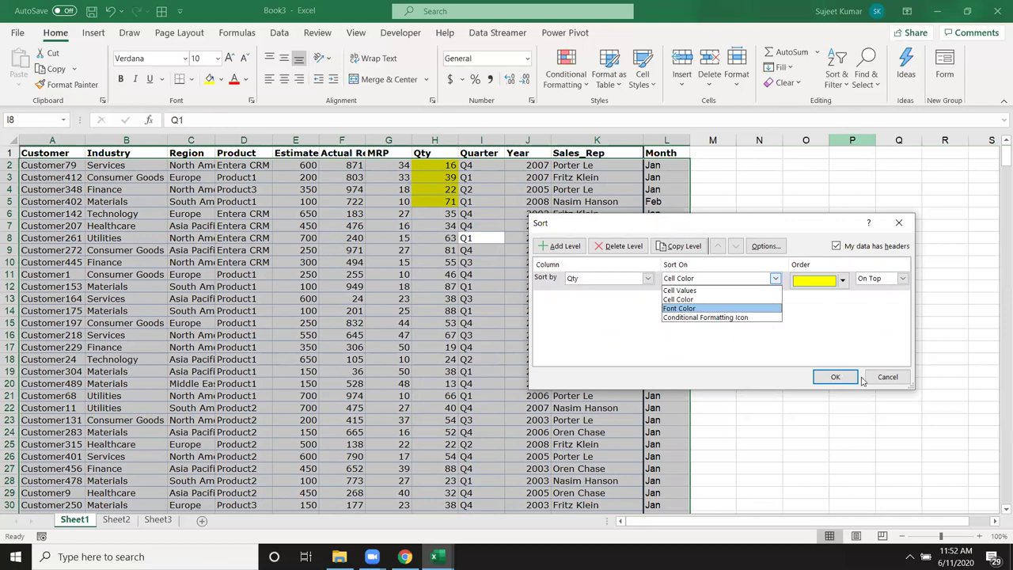
pyautogui.click(886, 379)
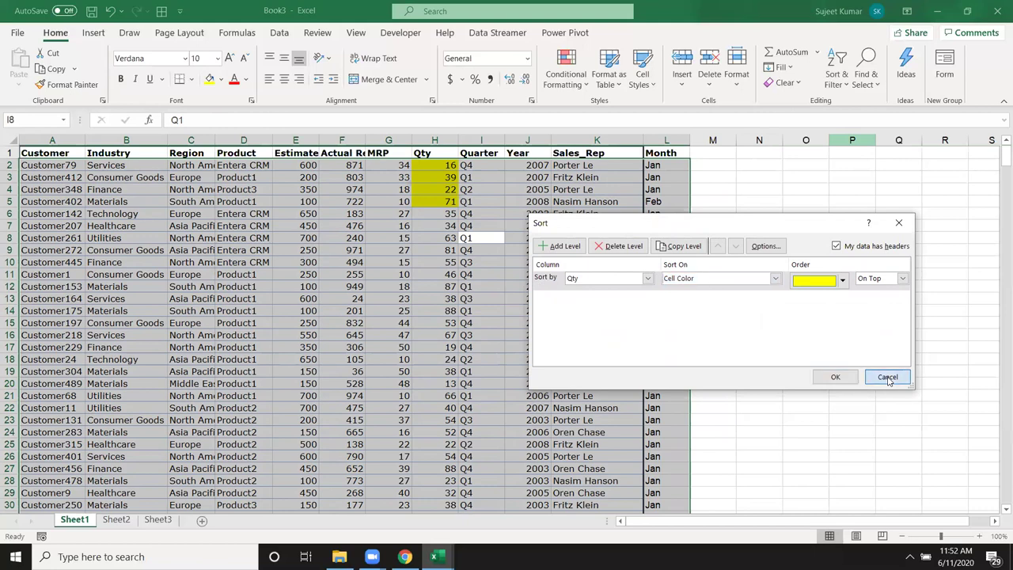
pyautogui.click(887, 378)
pyautogui.click(388, 250)
# Apply the 3 Arrows (Colored) icon set to the MRP values in column G
pyautogui.click(388, 140)
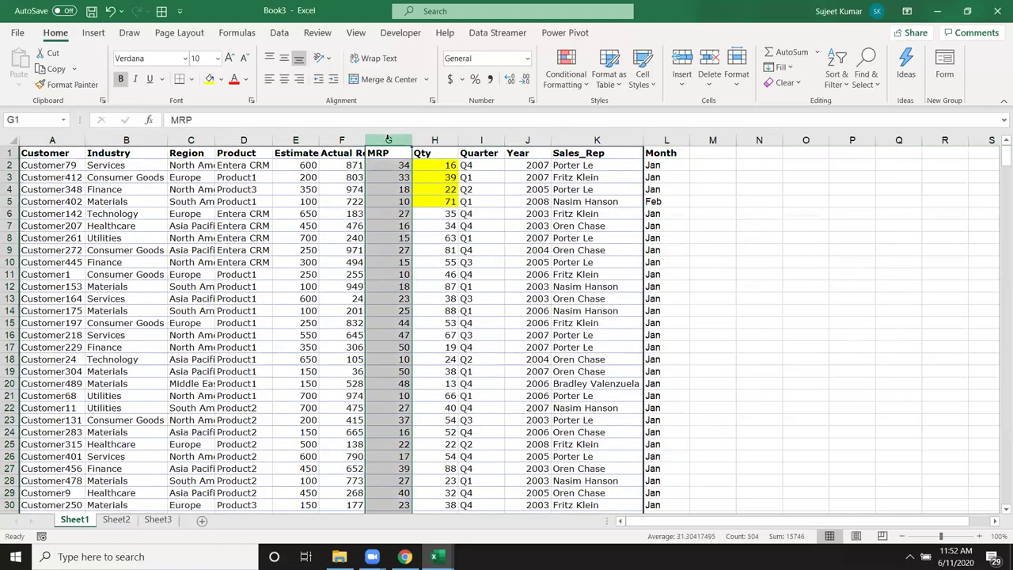
pyautogui.click(565, 75)
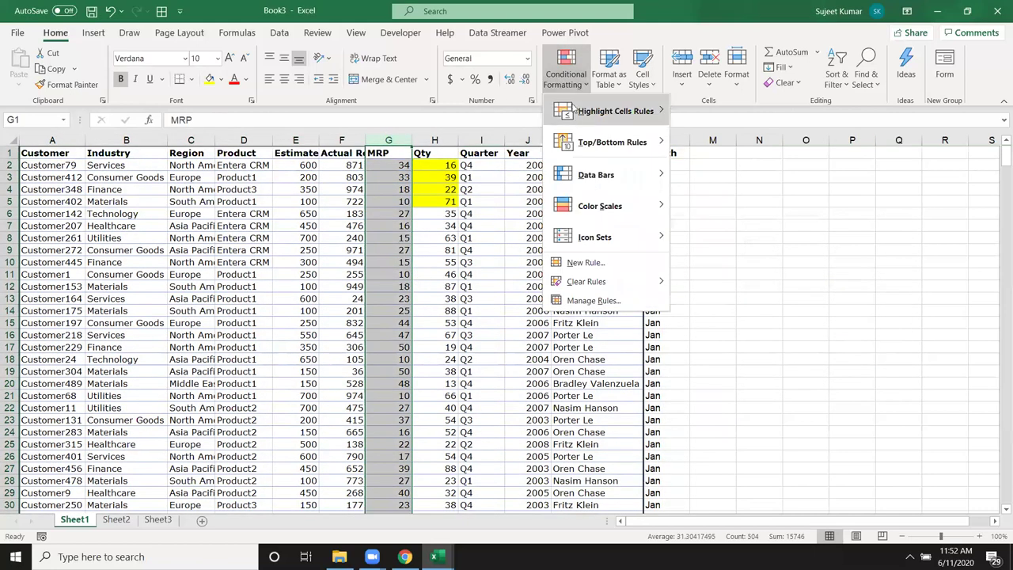
pyautogui.moveTo(606, 181)
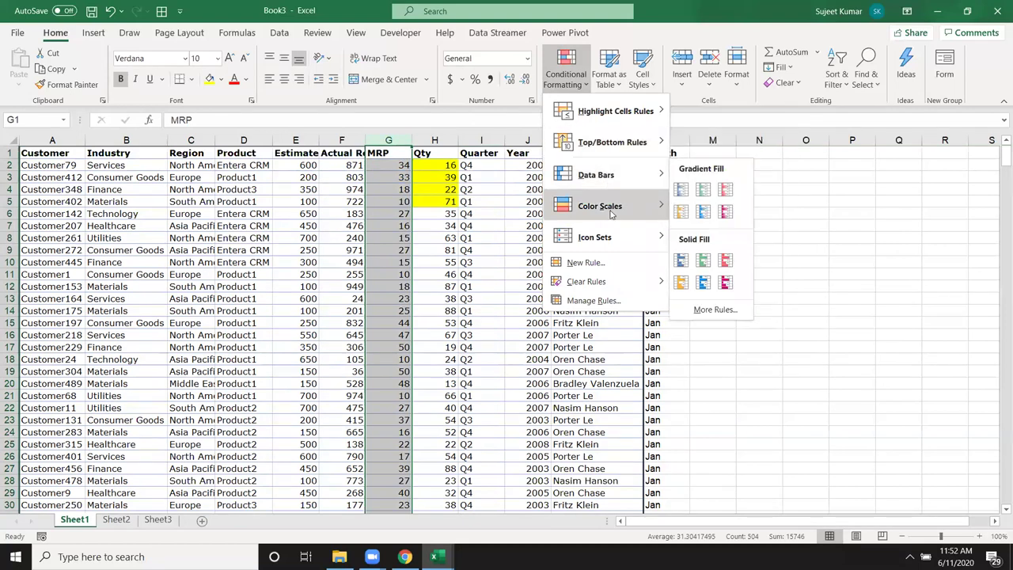
pyautogui.moveTo(614, 240)
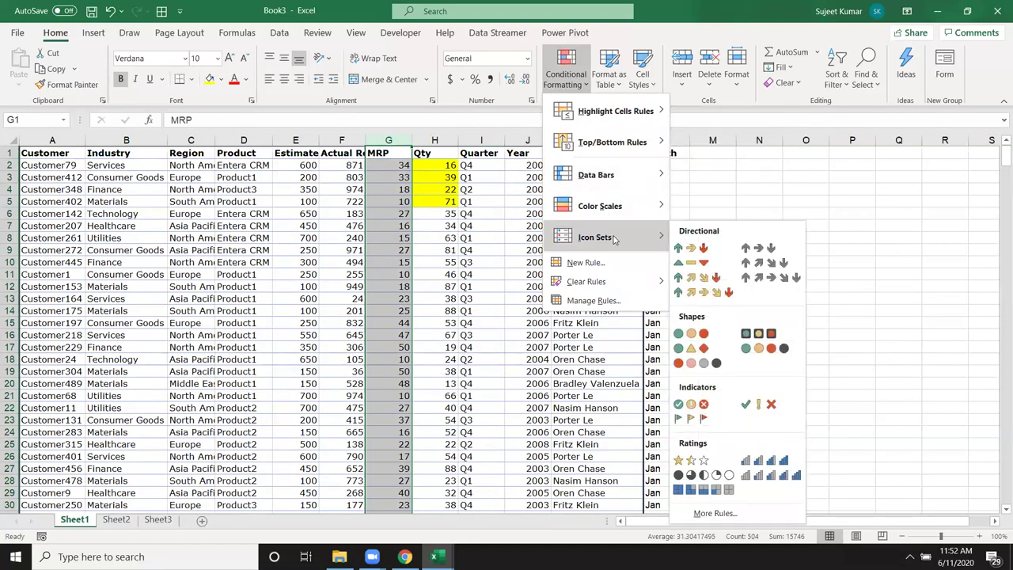
pyautogui.click(687, 250)
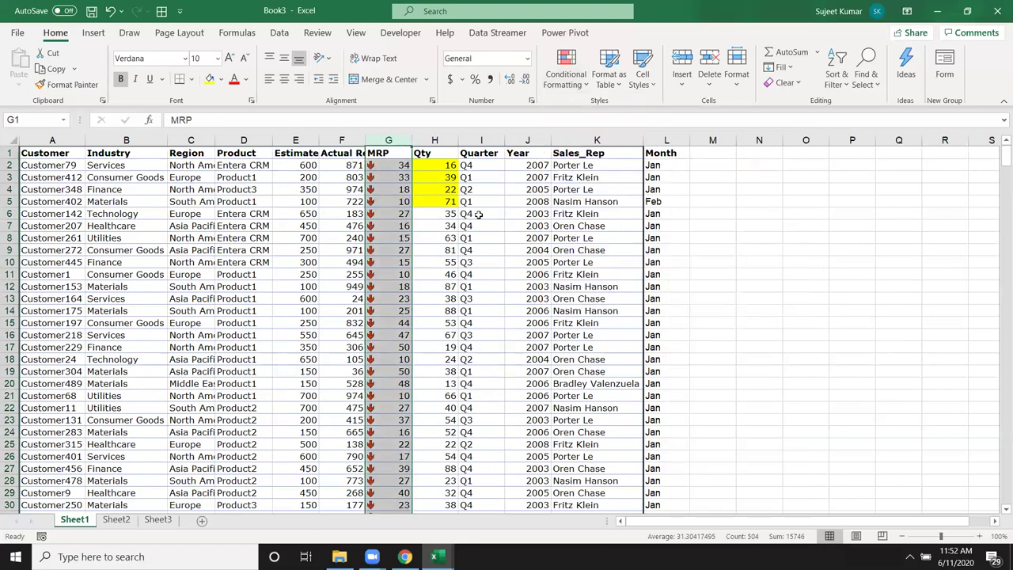
# Deselect column G and review the icon sets and sort options without changing anything
pyautogui.click(385, 156)
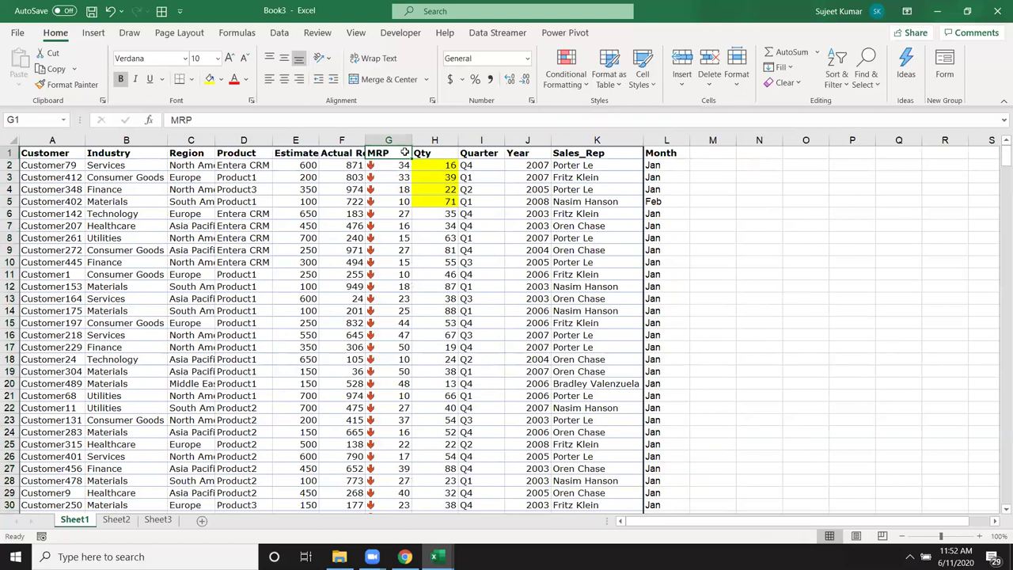
pyautogui.click(576, 87)
pyautogui.moveTo(613, 236)
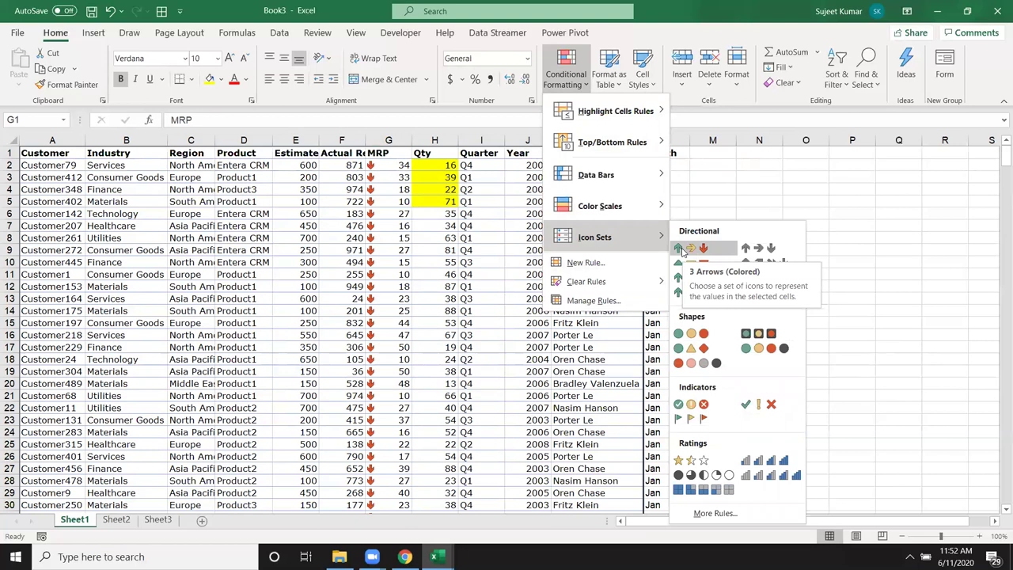
pyautogui.press('Escape')
pyautogui.press('Escape')
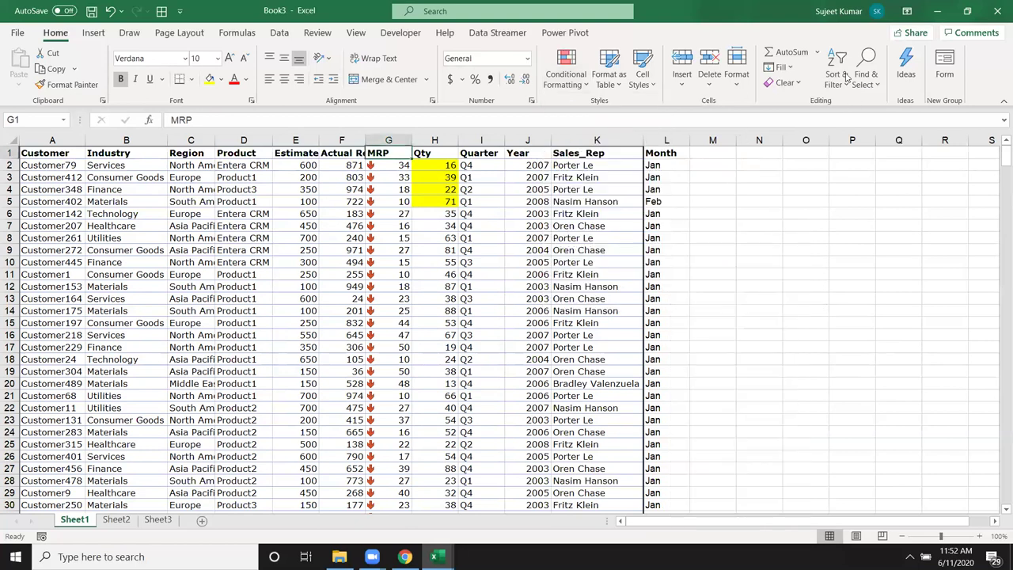
pyautogui.click(843, 77)
pyautogui.click(840, 79)
# Sort by MRP conditional formatting icon with the green up arrow on top, then select those two values
pyautogui.click(834, 84)
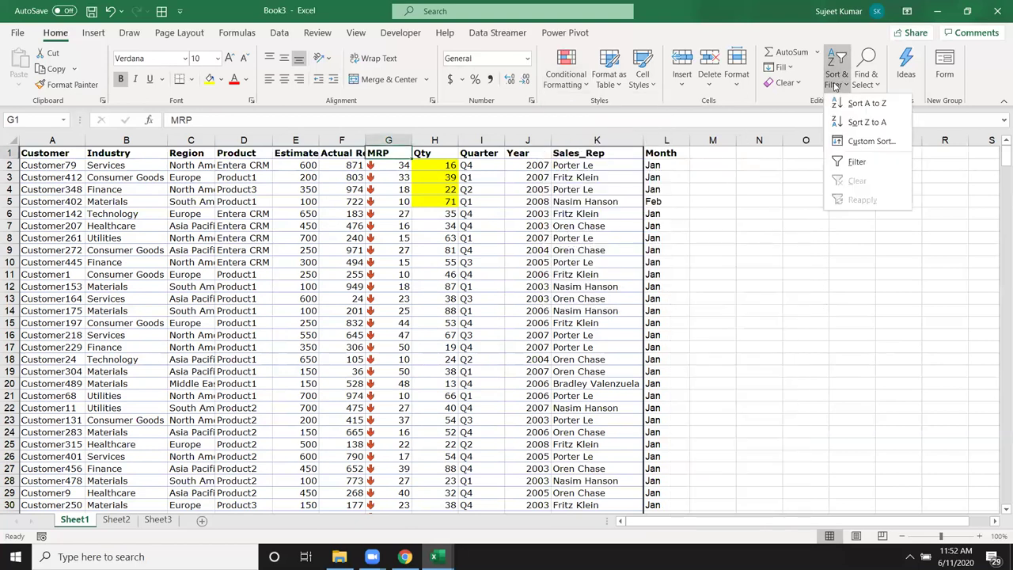
pyautogui.click(871, 141)
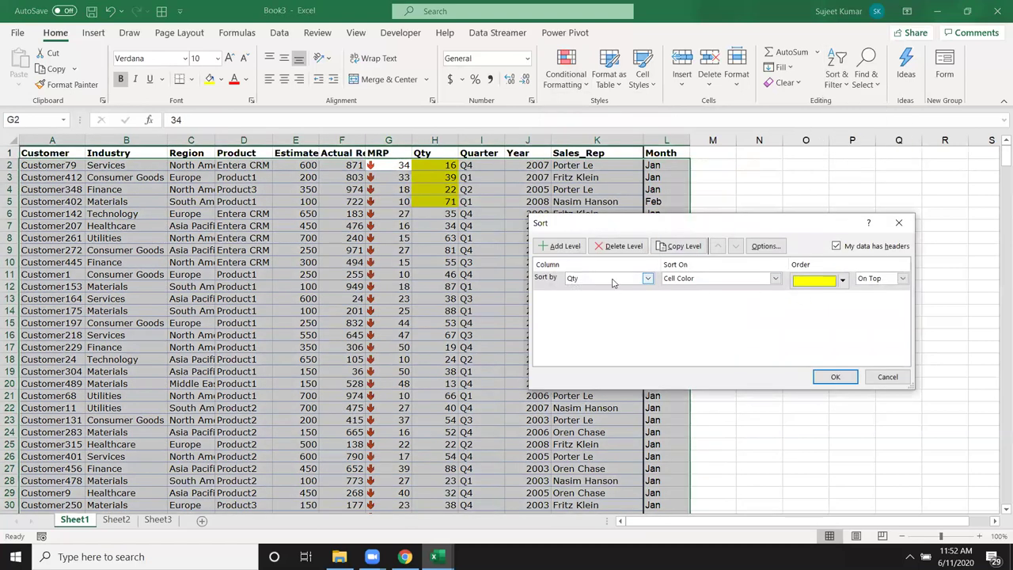
pyautogui.click(614, 280)
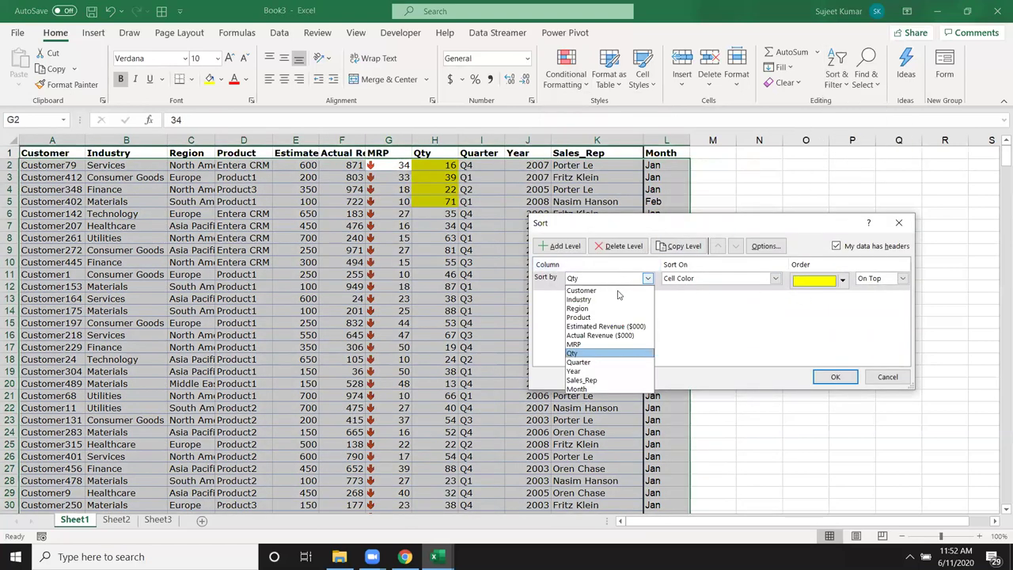
pyautogui.click(625, 345)
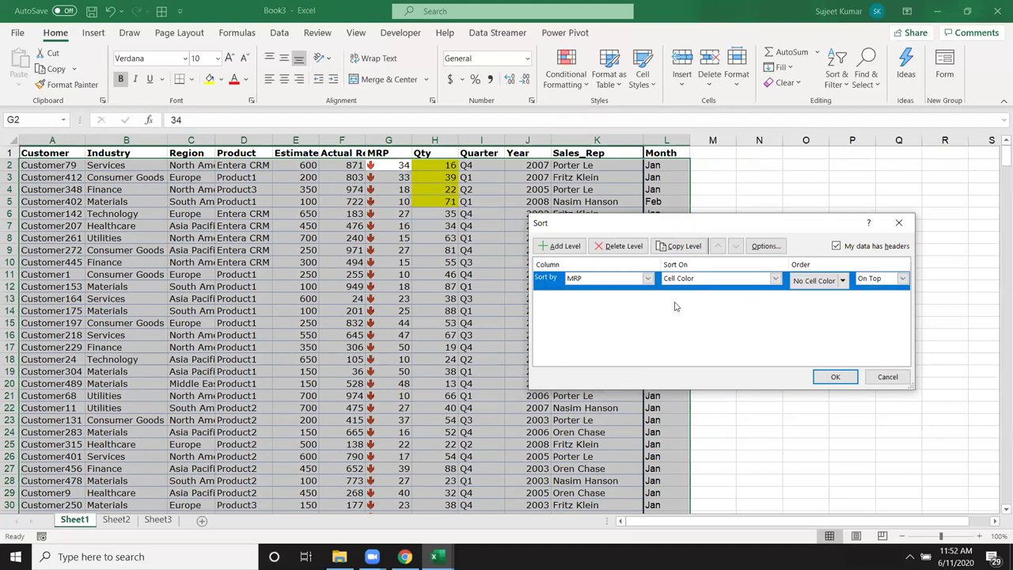
pyautogui.click(678, 284)
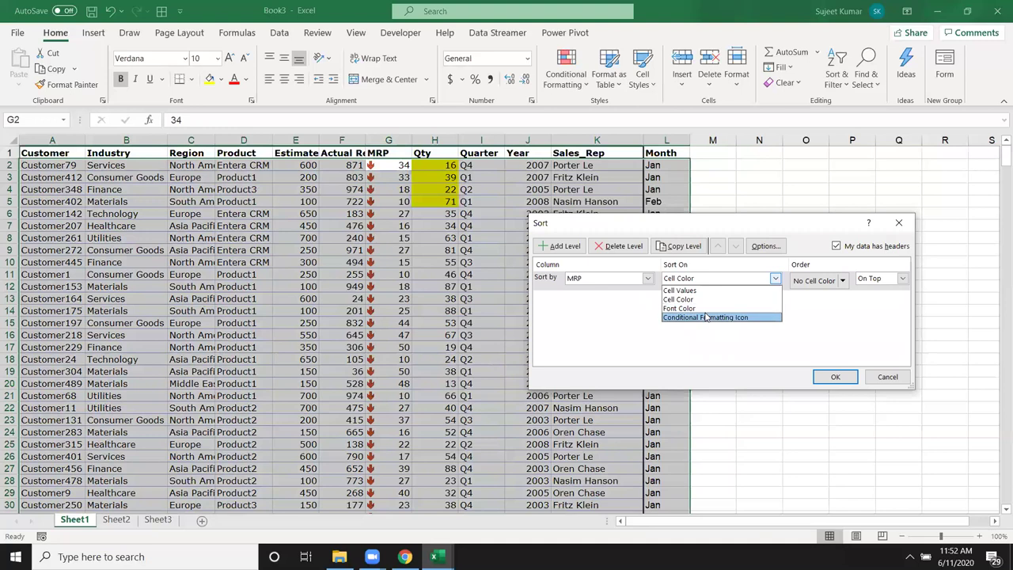
pyautogui.click(706, 317)
pyautogui.click(842, 279)
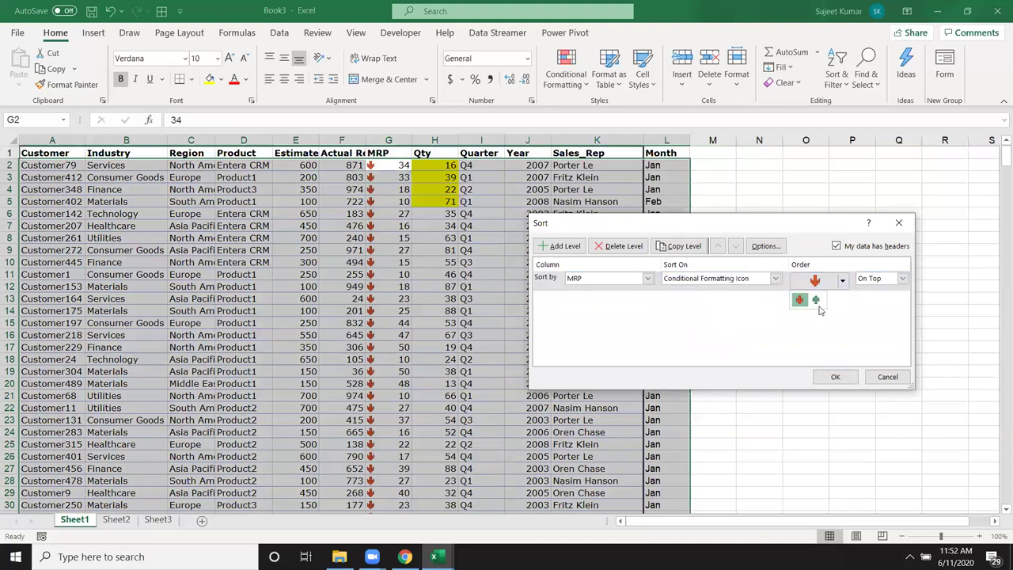
pyautogui.click(816, 301)
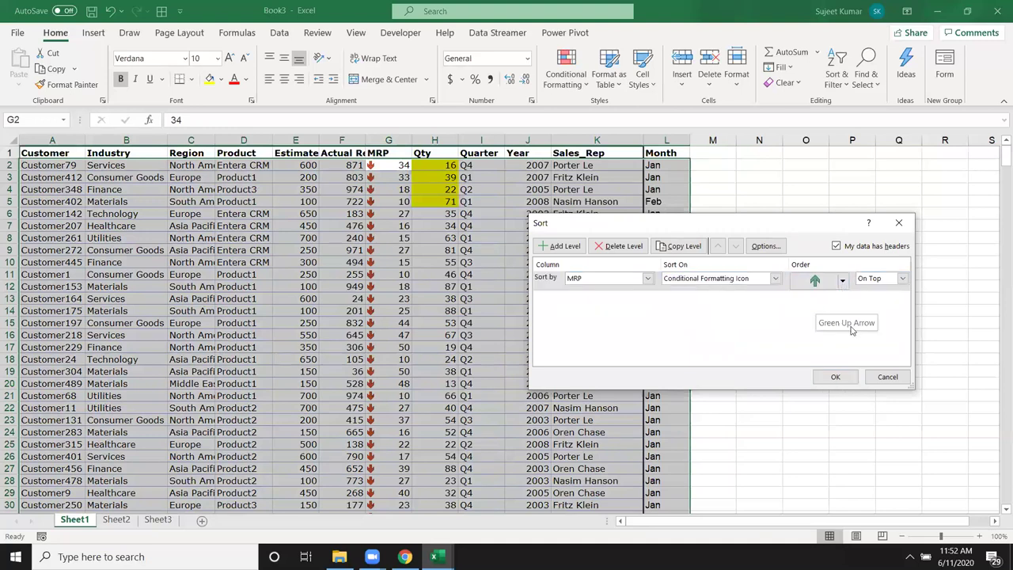
pyautogui.click(835, 377)
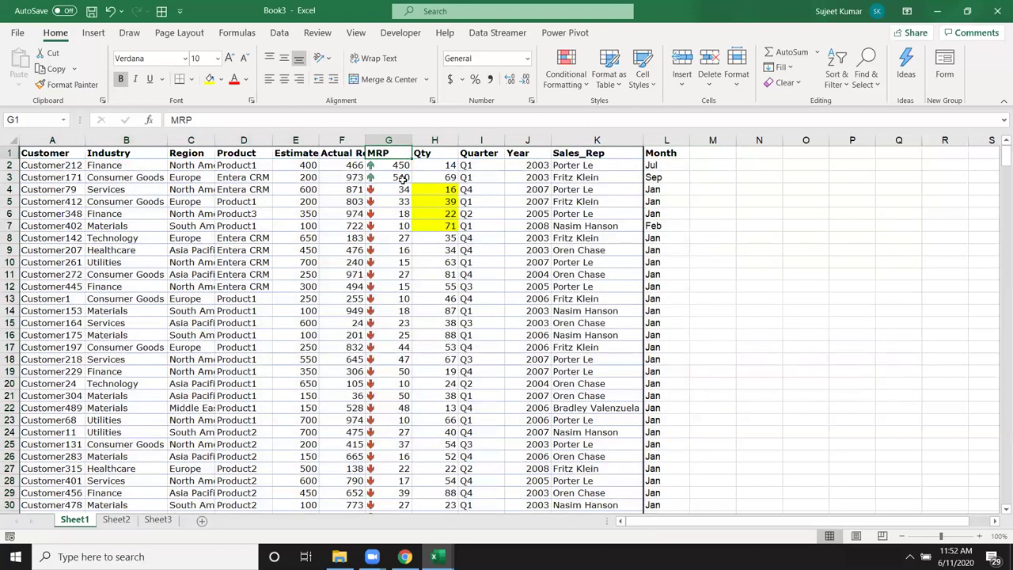
pyautogui.moveTo(395, 167); pyautogui.dragTo(396, 175)
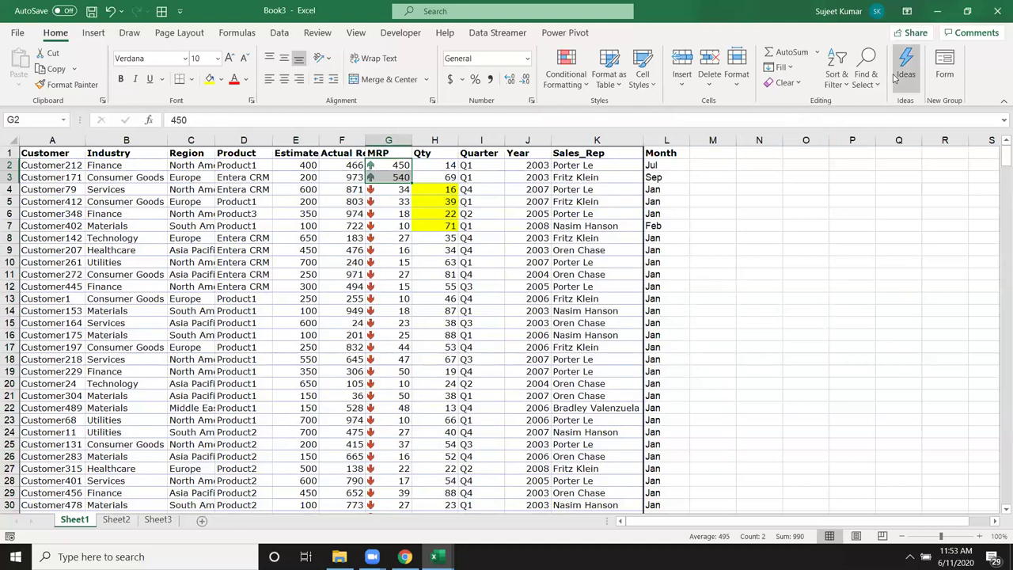
# Dismiss the Sort Warning that appears when starting a custom sort
pyautogui.click(845, 85)
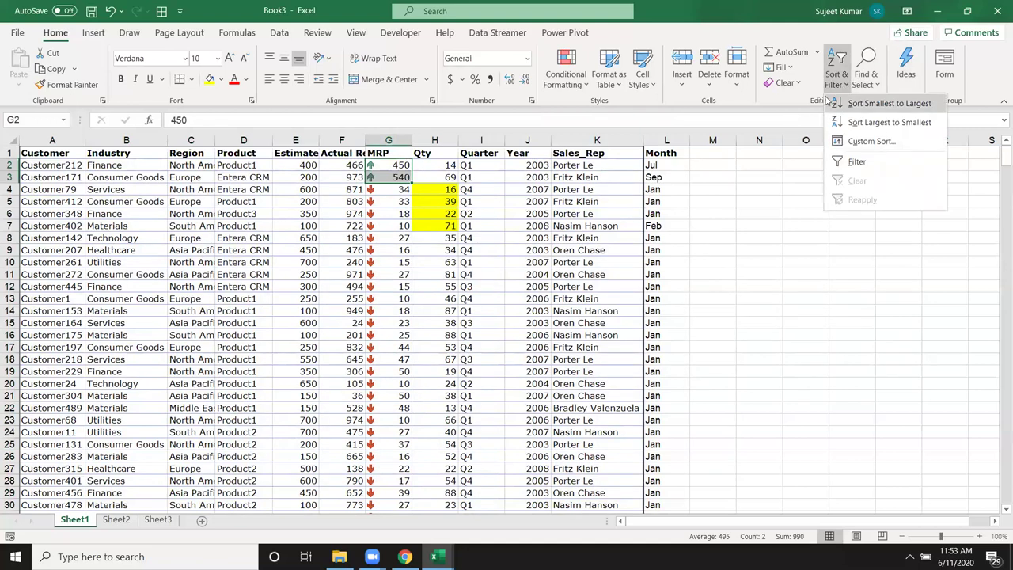
pyautogui.click(850, 140)
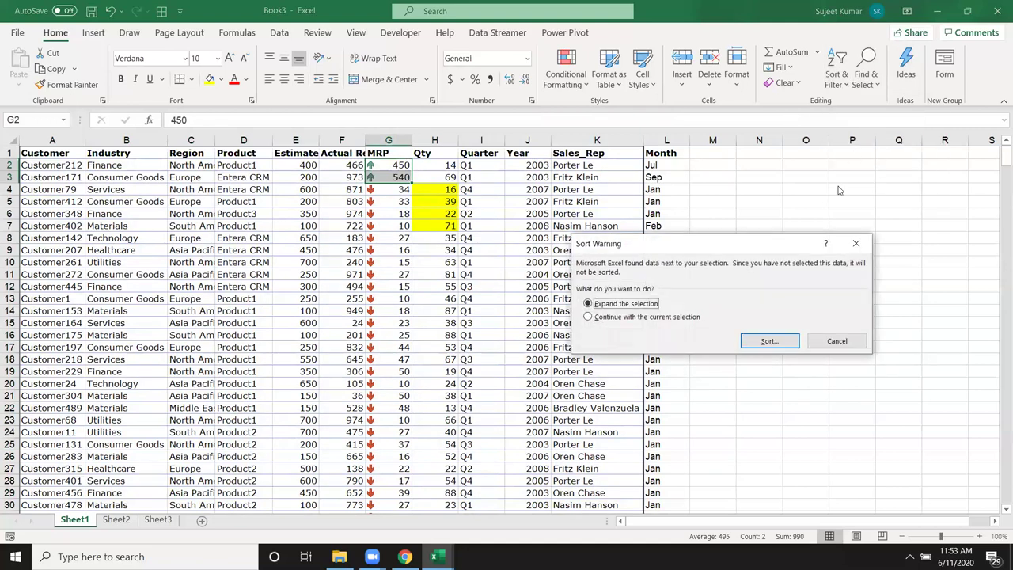
pyautogui.click(862, 337)
# From cell E8, set up a custom sort by Region on Cell Values, A to Z
pyautogui.click(289, 239)
pyautogui.click(845, 86)
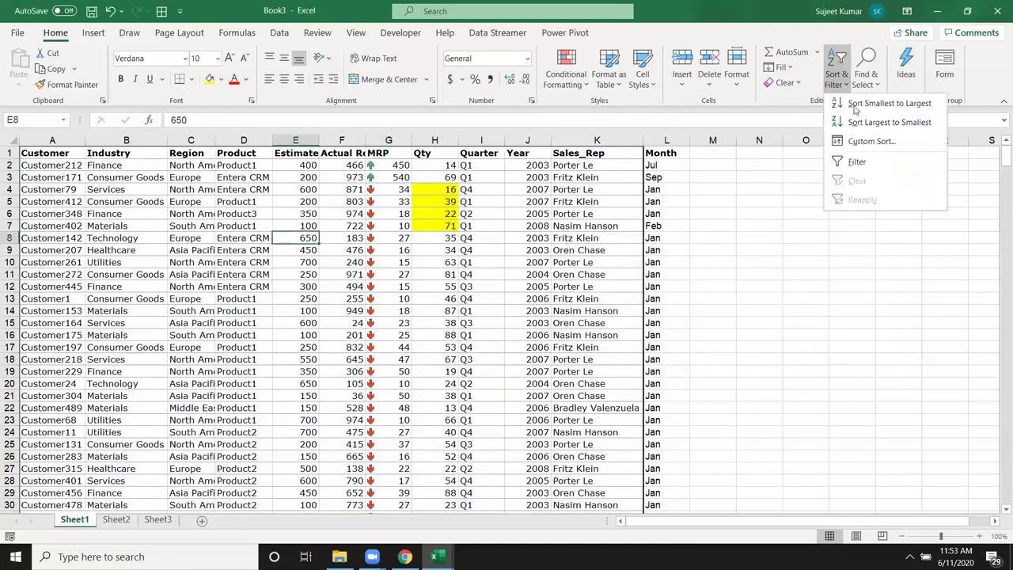
pyautogui.click(863, 149)
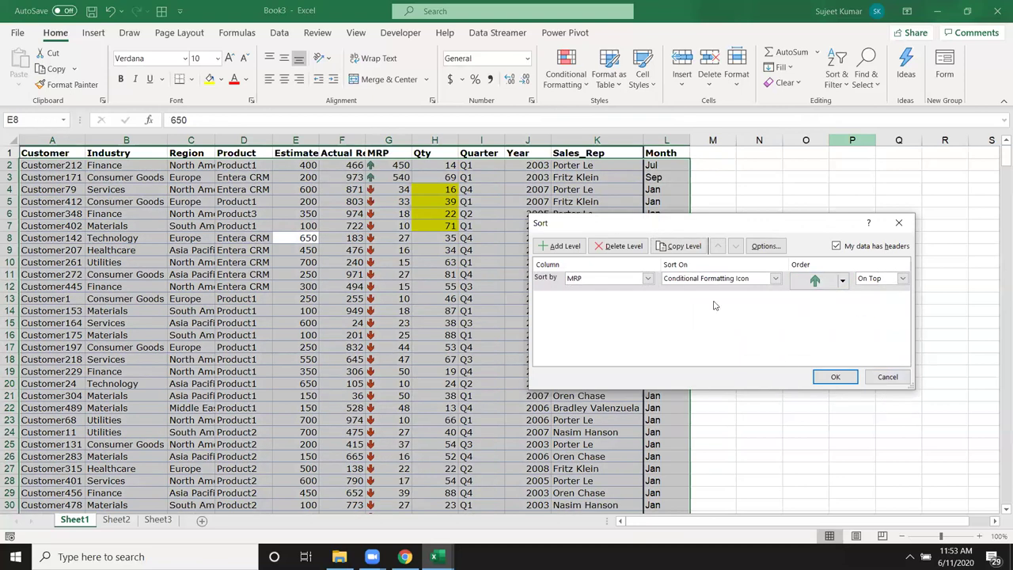
pyautogui.click(602, 281)
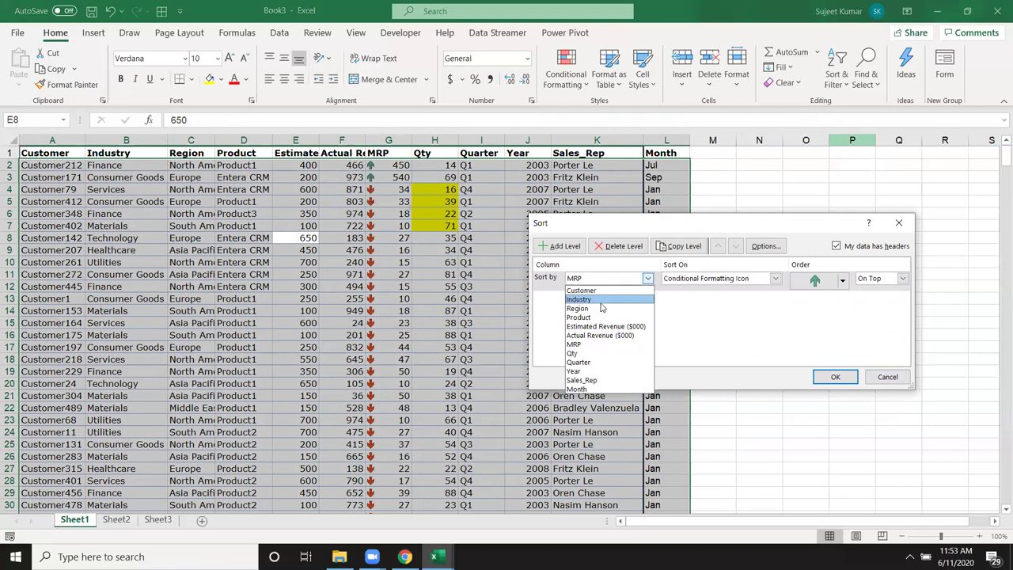
pyautogui.click(602, 309)
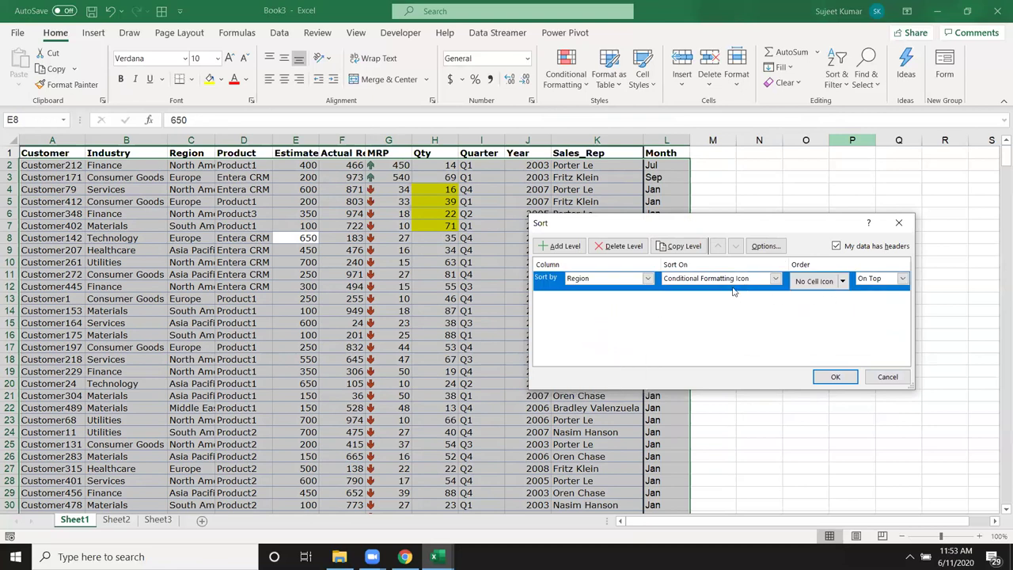
pyautogui.click(708, 282)
pyautogui.click(704, 290)
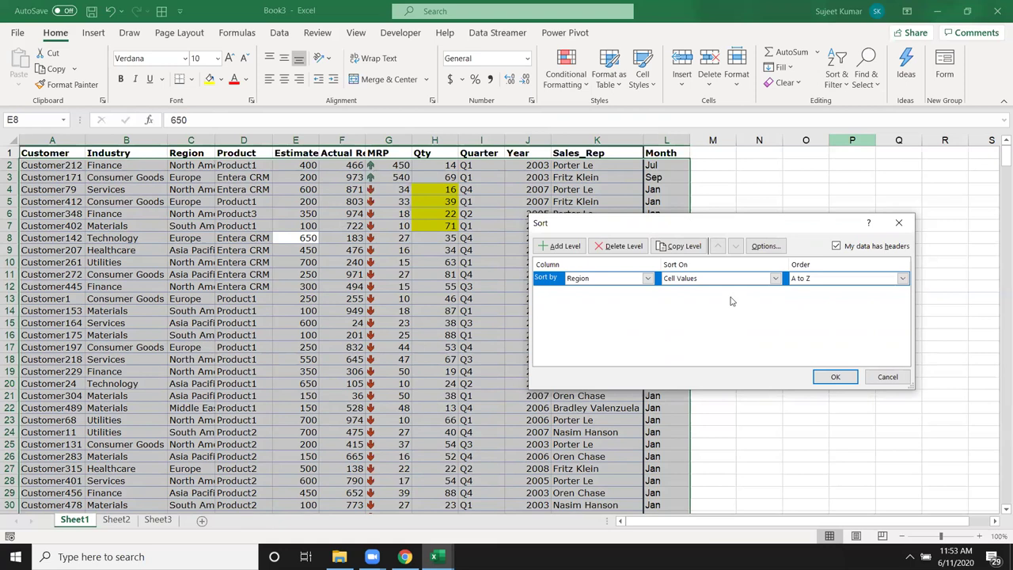
# Turn on Case sensitive in the sort options and apply the Region A to Z sort
pyautogui.click(758, 251)
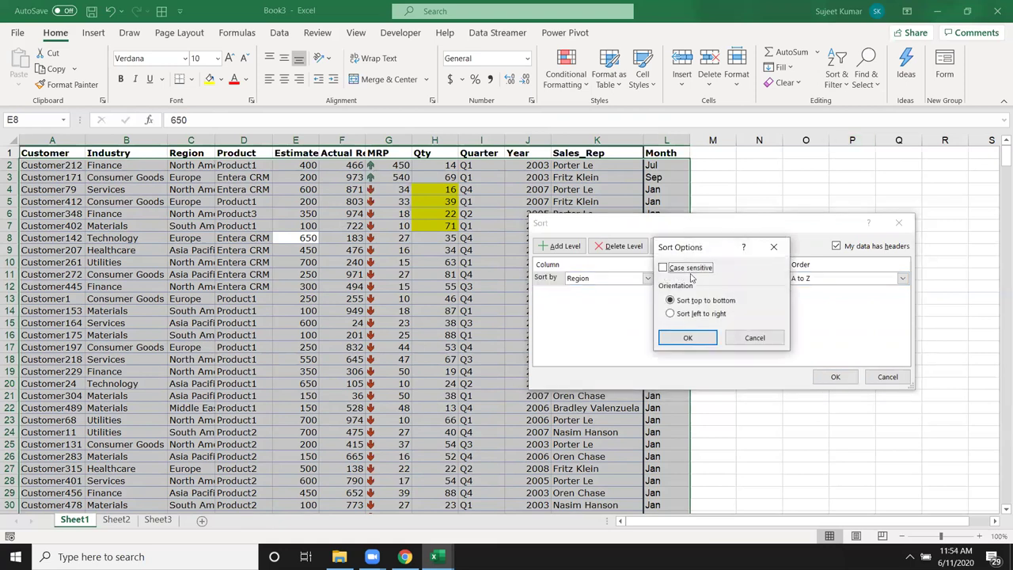
pyautogui.click(663, 268)
pyautogui.click(690, 338)
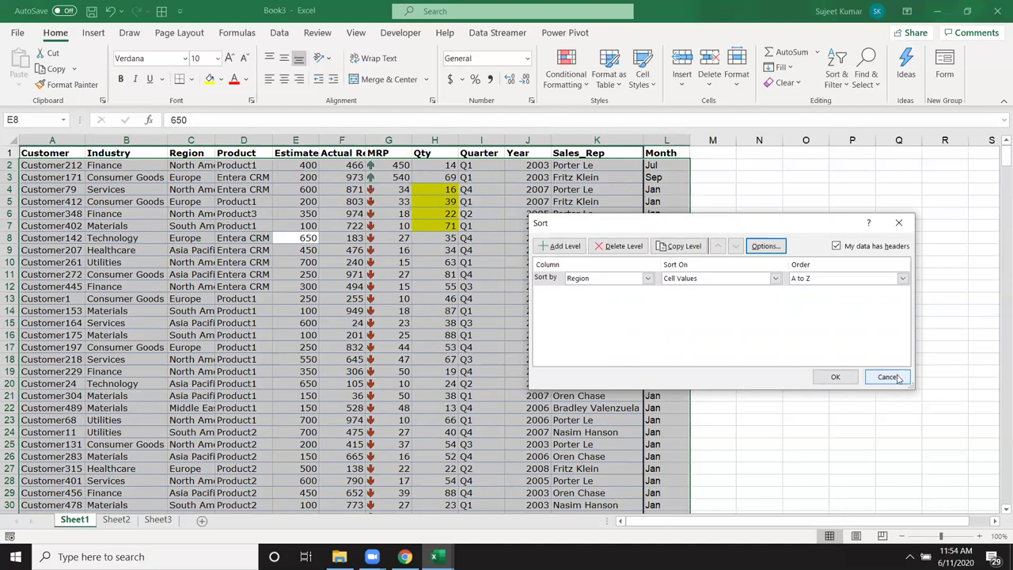
pyautogui.click(831, 388)
# Check the sorted table by selecting D9, the Industry values in column B, and row 8
pyautogui.click(224, 250)
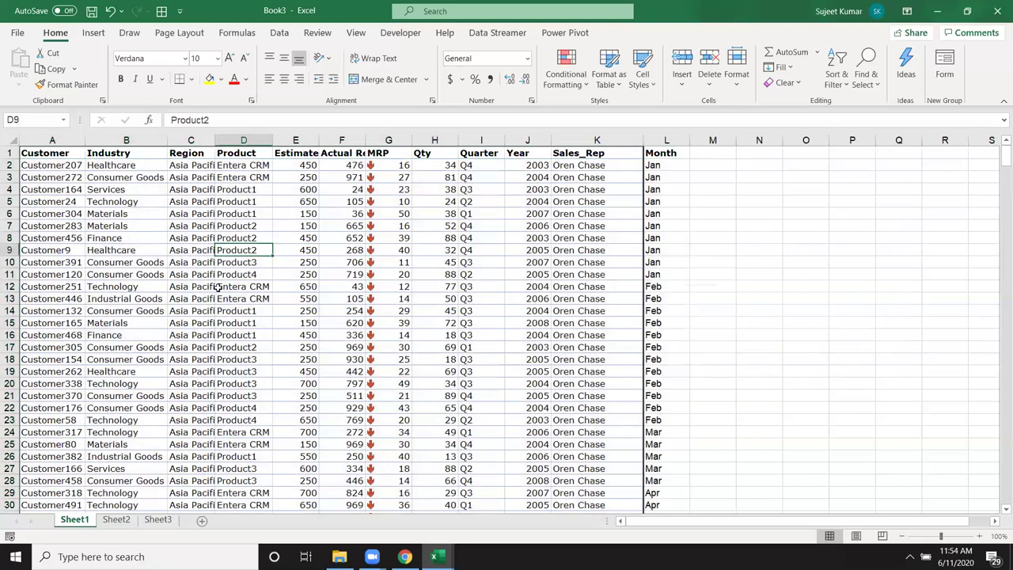
pyautogui.moveTo(123, 152); pyautogui.dragTo(122, 362)
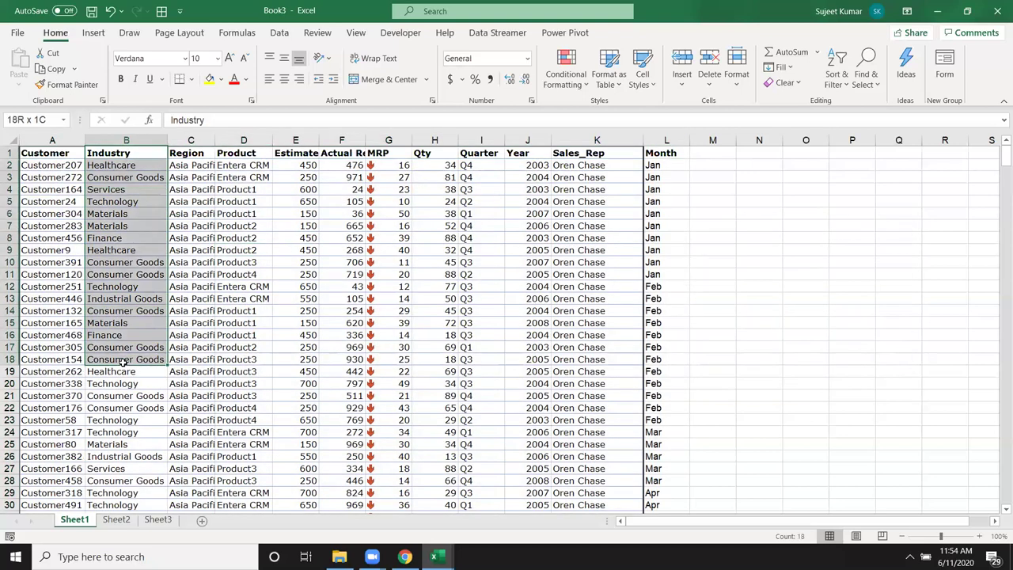
pyautogui.moveTo(47, 237); pyautogui.dragTo(556, 234)
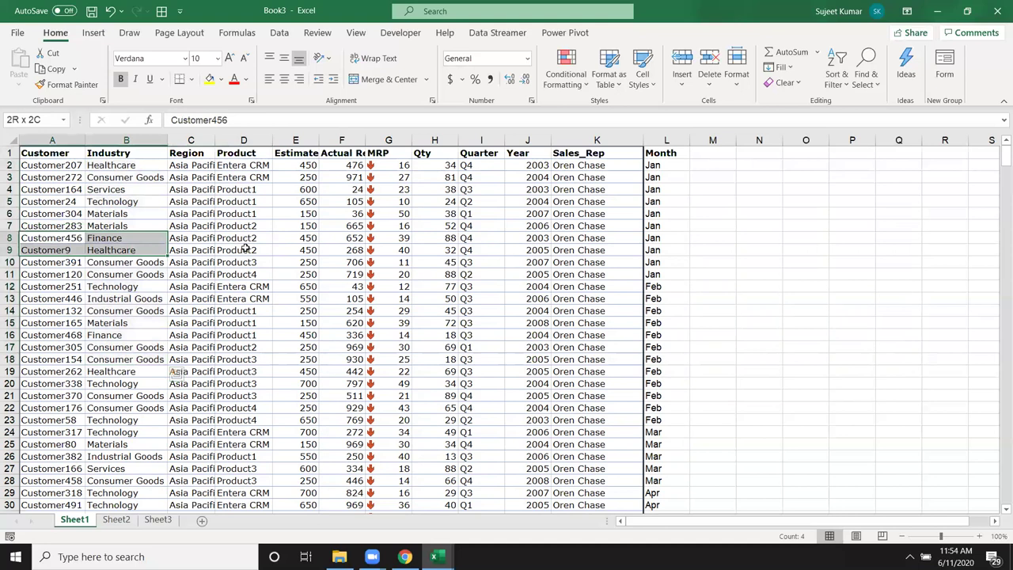
pyautogui.click(124, 523)
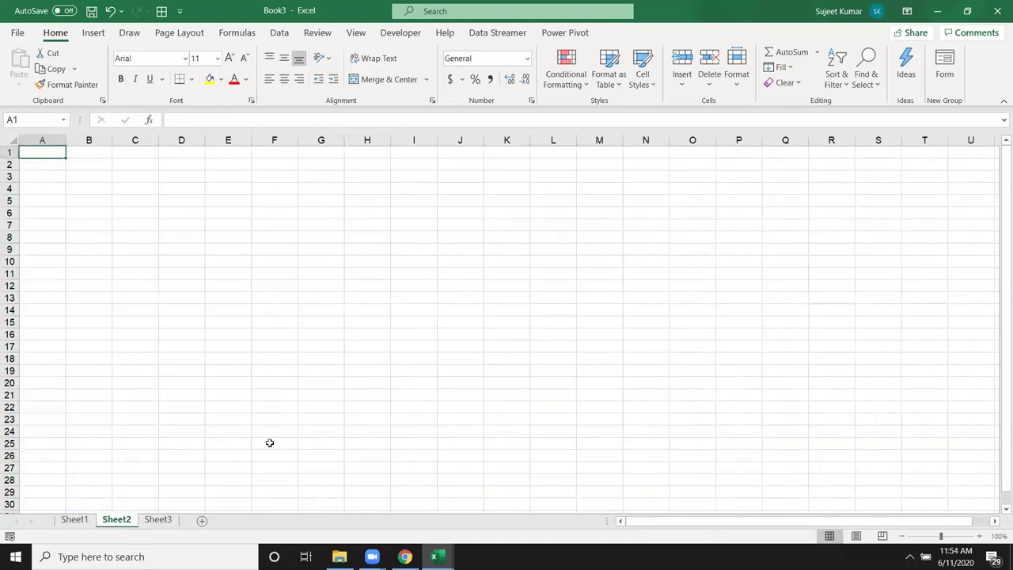
# Label cell A1 'Name' and cell A2 'Sales' on Sheet2
pyautogui.write('Name')
pyautogui.press('Return')
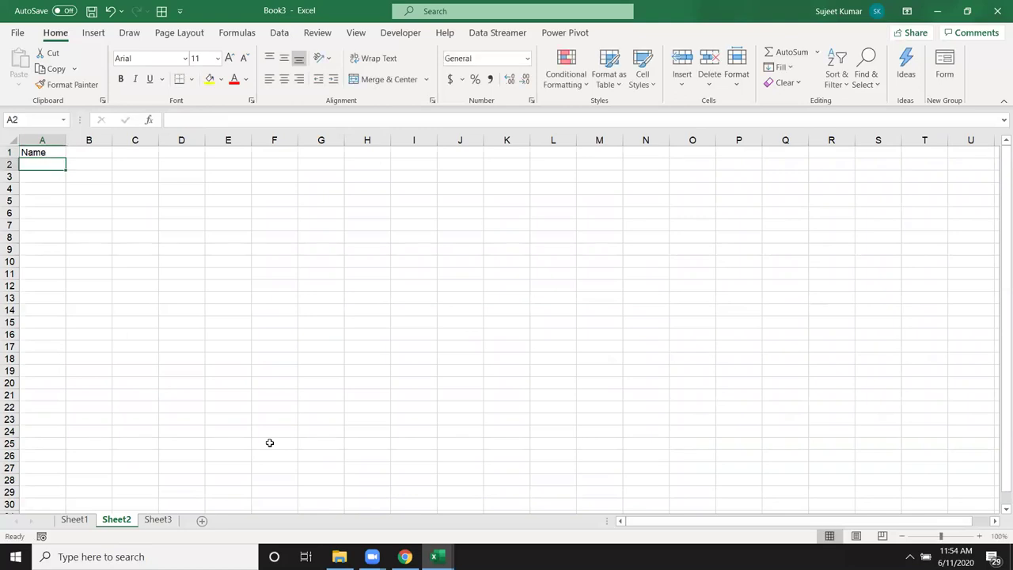
pyautogui.write('Puj')
pyautogui.press('BackSpace')
pyautogui.write('Sales')
pyautogui.press('Return')
pyautogui.press('Up')
pyautogui.press('Up')
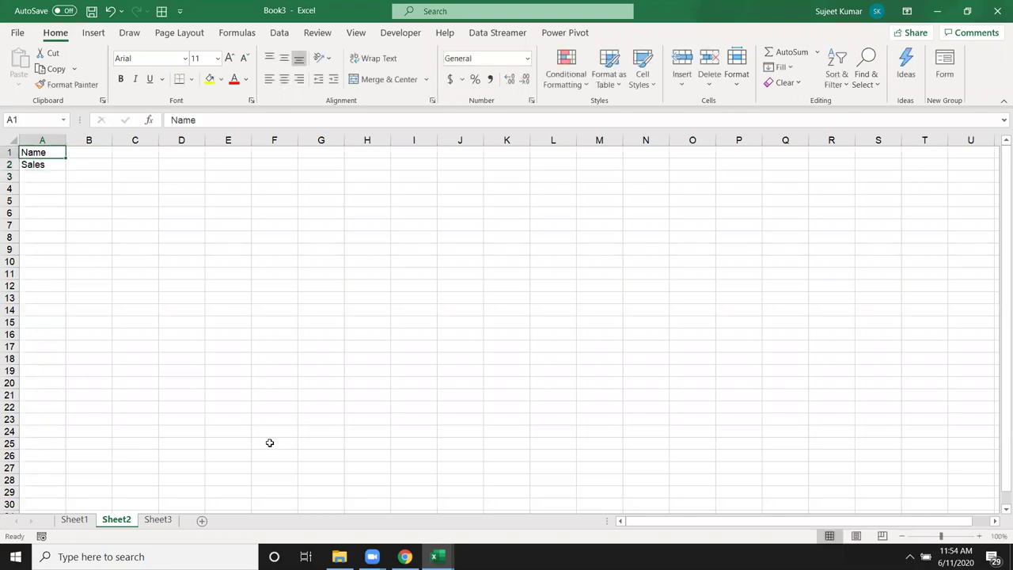
pyautogui.press('Right')
# Enter 'Puja' in B1 and autofill the names across to I1
pyautogui.write('Puja')
pyautogui.press('Return')
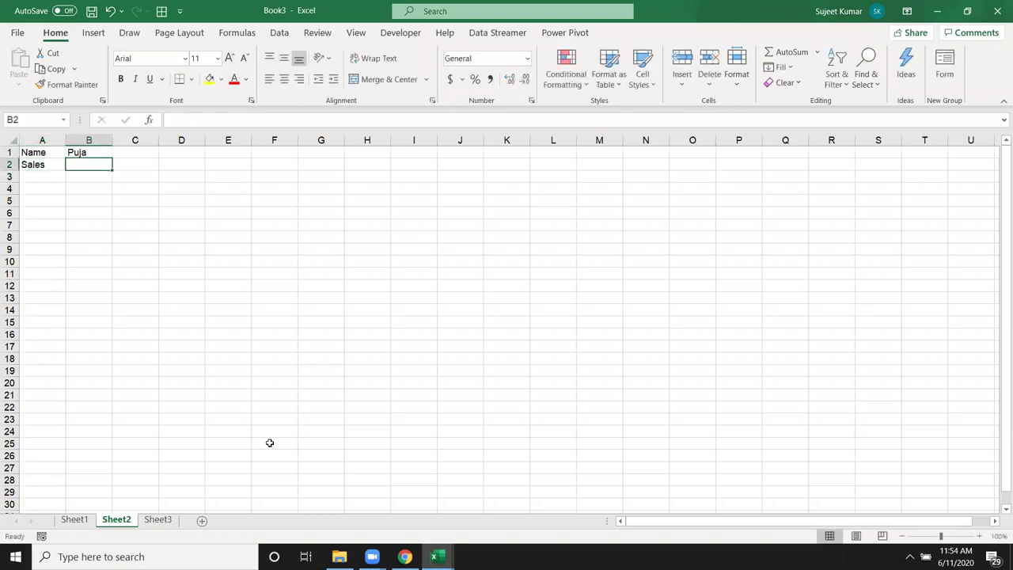
pyautogui.click(109, 152)
pyautogui.moveTo(112, 158); pyautogui.dragTo(430, 156)
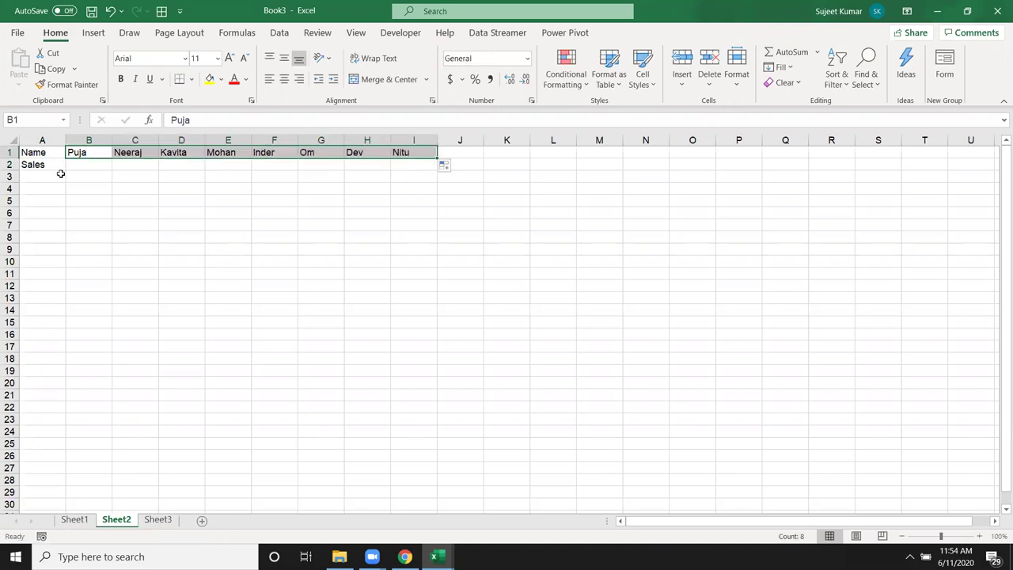
# Enter sales figures 85, 69, 85, 78, 63, 85, 45, 36 in B2:I2 and select the block
pyautogui.click(92, 167)
pyautogui.write('8')
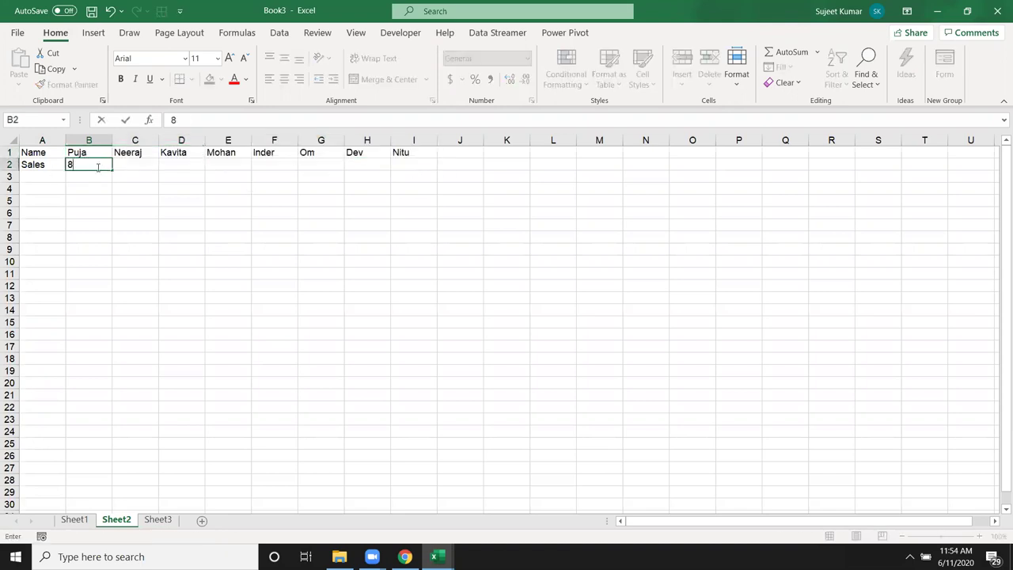
pyautogui.write('5')
pyautogui.press('Tab')
pyautogui.write('69')
pyautogui.press('Tab')
pyautogui.write('85')
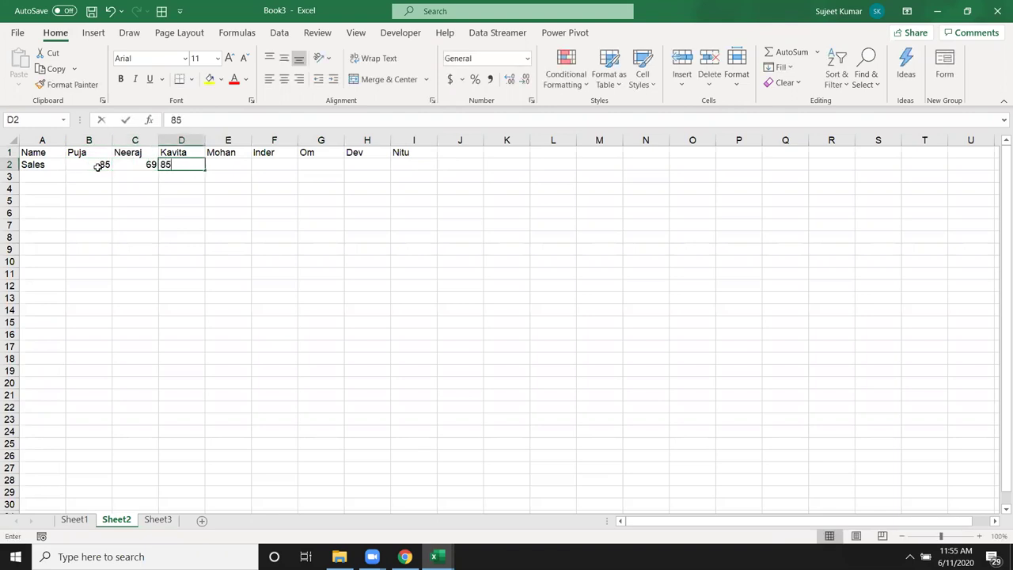
pyautogui.press('Tab')
pyautogui.write('78')
pyautogui.press('Tab')
pyautogui.write('63')
pyautogui.press('Tab')
pyautogui.write('85')
pyautogui.press('Tab')
pyautogui.write('45')
pyautogui.hotkey('ctrl', 'Return')
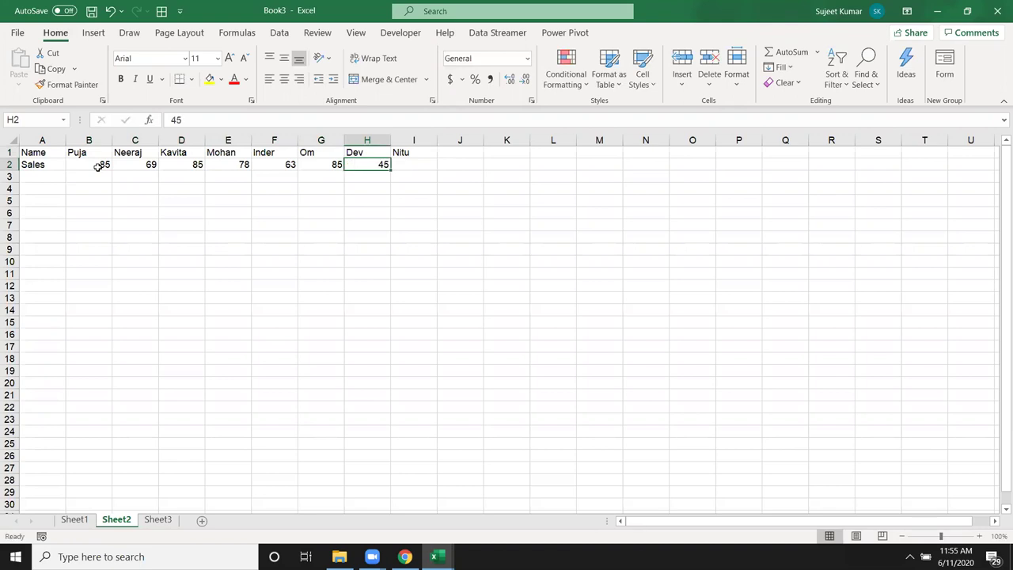
pyautogui.press('Tab')
pyautogui.write('36')
pyautogui.press('Tab')
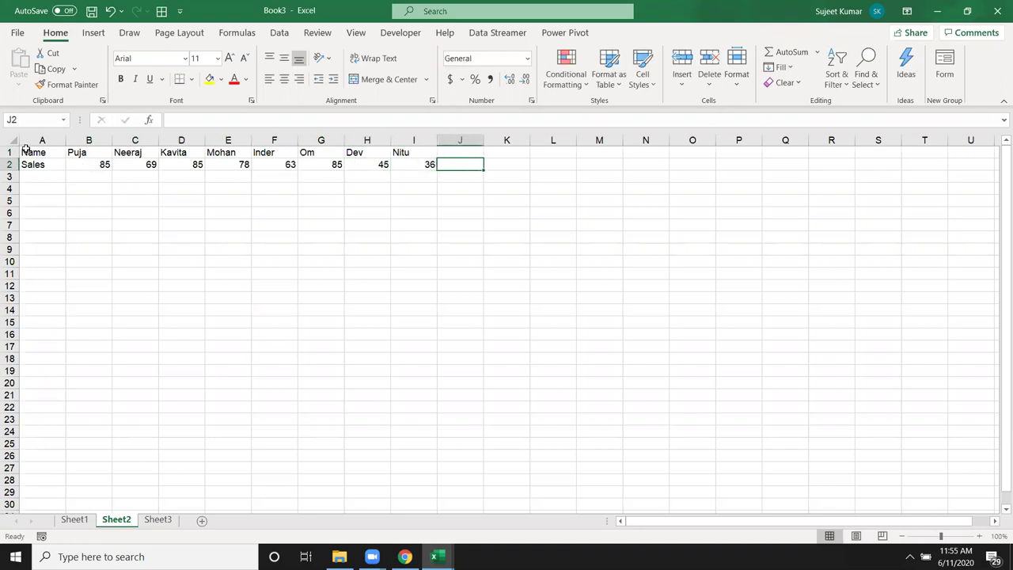
pyautogui.moveTo(26, 152); pyautogui.dragTo(423, 163)
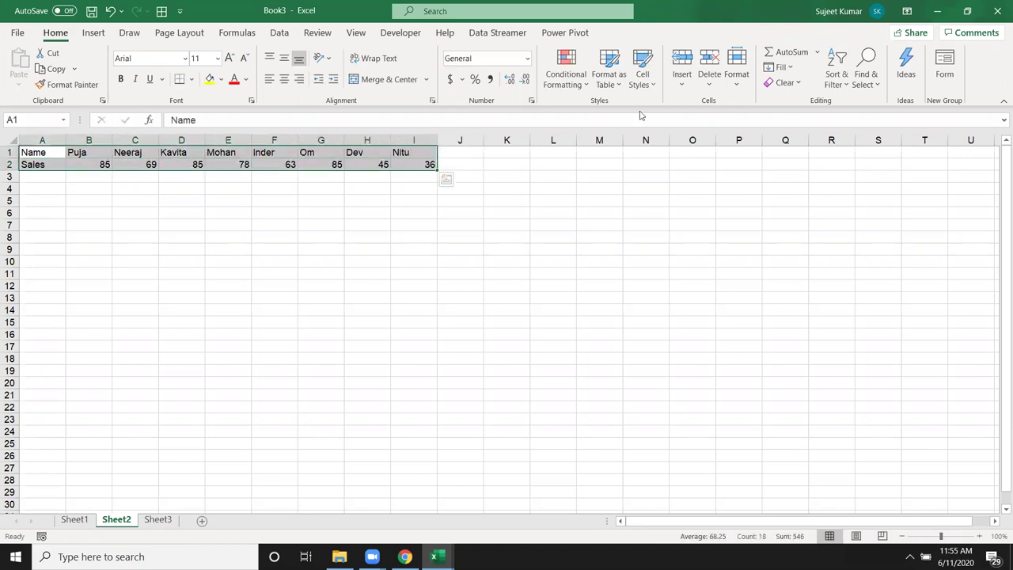
pyautogui.click(837, 70)
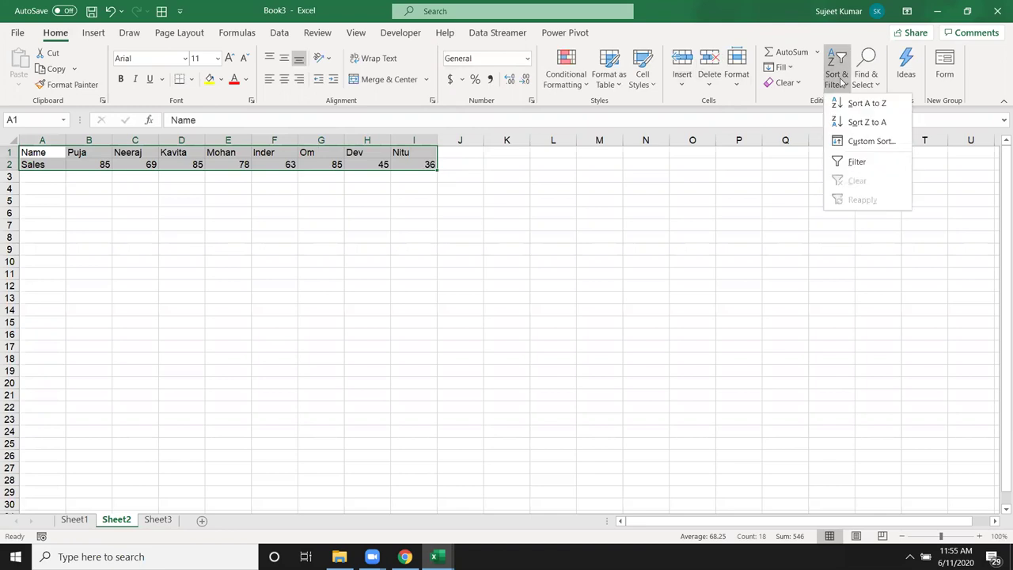
pyautogui.click(870, 149)
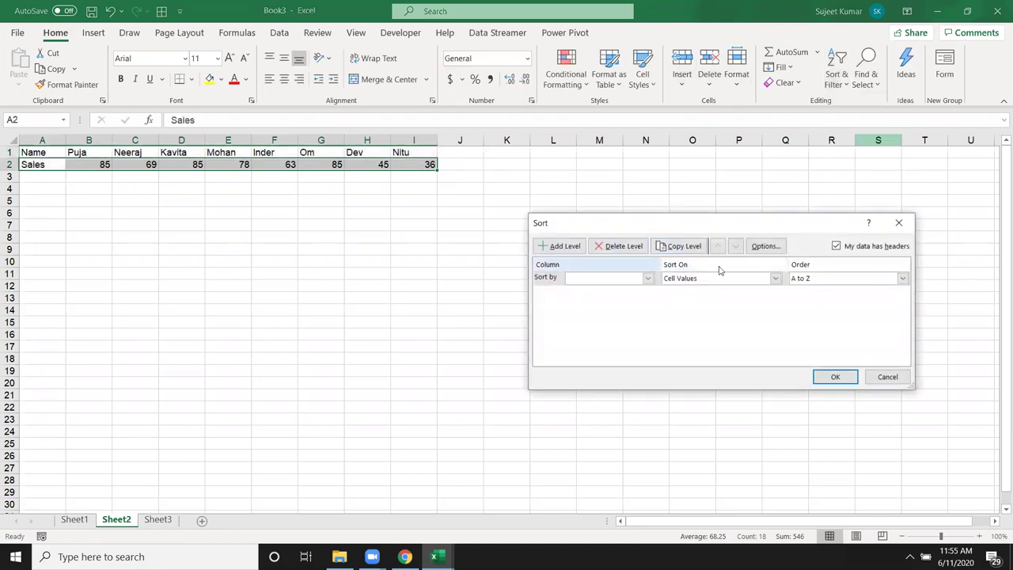
pyautogui.click(766, 247)
pyautogui.click(711, 316)
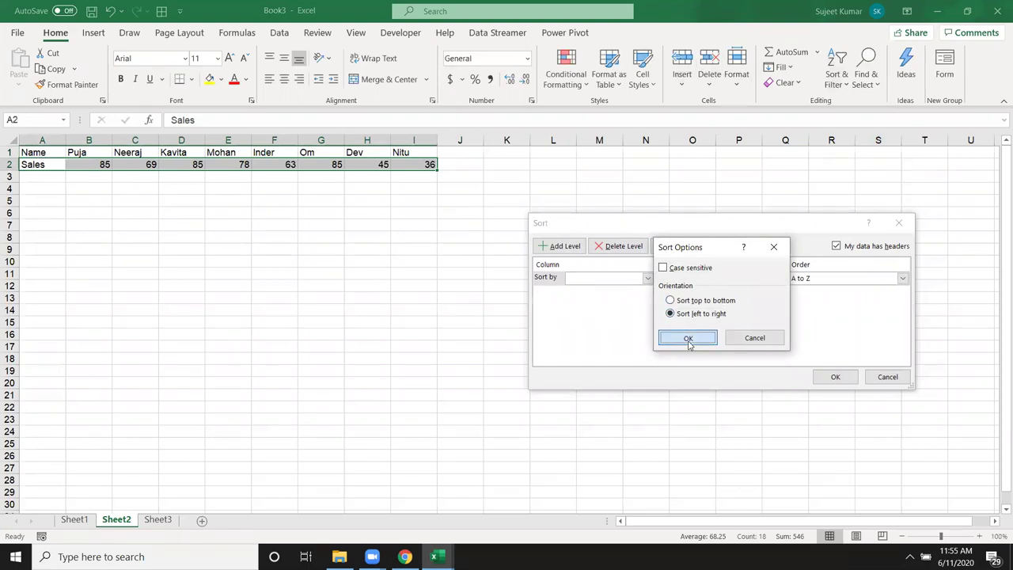
pyautogui.click(688, 342)
pyautogui.click(618, 279)
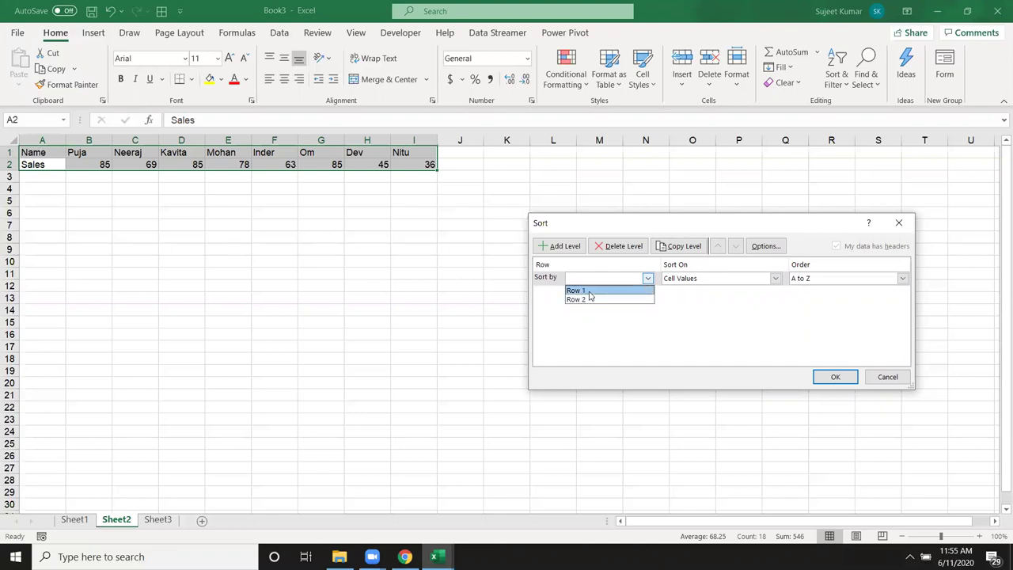
pyautogui.click(590, 299)
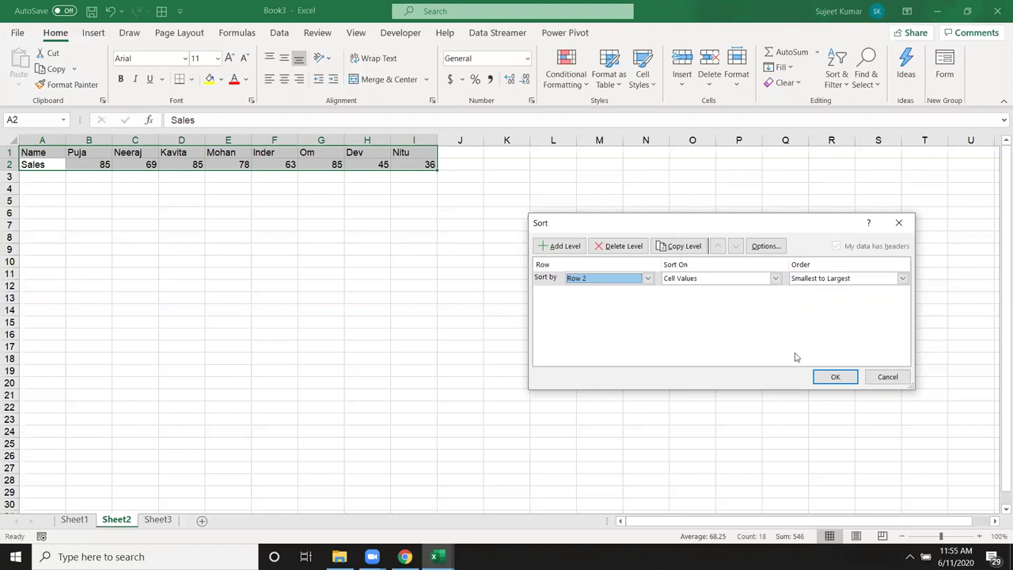
pyautogui.click(834, 377)
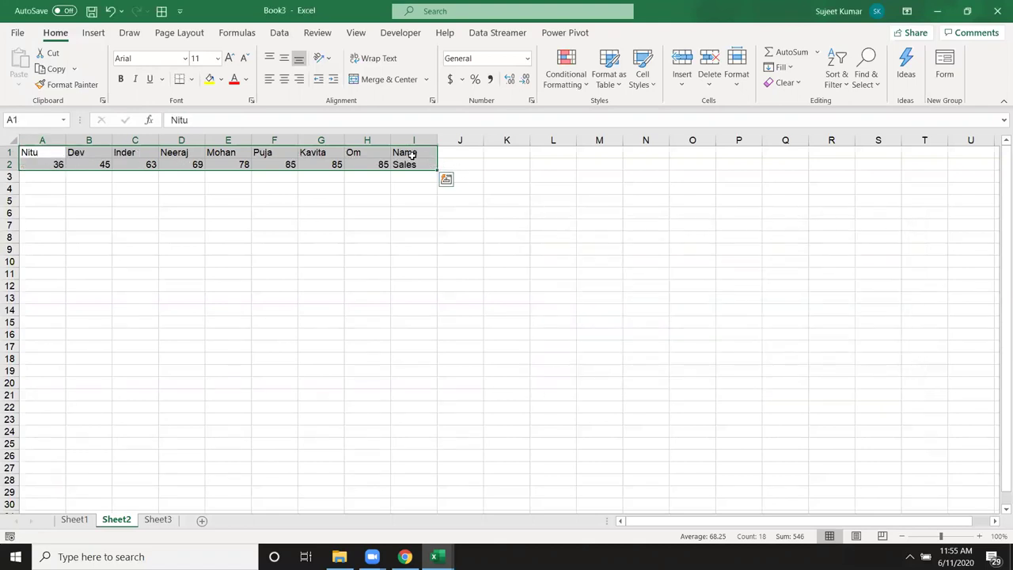
pyautogui.click(294, 284)
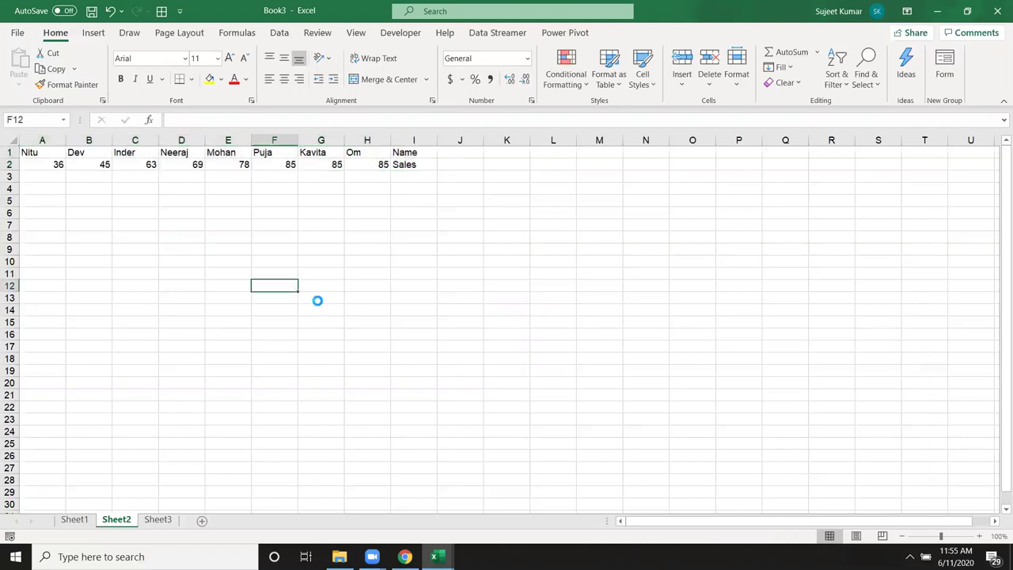
pyautogui.hotkey('ctrl', 'z')
pyautogui.click(215, 187)
pyautogui.moveTo(79, 154); pyautogui.dragTo(408, 166)
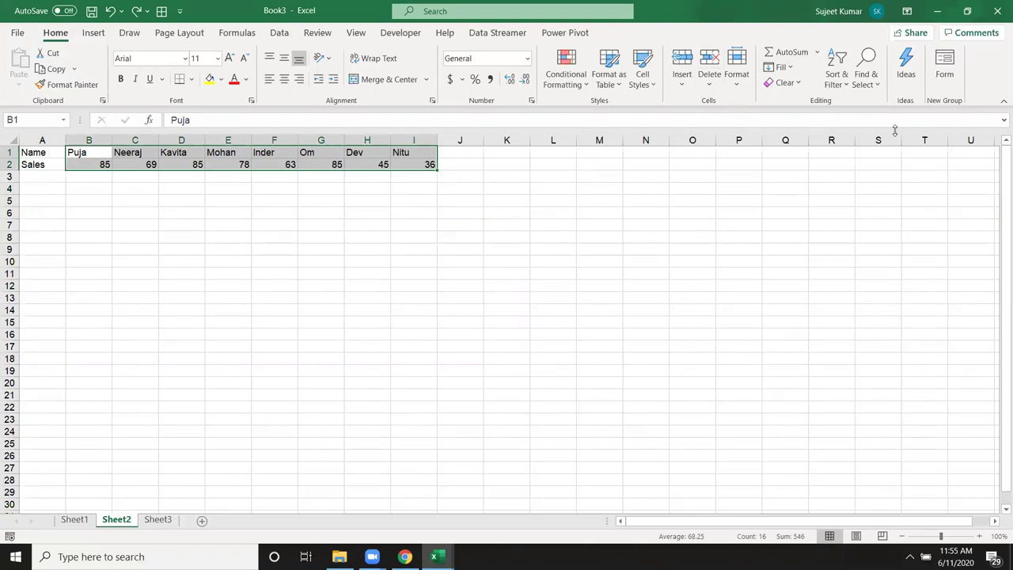
# Sort B1:I2 left to right by Row 1, A to Z, so names run Dev to Puja
pyautogui.click(840, 90)
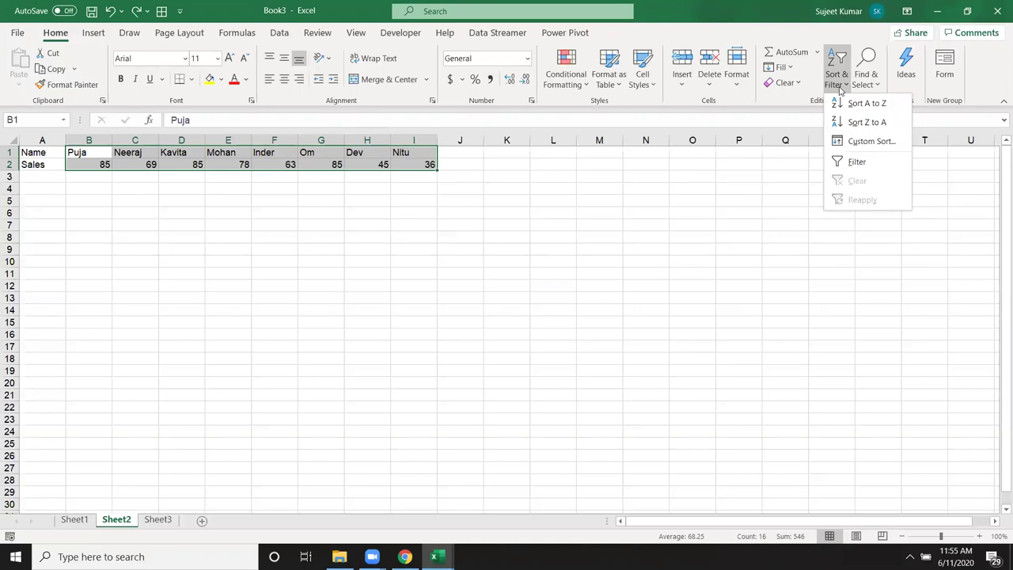
pyautogui.click(867, 146)
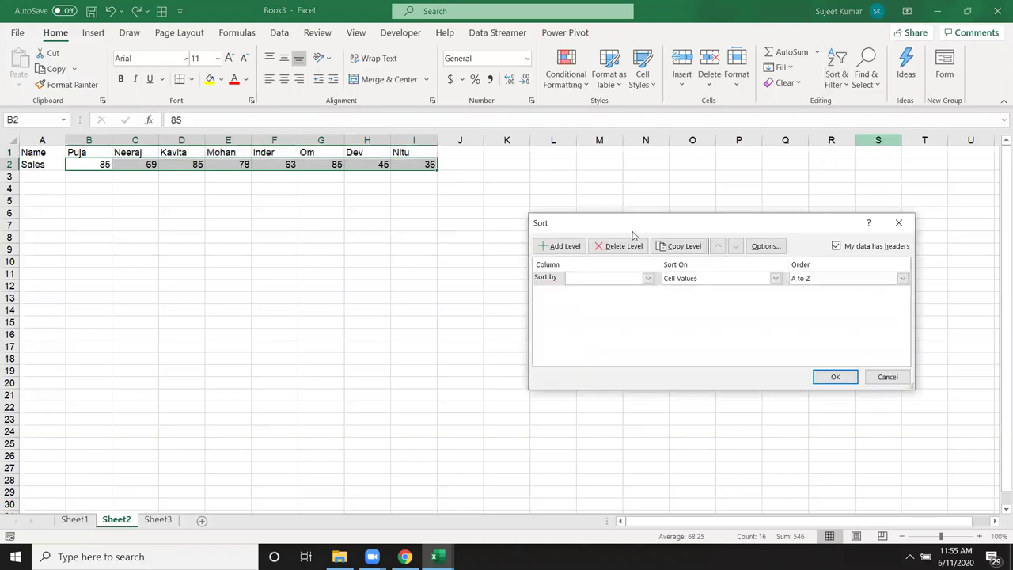
pyautogui.moveTo(631, 233); pyautogui.dragTo(507, 228)
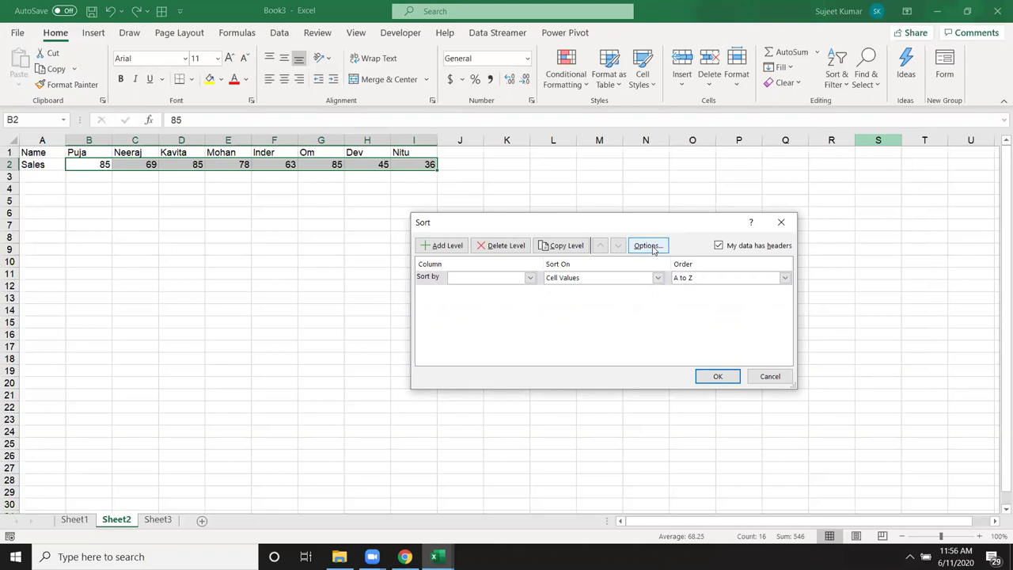
pyautogui.click(458, 278)
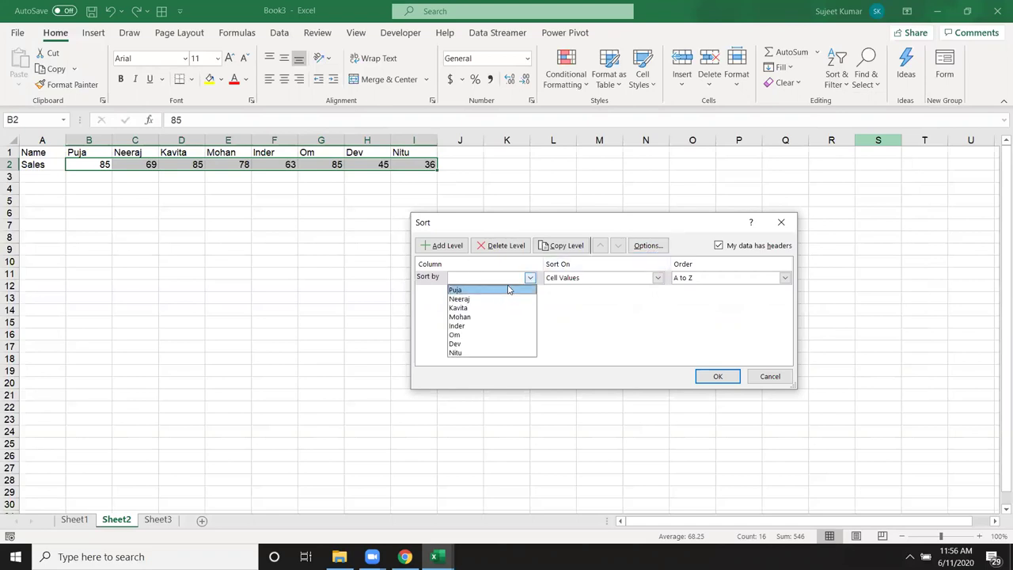
pyautogui.click(655, 249)
pyautogui.click(655, 248)
pyautogui.click(670, 313)
pyautogui.click(687, 337)
pyautogui.click(465, 278)
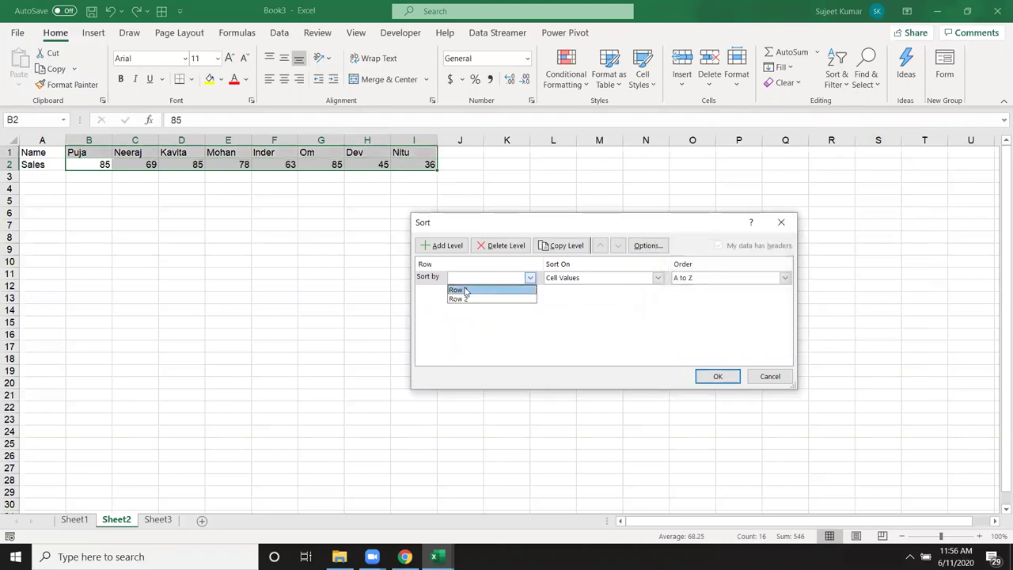
pyautogui.click(465, 291)
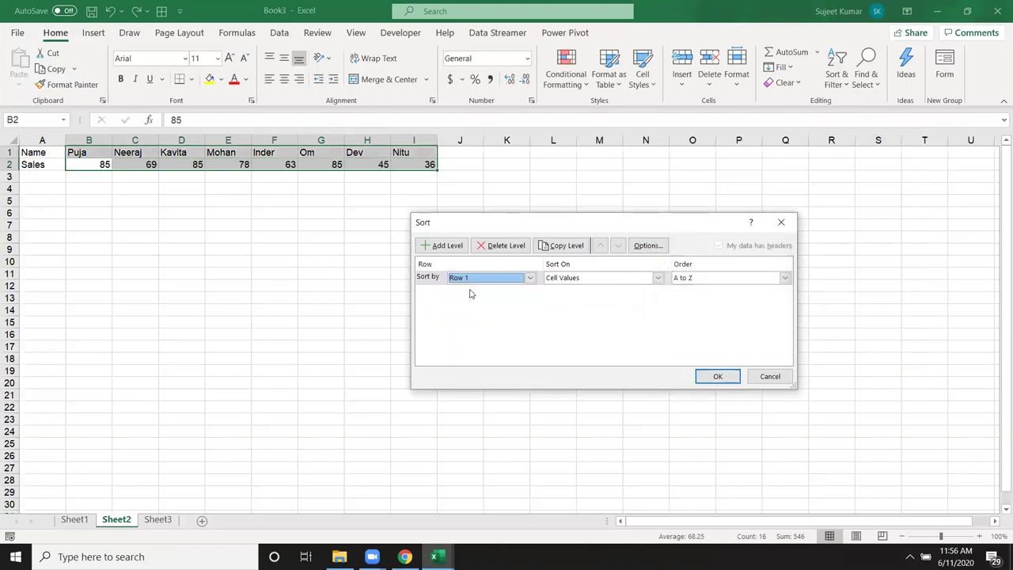
pyautogui.click(707, 377)
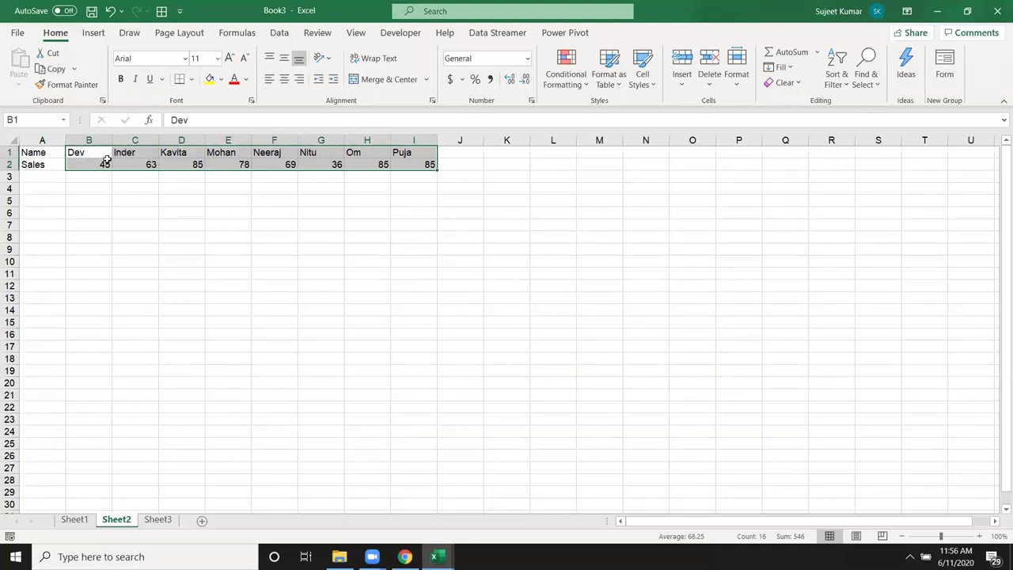
# Review the sorted names, glance at Sheet1 and Sheet3, then select columns B through E on Sheet2
pyautogui.moveTo(89, 154); pyautogui.dragTo(431, 166)
pyautogui.moveTo(77, 151); pyautogui.dragTo(420, 150)
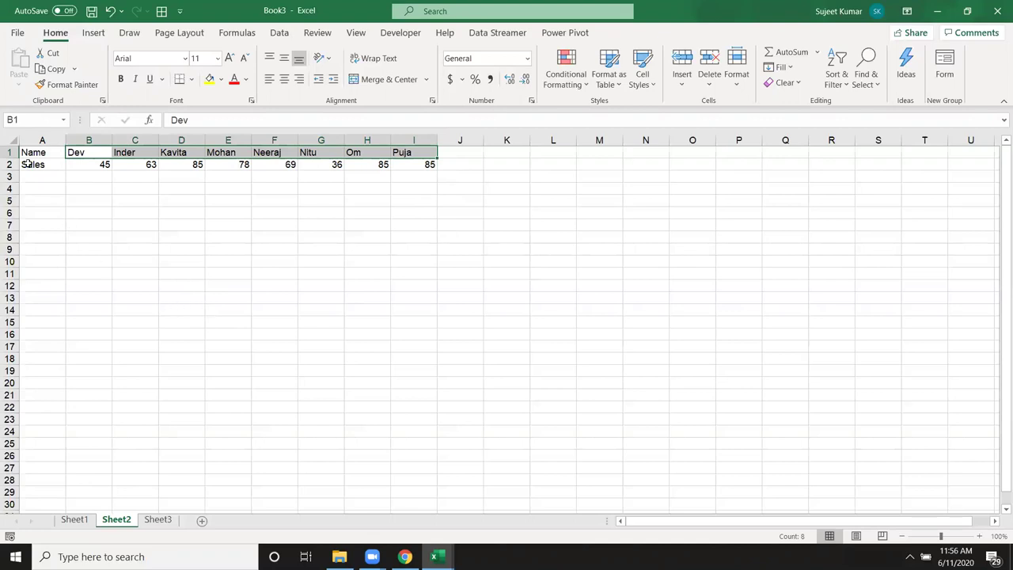
pyautogui.click(76, 520)
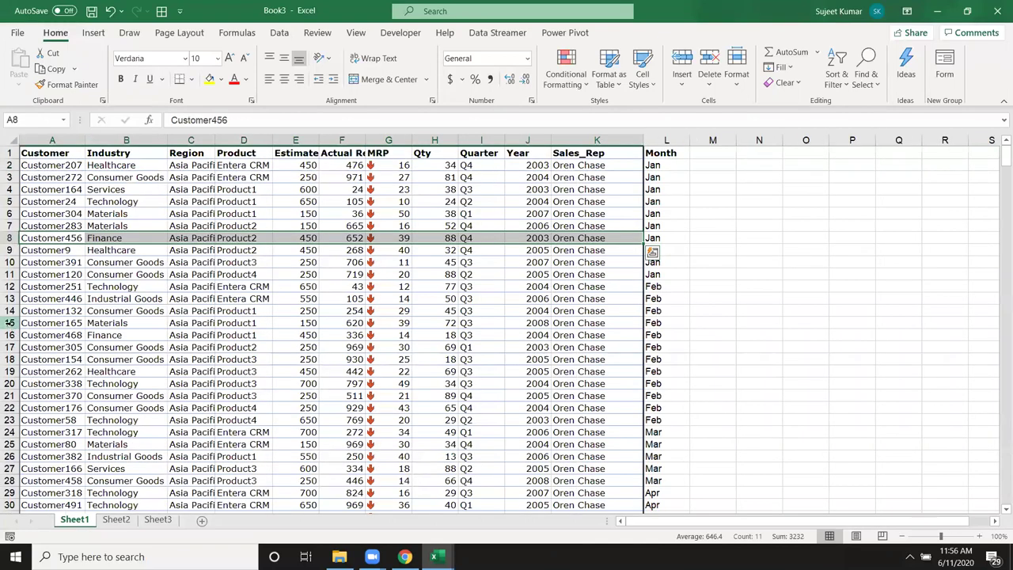
pyautogui.click(11, 323)
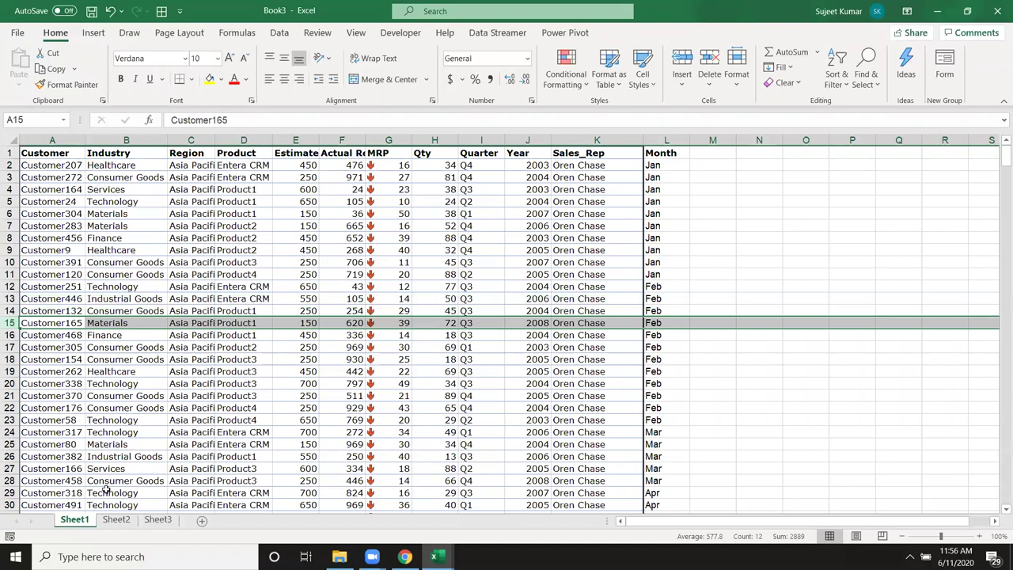
pyautogui.click(117, 520)
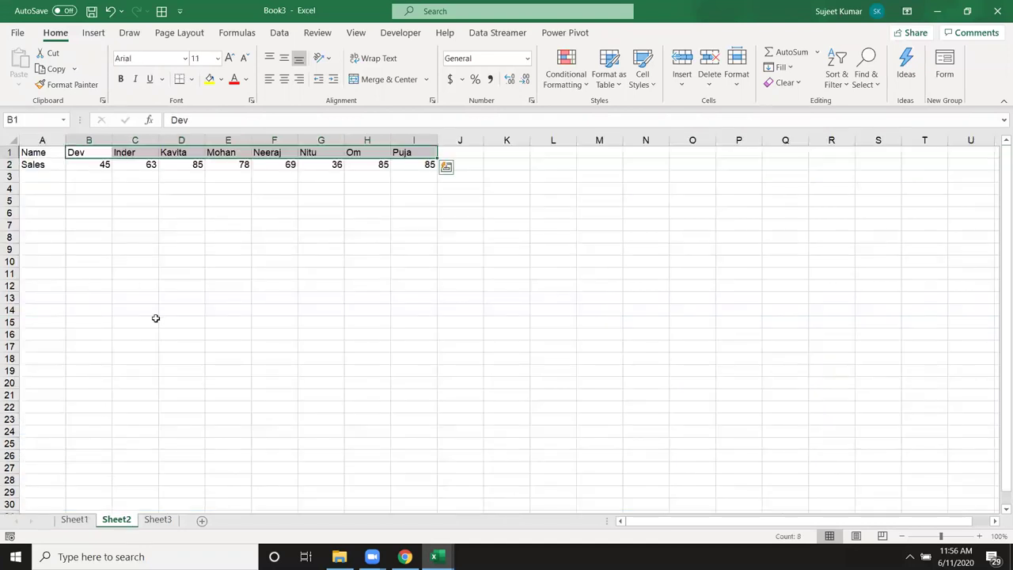
pyautogui.click(154, 519)
pyautogui.click(116, 520)
pyautogui.click(91, 138)
pyautogui.click(136, 138)
pyautogui.click(182, 138)
pyautogui.click(228, 138)
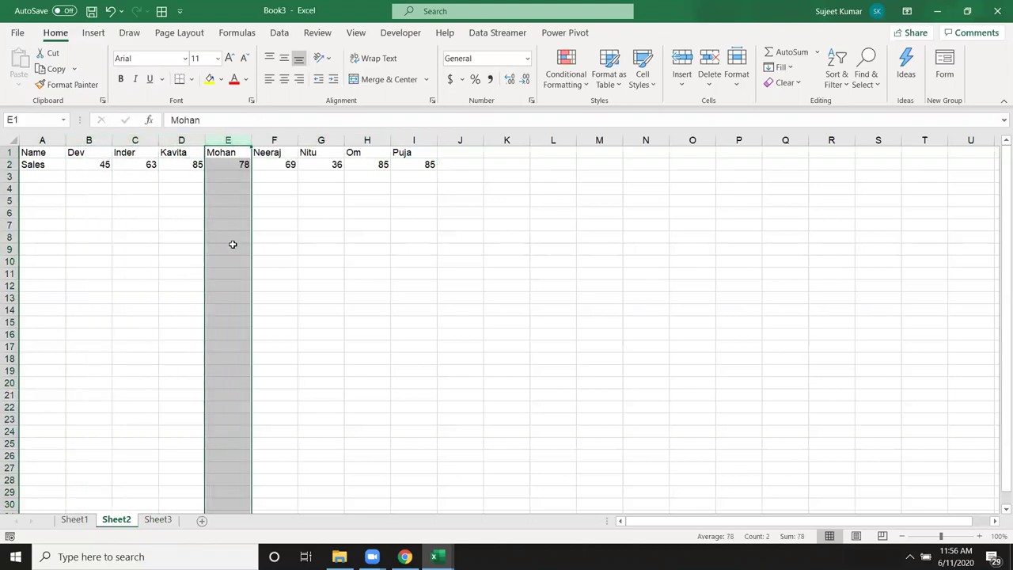
pyautogui.click(174, 250)
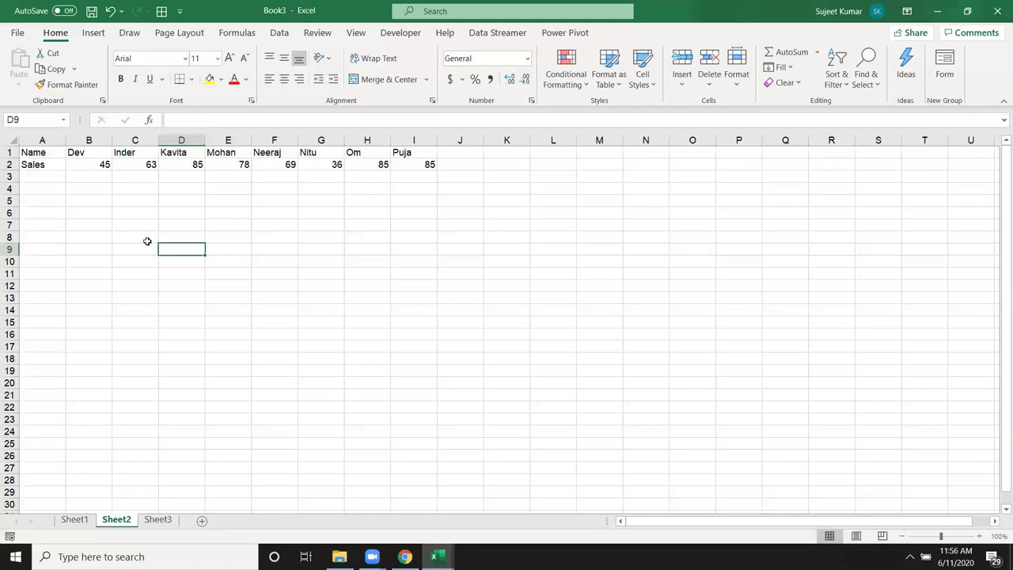
pyautogui.click(71, 519)
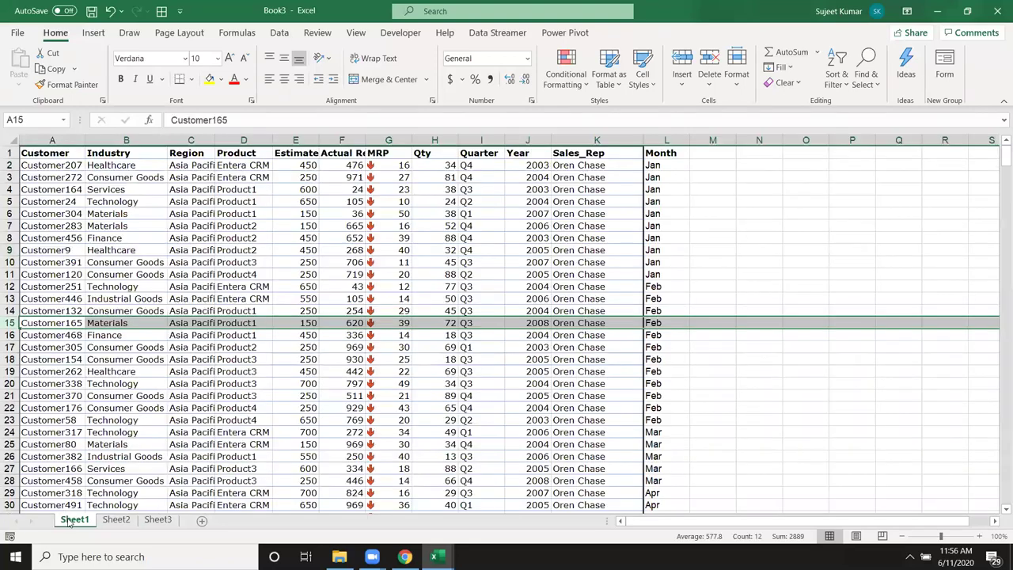
pyautogui.click(563, 214)
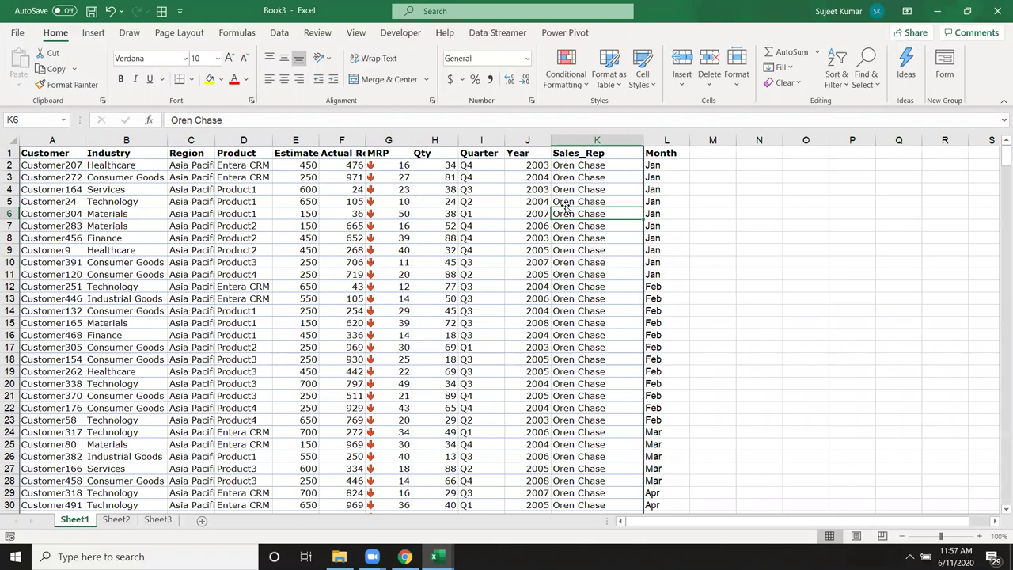
pyautogui.press('Up')
pyautogui.press('Up')
pyautogui.press('Up')
pyautogui.press('Up')
pyautogui.press('Up')
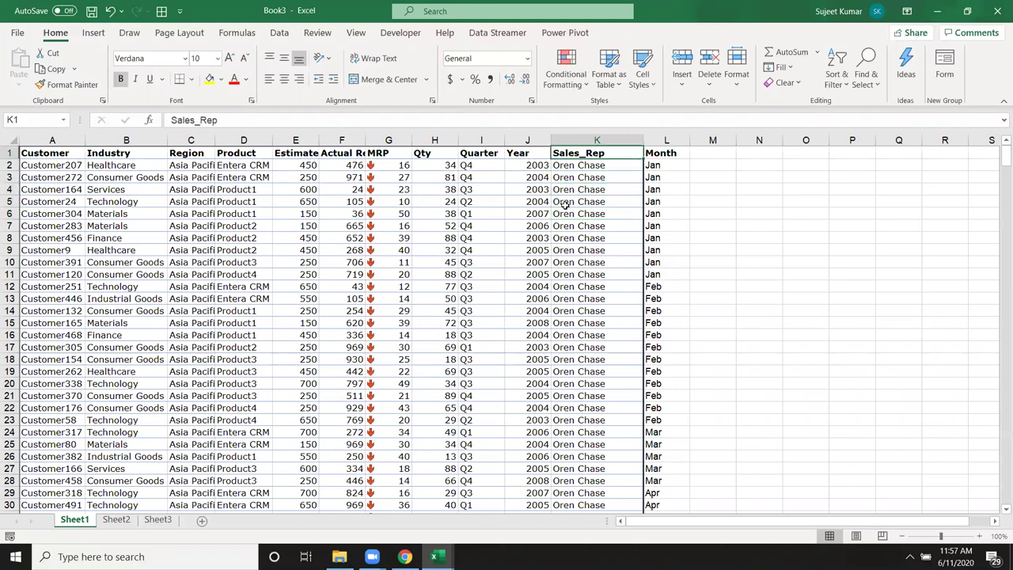
pyautogui.press('Down')
pyautogui.press('Down')
pyautogui.hotkey('shift', 'space')
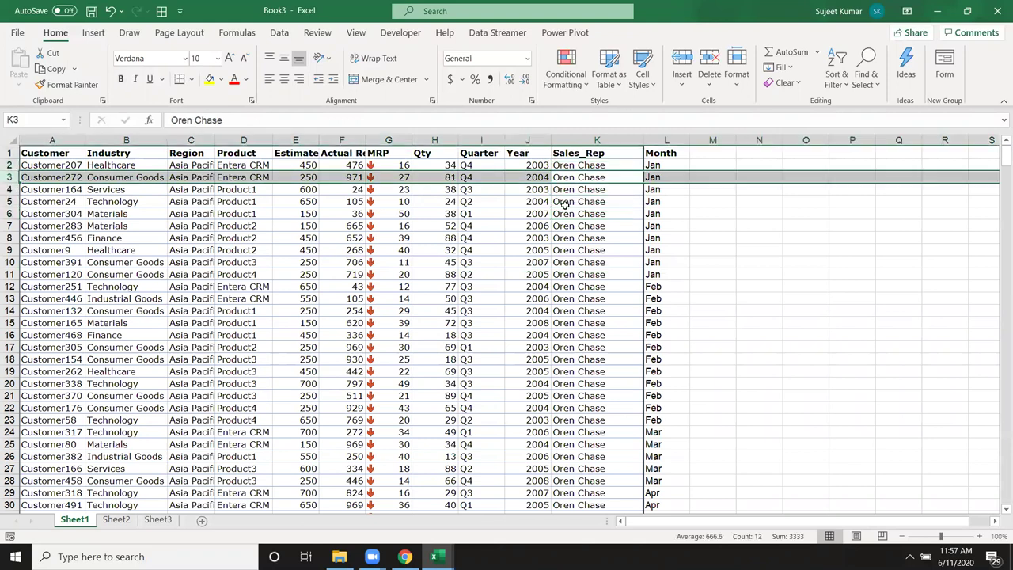
pyautogui.hotkey('ctrl', 'shift', '=')
pyautogui.press('Down')
pyautogui.press('Down')
pyautogui.hotkey('shift', 'space')
pyautogui.hotkey('ctrl', 'shift', '=')
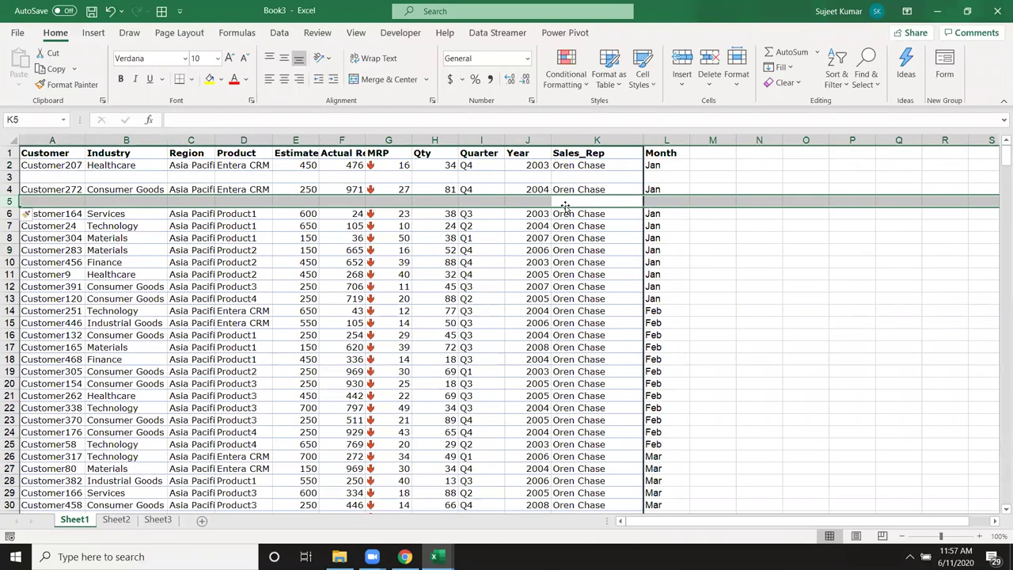
pyautogui.press('Down')
pyautogui.press('Down')
pyautogui.hotkey('shift', 'space')
pyautogui.hotkey('ctrl', 'shift', '=')
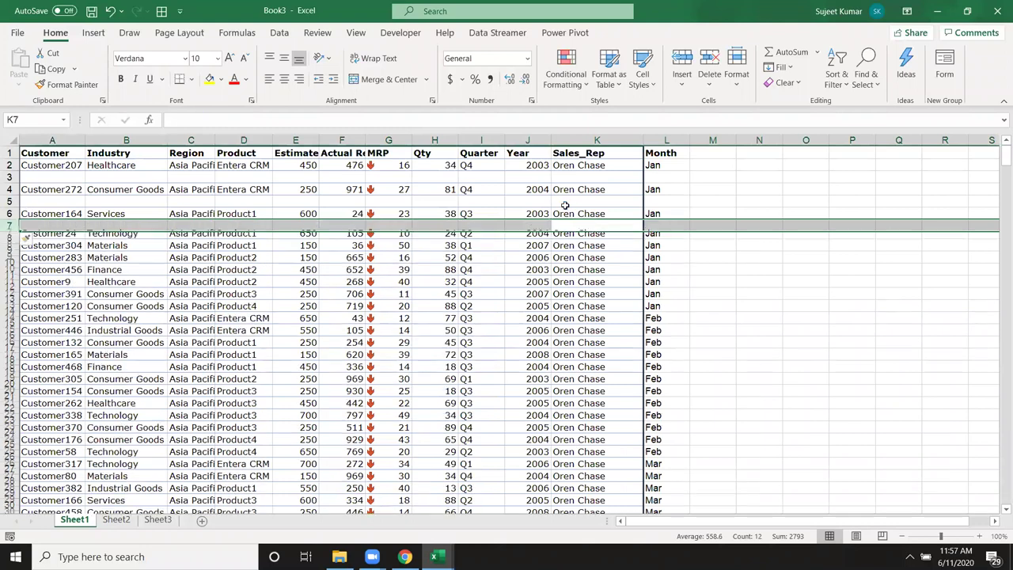
pyautogui.press('Down')
pyautogui.press('Down')
pyautogui.hotkey('ctrl', 'shift', '+')
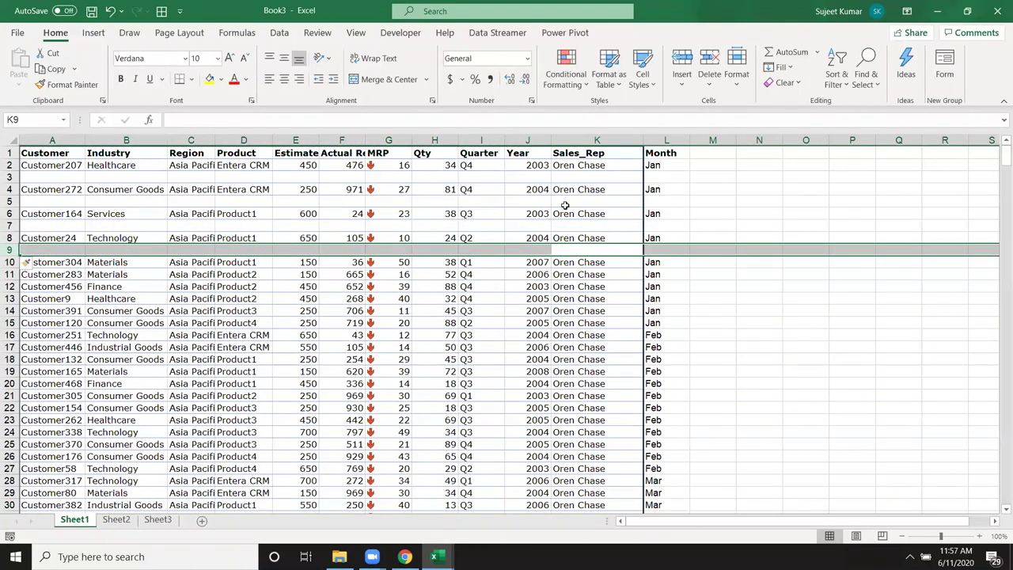
pyautogui.hotkey('ctrl', 'z')
pyautogui.hotkey('ctrl', 'z')
pyautogui.hotkey('ctrl', 'z')
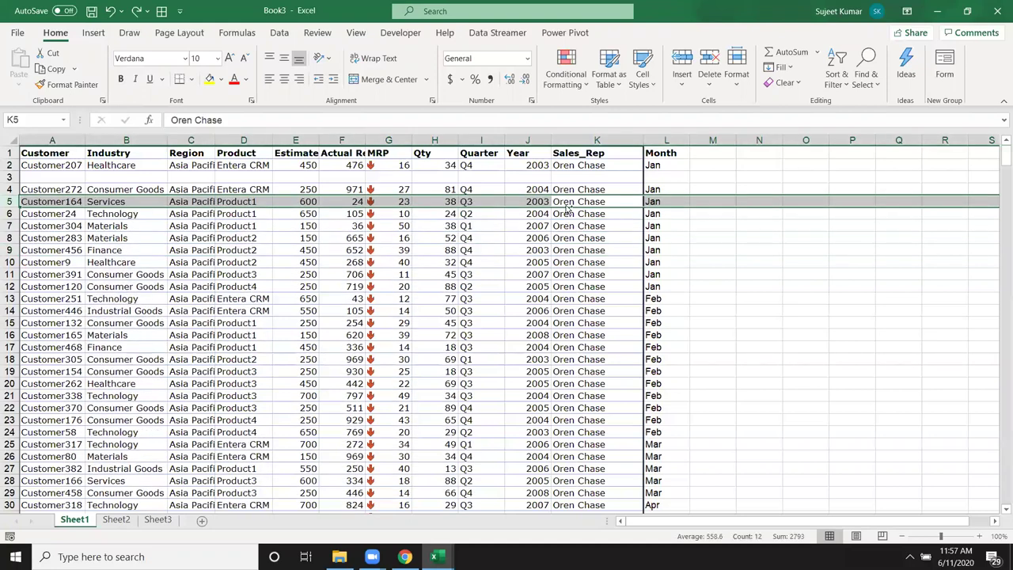
pyautogui.hotkey('ctrl', 'z')
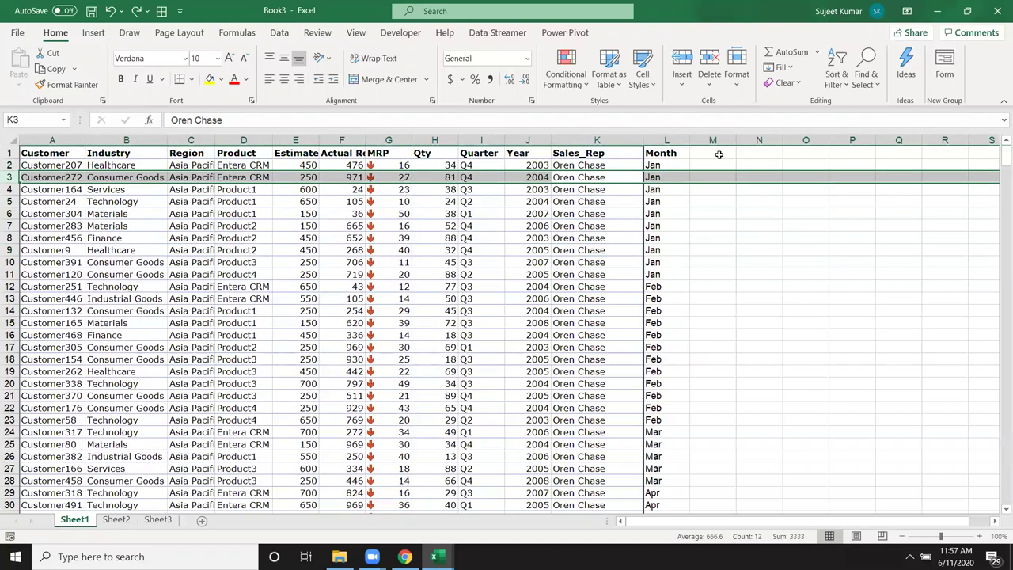
# Add an 'Sr' header after the Month column and switch back to the Book3 workbook
pyautogui.click(718, 154)
pyautogui.write('Sr')
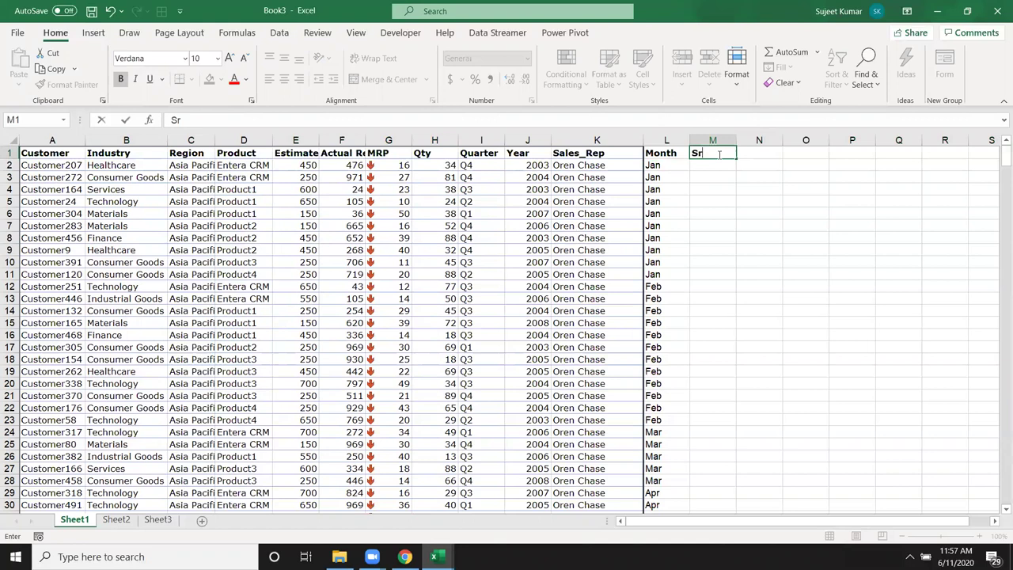
pyautogui.press('Return')
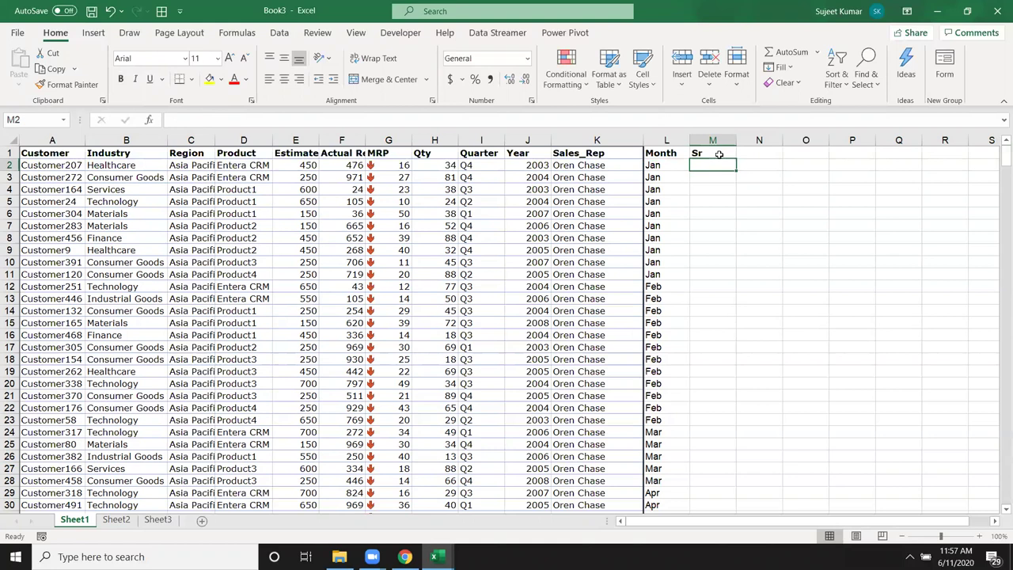
pyautogui.hotkey('ctrl', 'Tab')
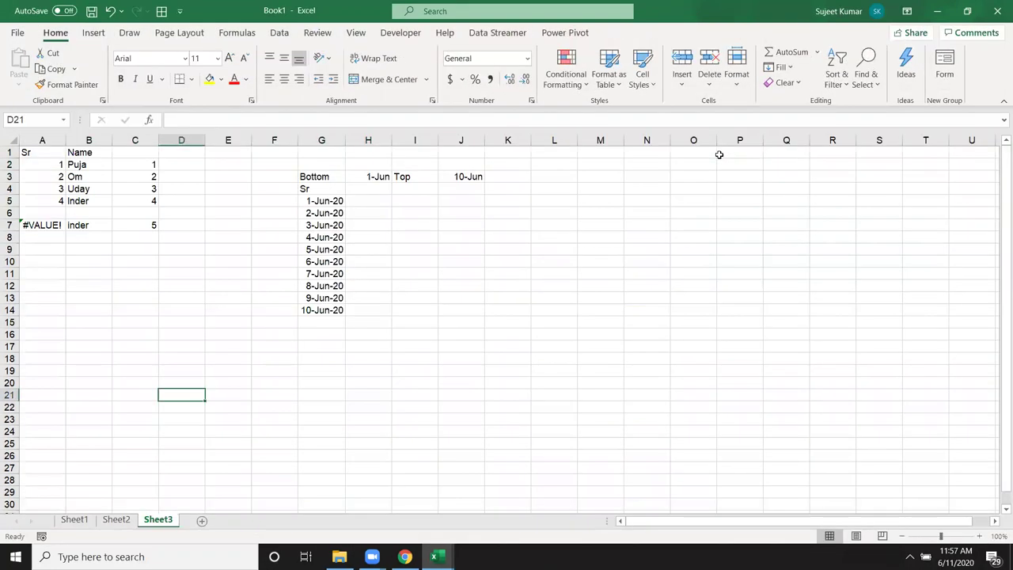
pyautogui.hotkey('ctrl', 'Tab')
pyautogui.hotkey('ctrl', 'shift', 'Right')
pyautogui.hotkey('shift', 'Down')
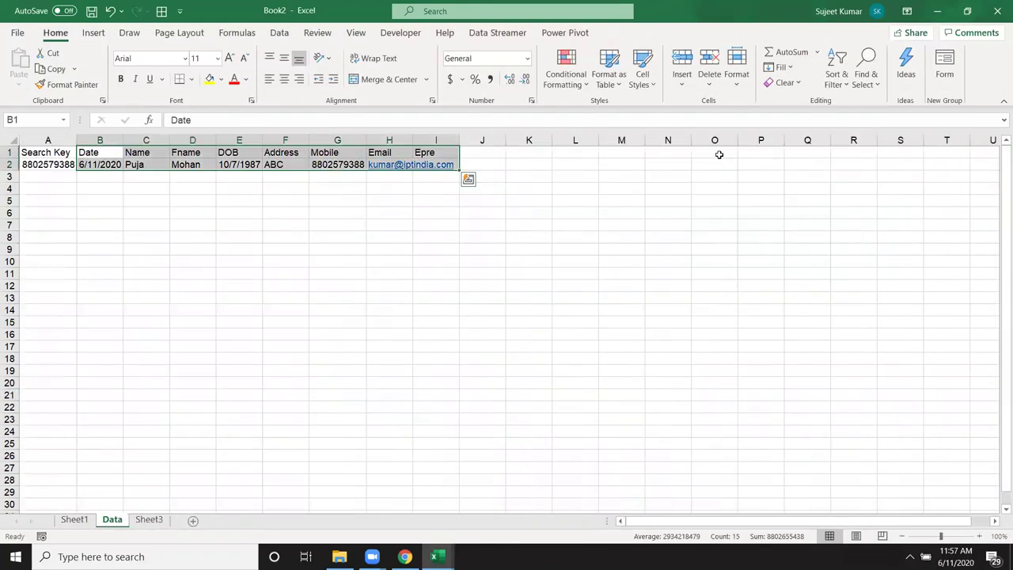
pyautogui.hotkey('alt', 'Tab')
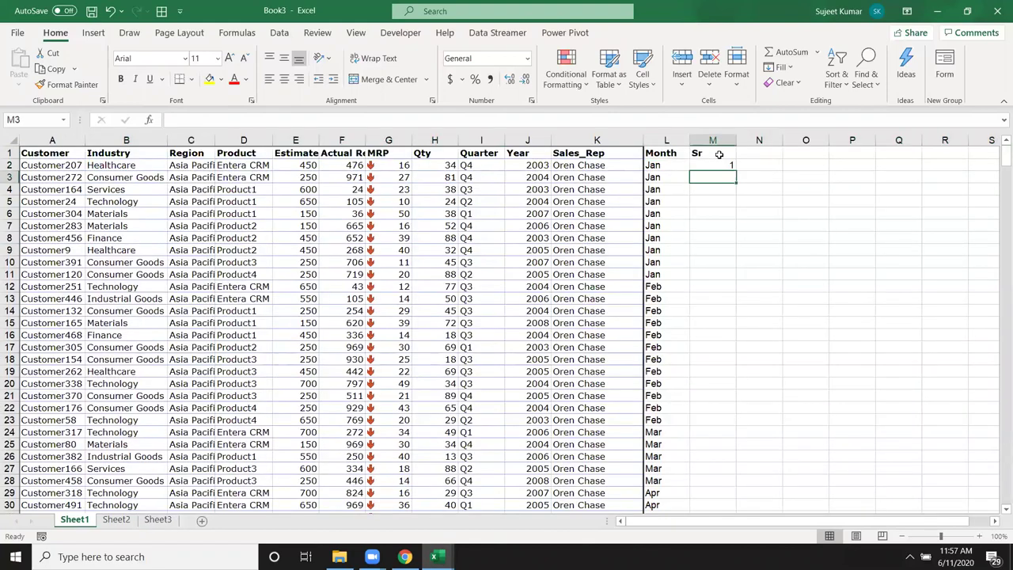
# Enter 2 in M3 and fill the Sr numbers 1 to 503 down to row 504
pyautogui.write('2')
pyautogui.press('Return')
pyautogui.press('Up')
pyautogui.moveTo(717, 165); pyautogui.dragTo(716, 177)
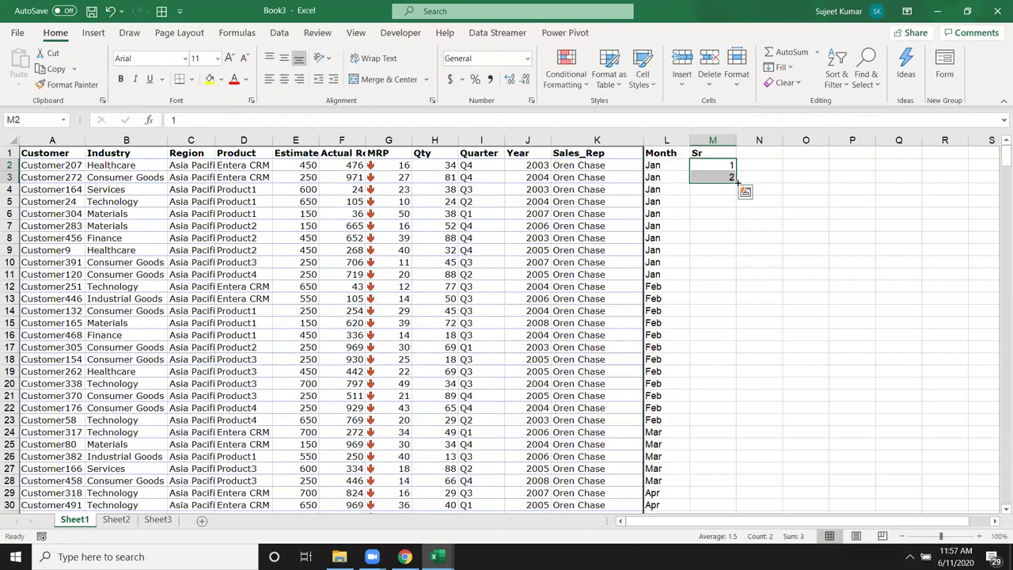
pyautogui.doubleClick(736, 183)
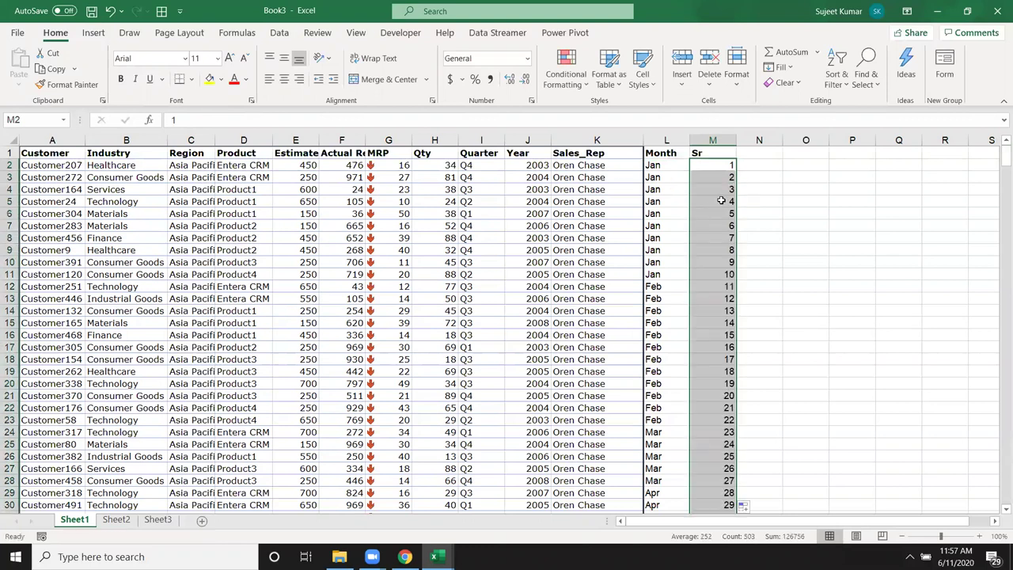
pyautogui.click(722, 201)
pyautogui.hotkey('ctrl', 'Down')
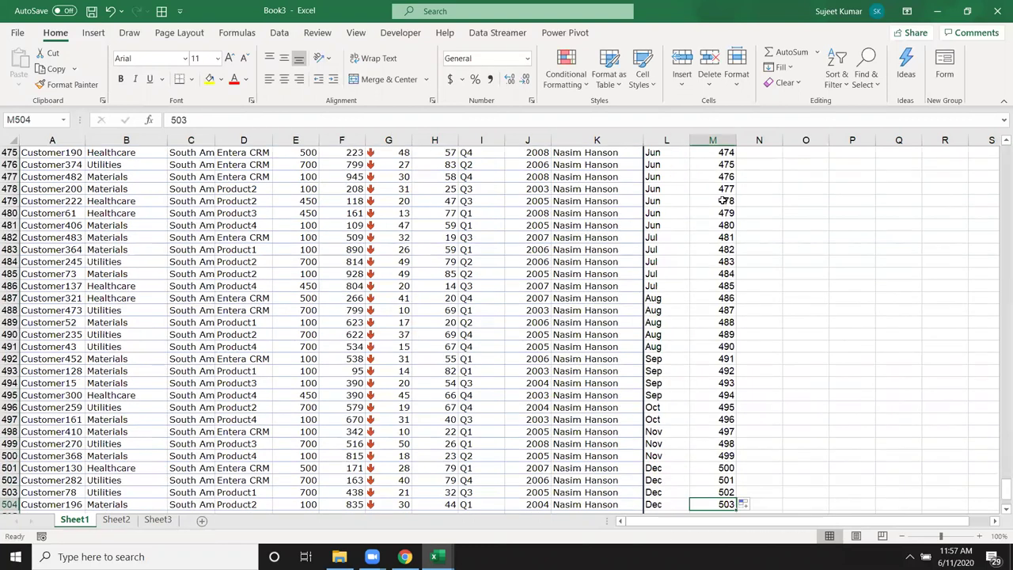
pyautogui.hotkey('ctrl', 'Up')
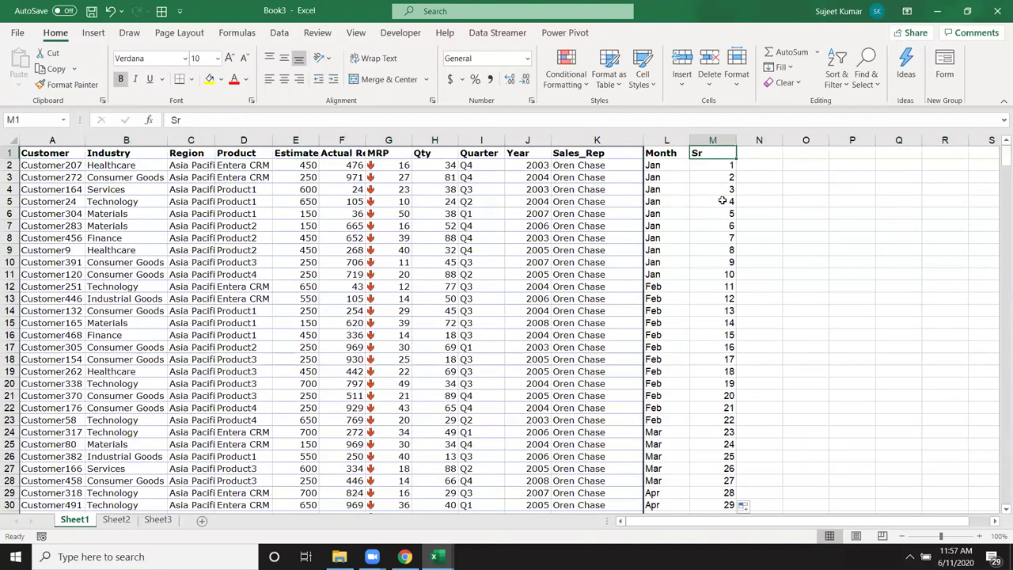
# Custom-sort the table by Sr smallest to largest, then copy the Sr series M2:M504
pyautogui.click(789, 69)
pyautogui.click(836, 75)
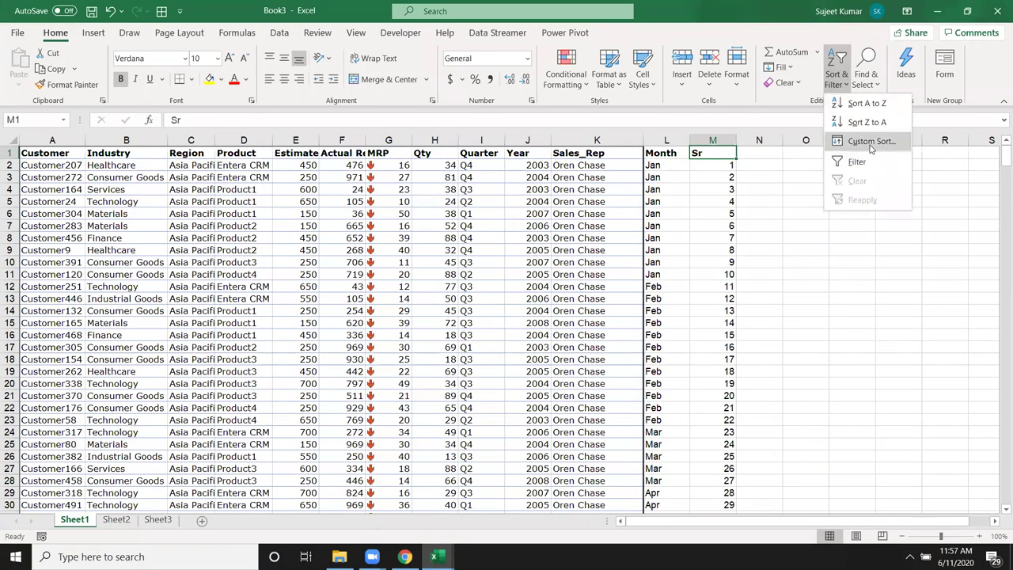
pyautogui.click(870, 142)
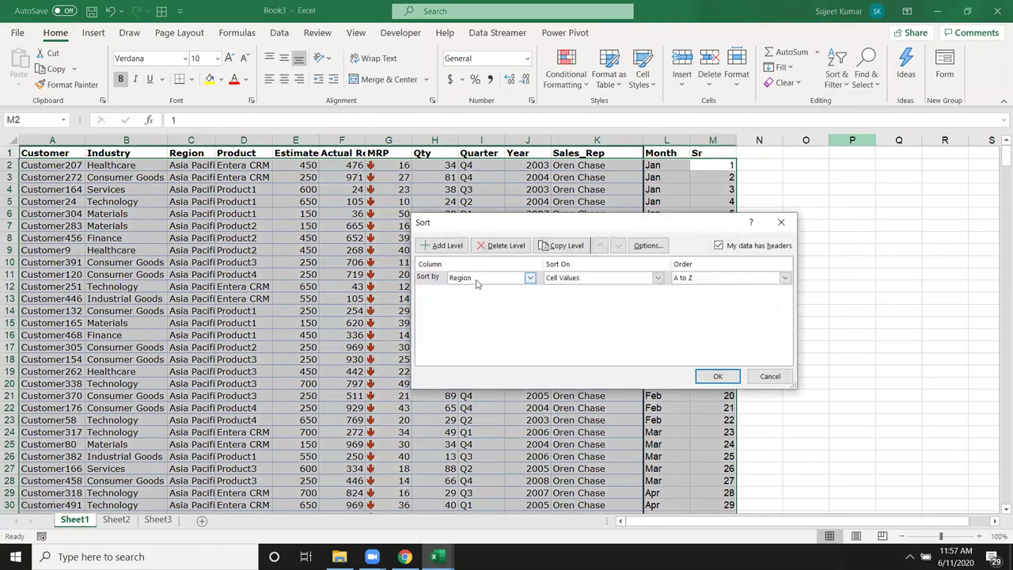
pyautogui.click(477, 280)
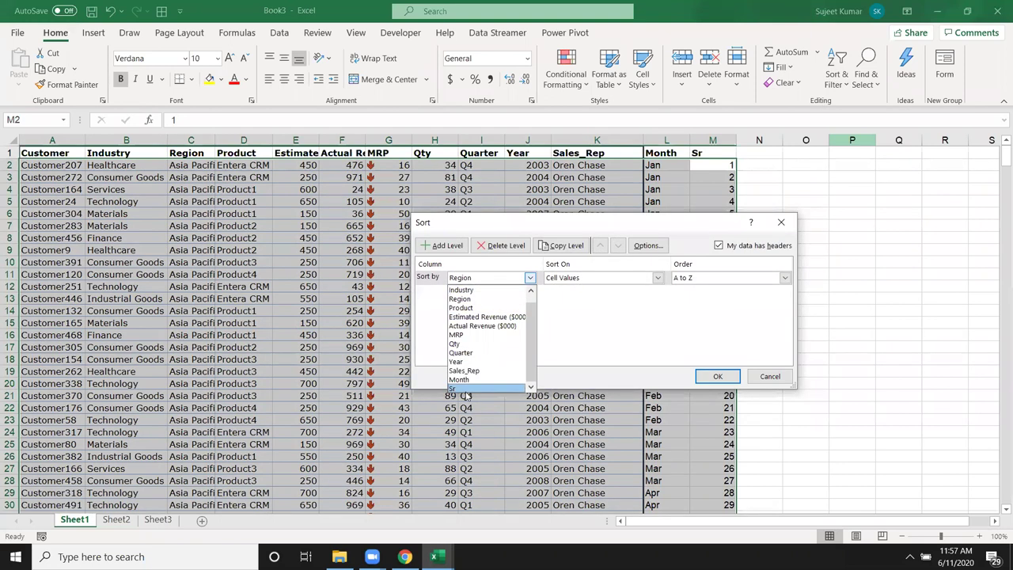
pyautogui.click(466, 388)
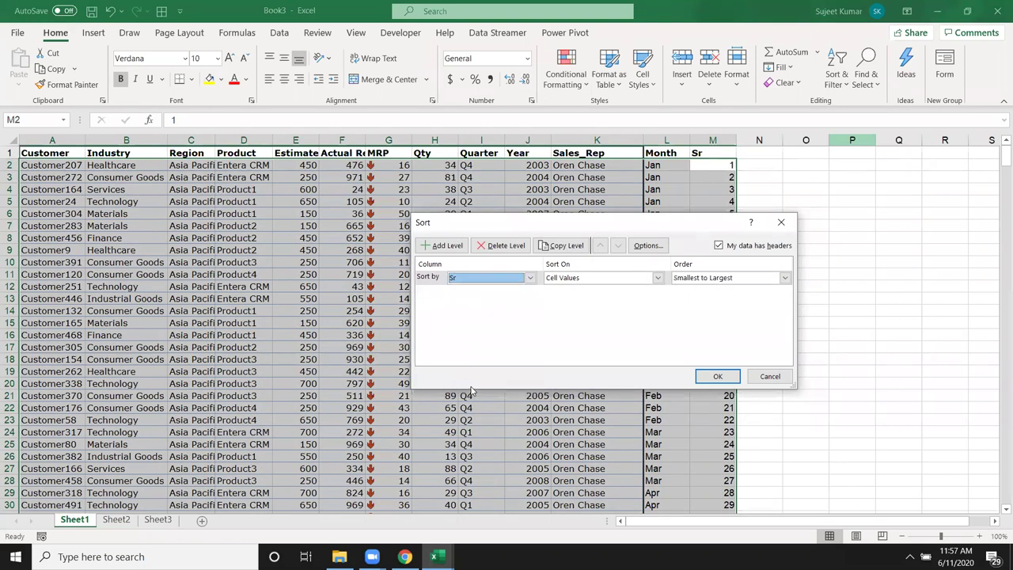
pyautogui.press('Return')
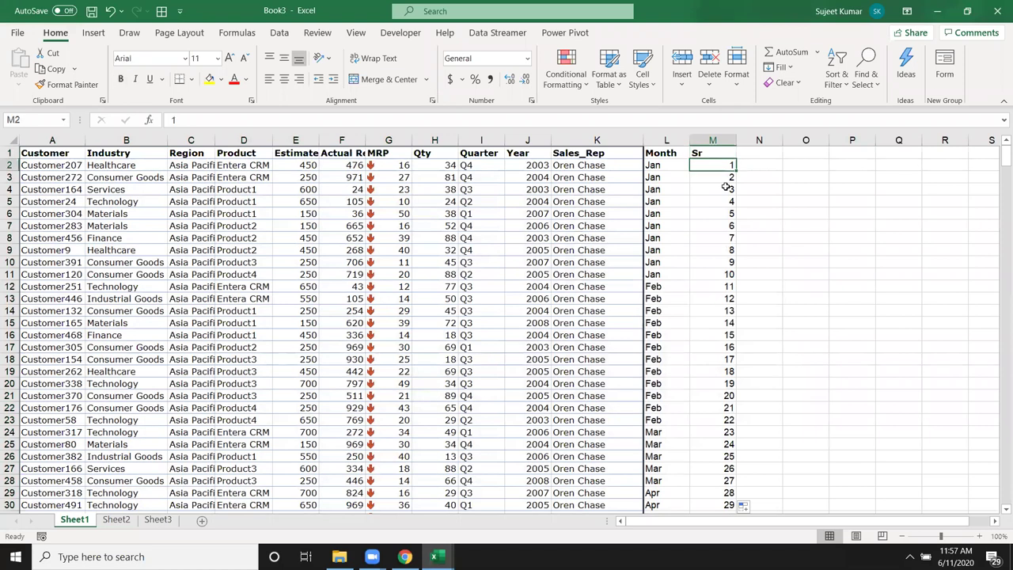
pyautogui.hotkey('ctrl', 'shift', 'Down')
pyautogui.hotkey('ctrl', 'c')
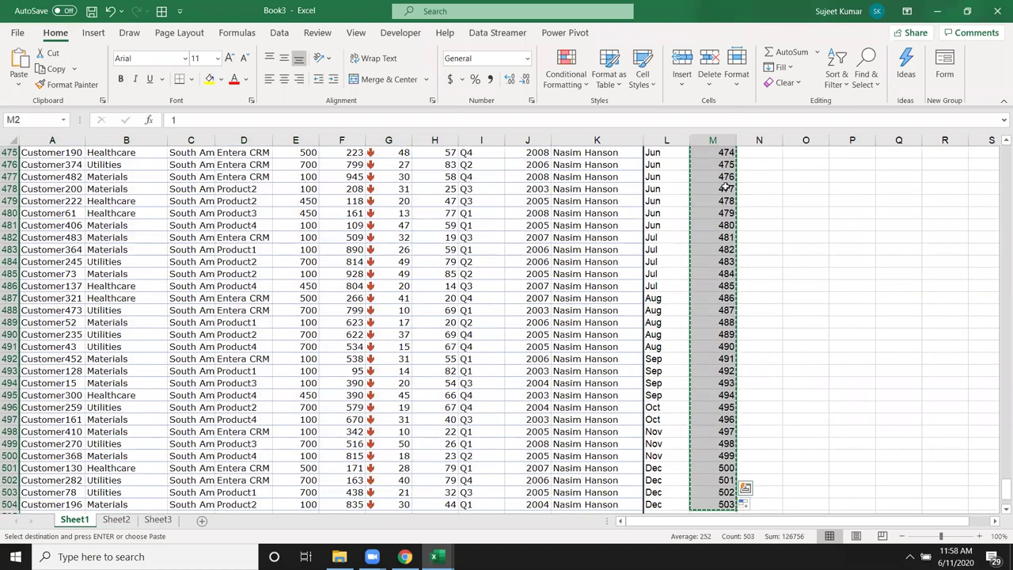
# Place a second 1–503 Sr series below the table, starting at M505
pyautogui.hotkey('ctrl', 'q')
pyautogui.press('Escape')
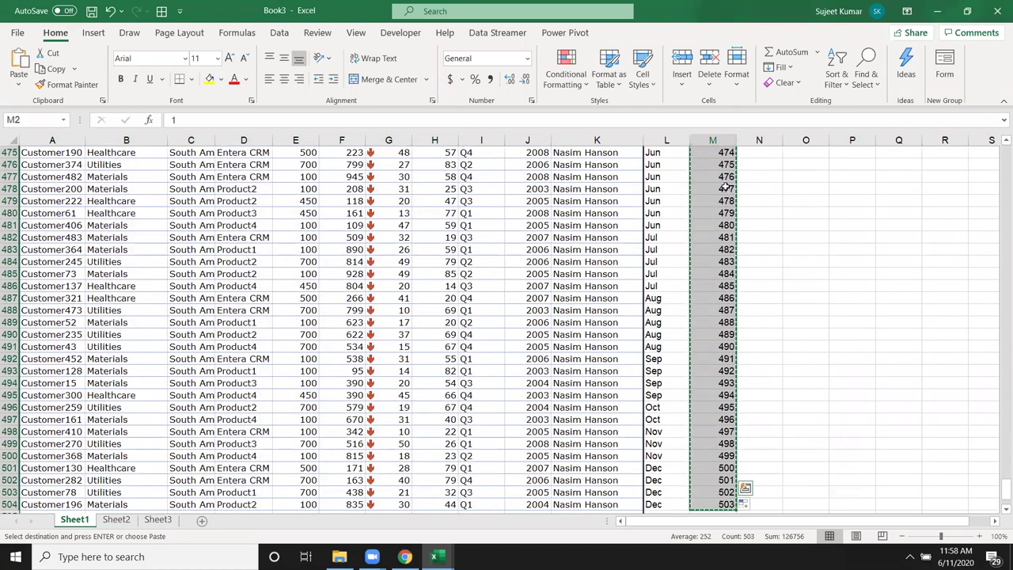
pyautogui.hotkey('ctrl', 'Down')
pyautogui.press('Down')
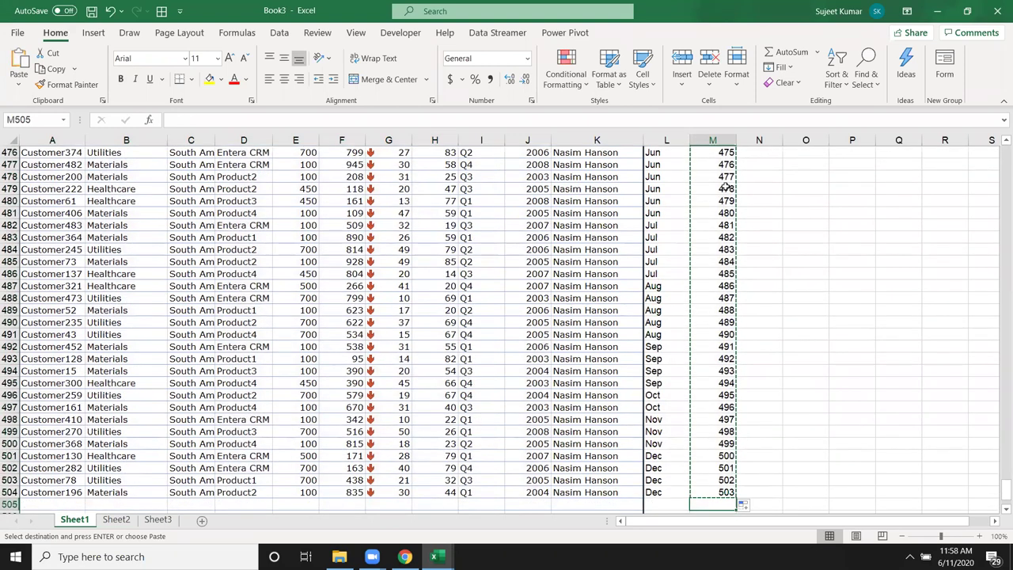
pyautogui.write('1')
pyautogui.press('Return')
pyautogui.write('2')
pyautogui.hotkey('ctrl', 'Return')
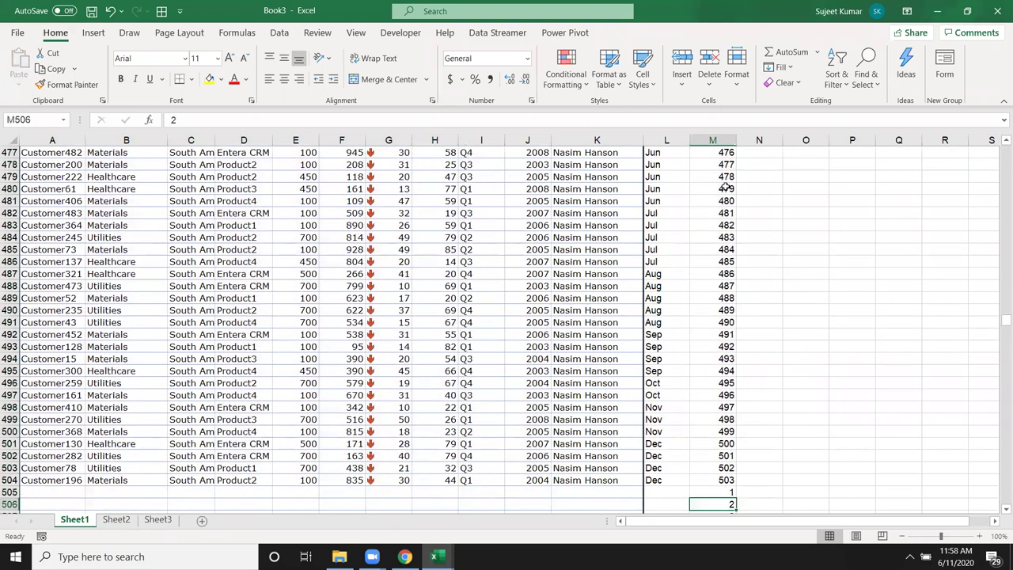
pyautogui.hotkey('ctrl', 'Down')
pyautogui.hotkey('ctrl', 'Up')
# Check the first customer row and select row 505 across the table width
pyautogui.press('Down')
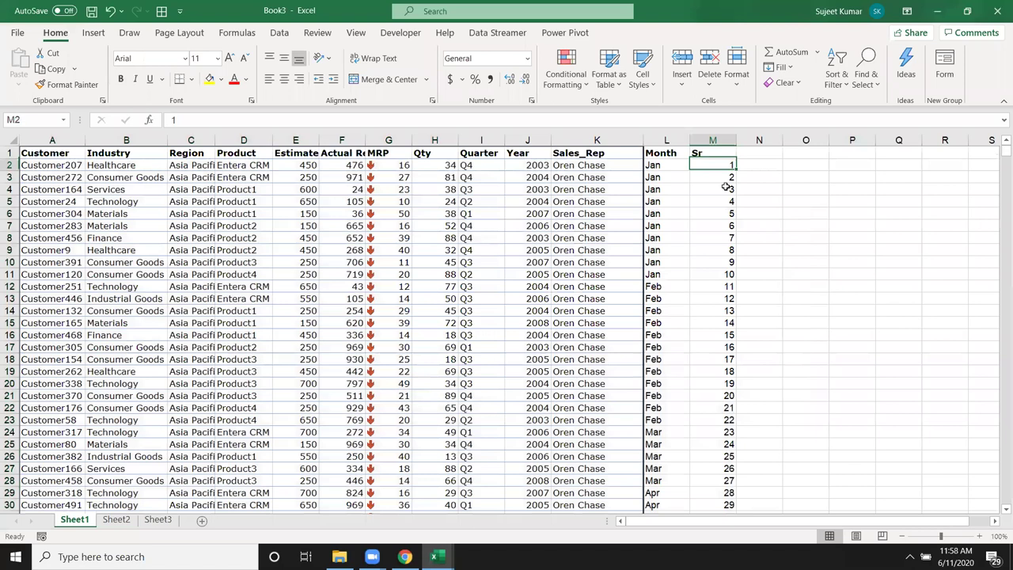
pyautogui.hotkey('ctrl', 'shift', 'Left')
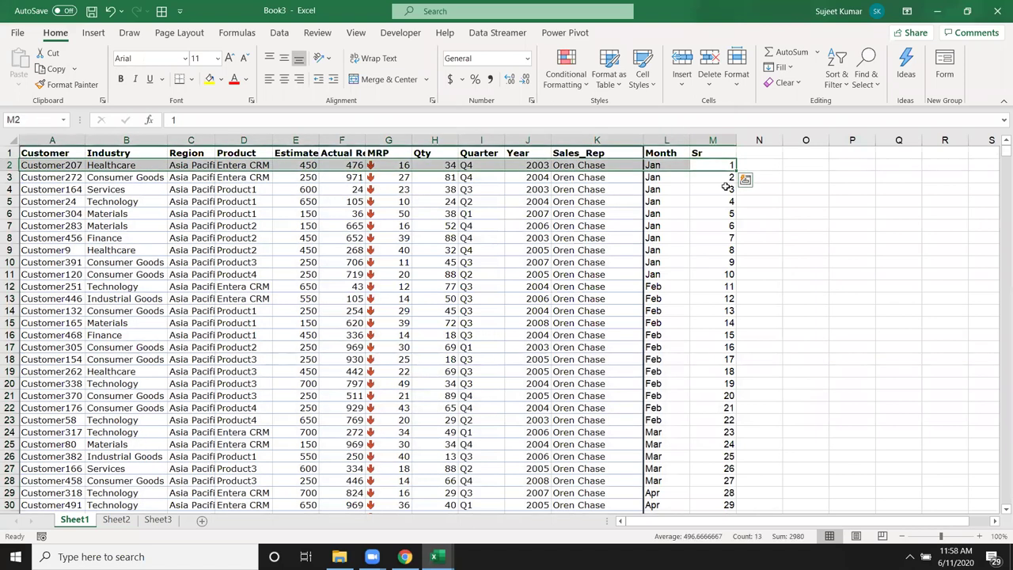
pyautogui.hotkey('ctrl', 'shift', 'Right')
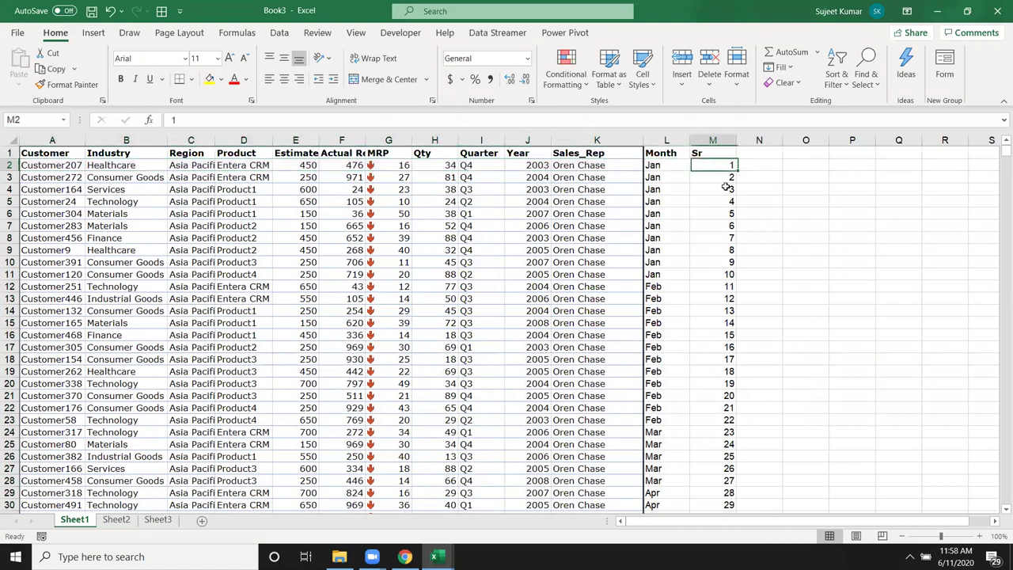
pyautogui.hotkey('ctrl', 'shift', 'Left')
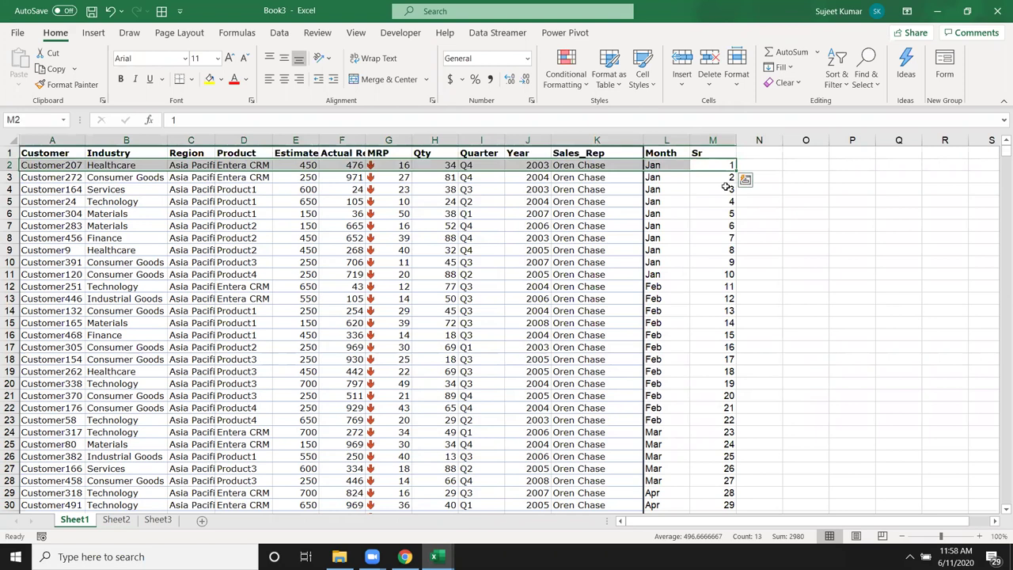
pyautogui.press('Down')
pyautogui.press('Left')
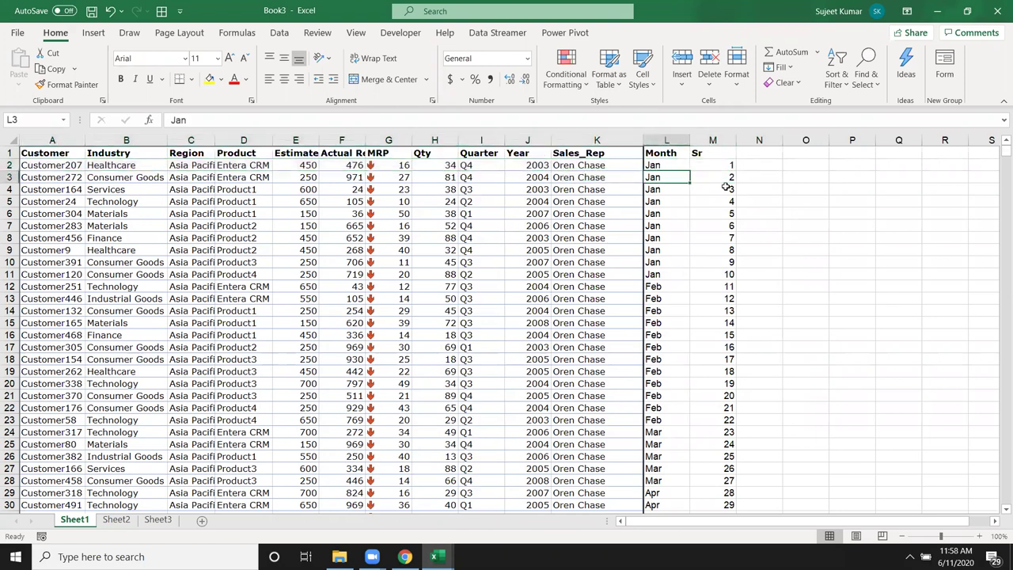
pyautogui.hotkey('ctrl', 'Down')
pyautogui.press('Down')
pyautogui.press('Right')
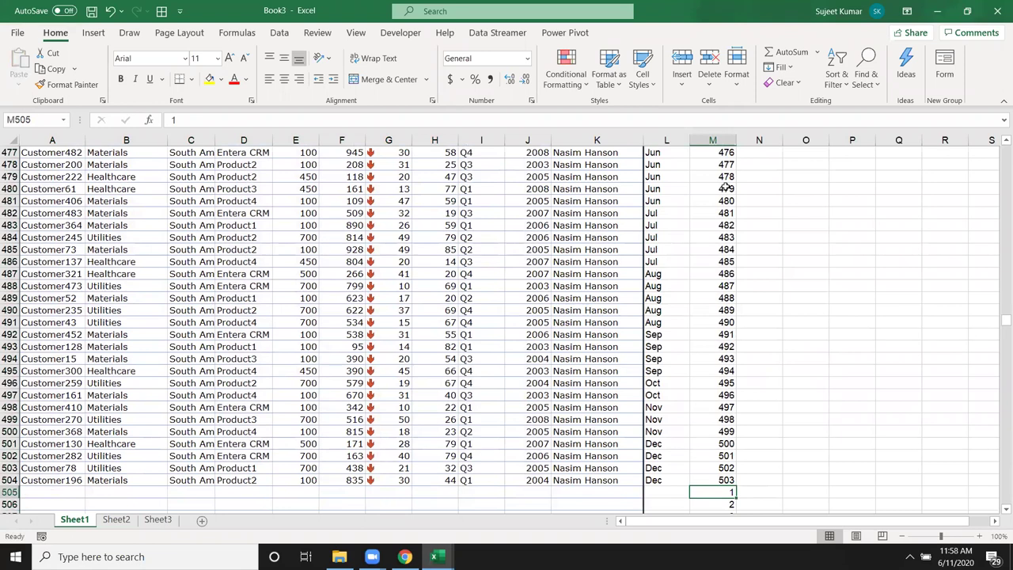
pyautogui.hotkey('ctrl', 'shift', 'Left')
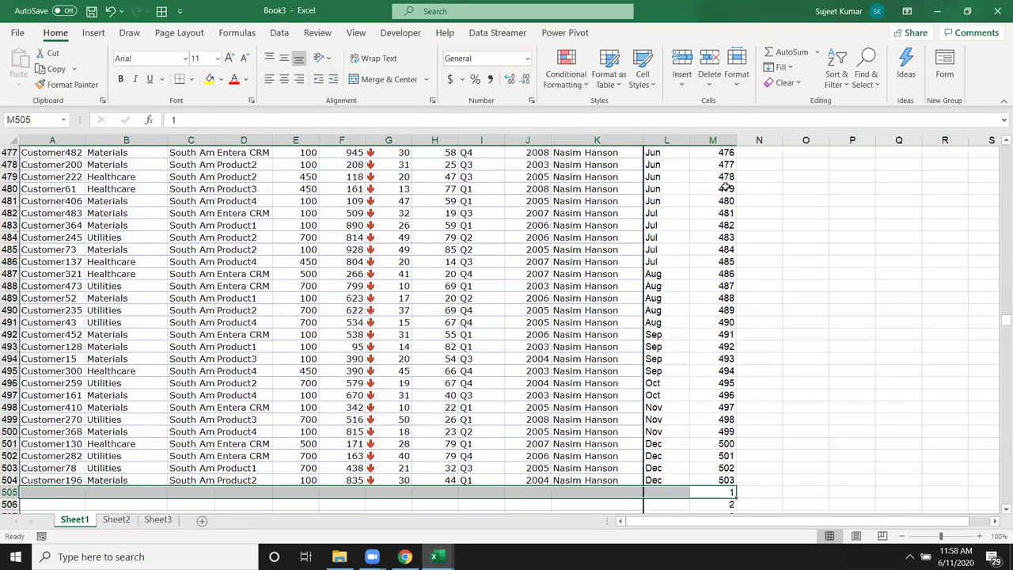
# Insert a blank row 3 above the second customer, then delete it again
pyautogui.hotkey('ctrl', 'Up')
pyautogui.press('Down')
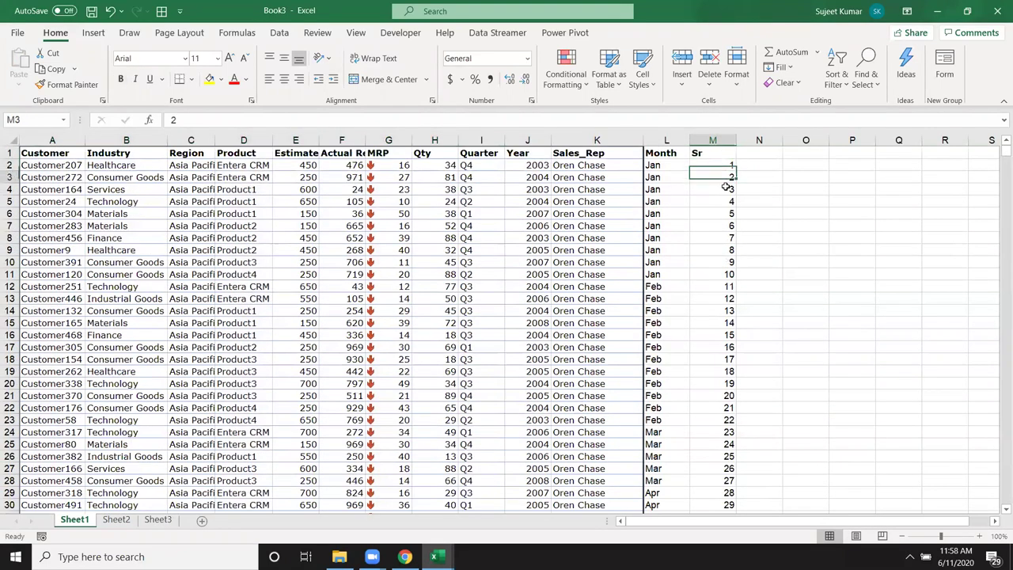
pyautogui.press('Down')
pyautogui.hotkey('ctrl', 'shift', 'Left')
pyautogui.hotkey('ctrl', 'shift', '=')
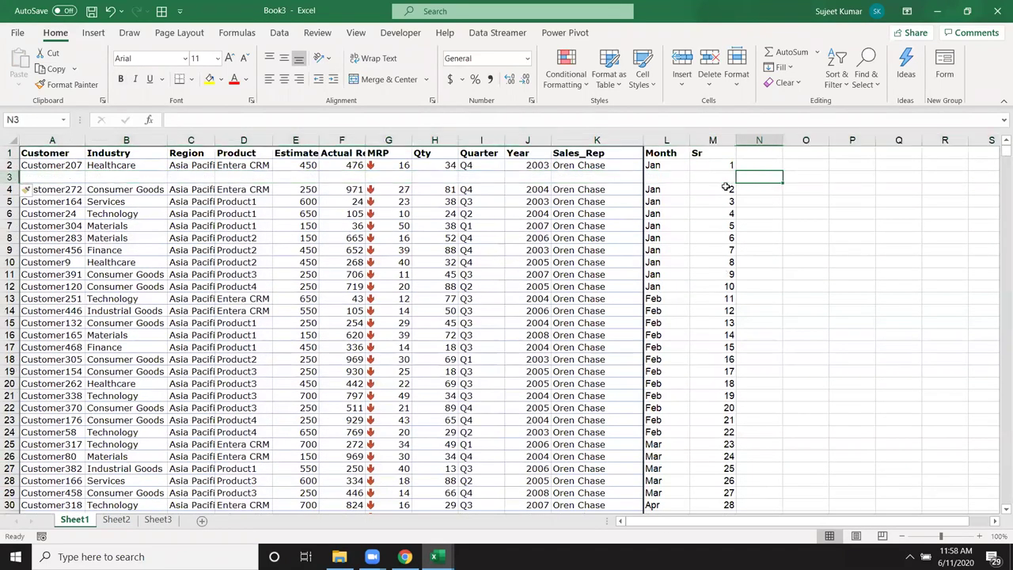
pyautogui.write('1')
pyautogui.press('Return')
pyautogui.press('Up')
pyautogui.hotkey('ctrl', 'space')
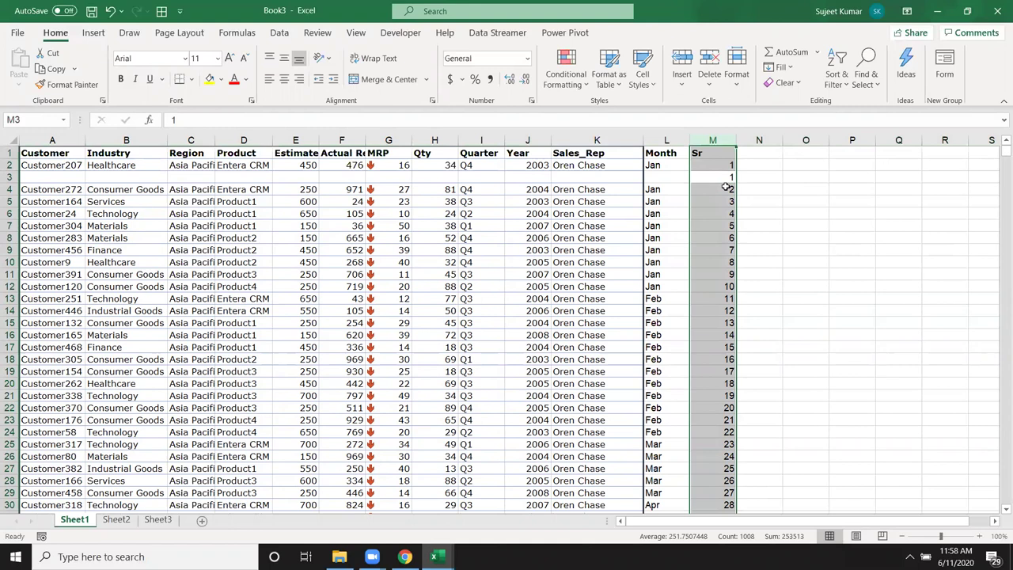
pyautogui.hotkey('shift', 'space')
pyautogui.hotkey('ctrl', '-')
pyautogui.press('Up')
pyautogui.press('Up')
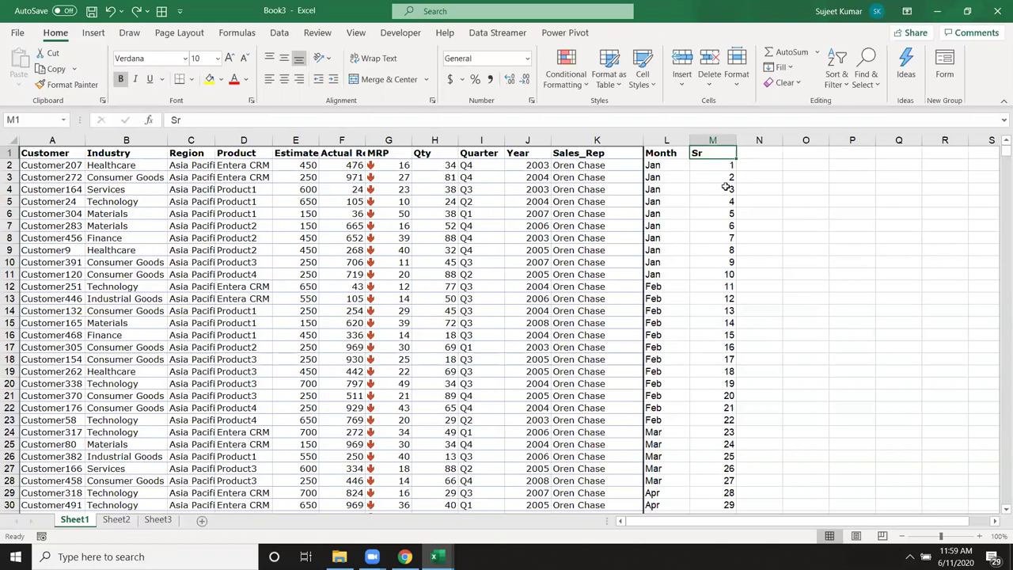
# Select the first records of the sales table to check their rows
pyautogui.click(121, 226)
pyautogui.moveTo(112, 190); pyautogui.dragTo(111, 214)
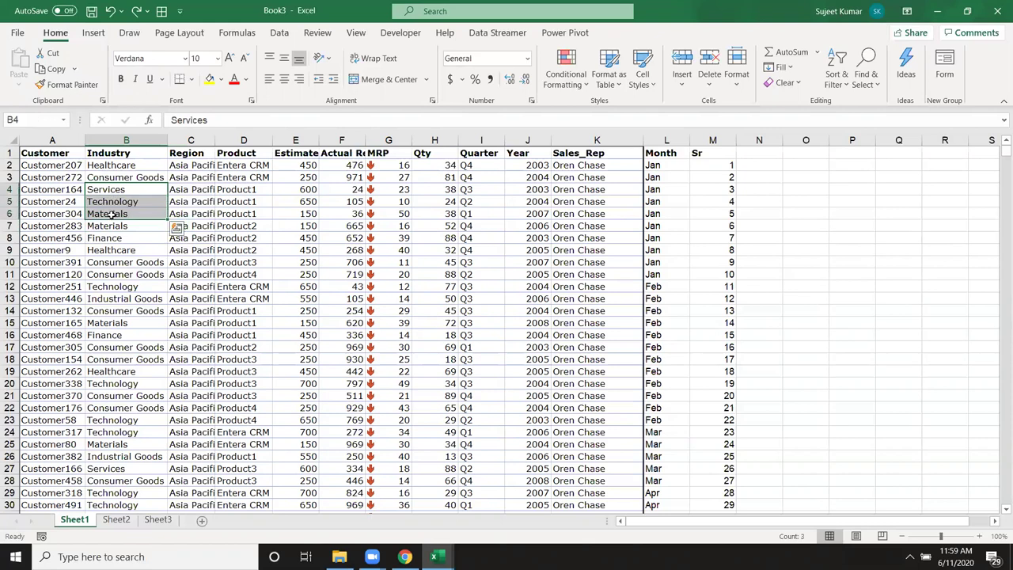
pyautogui.click(114, 190)
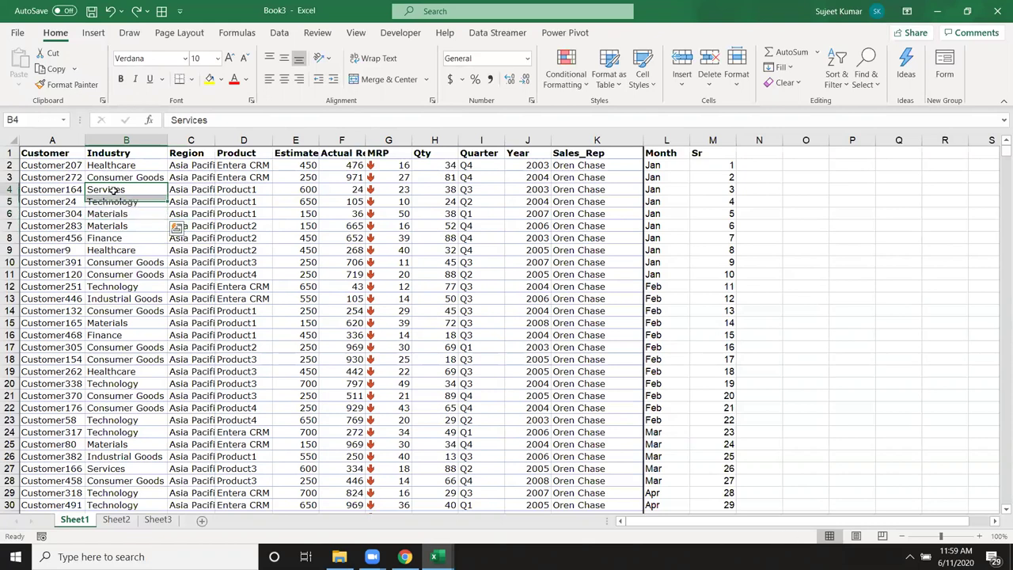
pyautogui.moveTo(79, 189); pyautogui.dragTo(668, 202)
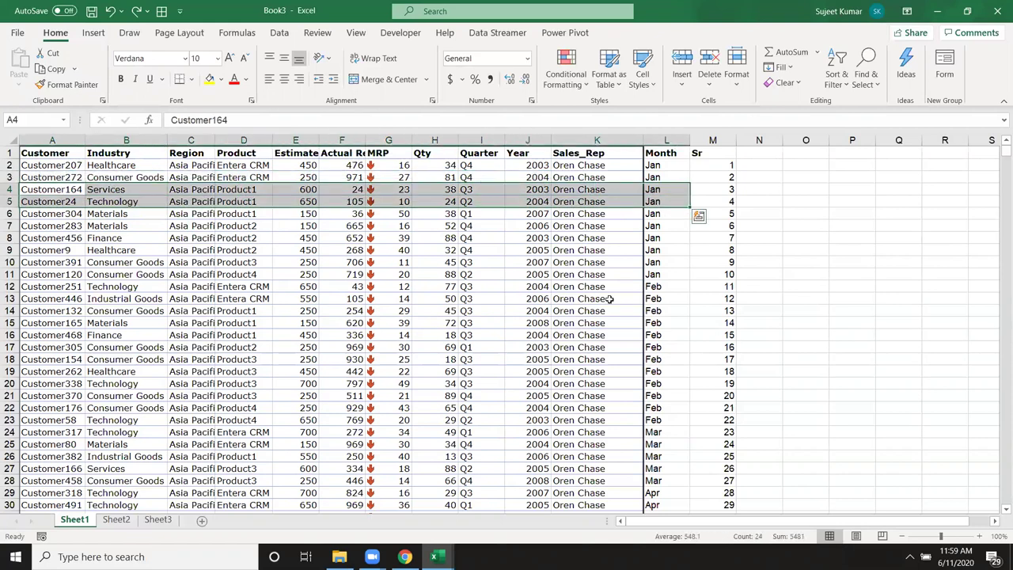
pyautogui.click(727, 165)
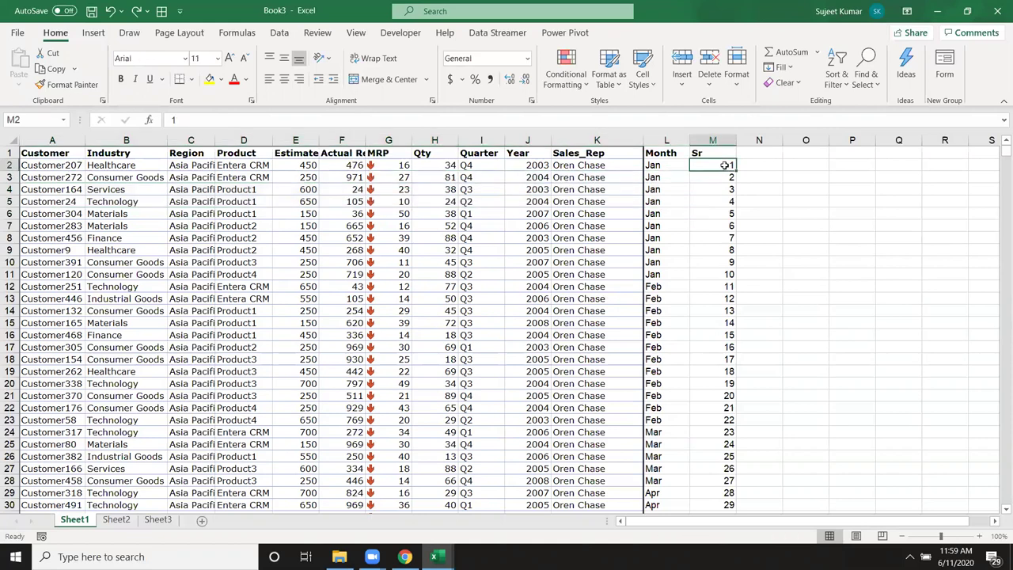
pyautogui.moveTo(725, 166); pyautogui.dragTo(40, 167)
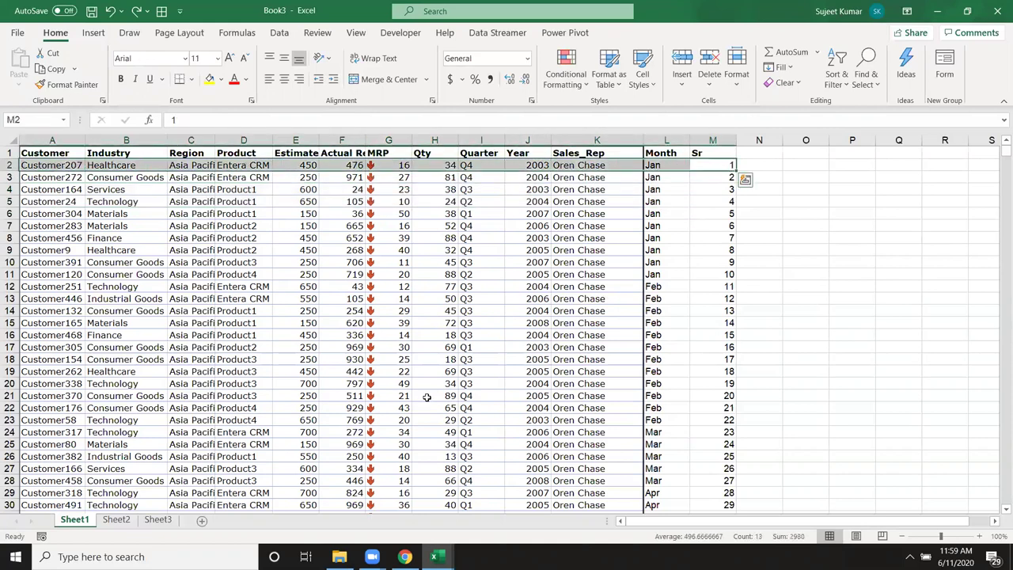
pyautogui.click(647, 325)
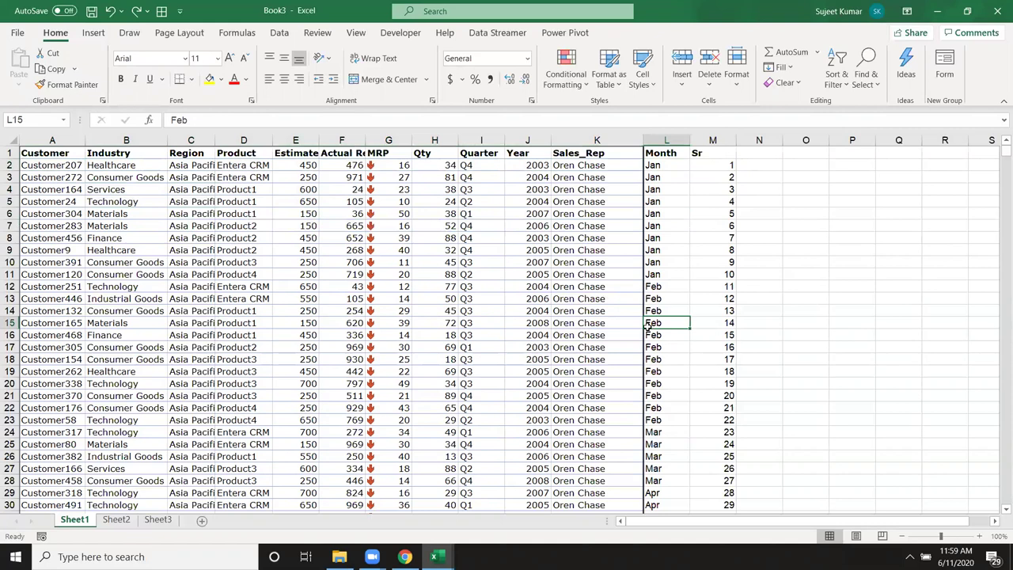
# Jump to the table's end and inspect the repeated serial numbers below the last record
pyautogui.hotkey('ctrl', 'Down')
pyautogui.scroll(-4, 656, 336)
pyautogui.scroll(-2, 671, 351)
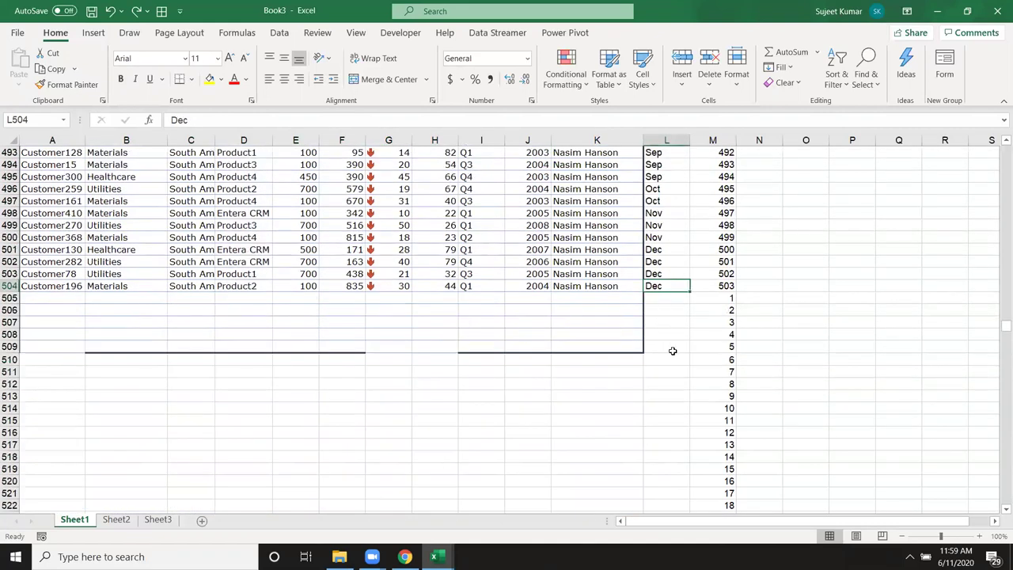
pyautogui.click(712, 297)
pyautogui.moveTo(657, 299)
pyautogui.mouseDown()
pyautogui.moveTo(391, 290)
pyautogui.moveTo(32, 299)
pyautogui.mouseUp()
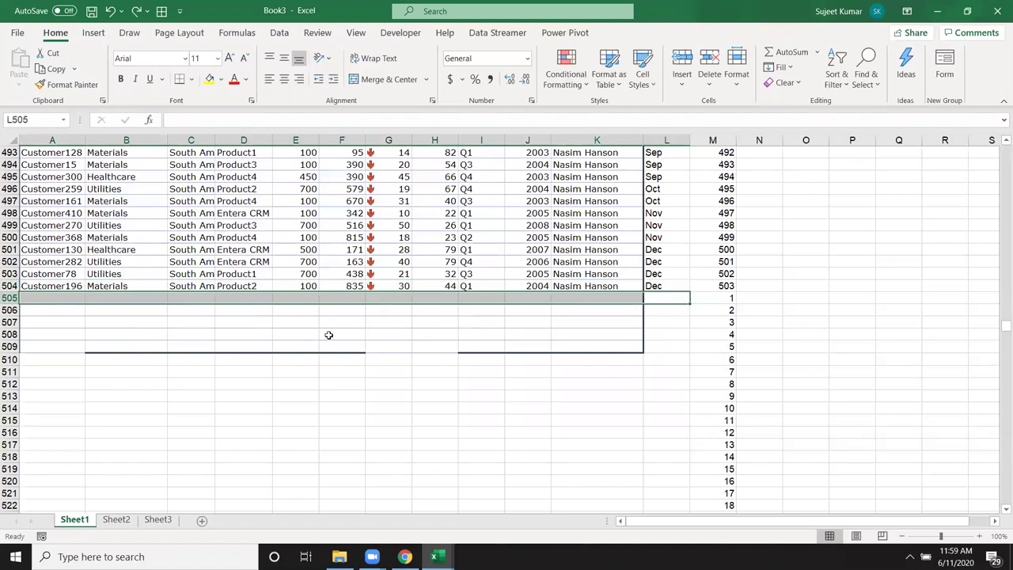
pyautogui.click(731, 296)
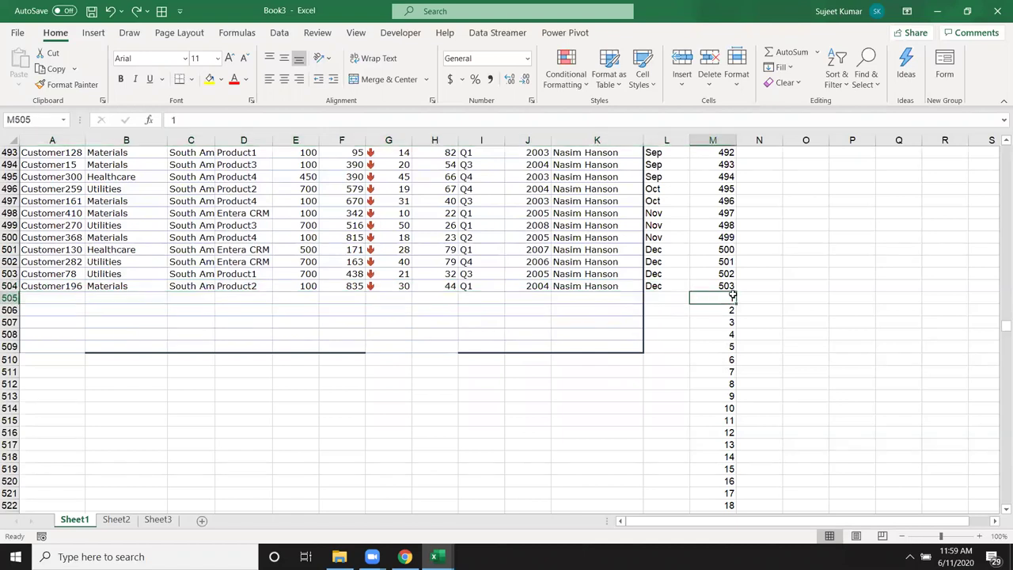
pyautogui.click(723, 147)
pyautogui.click(730, 308)
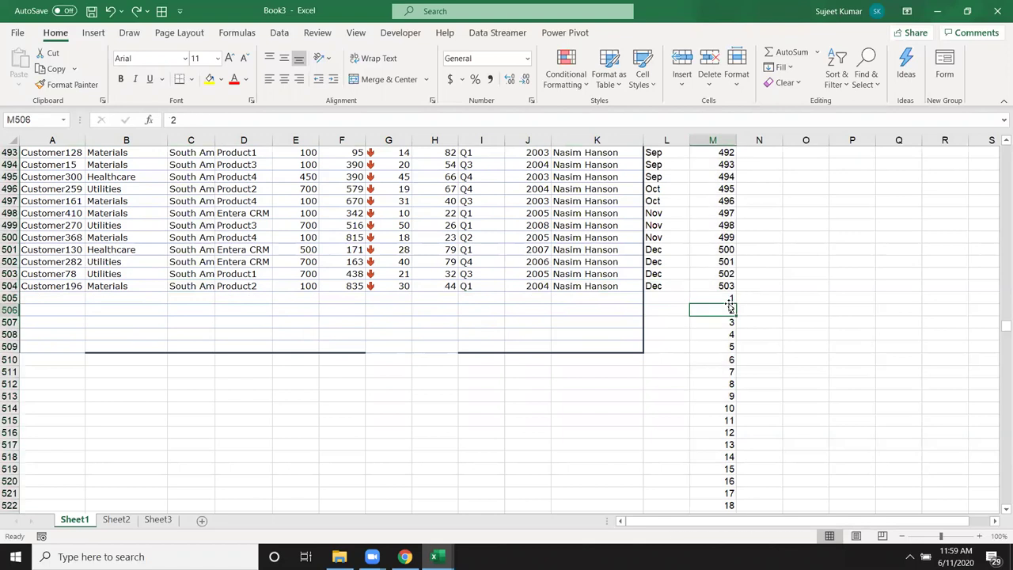
pyautogui.click(728, 297)
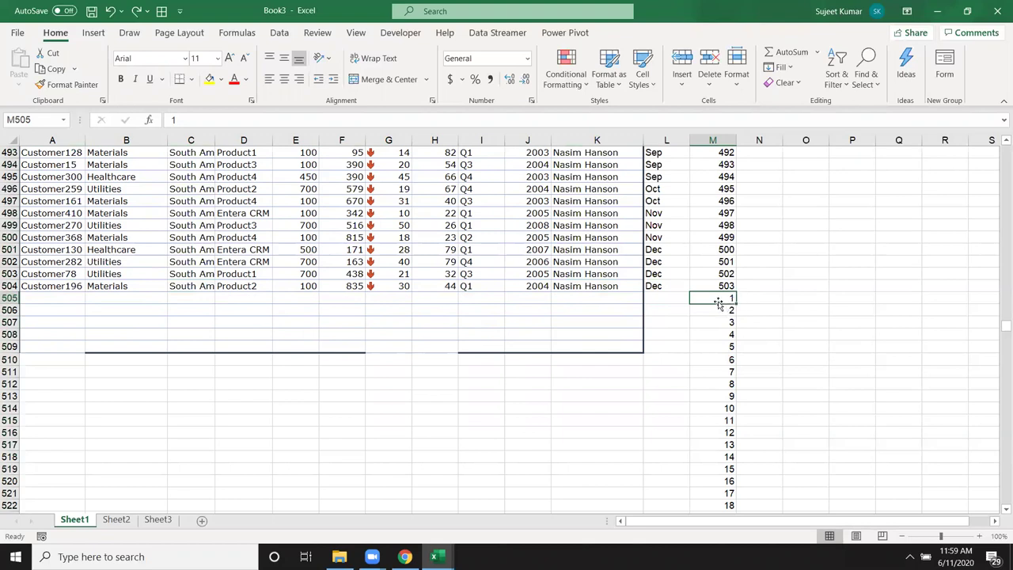
pyautogui.moveTo(717, 298); pyautogui.dragTo(47, 298)
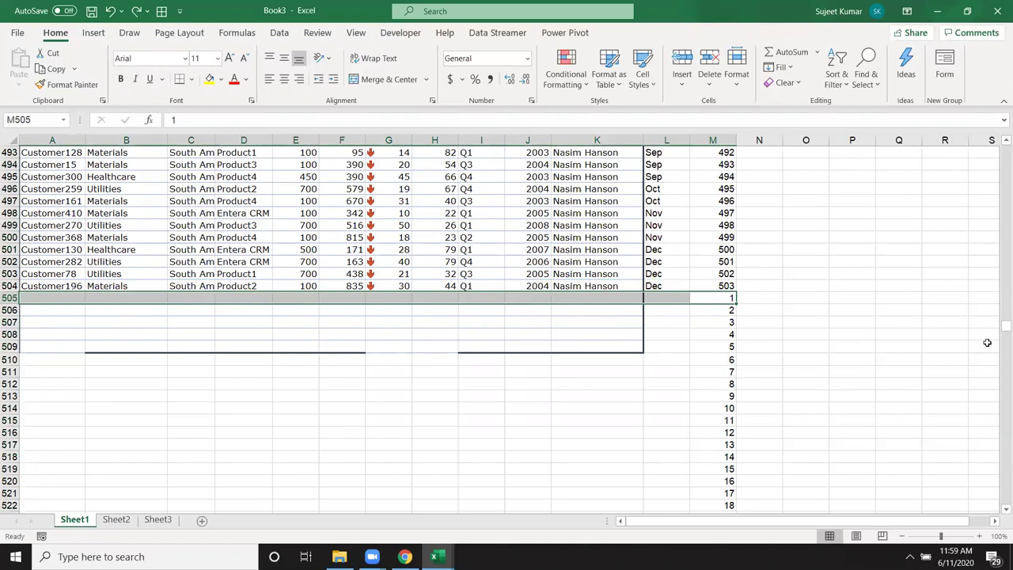
# Select the whole table from the Sr header and custom-sort it by Sr, smallest to largest
pyautogui.moveTo(1005, 324); pyautogui.dragTo(1003, 151)
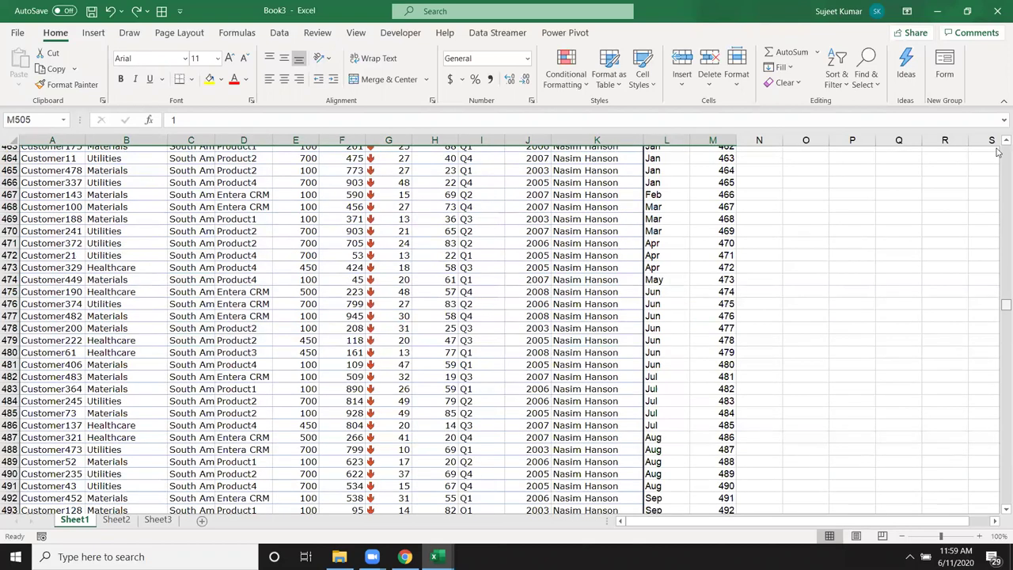
pyautogui.click(686, 181)
pyautogui.click(710, 156)
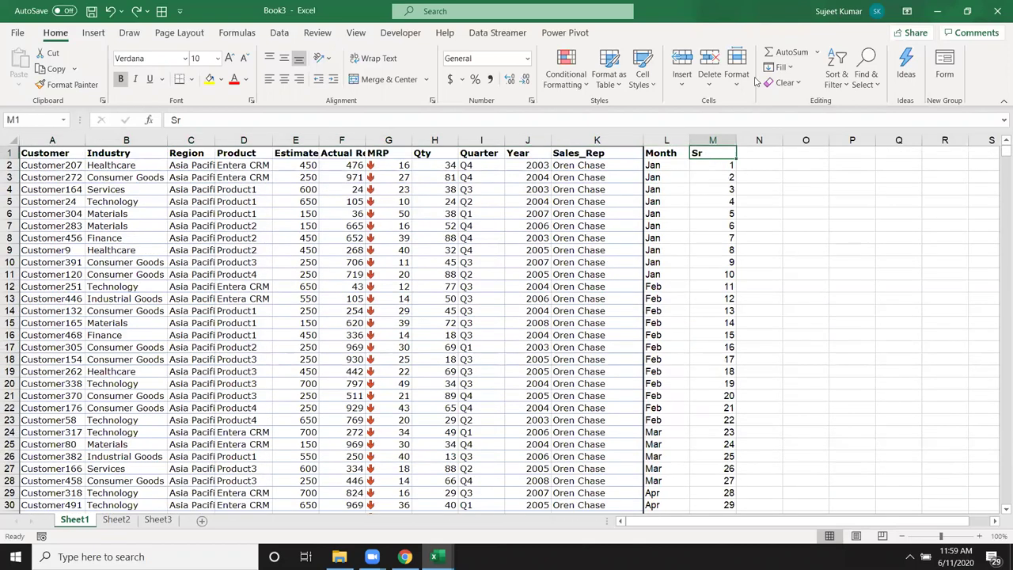
pyautogui.hotkey('ctrl', 'shift', 'Left')
pyautogui.hotkey('ctrl', 'shift', 'Down')
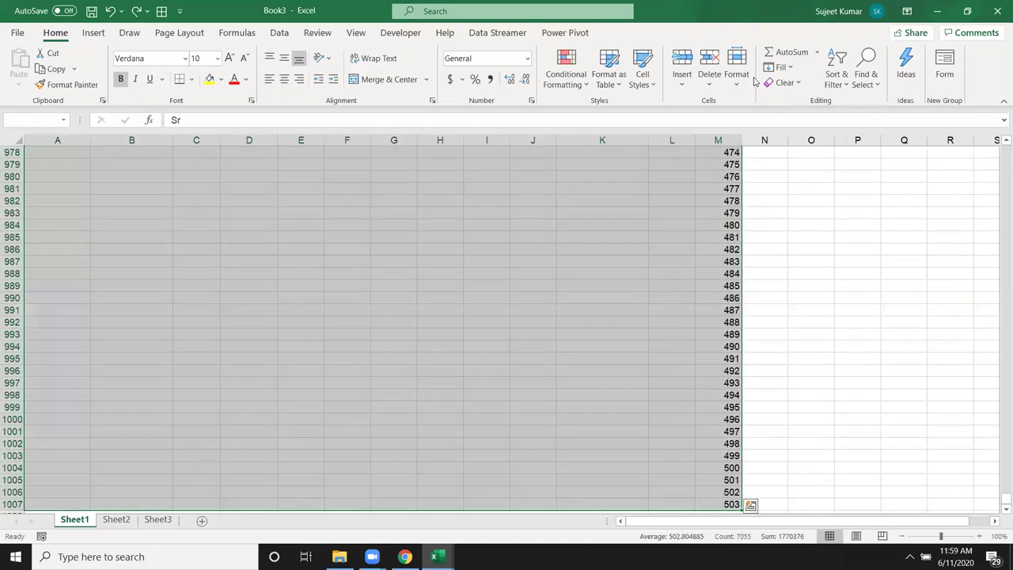
pyautogui.click(833, 79)
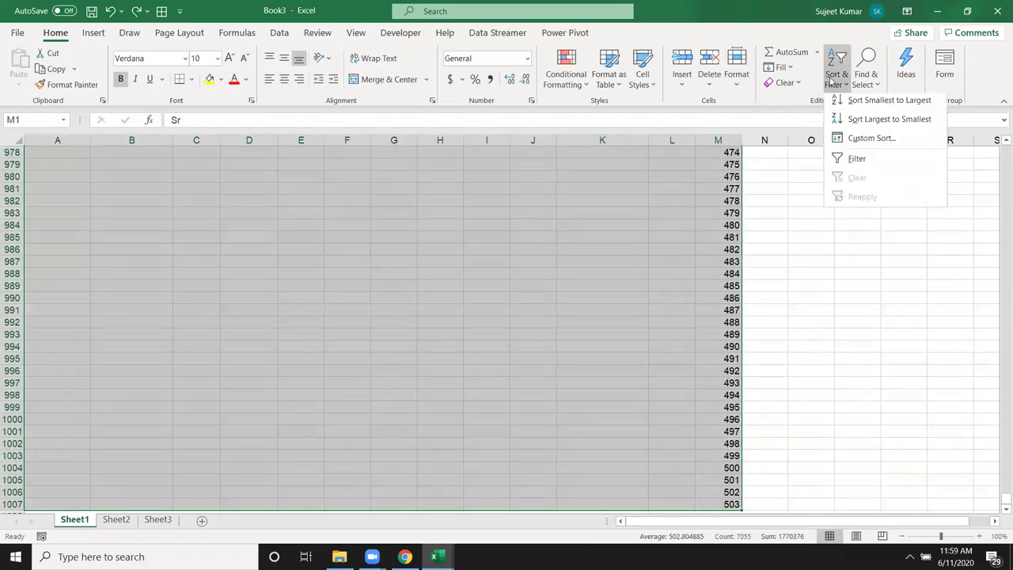
pyautogui.click(850, 140)
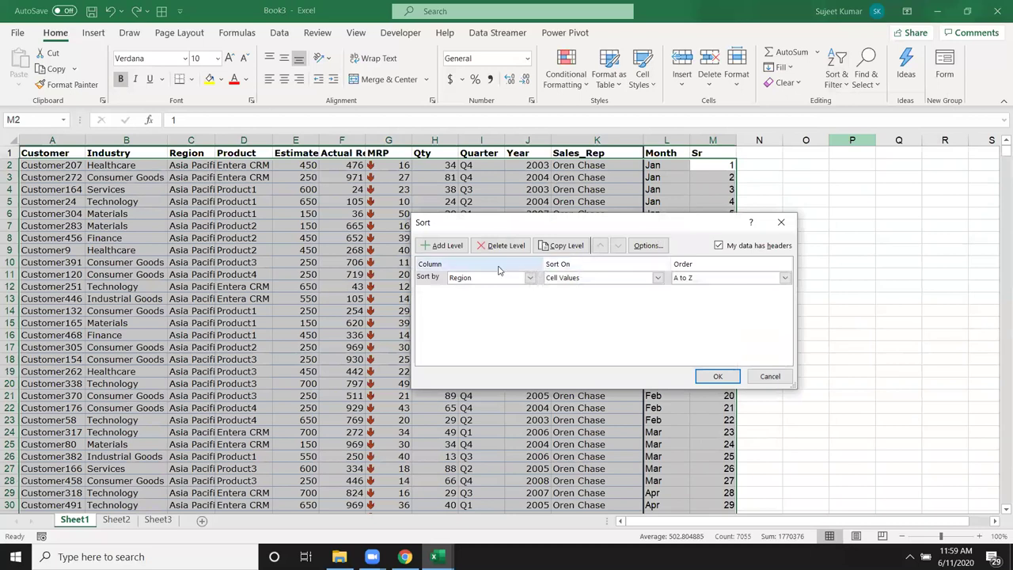
pyautogui.click(499, 277)
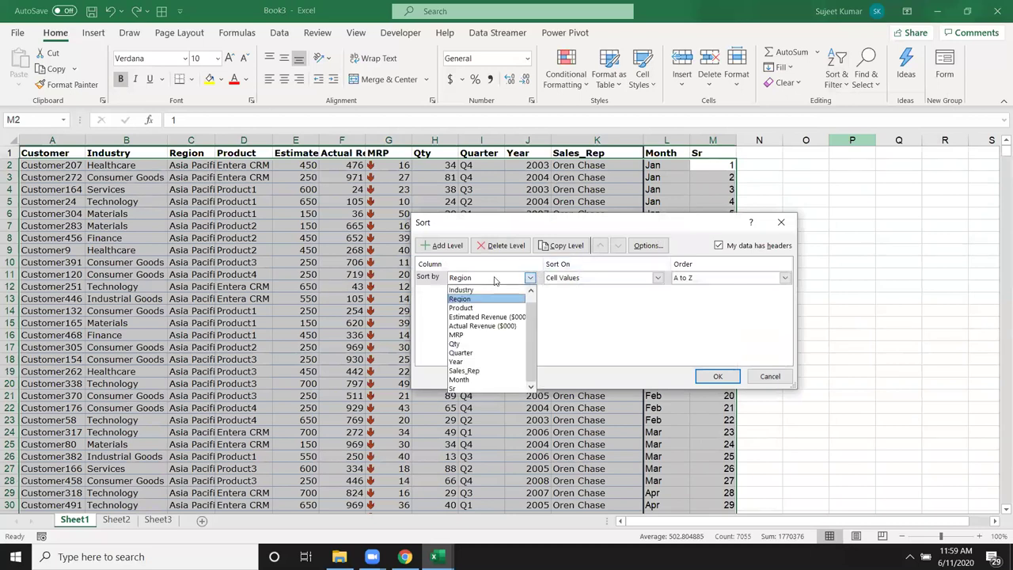
pyautogui.click(461, 388)
pyautogui.click(715, 376)
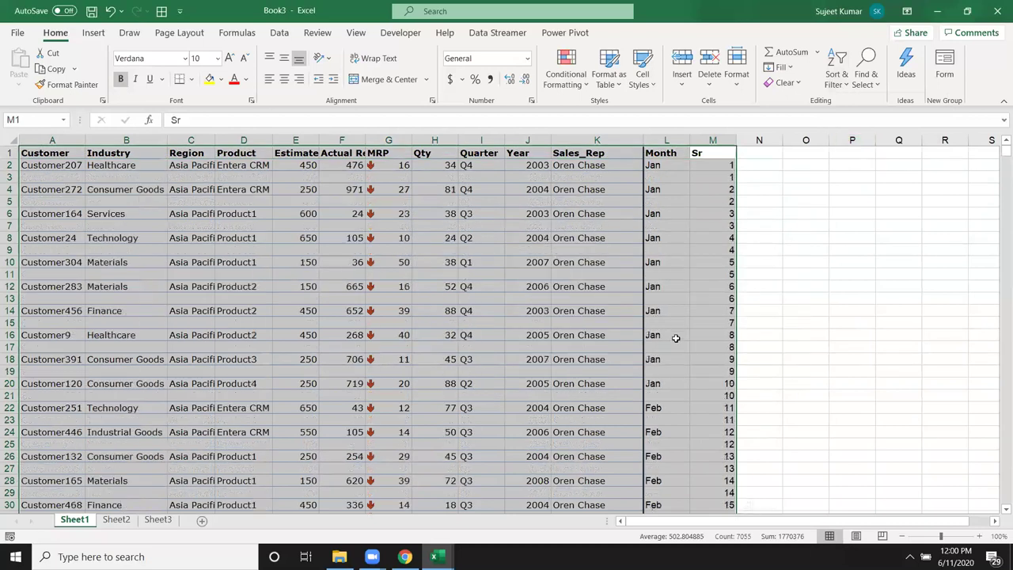
pyautogui.click(728, 161)
pyautogui.moveTo(728, 177); pyautogui.dragTo(24, 176)
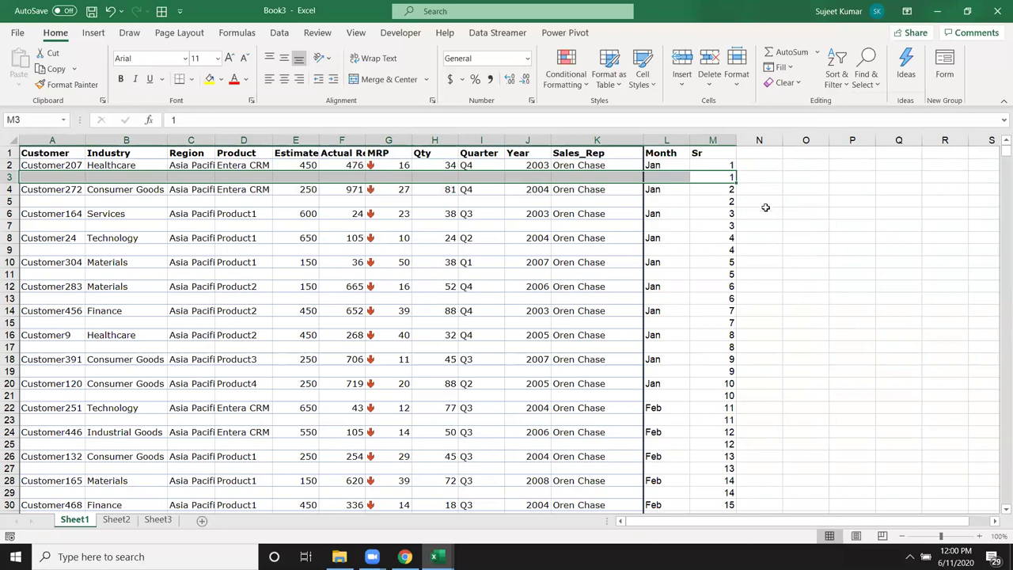
pyautogui.click(714, 189)
pyautogui.moveTo(722, 203); pyautogui.dragTo(13, 205)
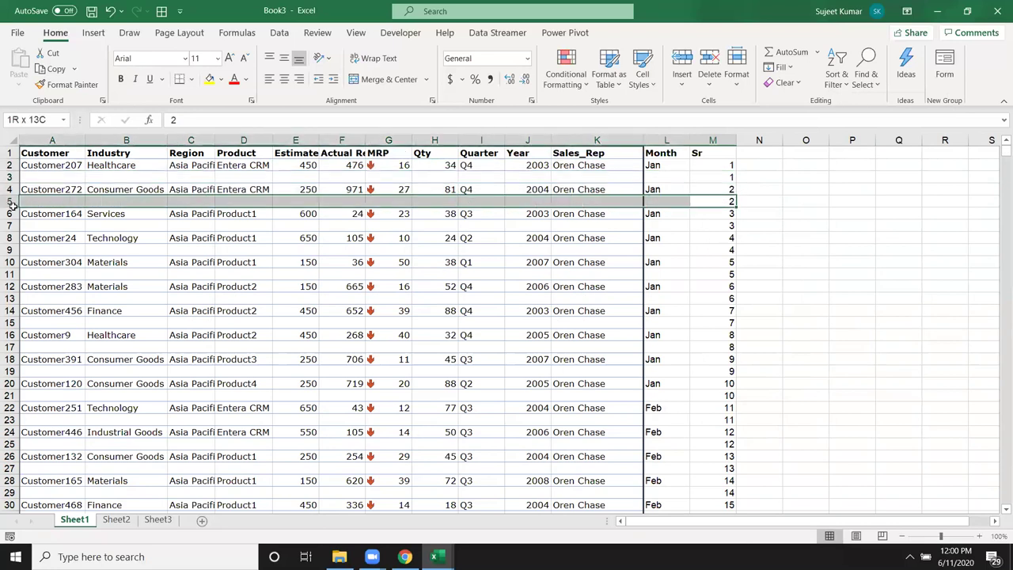
pyautogui.click(725, 227)
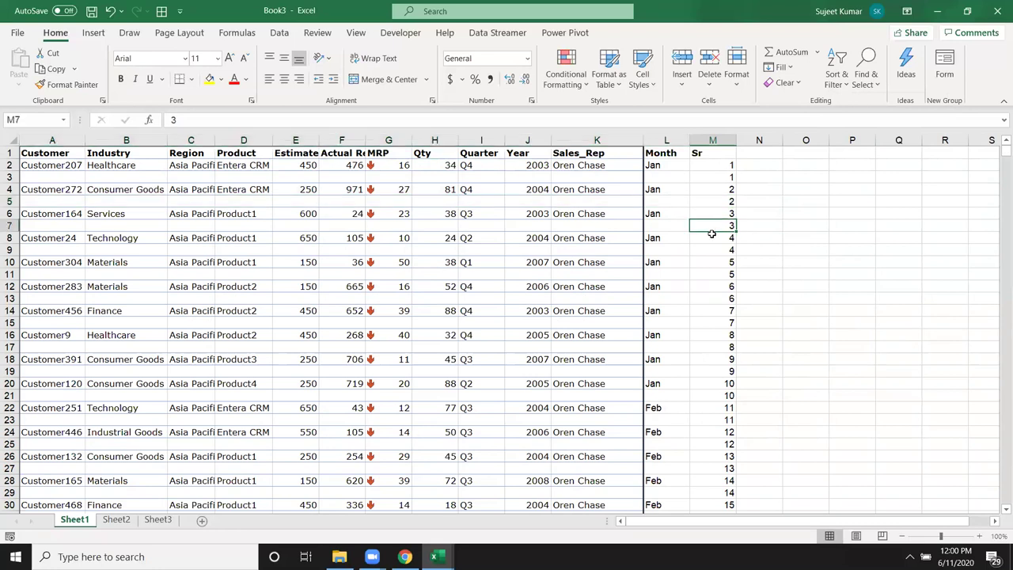
pyautogui.moveTo(711, 231); pyautogui.dragTo(178, 238)
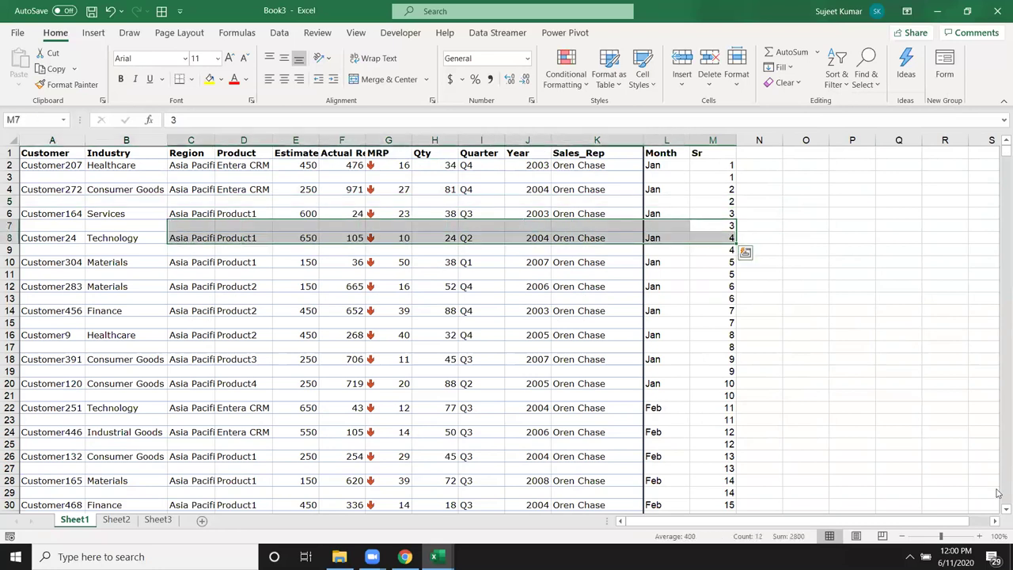
pyautogui.click(982, 417)
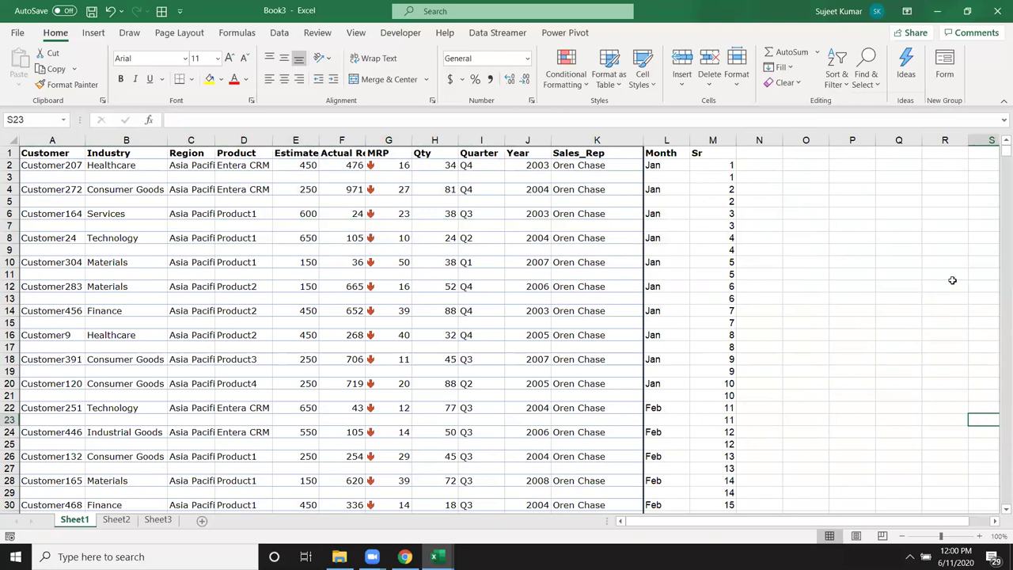
pyautogui.click(713, 140)
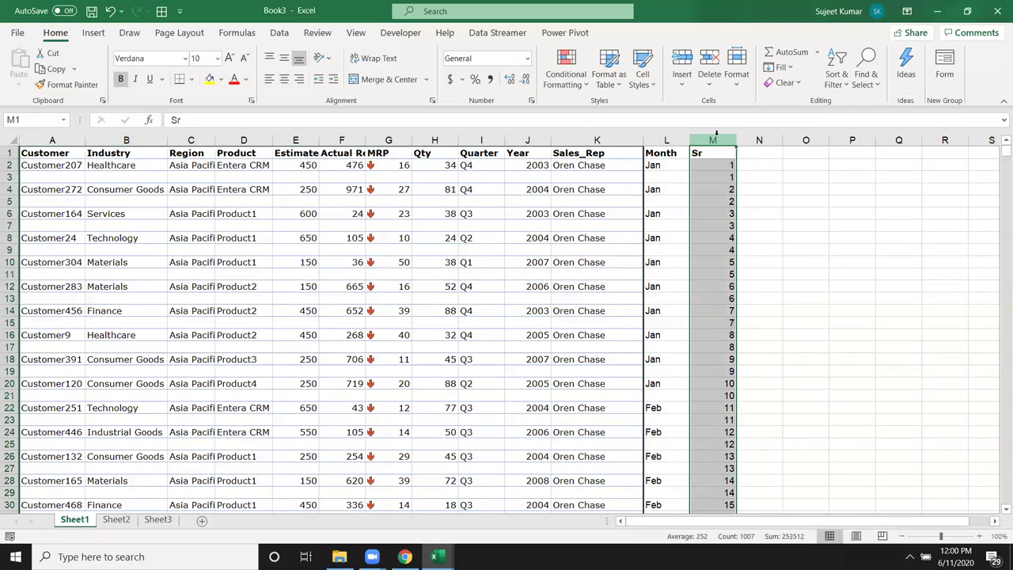
pyautogui.click(50, 154)
pyautogui.click(52, 171)
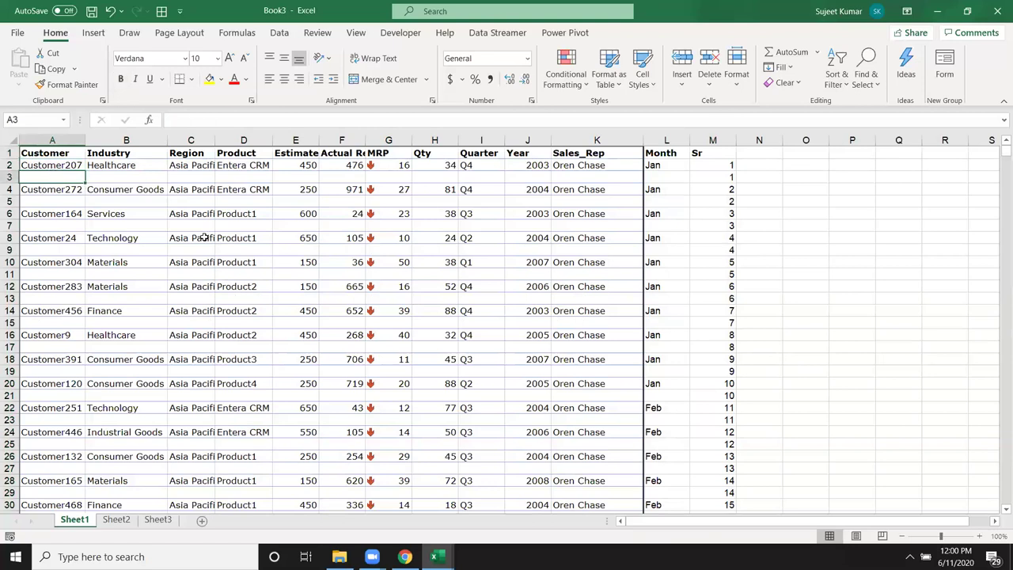
pyautogui.click(721, 178)
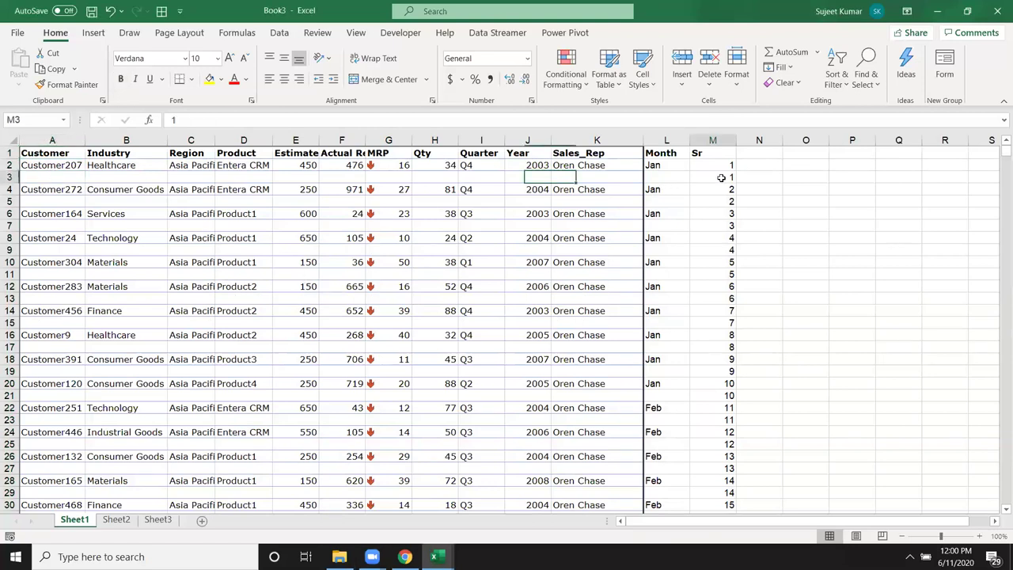
# Restore the records to consecutive rows and locate the helper numbers at M505
pyautogui.hotkey('alt', 'h')
pyautogui.press('s')
pyautogui.press('s')
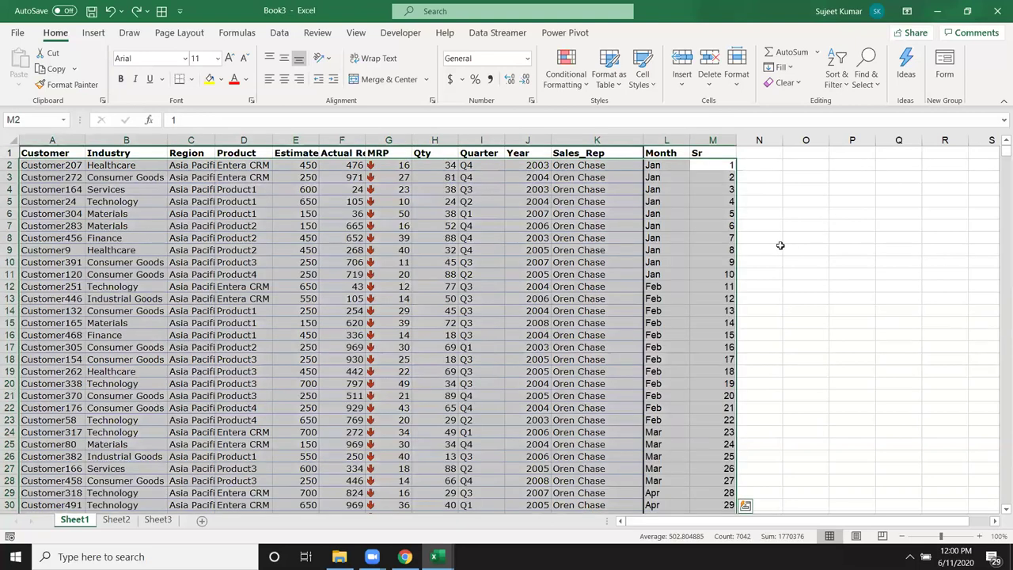
pyautogui.click(722, 250)
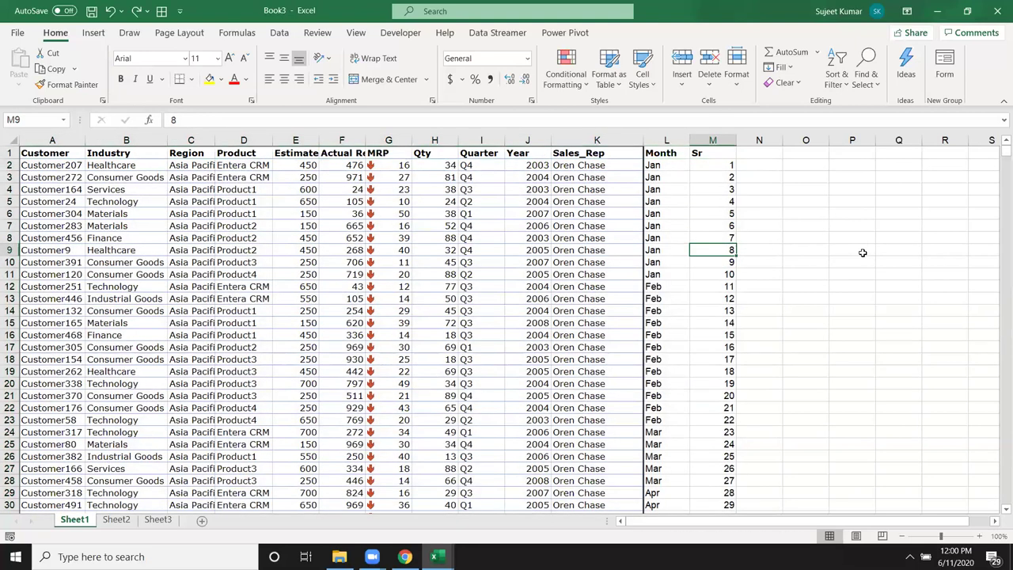
pyautogui.hotkey('ctrl', 'Down')
pyautogui.press('Down')
pyautogui.press('Left')
pyautogui.press('Up')
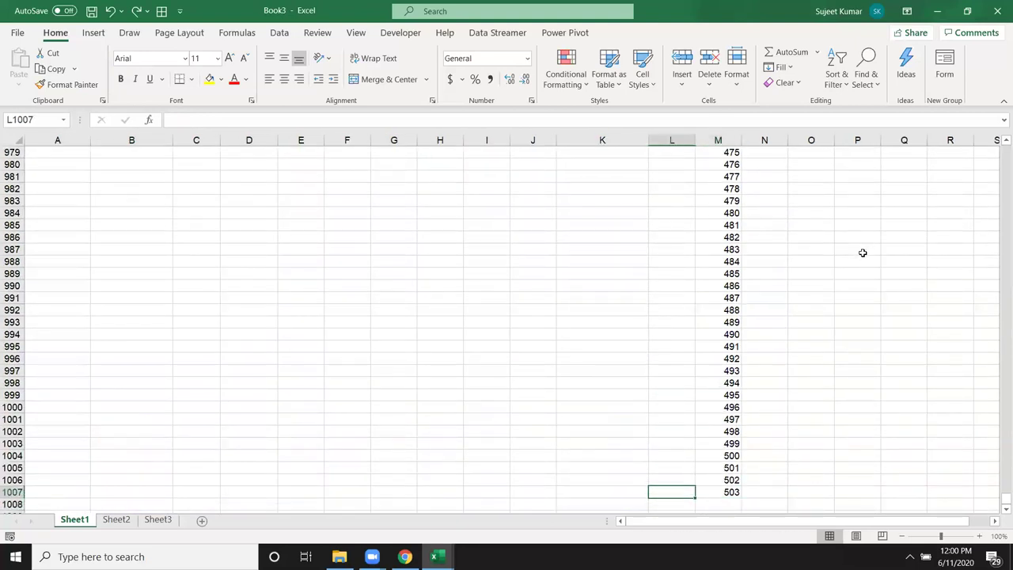
pyautogui.hotkey('ctrl', 'Up')
pyautogui.press('Down')
pyautogui.press('Right')
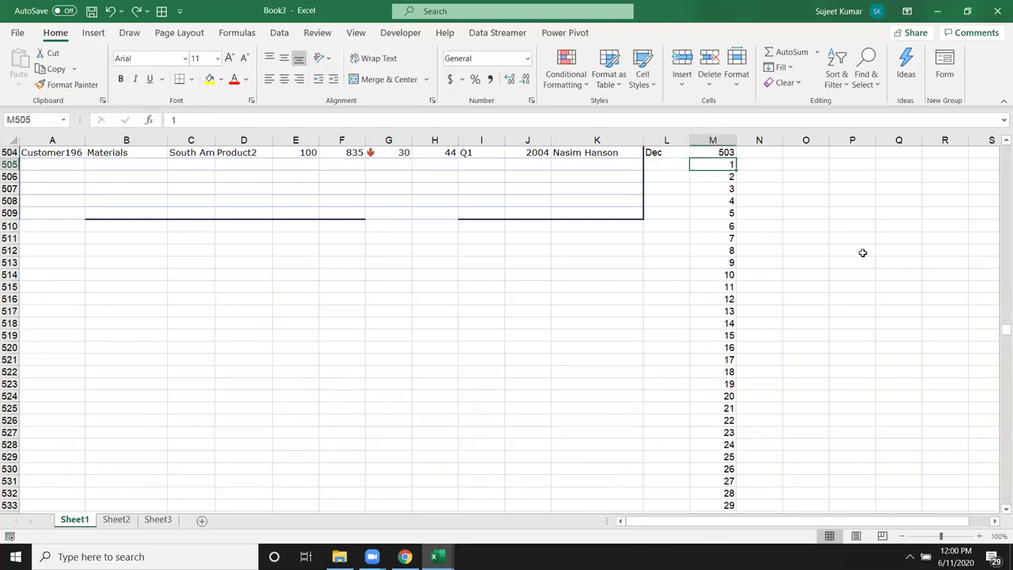
# Copy helper numbers M505:M1007 to M1008, then undo the extra runs of numbers
pyautogui.hotkey('ctrl', 'shift', 'Down')
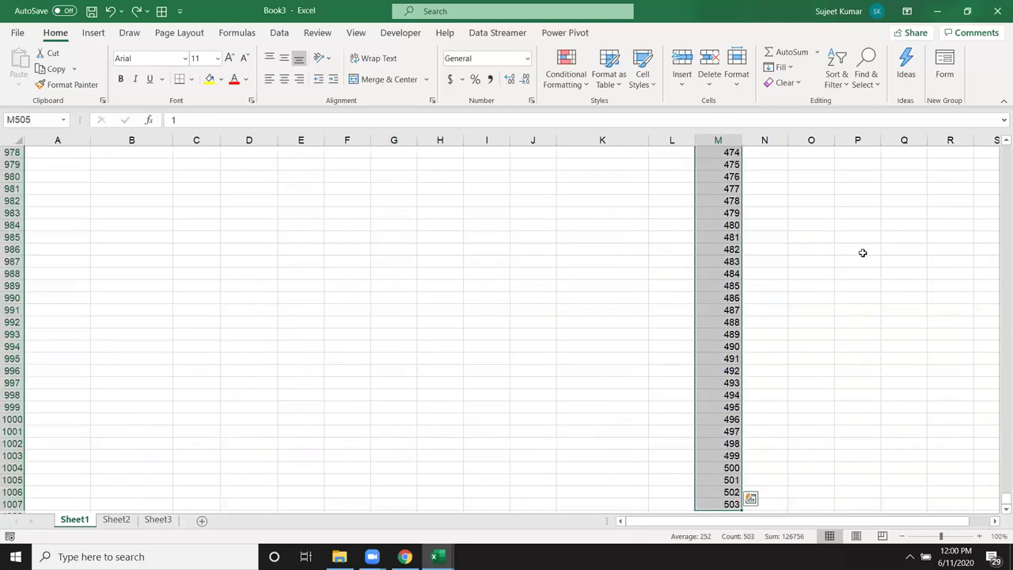
pyautogui.hotkey('ctrl', 'c')
pyautogui.hotkey('ctrl', 'Down')
pyautogui.press('Down')
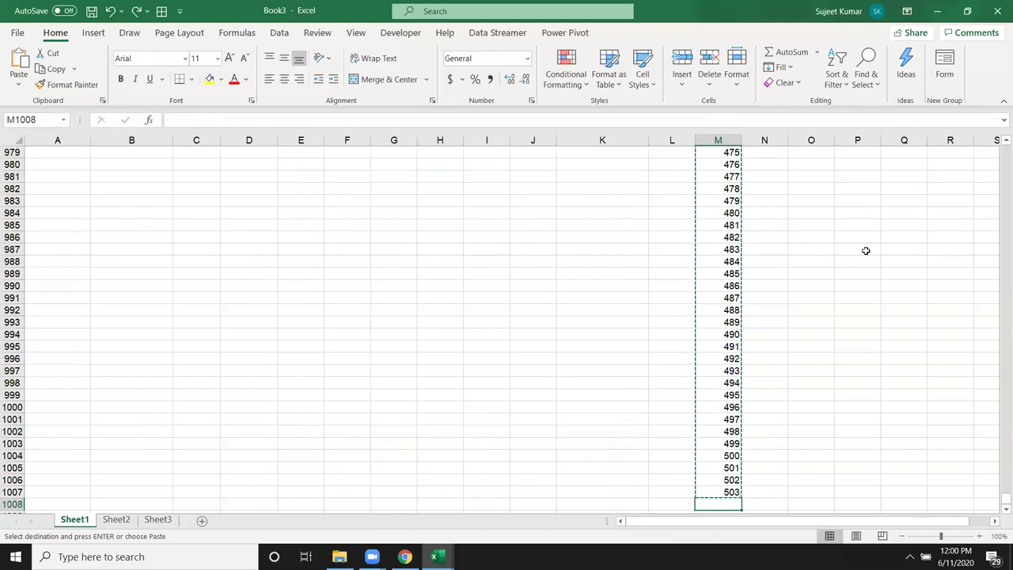
pyautogui.hotkey('ctrl', 'v')
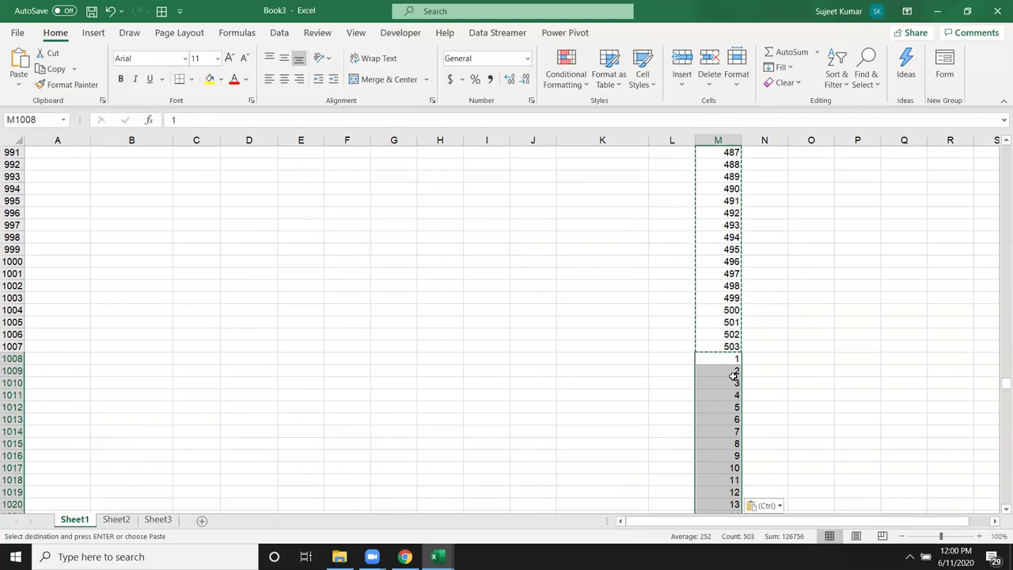
pyautogui.hotkey('ctrl', 'z')
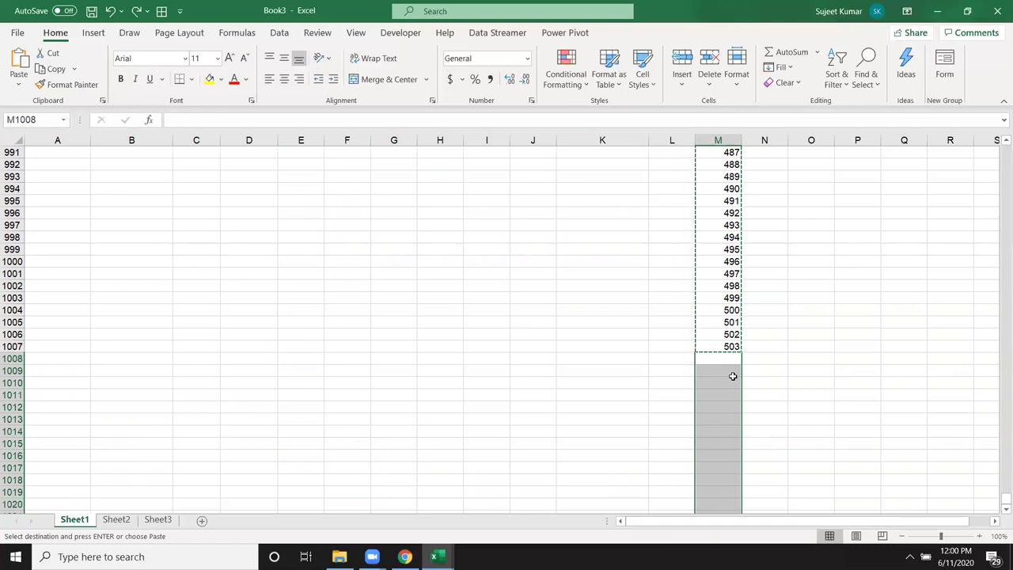
pyautogui.hotkey('ctrl', 'z')
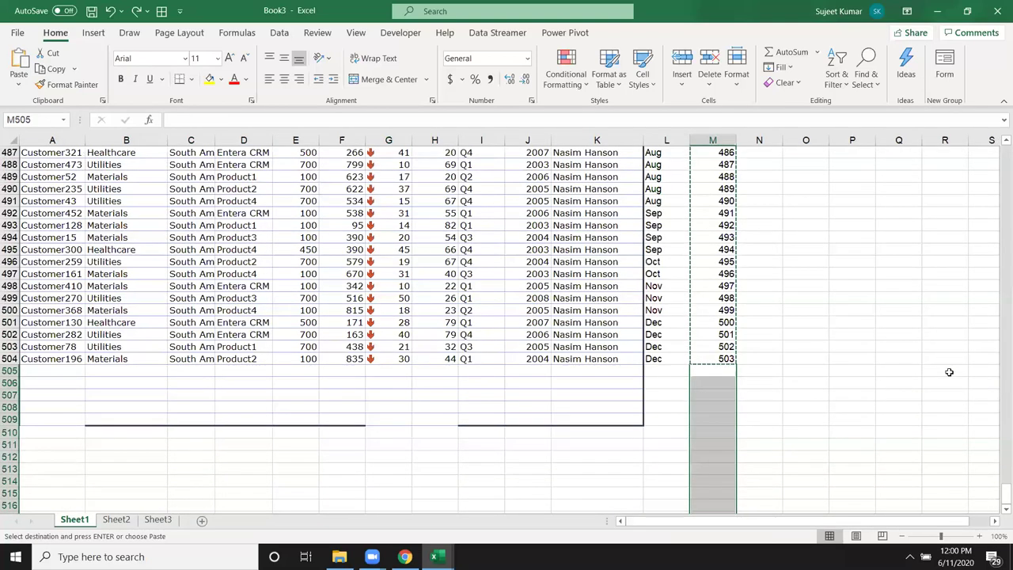
# Undo back to the first Sr run and clear the Sr helper column M
pyautogui.hotkey('ctrl', 'z')
pyautogui.press('Escape')
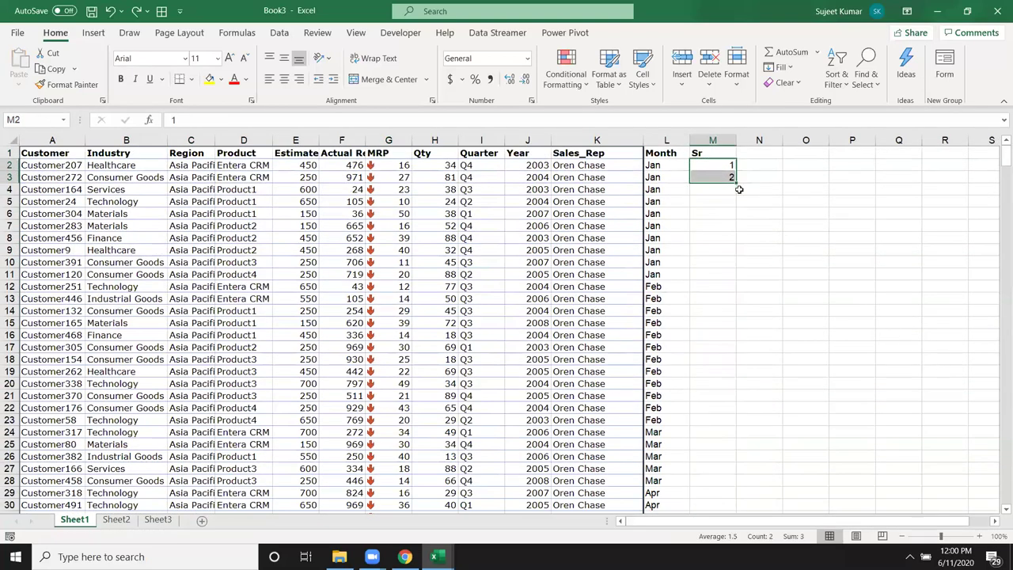
pyautogui.click(706, 140)
pyautogui.press('Delete')
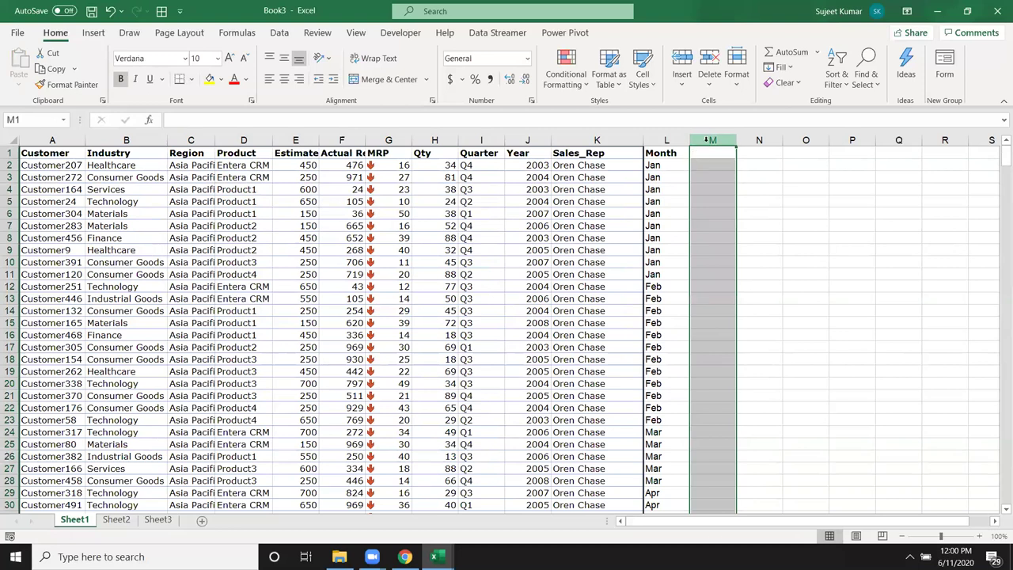
pyautogui.press('Left')
pyautogui.press('Left')
pyautogui.press('Left')
pyautogui.press('Left')
pyautogui.press('Left')
pyautogui.press('Left')
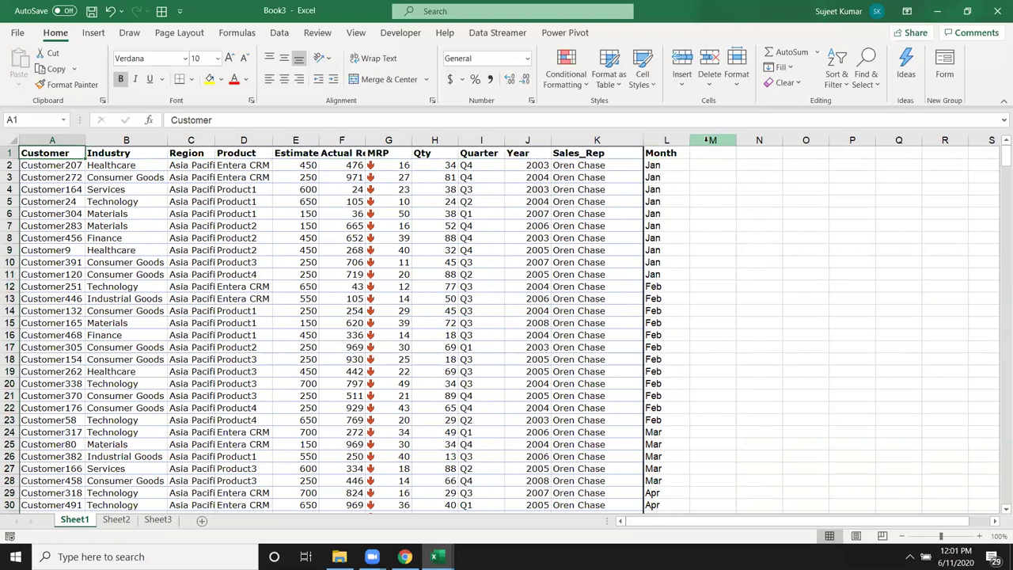
pyautogui.press('Down')
# Test inserting and removing blank rows above row 3, Customer24 and Customer283
pyautogui.press('Down')
pyautogui.hotkey('shift', 'space')
pyautogui.hotkey('ctrl', 'shift', '+')
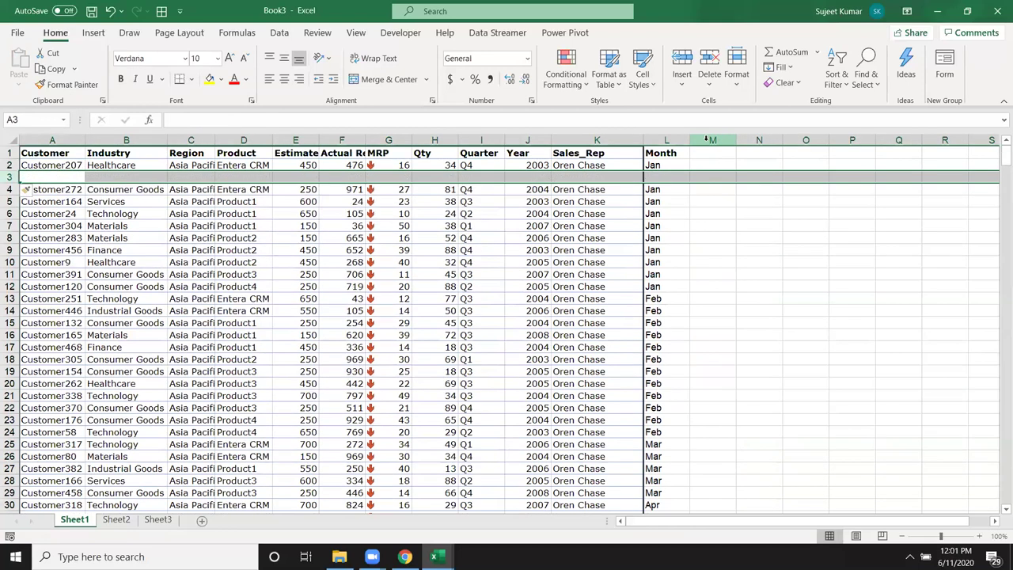
pyautogui.hotkey('ctrl', '-')
pyautogui.press('Down')
pyautogui.press('Down')
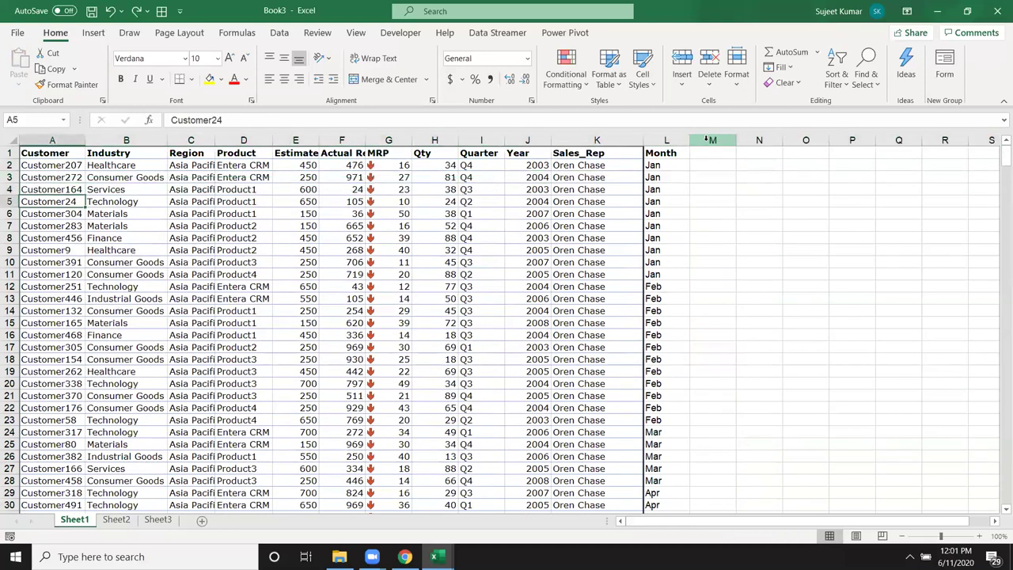
pyautogui.hotkey('shift', 'space')
pyautogui.hotkey('ctrl', 'shift', '+')
pyautogui.hotkey('ctrl', '-')
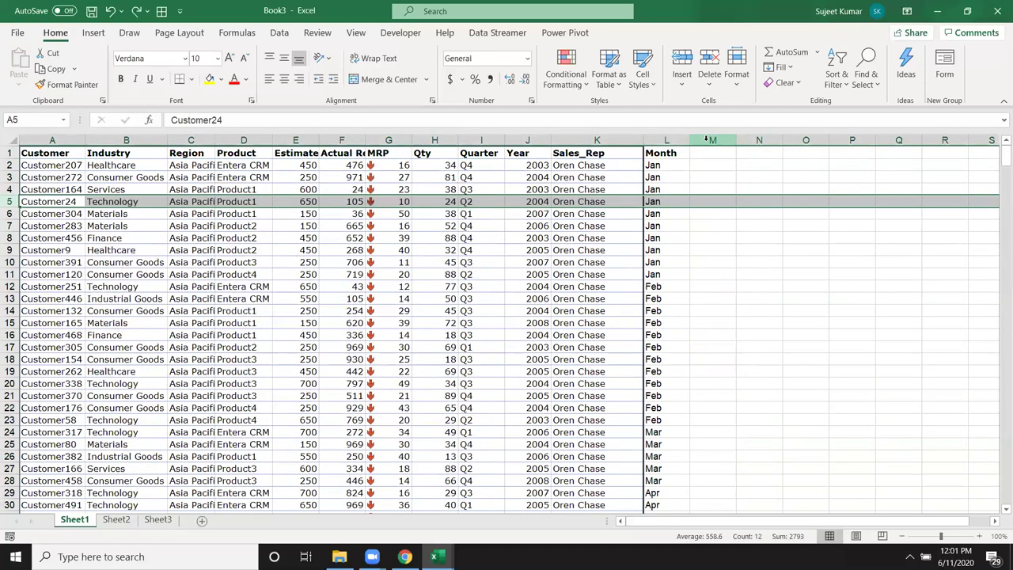
pyautogui.press('Down')
pyautogui.press('Down')
pyautogui.hotkey('shift', 'space')
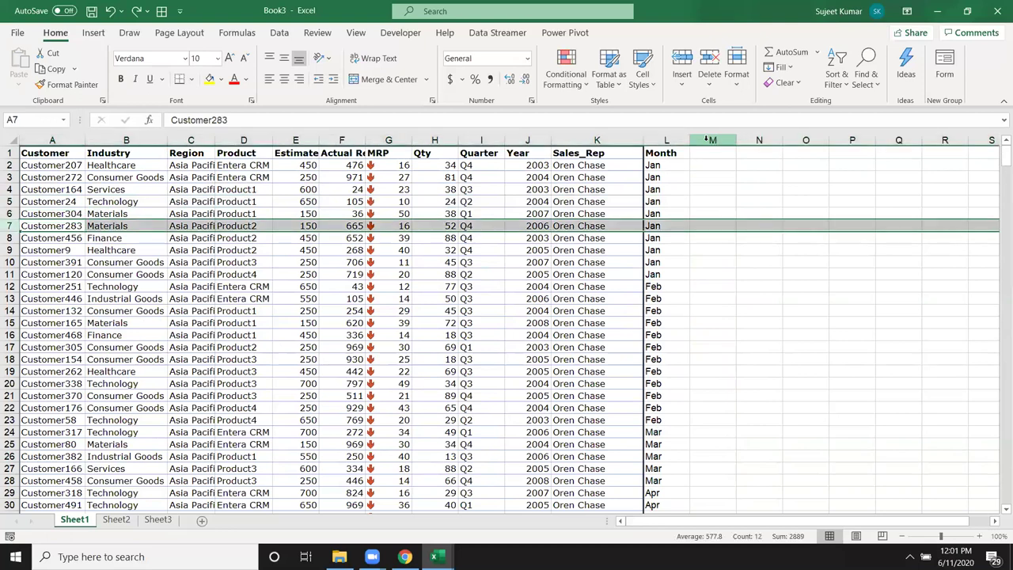
pyautogui.hotkey('ctrl', 'shift', '+')
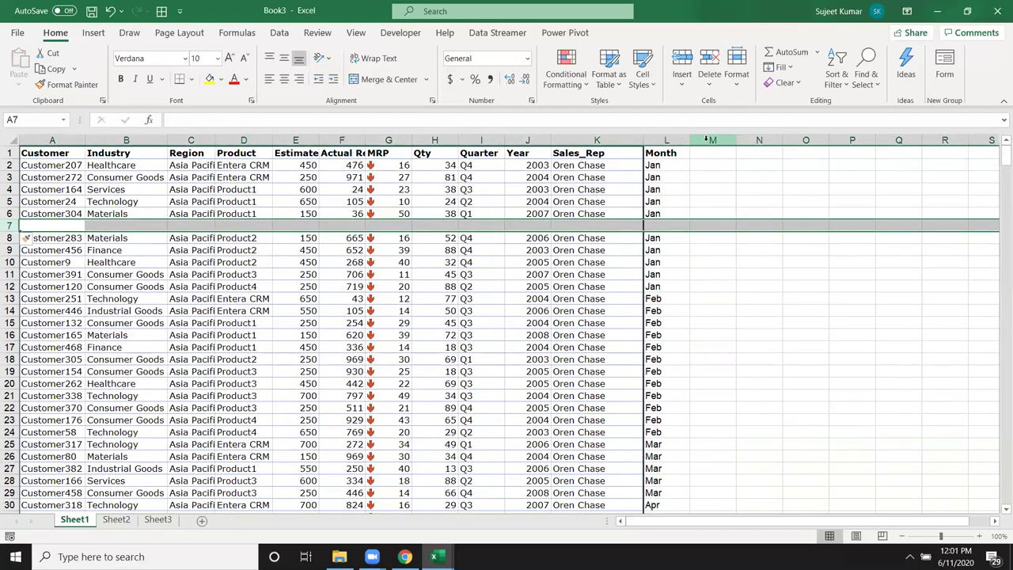
pyautogui.hotkey('ctrl', '-')
# Move through the first Customer records and return to the Customer header cell
pyautogui.press('Up')
pyautogui.press('Up')
pyautogui.hotkey('ctrl', 'Home')
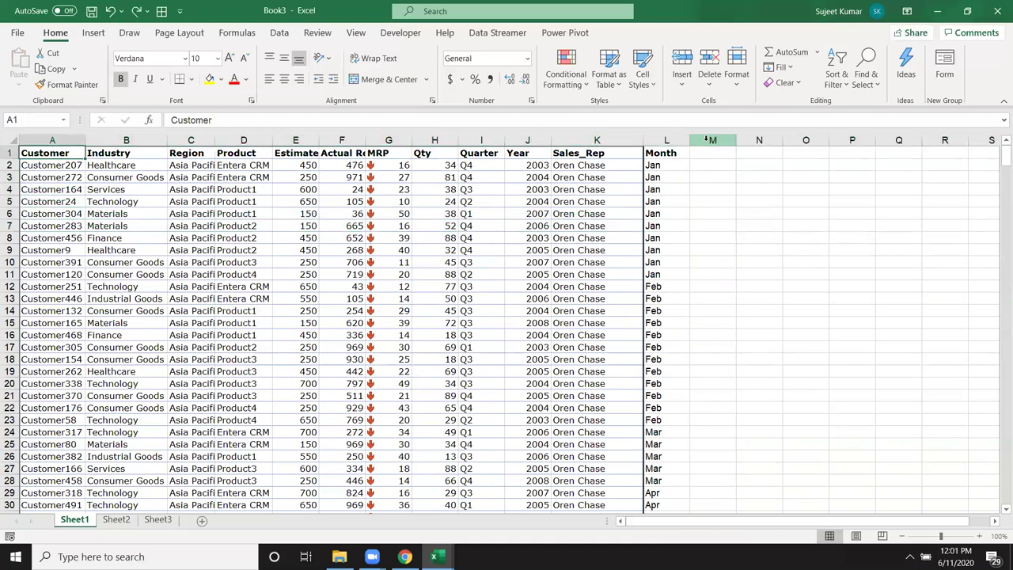
pyautogui.press('Down')
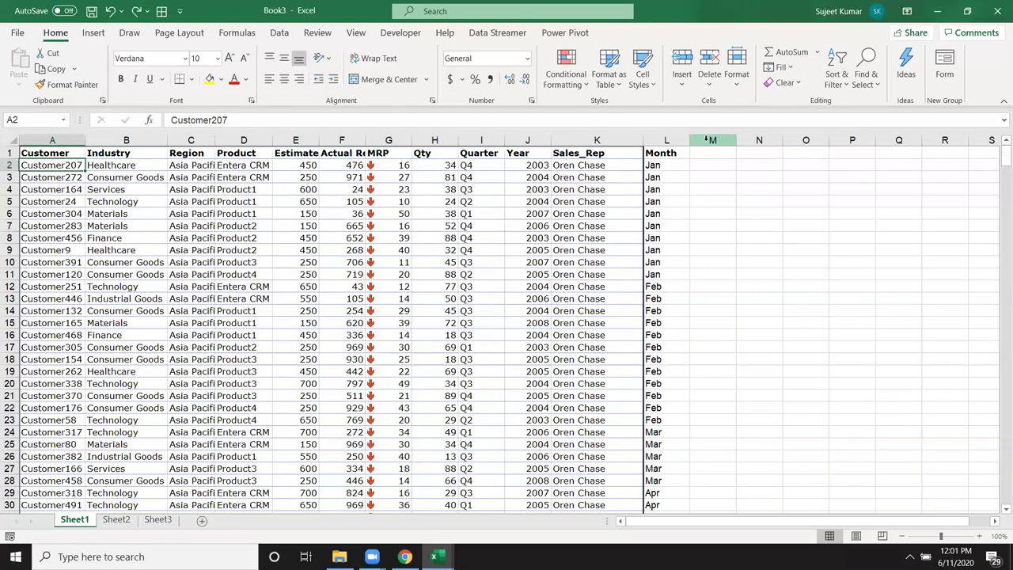
pyautogui.press('Down')
pyautogui.press('Down')
pyautogui.press('Down')
pyautogui.press('Down')
pyautogui.press('Up')
pyautogui.press('Up')
pyautogui.press('Down')
pyautogui.press('Down')
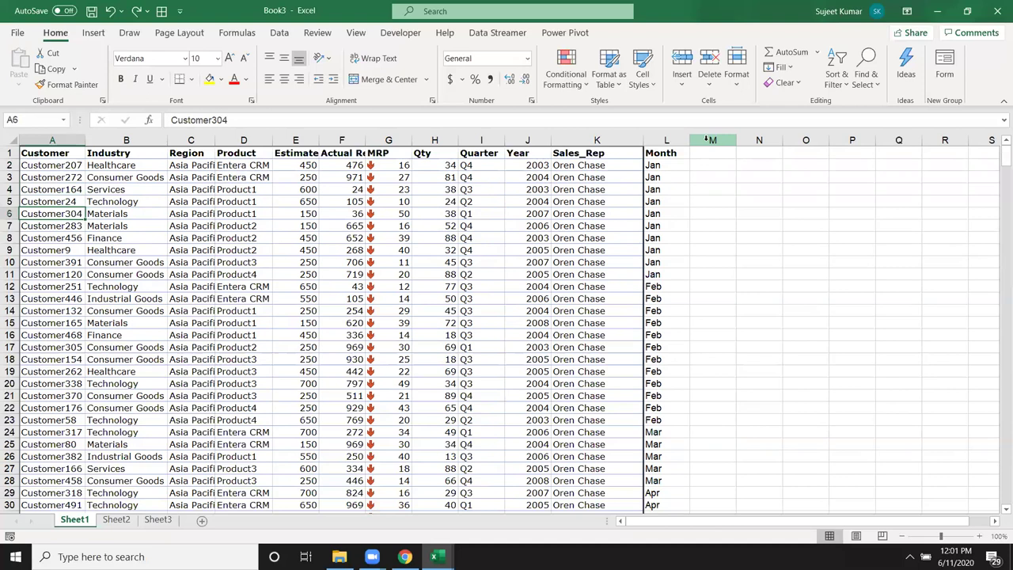
pyautogui.press('Up')
pyautogui.press('Up')
pyautogui.press('Up')
pyautogui.press('Up')
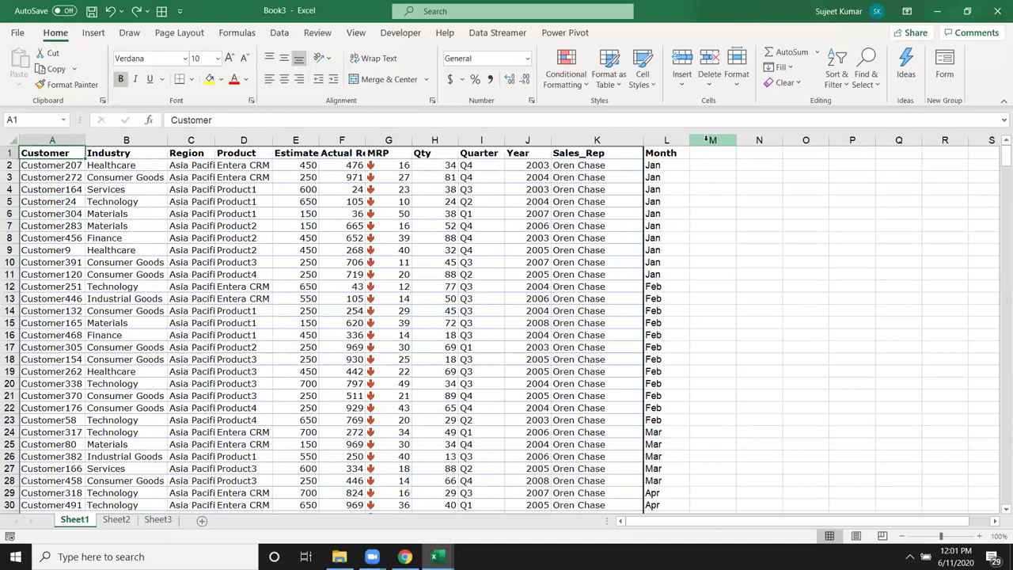
# On Sheet3, enter the headers Name in A1 and Sales in B1
pyautogui.click(116, 520)
pyautogui.click(173, 523)
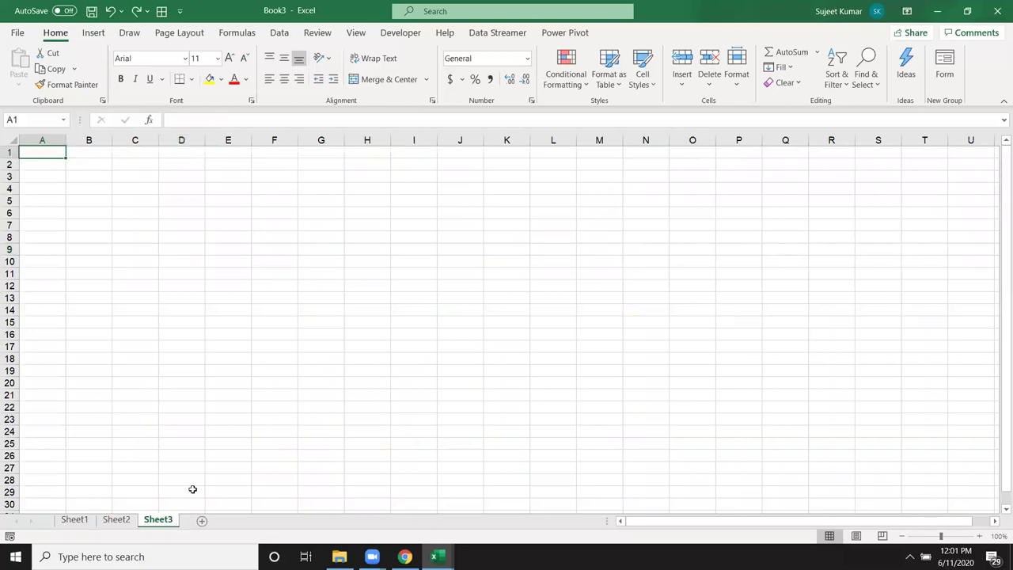
pyautogui.write('Name')
pyautogui.press('Return')
pyautogui.press('Up')
pyautogui.press('Right')
pyautogui.write('SAles')
pyautogui.press('Return')
pyautogui.press('Left')
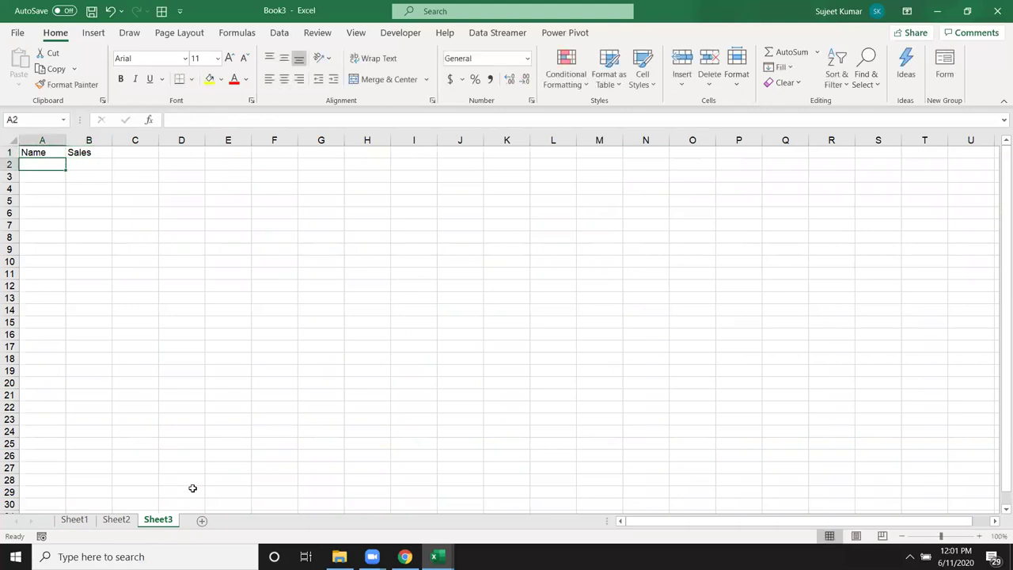
# Enter the first name in A2 and fill twelve names down to A13, clearing the extra A14
pyautogui.write('Puja')
pyautogui.press('Return')
pyautogui.click(24, 164)
pyautogui.moveTo(66, 170); pyautogui.dragTo(65, 299)
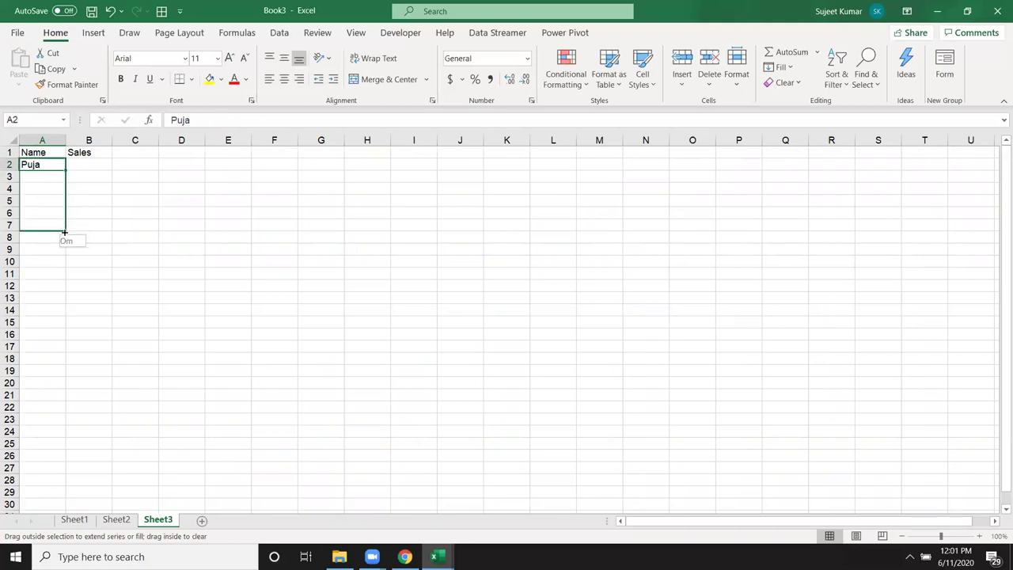
pyautogui.moveTo(65, 299); pyautogui.dragTo(65, 315)
pyautogui.click(54, 310)
pyautogui.press('Delete')
pyautogui.press('Up')
pyautogui.press('Down')
pyautogui.press('Up')
pyautogui.hotkey('ctrl', 'Home')
pyautogui.press('Down')
# Copy the twelve names and paste them twice more below, filling rows 2–37
pyautogui.hotkey('ctrl', 'shift', 'Down')
pyautogui.hotkey('ctrl', 'c')
pyautogui.press('Down')
pyautogui.press('Down')
pyautogui.press('Down')
pyautogui.press('Down')
pyautogui.press('Down')
pyautogui.press('Down')
pyautogui.press('Down')
pyautogui.press('Down')
pyautogui.hotkey('ctrl', 'v')
pyautogui.hotkey('ctrl', 'Down')
pyautogui.press('Down')
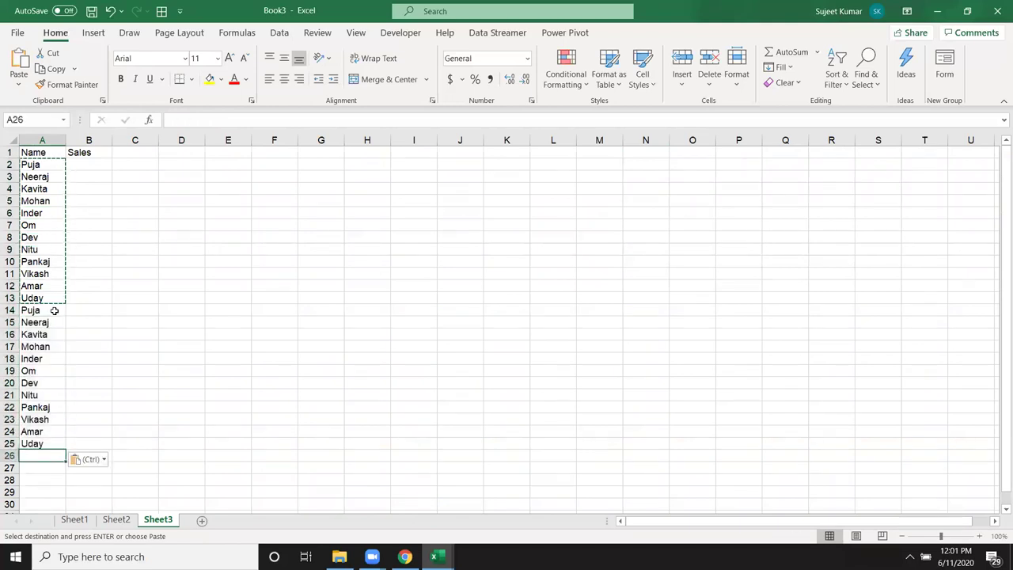
pyautogui.hotkey('ctrl', 'v')
pyautogui.press('ctrl')
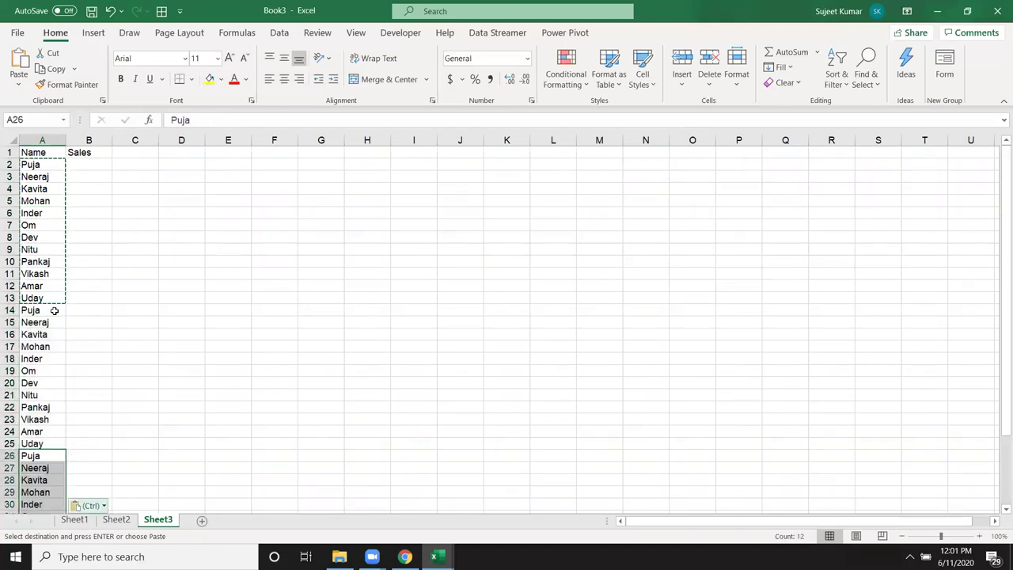
pyautogui.press('Escape')
pyautogui.press('Down')
pyautogui.hotkey('ctrl', 'Down')
pyautogui.press('Down')
pyautogui.hotkey('ctrl', 'v')
pyautogui.press('ctrl')
pyautogui.press('Up')
pyautogui.press('Up')
pyautogui.press('Up')
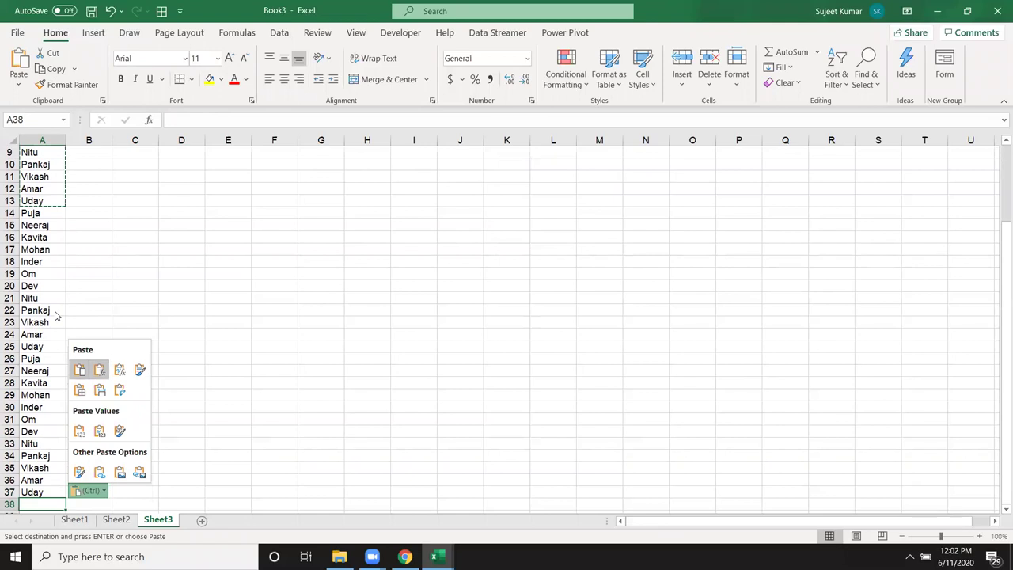
pyautogui.press('Escape')
pyautogui.press('Escape')
pyautogui.press('Up')
pyautogui.press('Up')
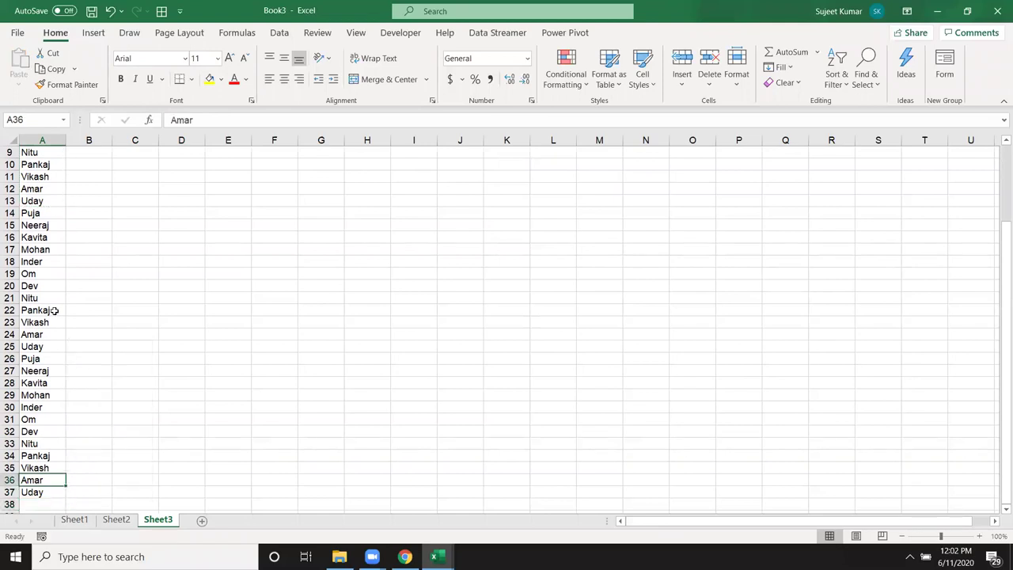
pyautogui.hotkey('ctrl', 'Up')
# Start a formula in cell B2 under the Sales header
pyautogui.press('Right')
pyautogui.press('Down')
pyautogui.write('=e')
pyautogui.press('BackSpace')
# Enter =RANDBETWEEN(10,50) in B2 as the random sales formula
pyautogui.write('sale')
pyautogui.press('BackSpace')
pyautogui.press('BackSpace')
pyautogui.press('BackSpace')
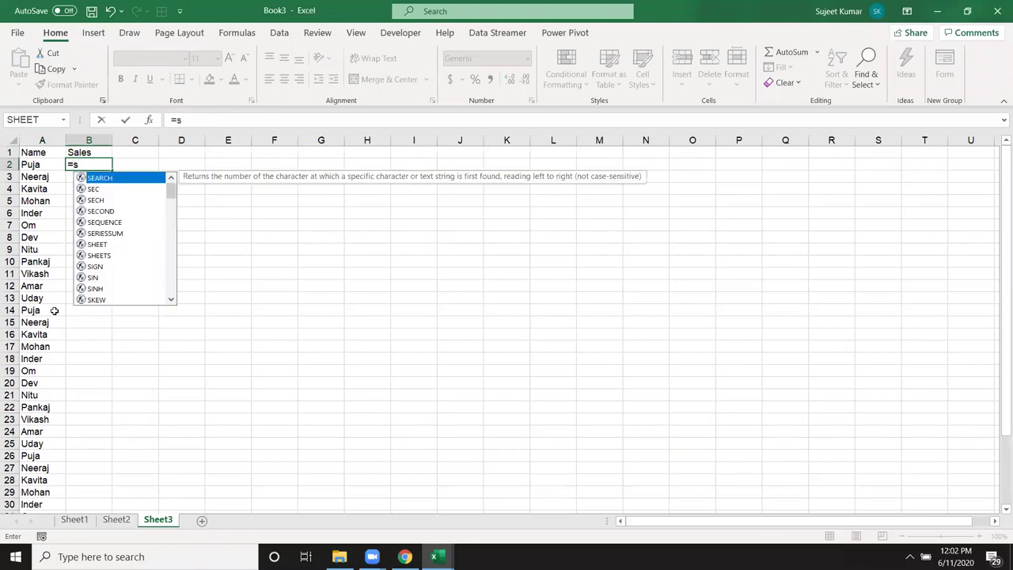
pyautogui.press('BackSpace')
pyautogui.write('ra')
pyautogui.press('Down')
pyautogui.press('Down')
pyautogui.press('Down')
pyautogui.press('Tab')
pyautogui.write('10')
pyautogui.write(',50')
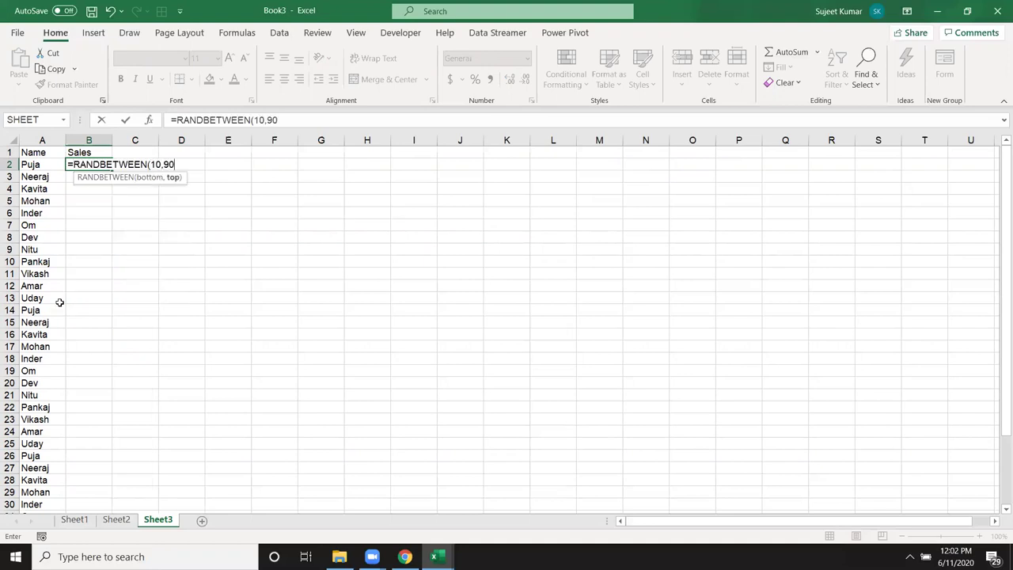
pyautogui.press('Return')
# Fill the formula down to row 37 and paste the Sales column back as fixed values
pyautogui.click(91, 166)
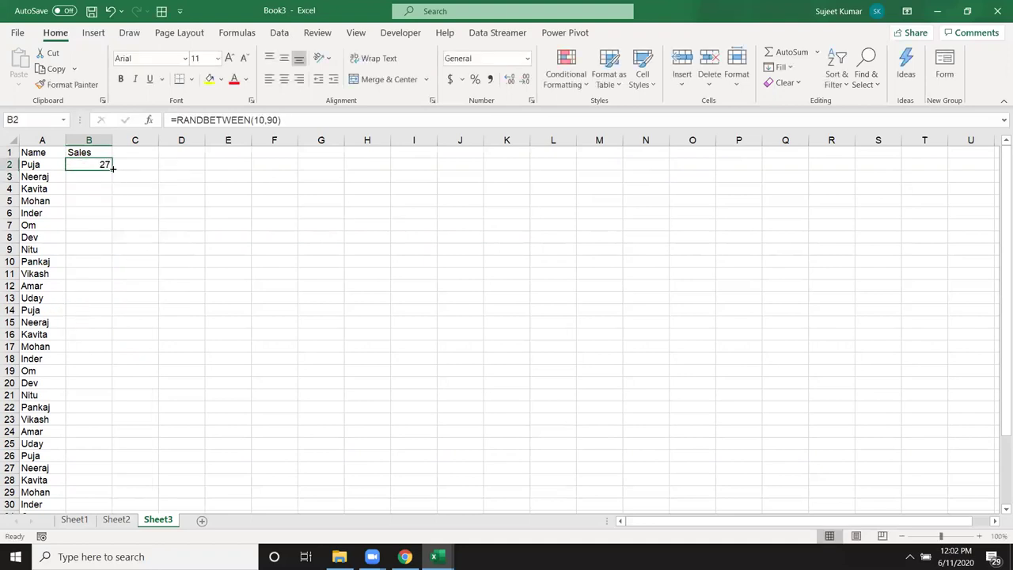
pyautogui.doubleClick(111, 170)
pyautogui.scroll(-5, 151, 333)
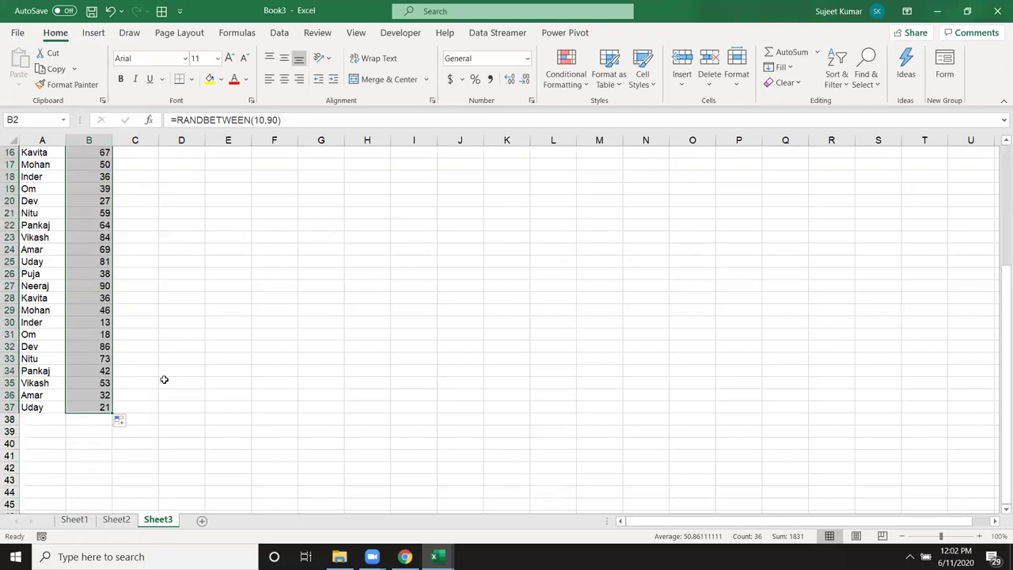
pyautogui.hotkey('ctrl', 'c')
pyautogui.scroll(5, 136, 400)
pyautogui.click(18, 79)
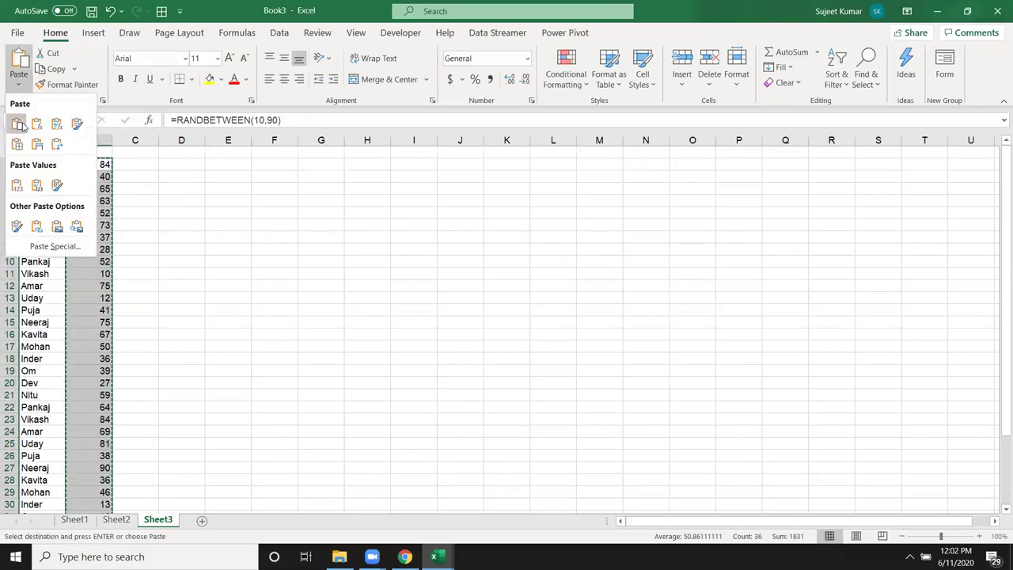
pyautogui.click(16, 184)
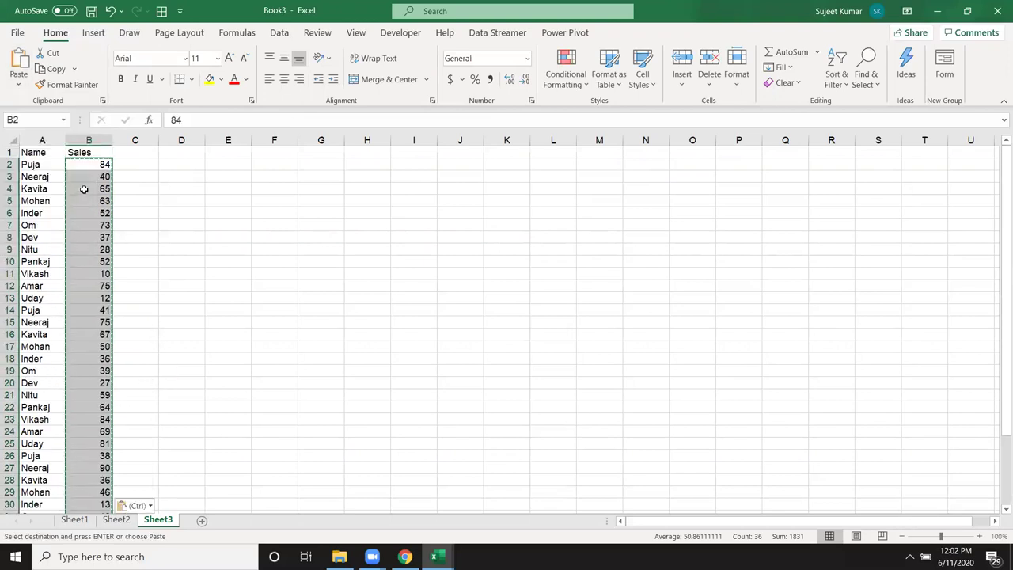
pyautogui.click(49, 158)
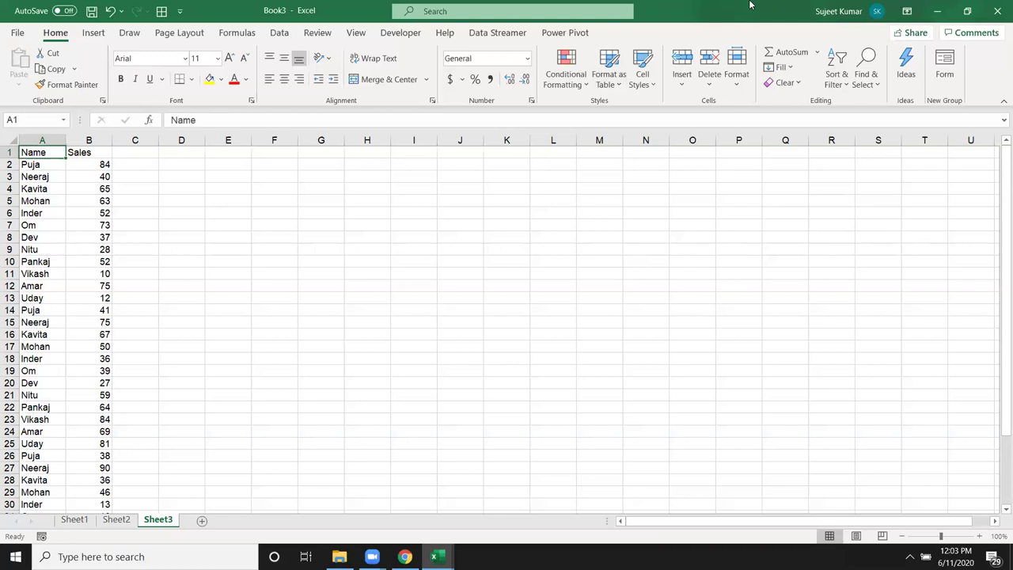
# Sort the Sheet3 list A to Z by name so it starts with Amar
pyautogui.click(828, 87)
pyautogui.click(849, 106)
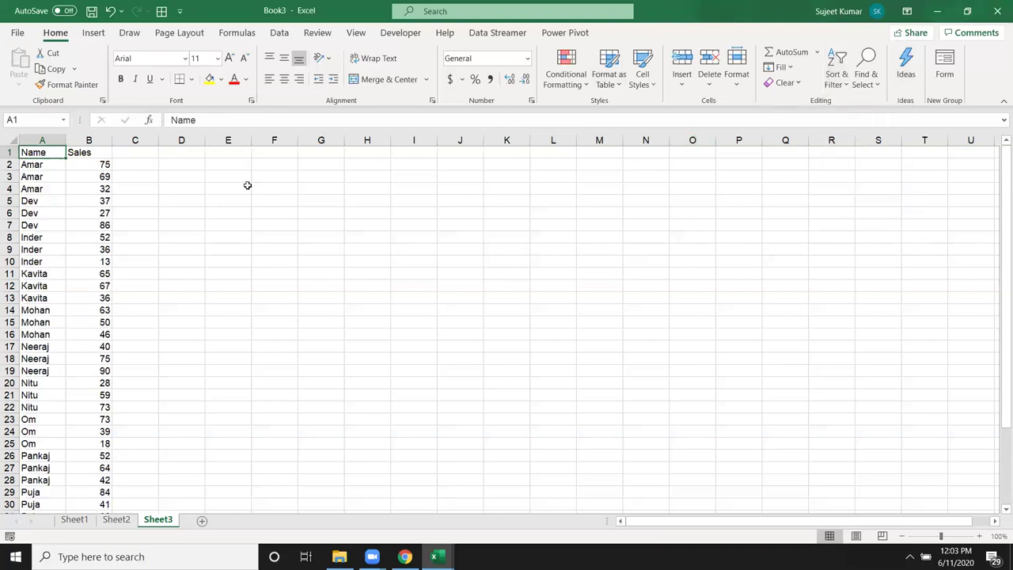
pyautogui.click(38, 163)
# Insert a blank row 5 after the first name group and label it 'Total'
pyautogui.press('Down')
pyautogui.press('Down')
pyautogui.press('Down')
pyautogui.hotkey('shift', 'space')
pyautogui.hotkey('ctrl', 'shift', '+')
pyautogui.press('Down')
pyautogui.press('Up')
pyautogui.press('Up')
# Insert a blank row 9 above Inder and label it 'Total'
pyautogui.press('Down')
pyautogui.write('Total')
pyautogui.press('Return')
pyautogui.press('Down')
pyautogui.press('Down')
pyautogui.press('Down')
pyautogui.hotkey('shift', 'space')
pyautogui.hotkey('ctrl', 'shift', '+')
pyautogui.press('Up')
pyautogui.press('Down')
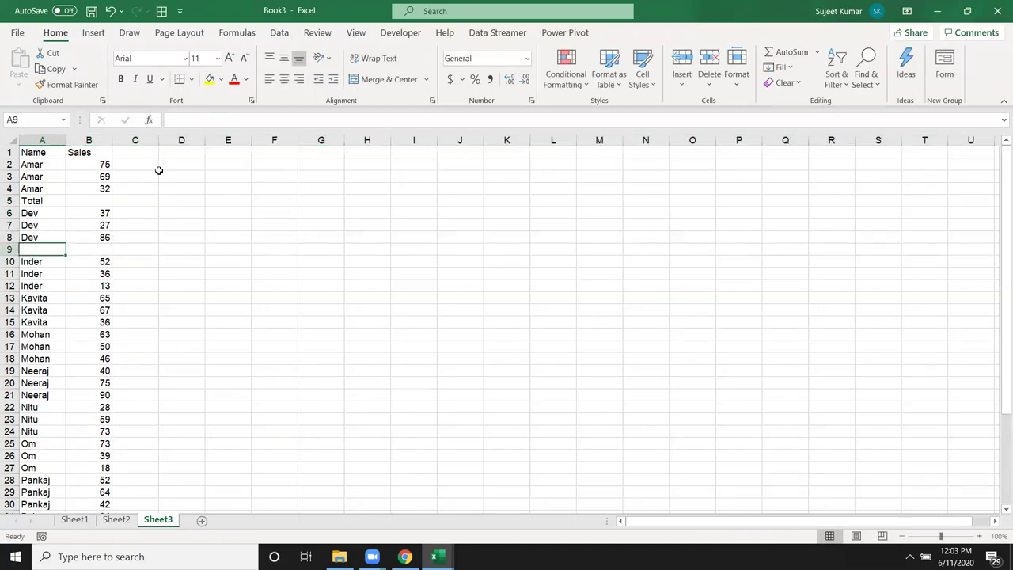
pyautogui.write('Total')
pyautogui.press('Return')
# Return to the top of the list and undo the Total labels and inserted rows
pyautogui.press('Up')
pyautogui.hotkey('ctrl', 'Home')
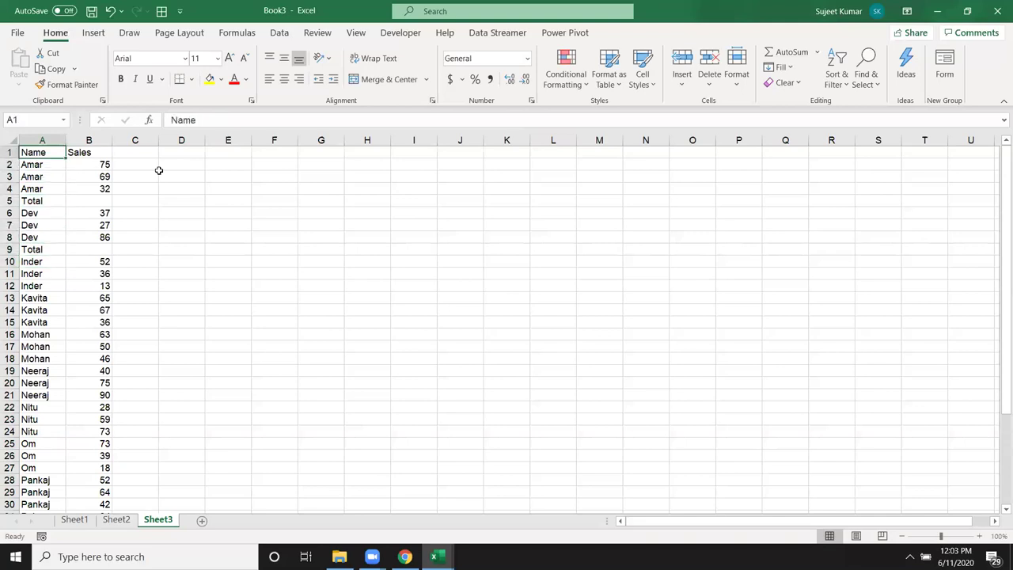
pyautogui.hotkey('ctrl', 'z')
pyautogui.hotkey('ctrl', 'z')
pyautogui.hotkey('ctrl', 'z')
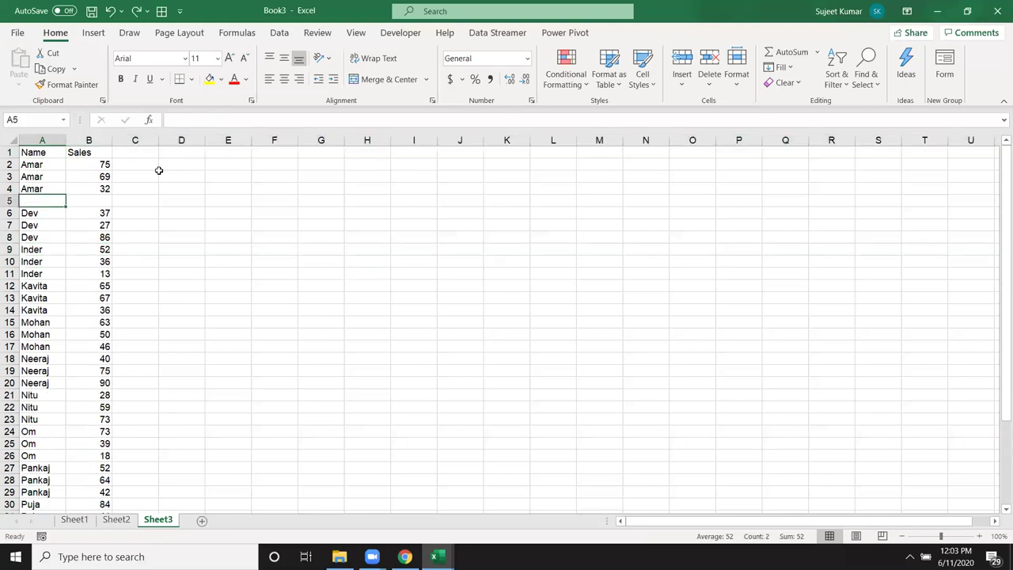
pyautogui.hotkey('ctrl', 'z')
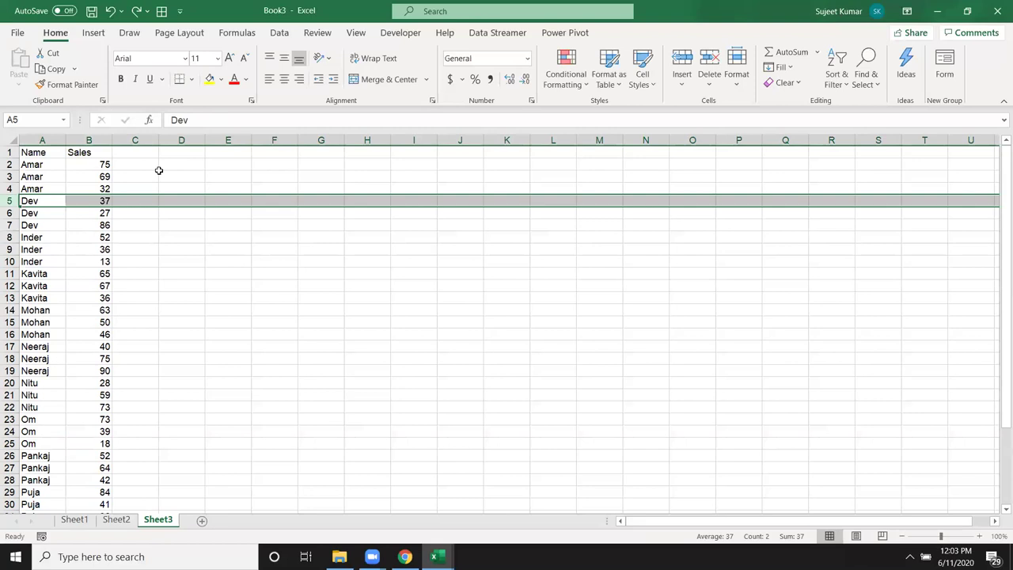
pyautogui.hotkey('ctrl', 'z')
pyautogui.hotkey('ctrl', 'y')
# Insert blank rows with Ctrl+Shift+= after the first group and above Inder
pyautogui.hotkey('ctrl', 'shift', '=')
pyautogui.press('Down')
pyautogui.press('Down')
pyautogui.press('Down')
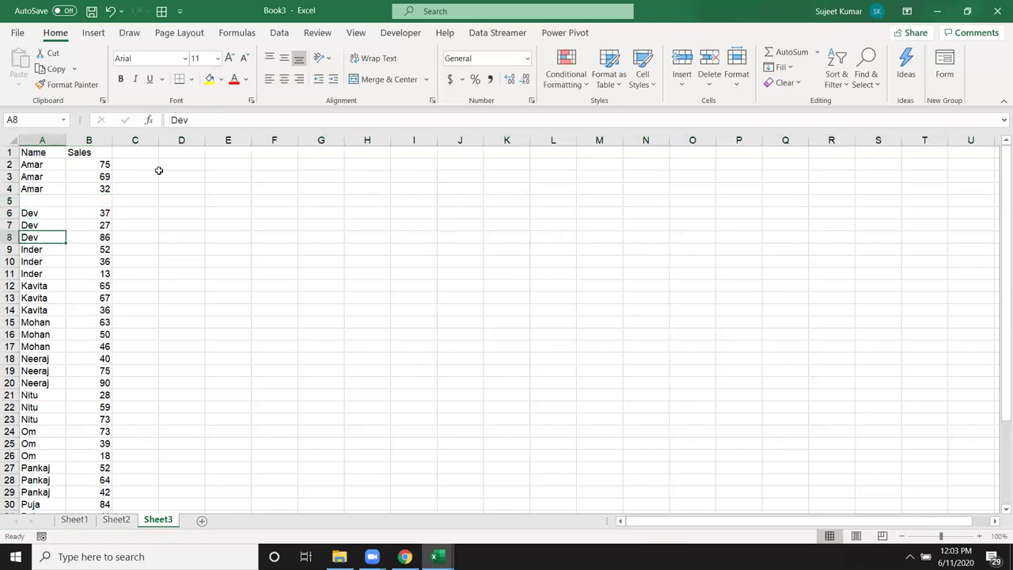
pyautogui.press('Down')
pyautogui.hotkey('shift', 'space')
pyautogui.hotkey('ctrl', 'shift', '=')
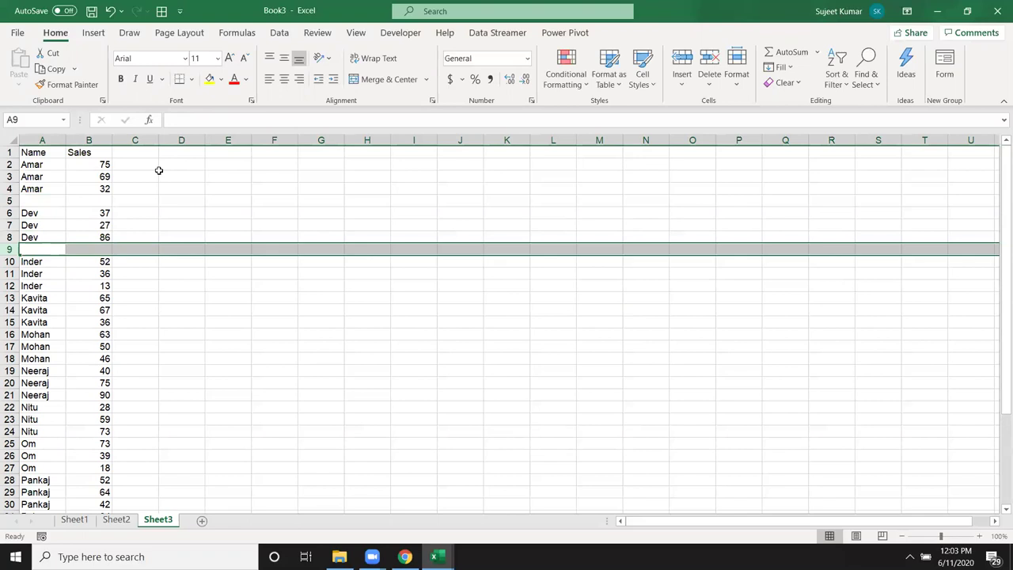
# Delete the blank rows 9 and 5, restoring the grouped sorted list
pyautogui.hotkey('ctrl', '-')
pyautogui.press('Up')
pyautogui.press('Up')
pyautogui.press('Up')
pyautogui.hotkey('shift', 'space')
pyautogui.hotkey('ctrl', '-')
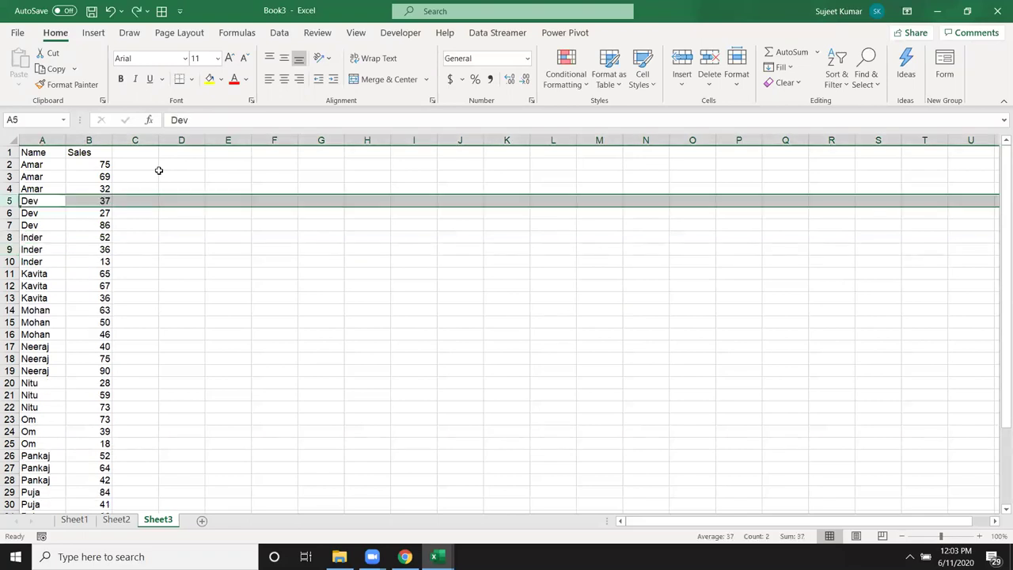